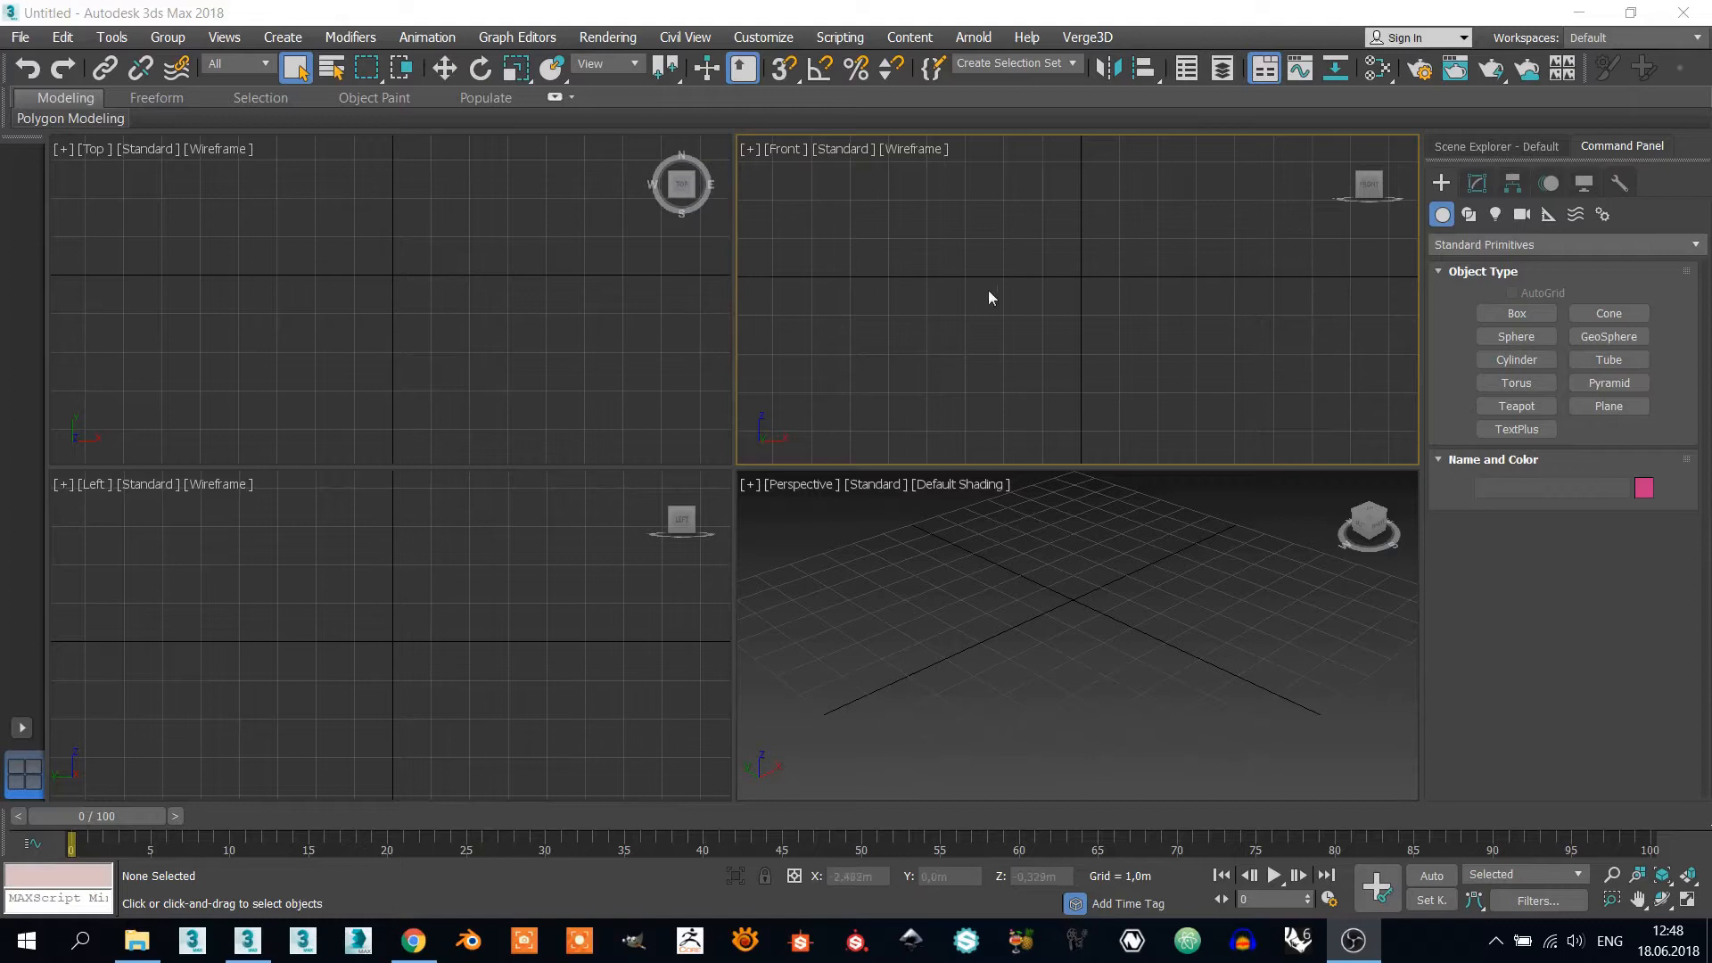
Step: Set the Perspective viewport to High Quality shading and turn off its Ambient Occlusion
middle_click_drag(1105, 275, 1096, 281)
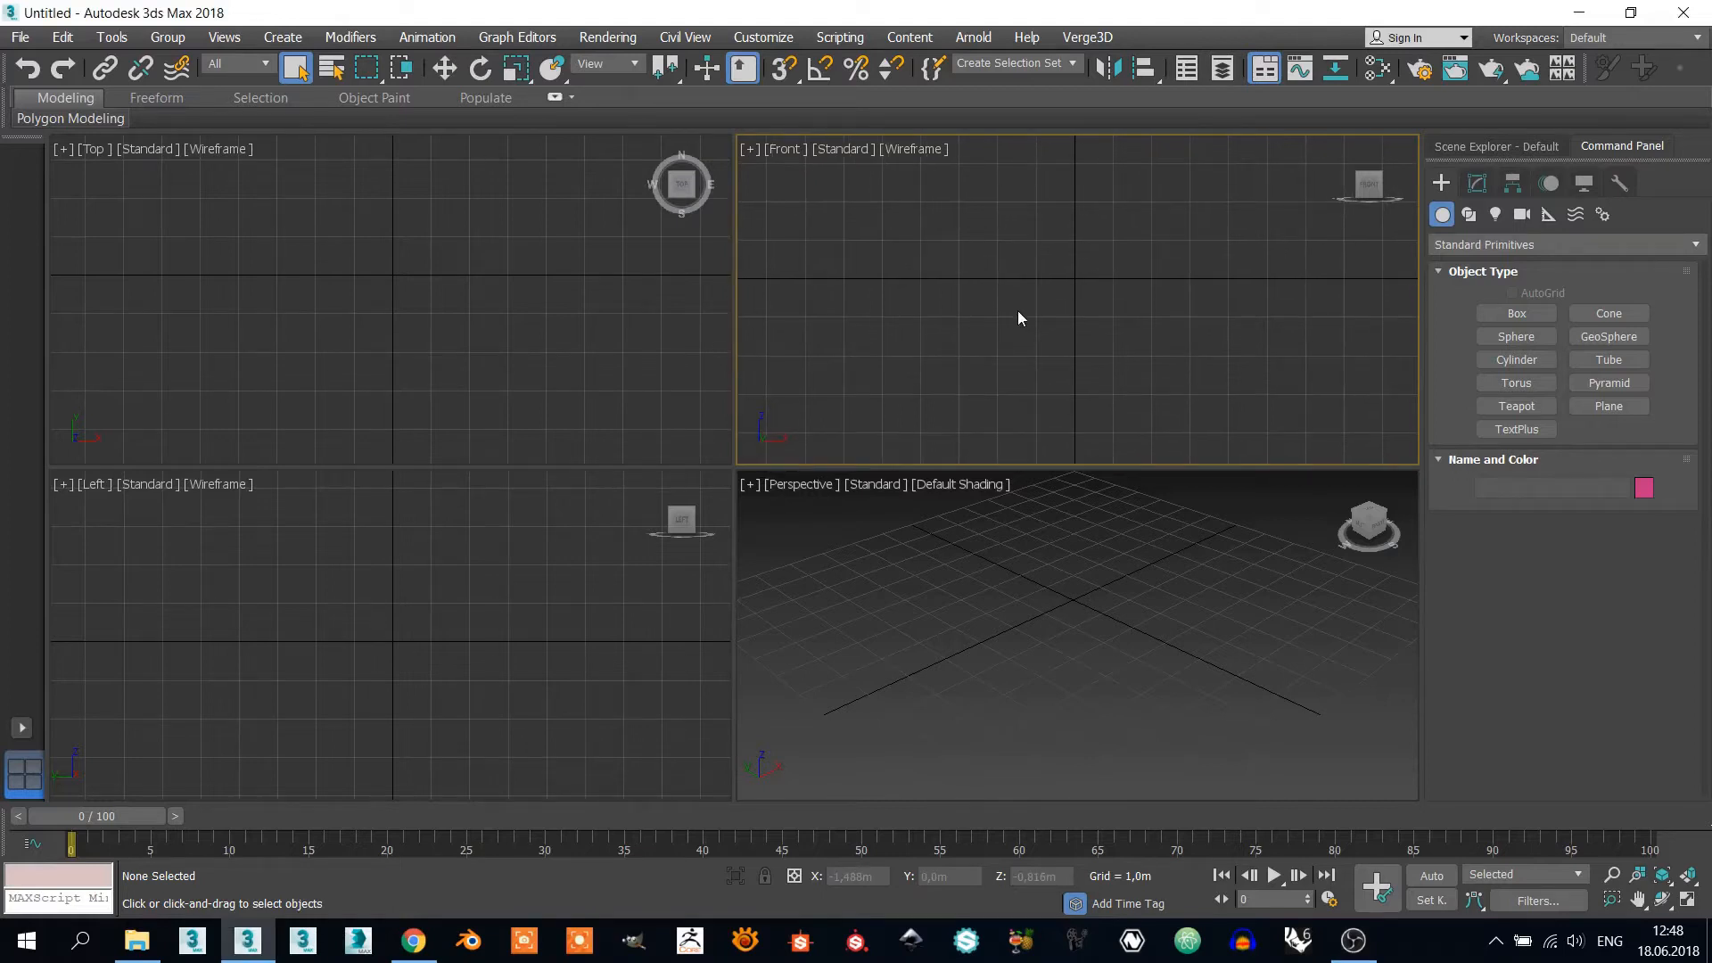
left_click(863, 484)
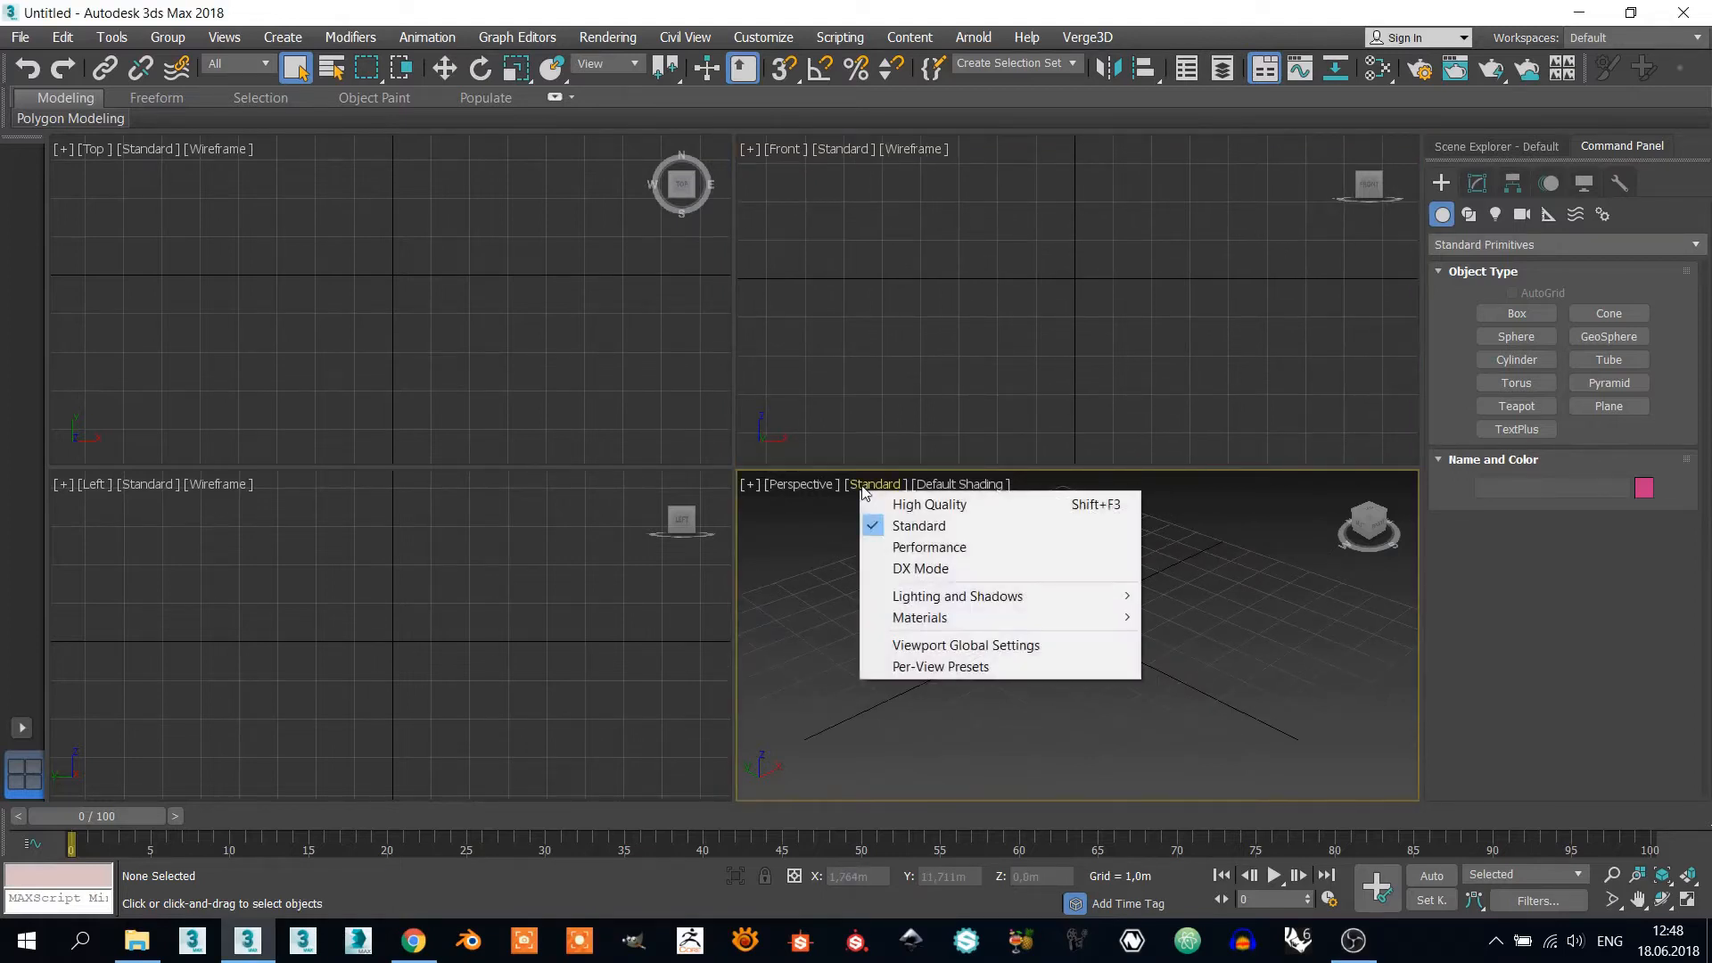
left_click(909, 506)
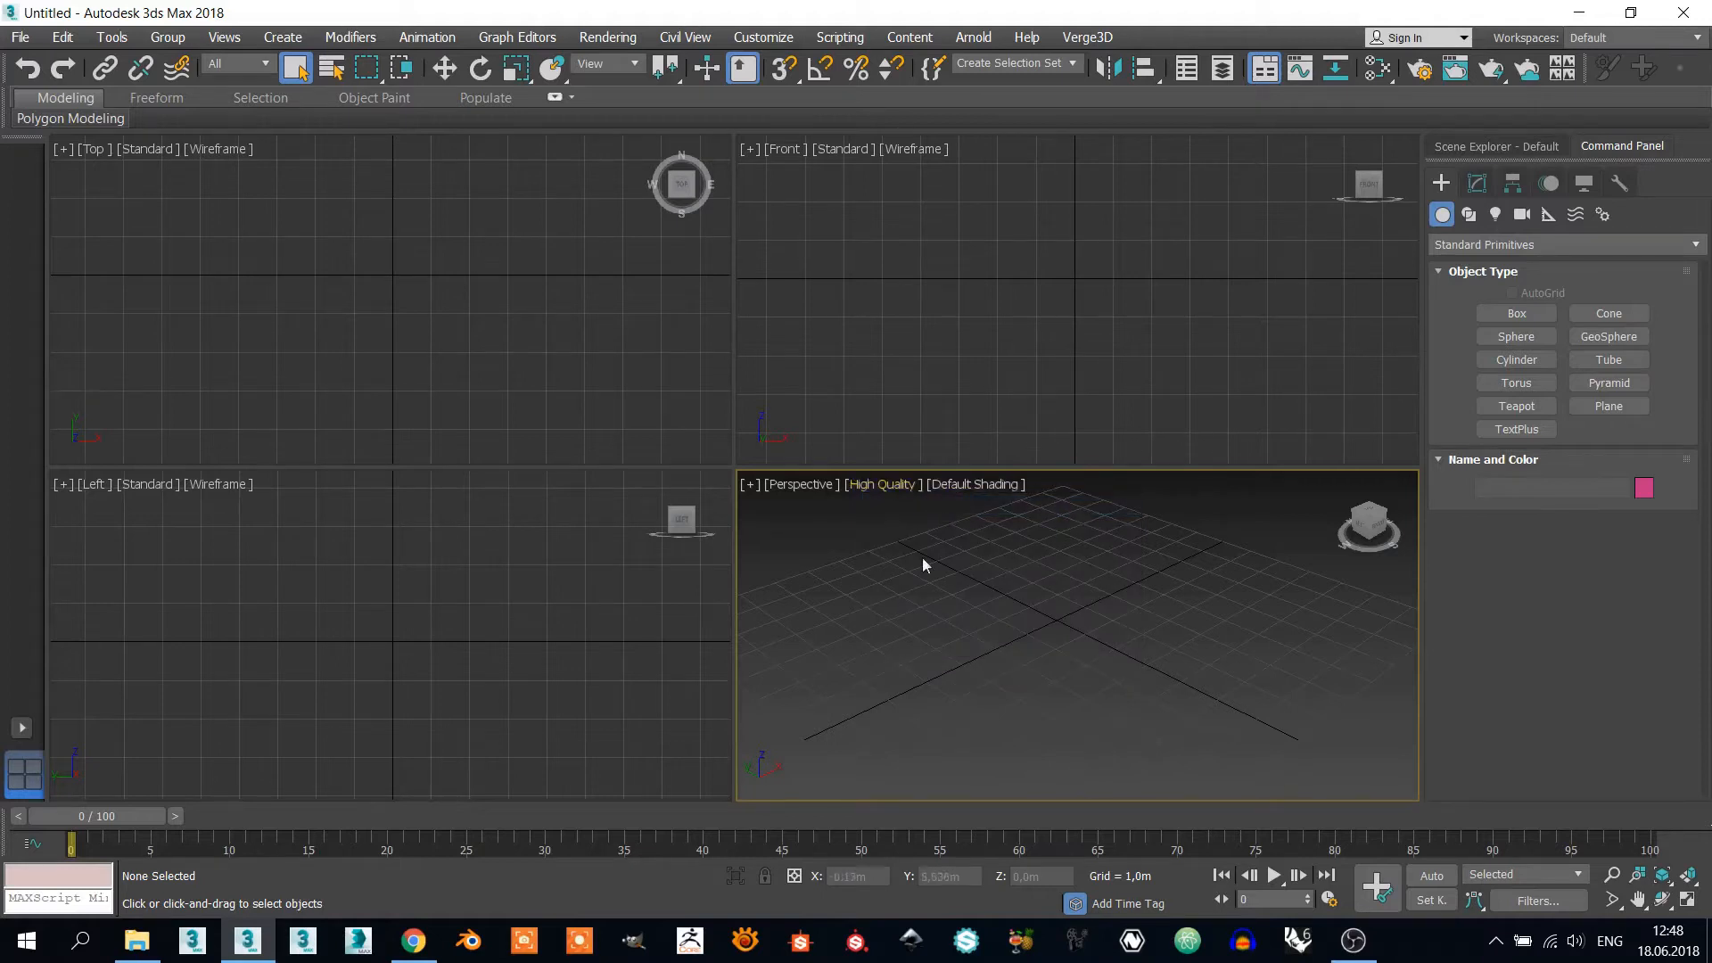
left_click(878, 484)
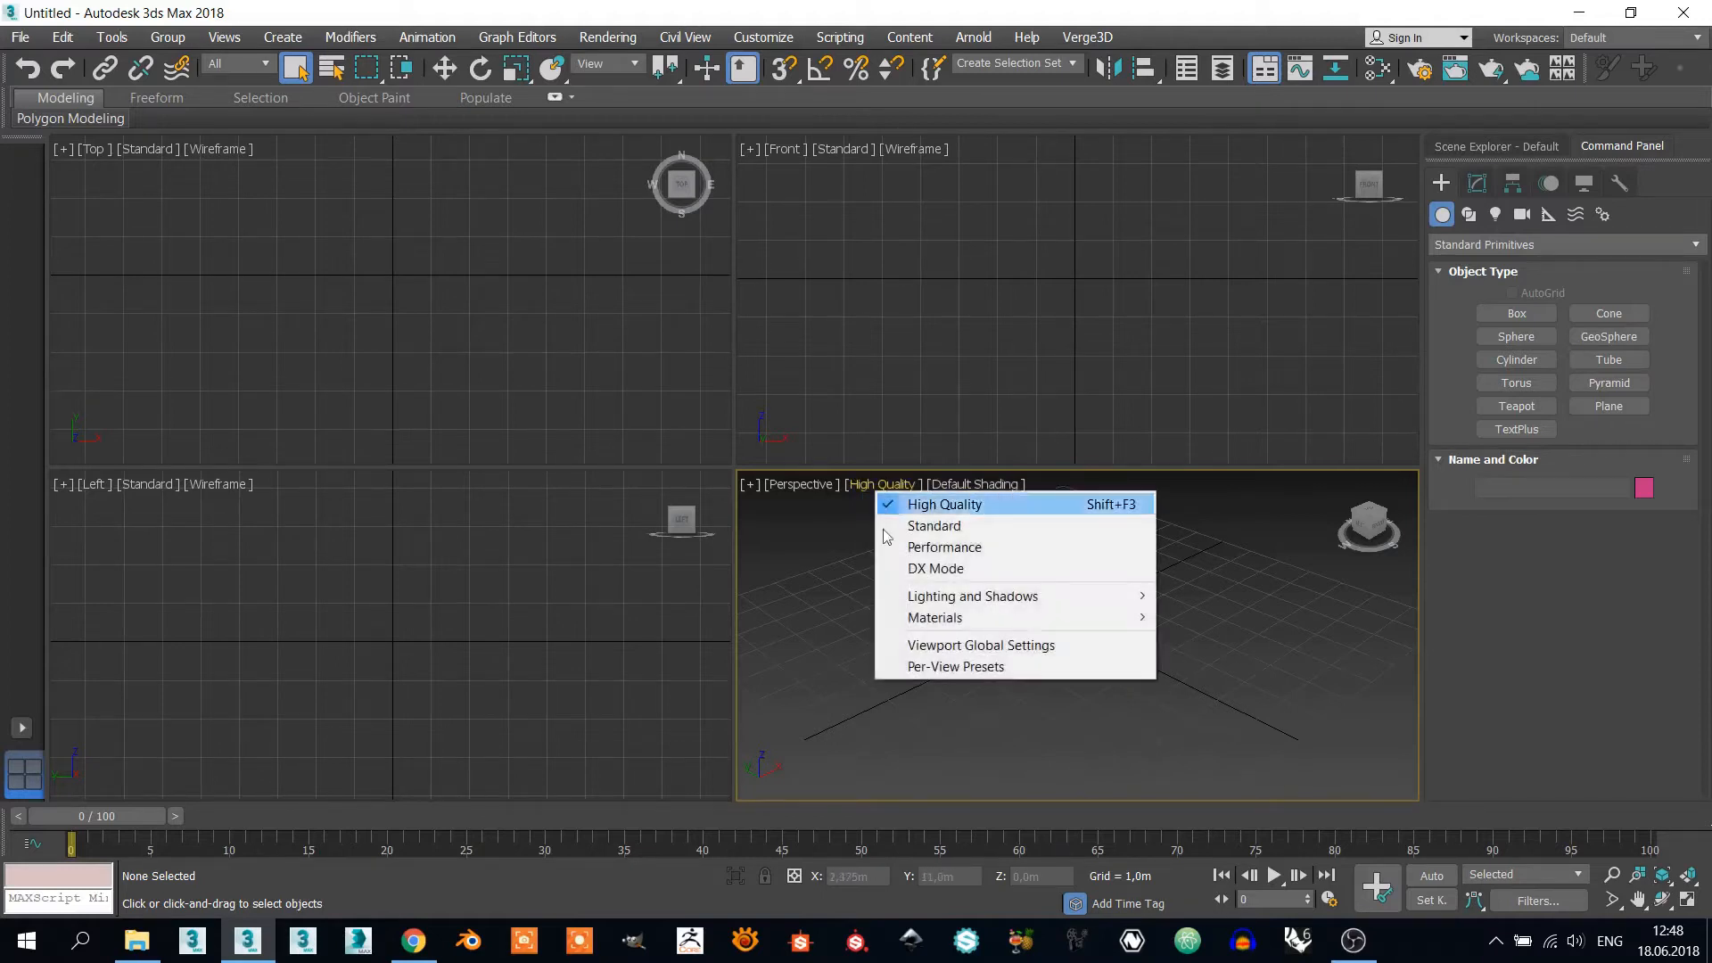
mouse_move(915, 601)
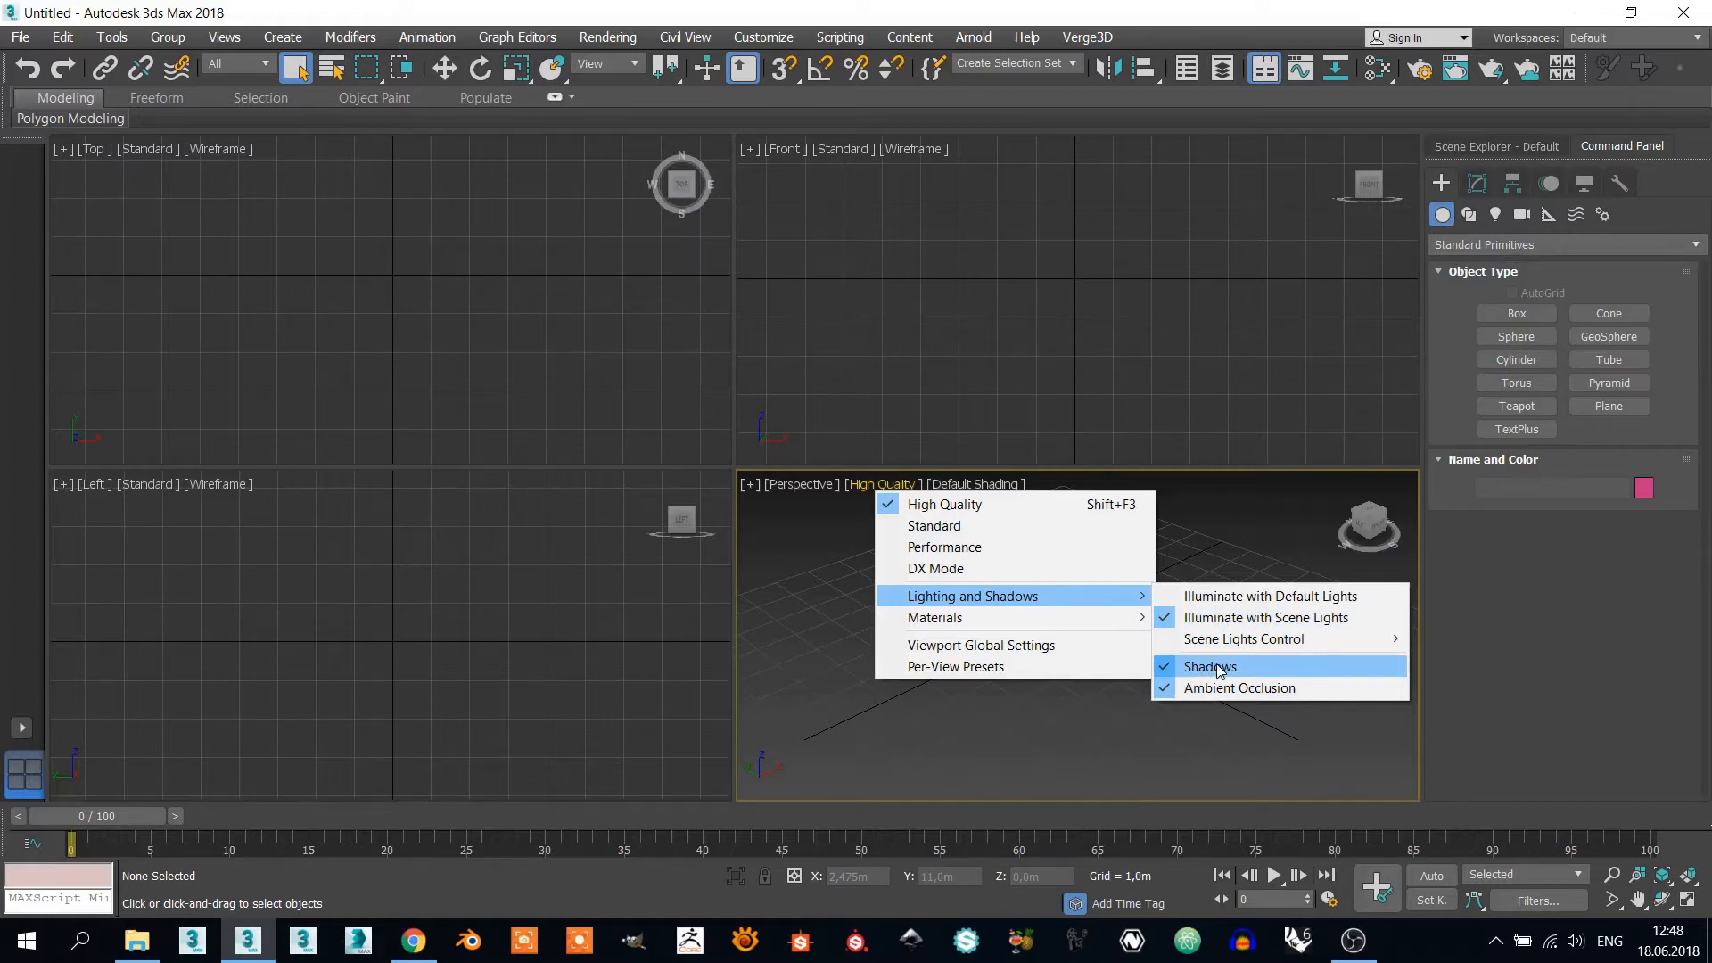
left_click(1169, 689)
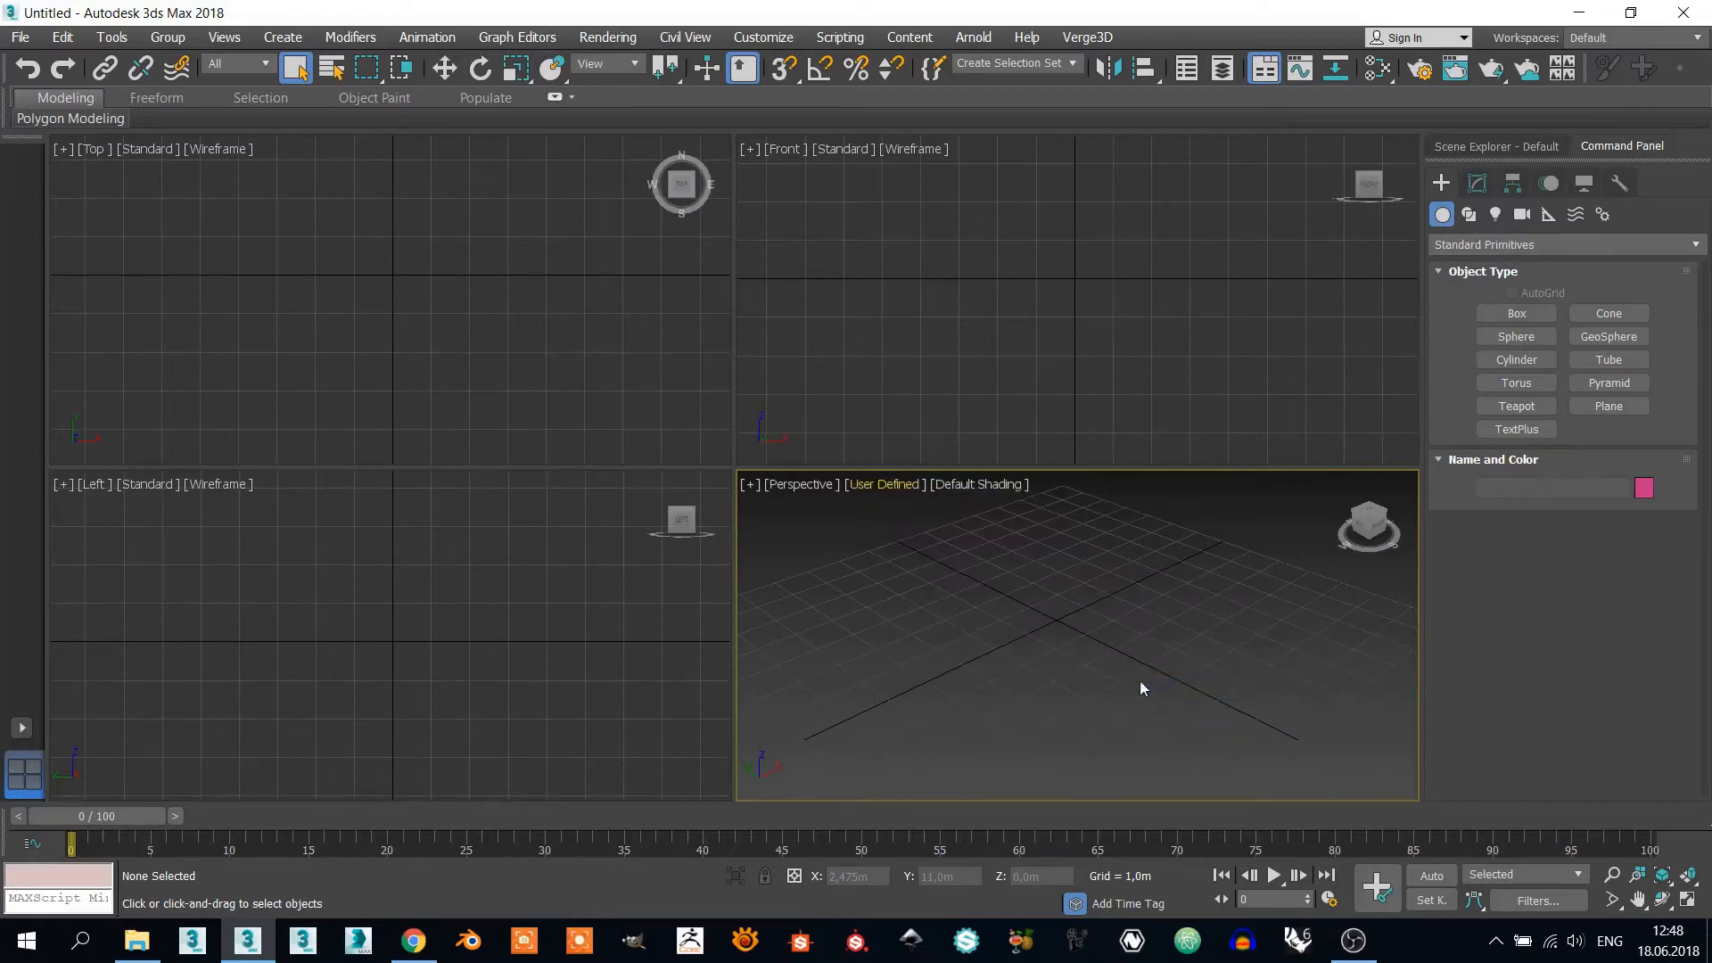
Step: Display Realistic Materials with Maps and the Environment Background in the Perspective viewport
left_click(870, 484)
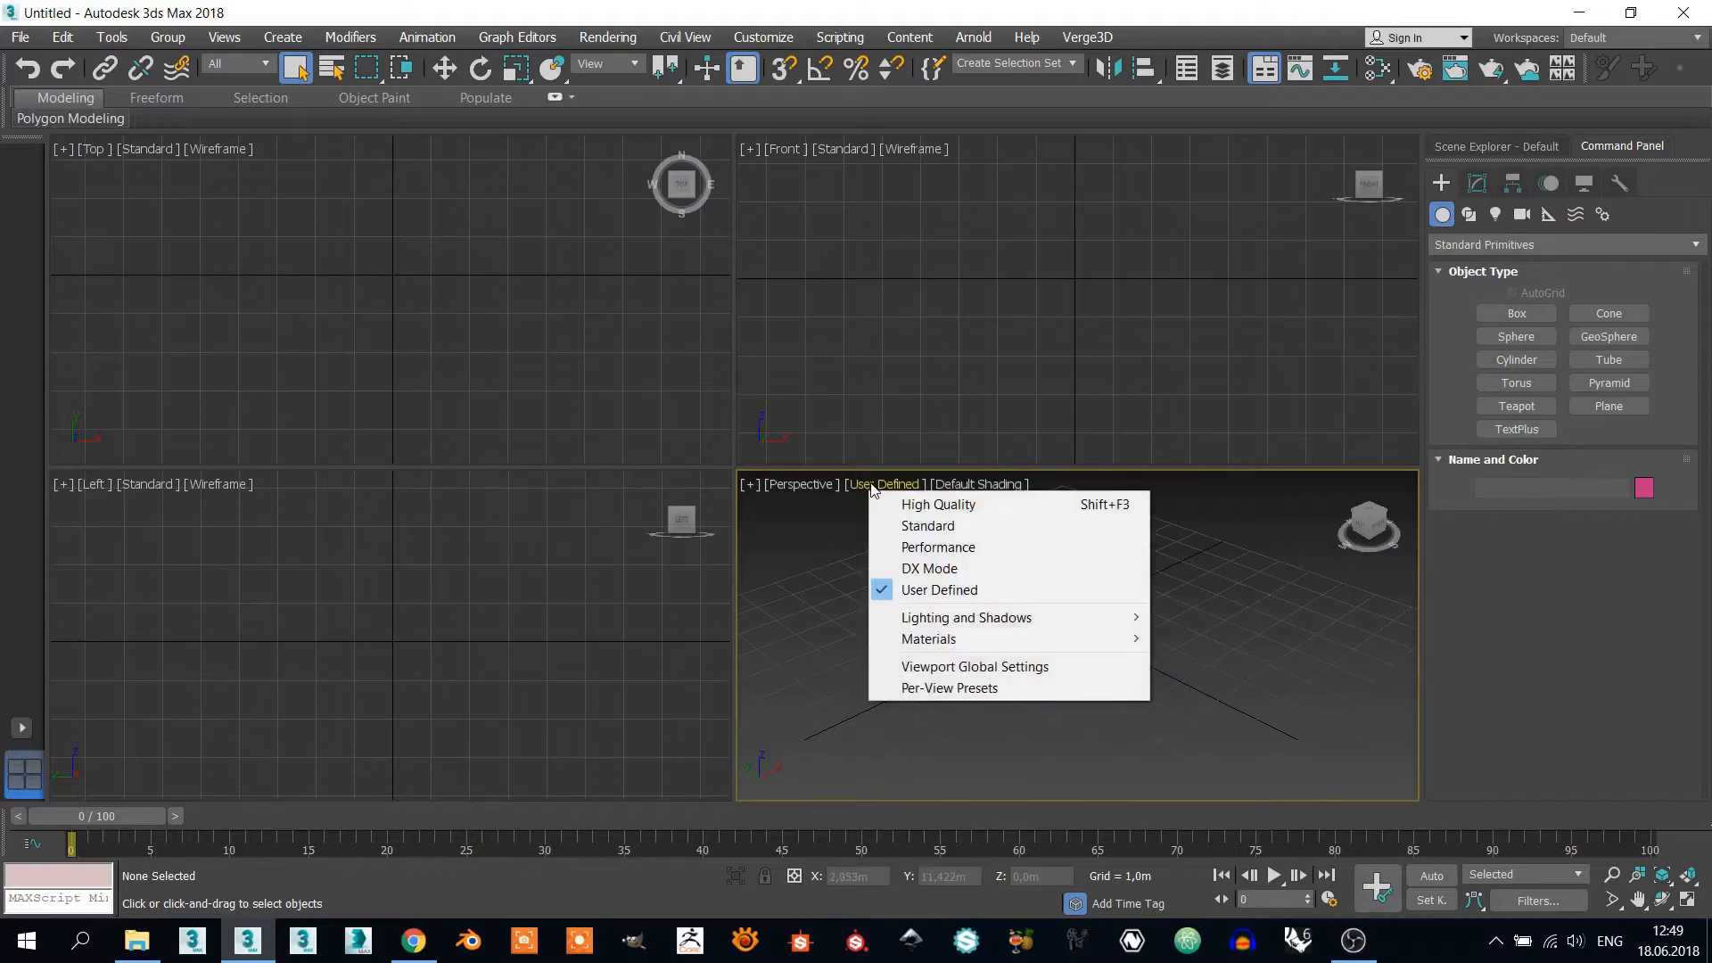
mouse_move(918, 638)
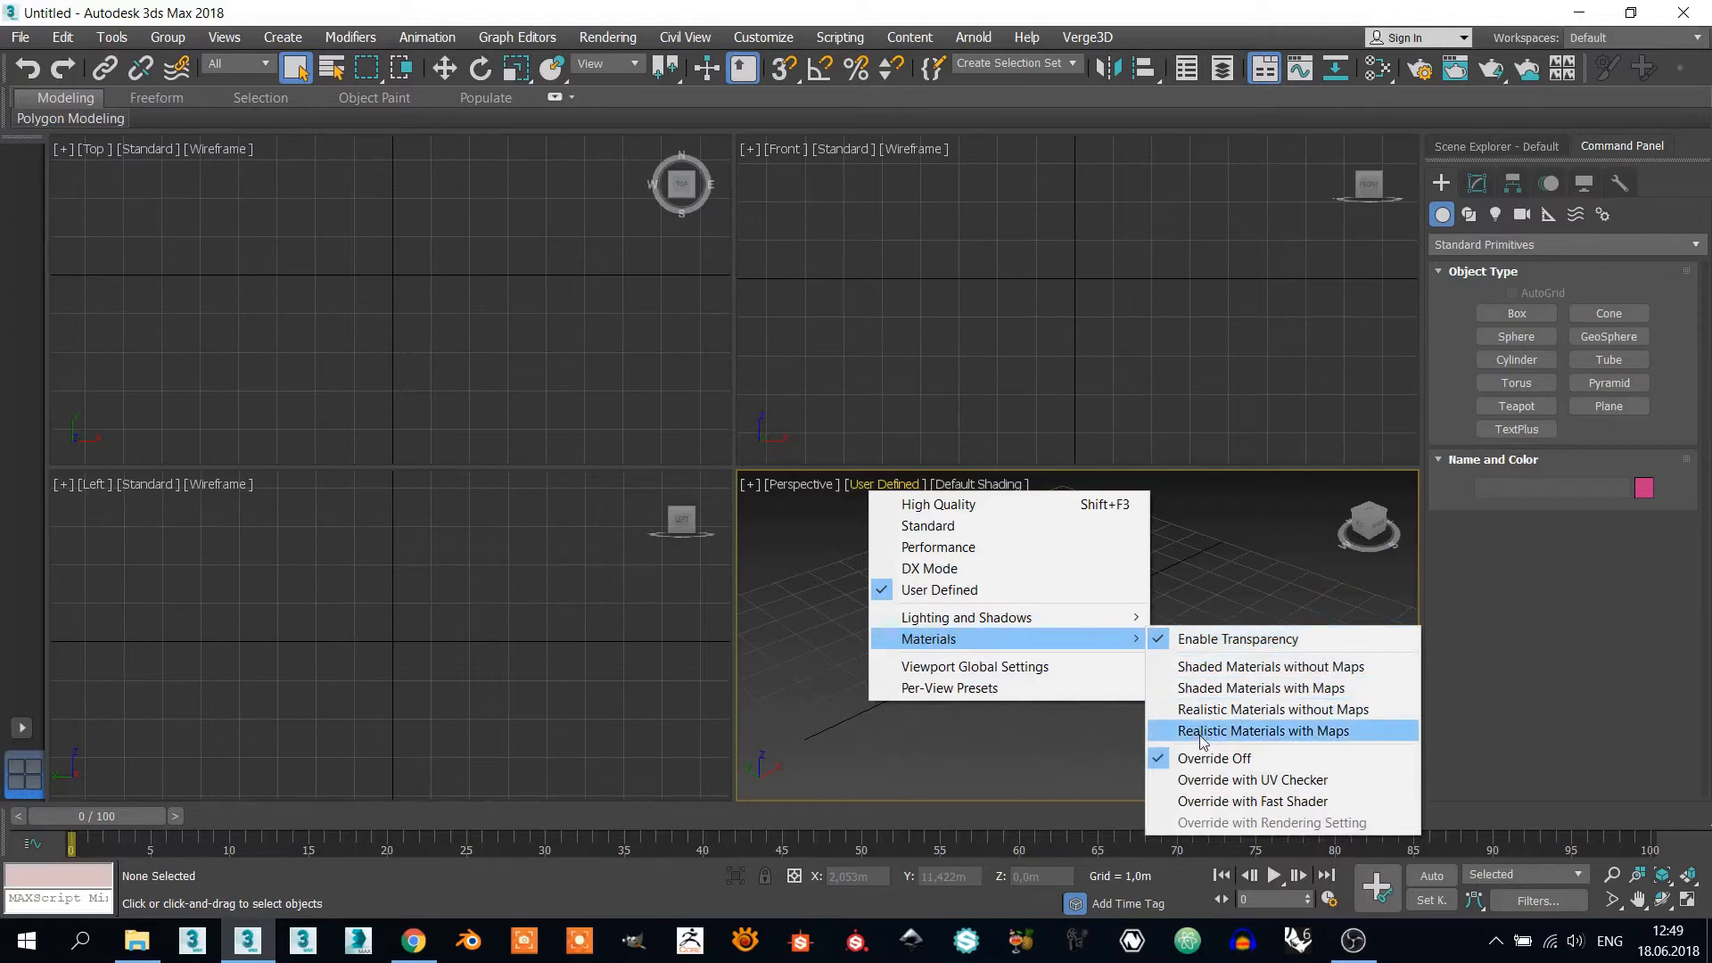
left_click(1251, 732)
left_click(989, 484)
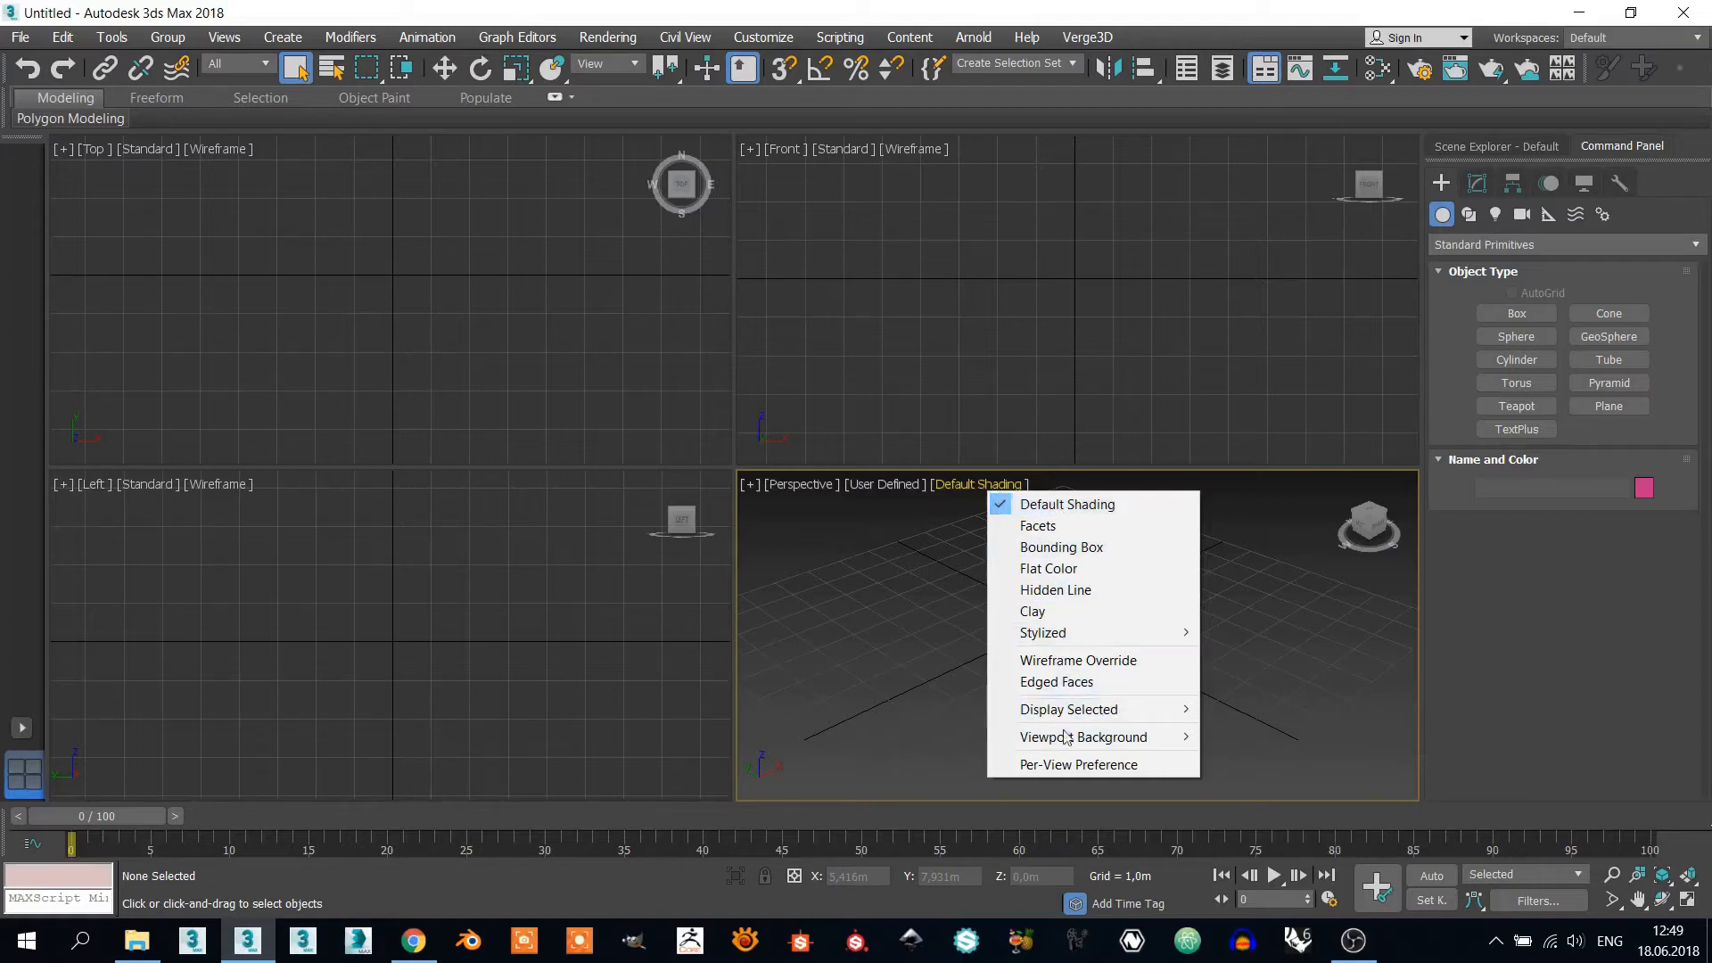
mouse_move(1070, 743)
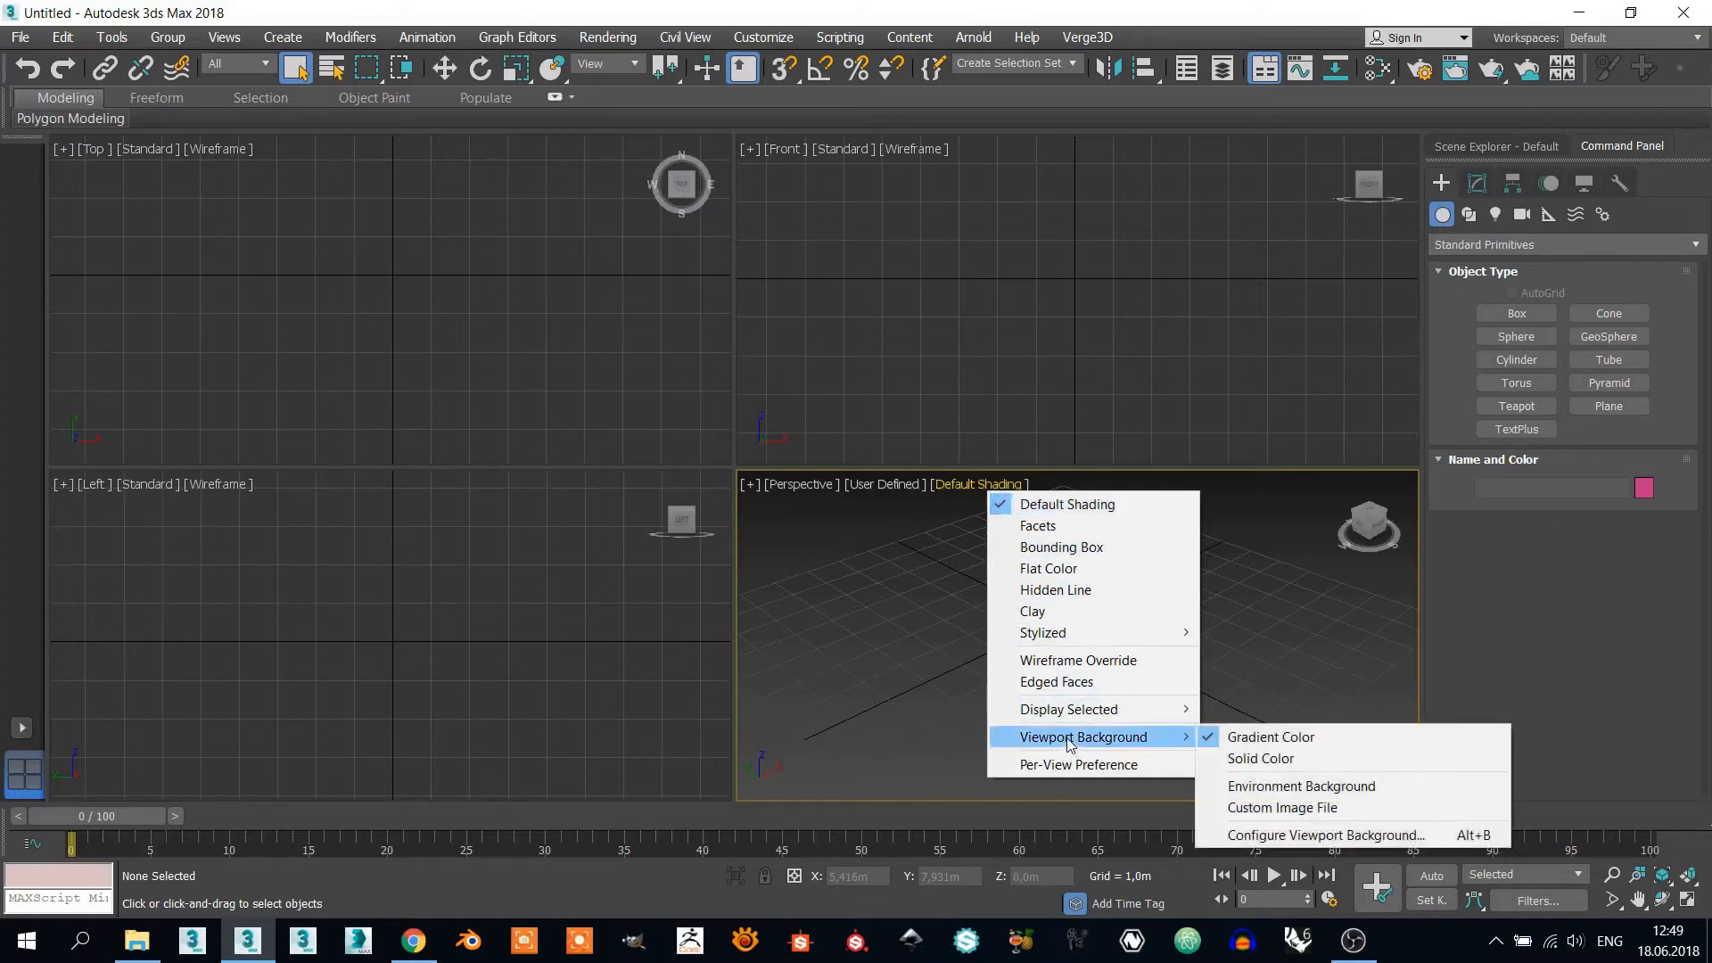
left_click(1236, 788)
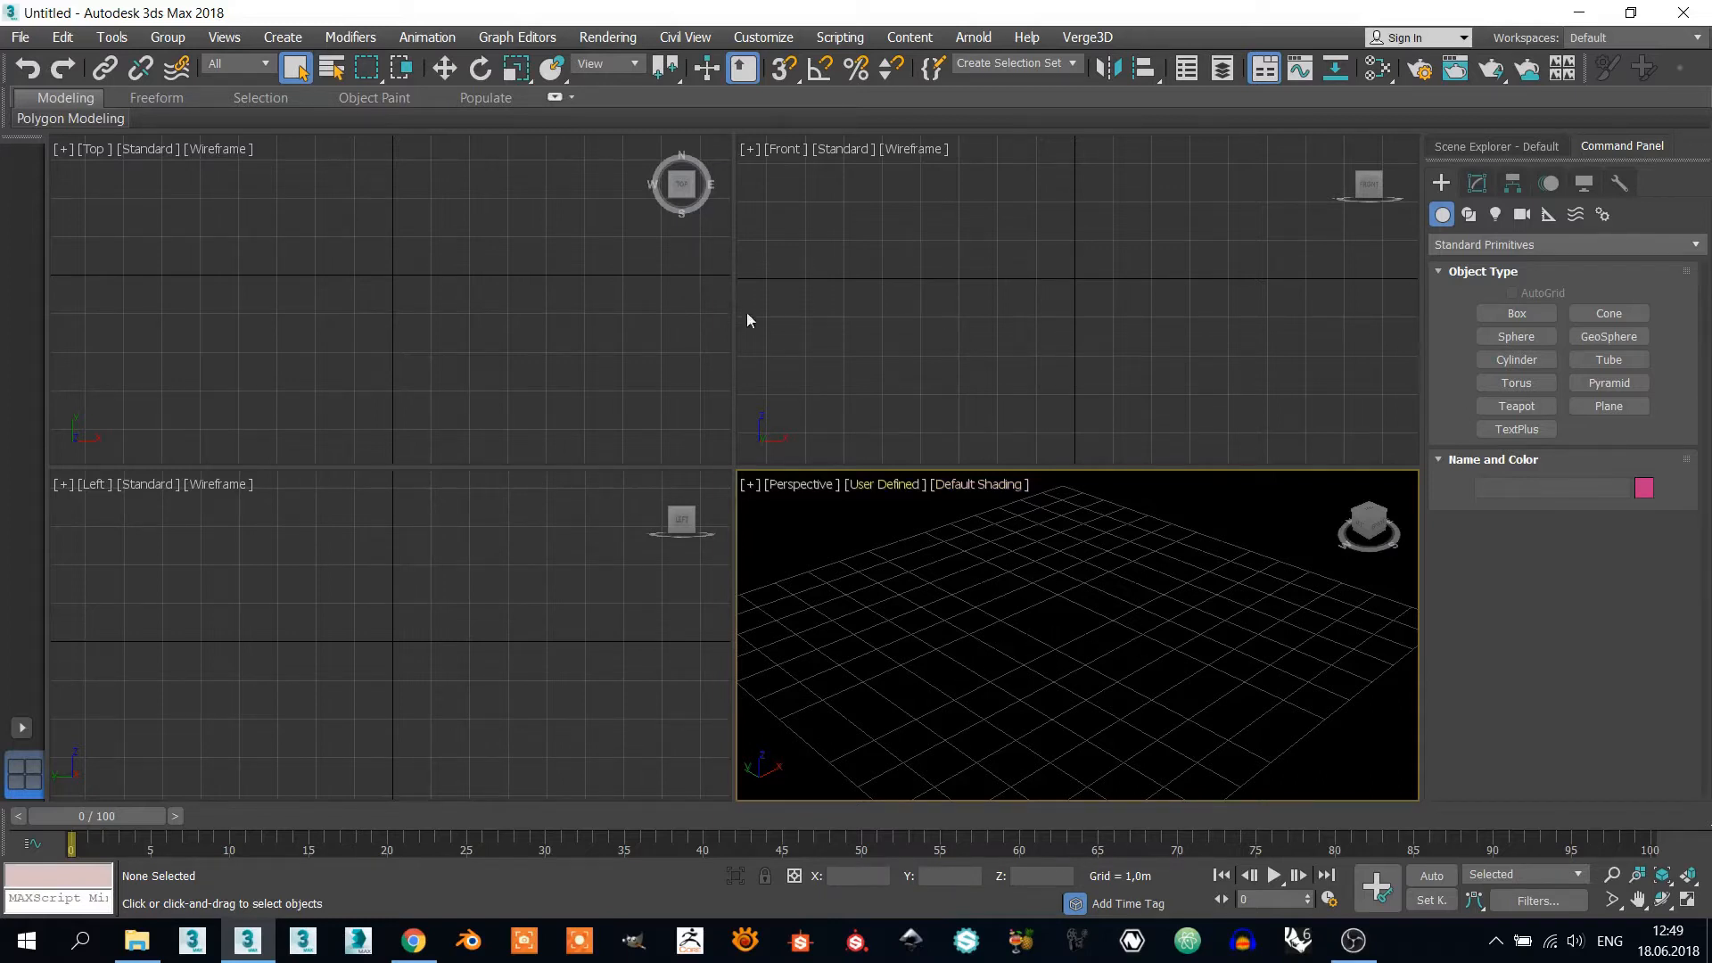
Step: Assign a Bitmap environment map using environment.png from the 02_scene_and_environment folder on the desktop
left_click(609, 38)
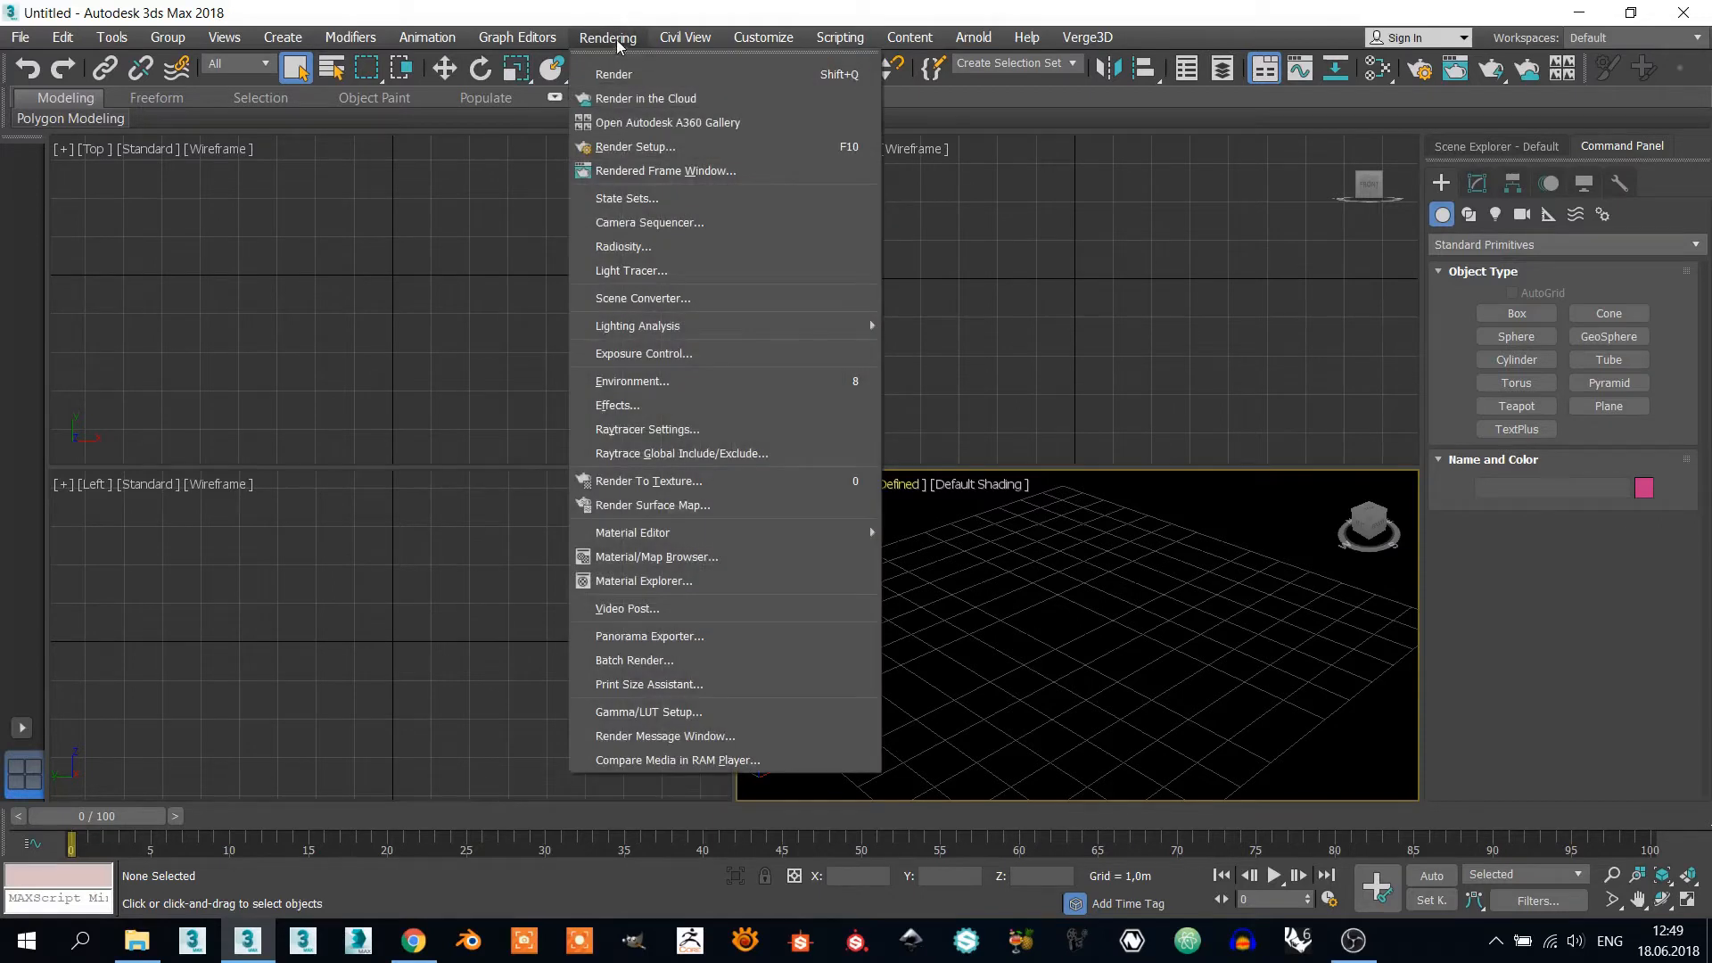
left_click(630, 380)
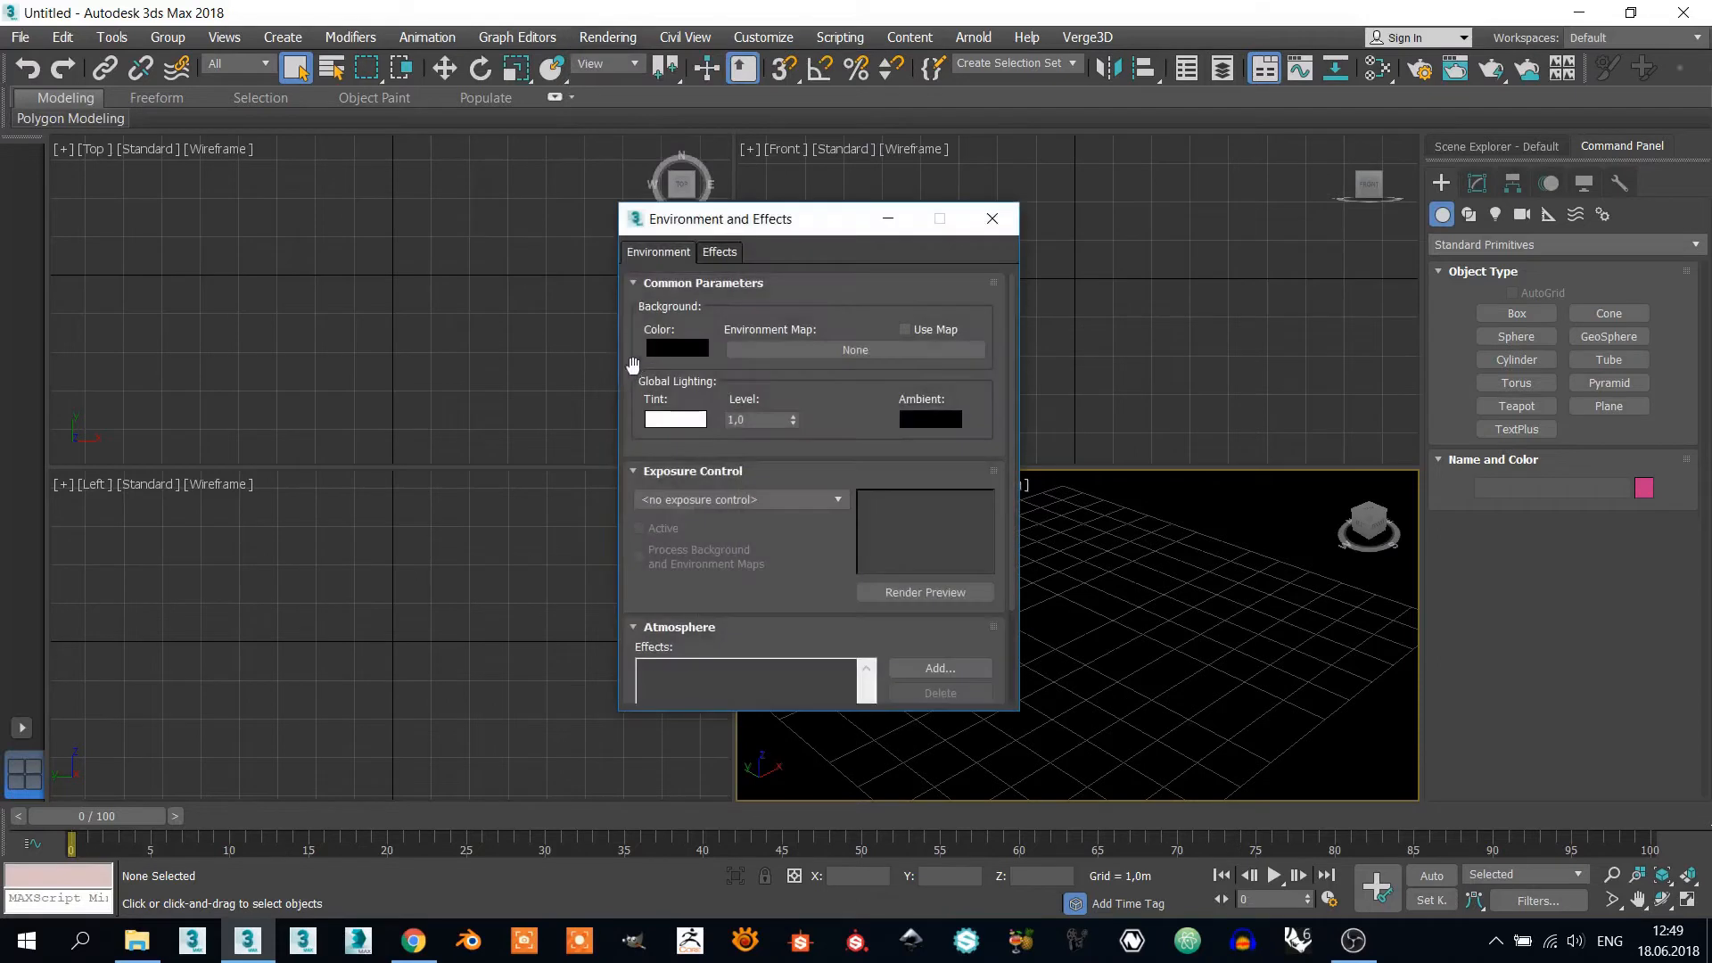
left_click(845, 350)
double_click(698, 217)
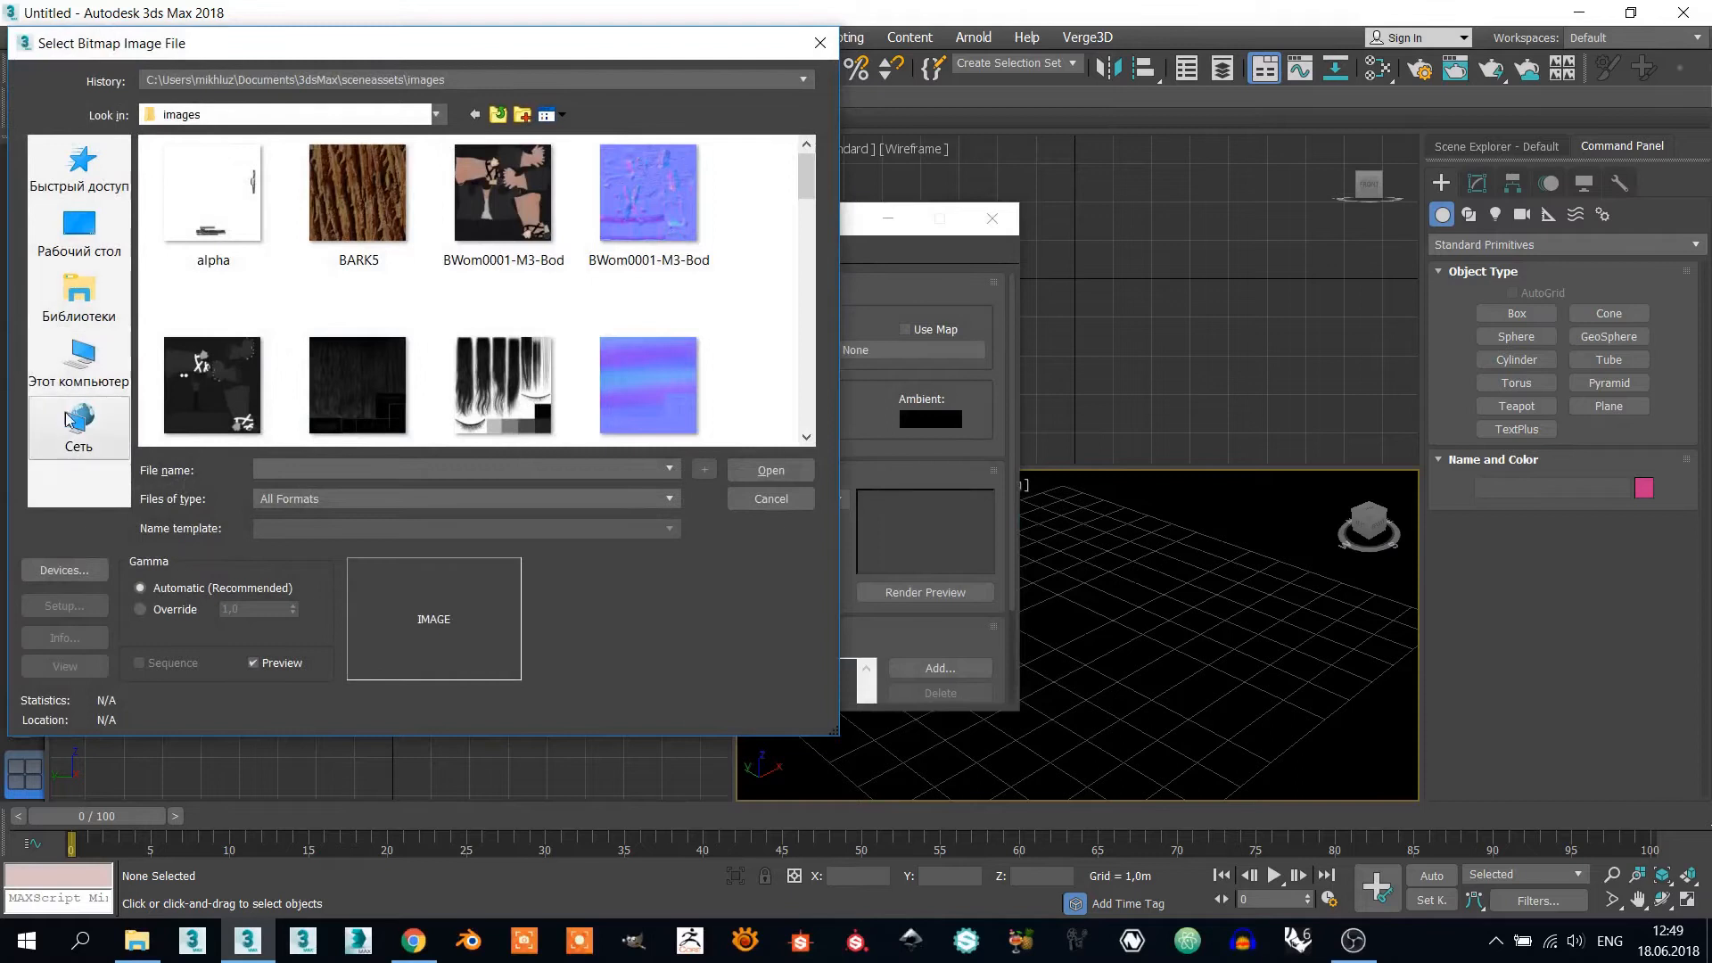
left_click(80, 234)
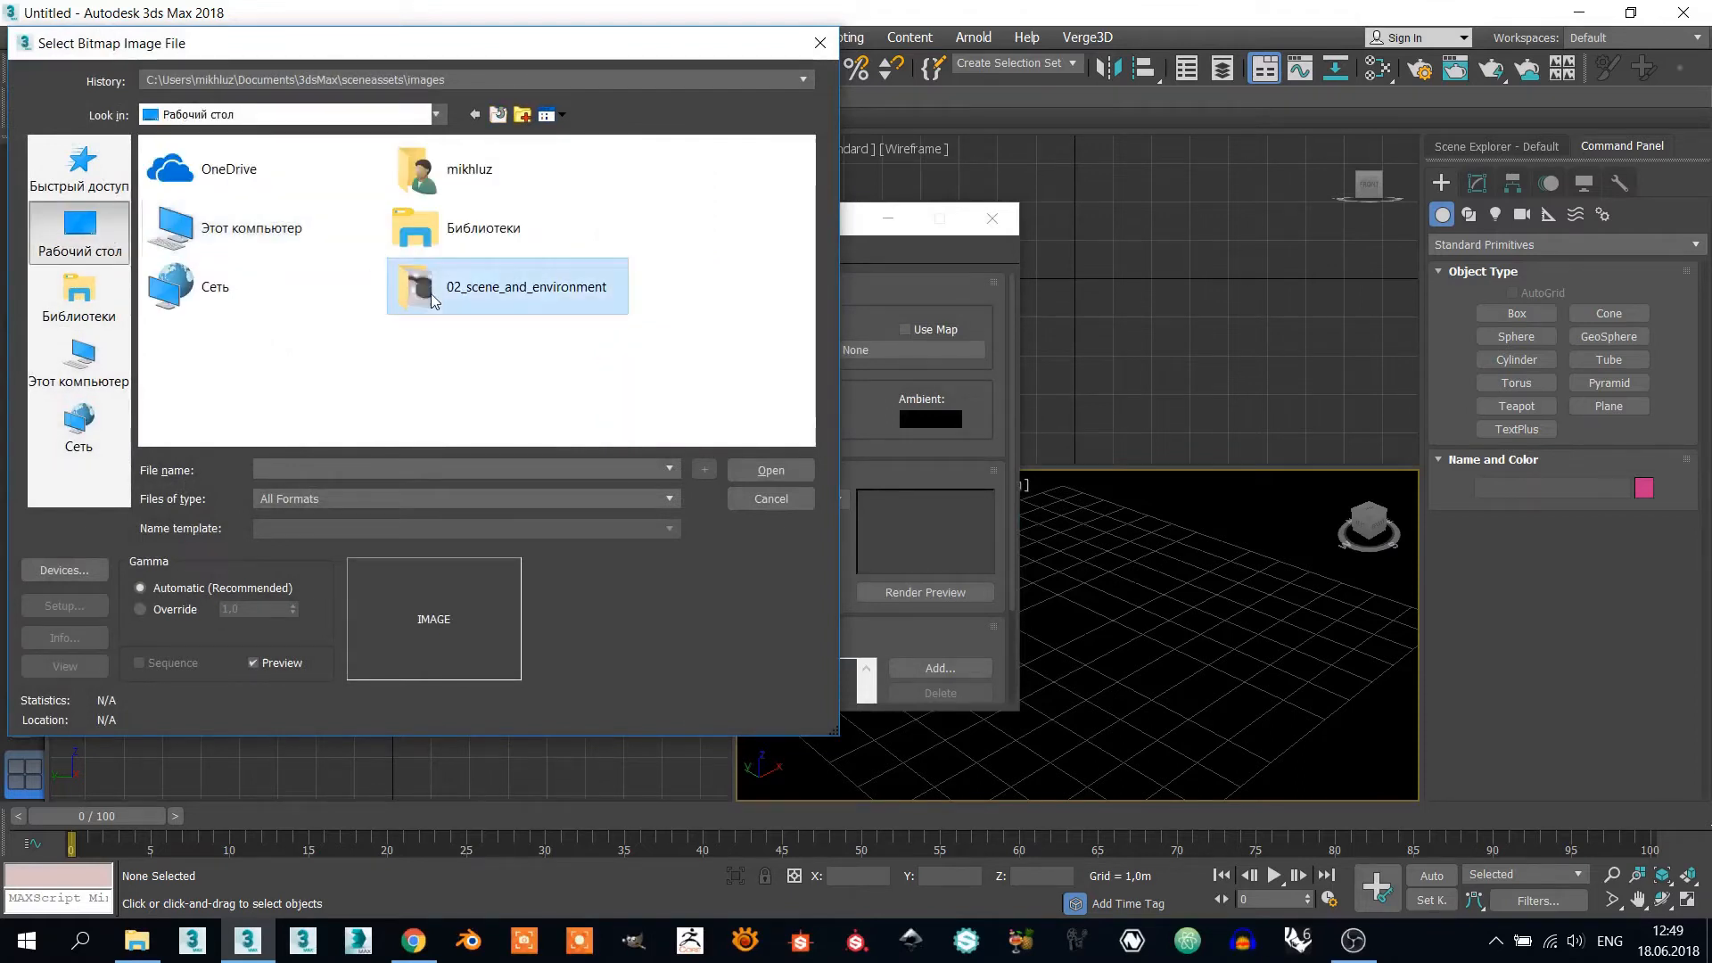
double_click(434, 300)
left_click(363, 192)
left_click(783, 471)
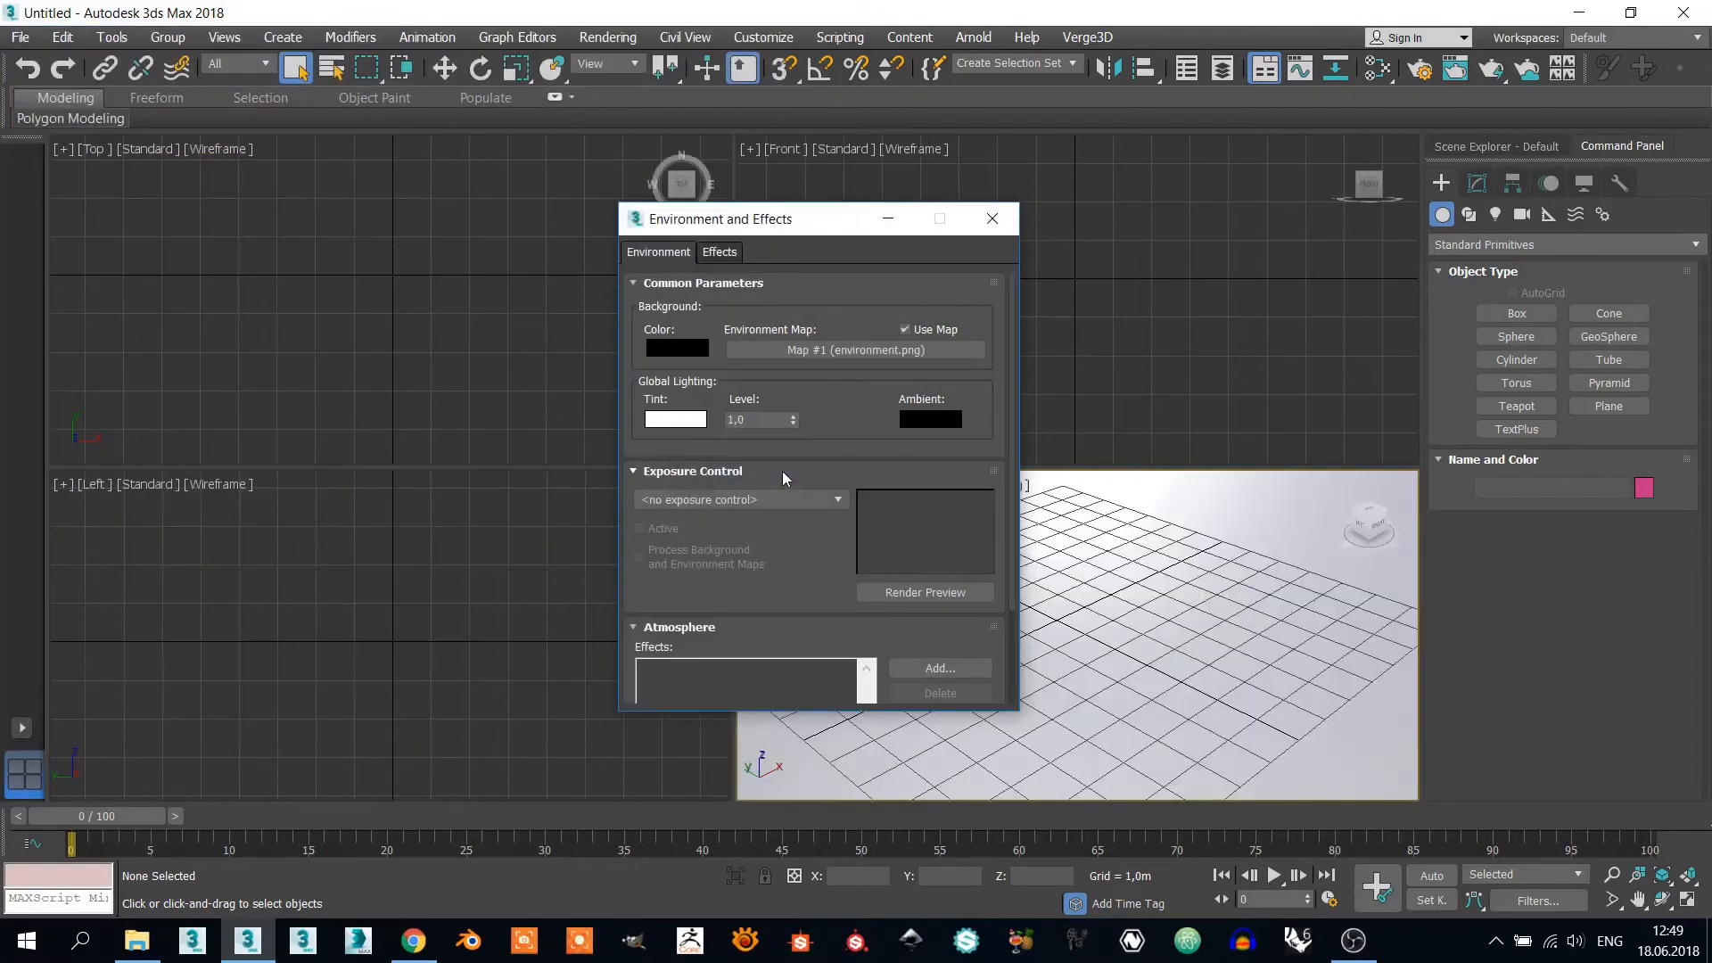
left_click(992, 218)
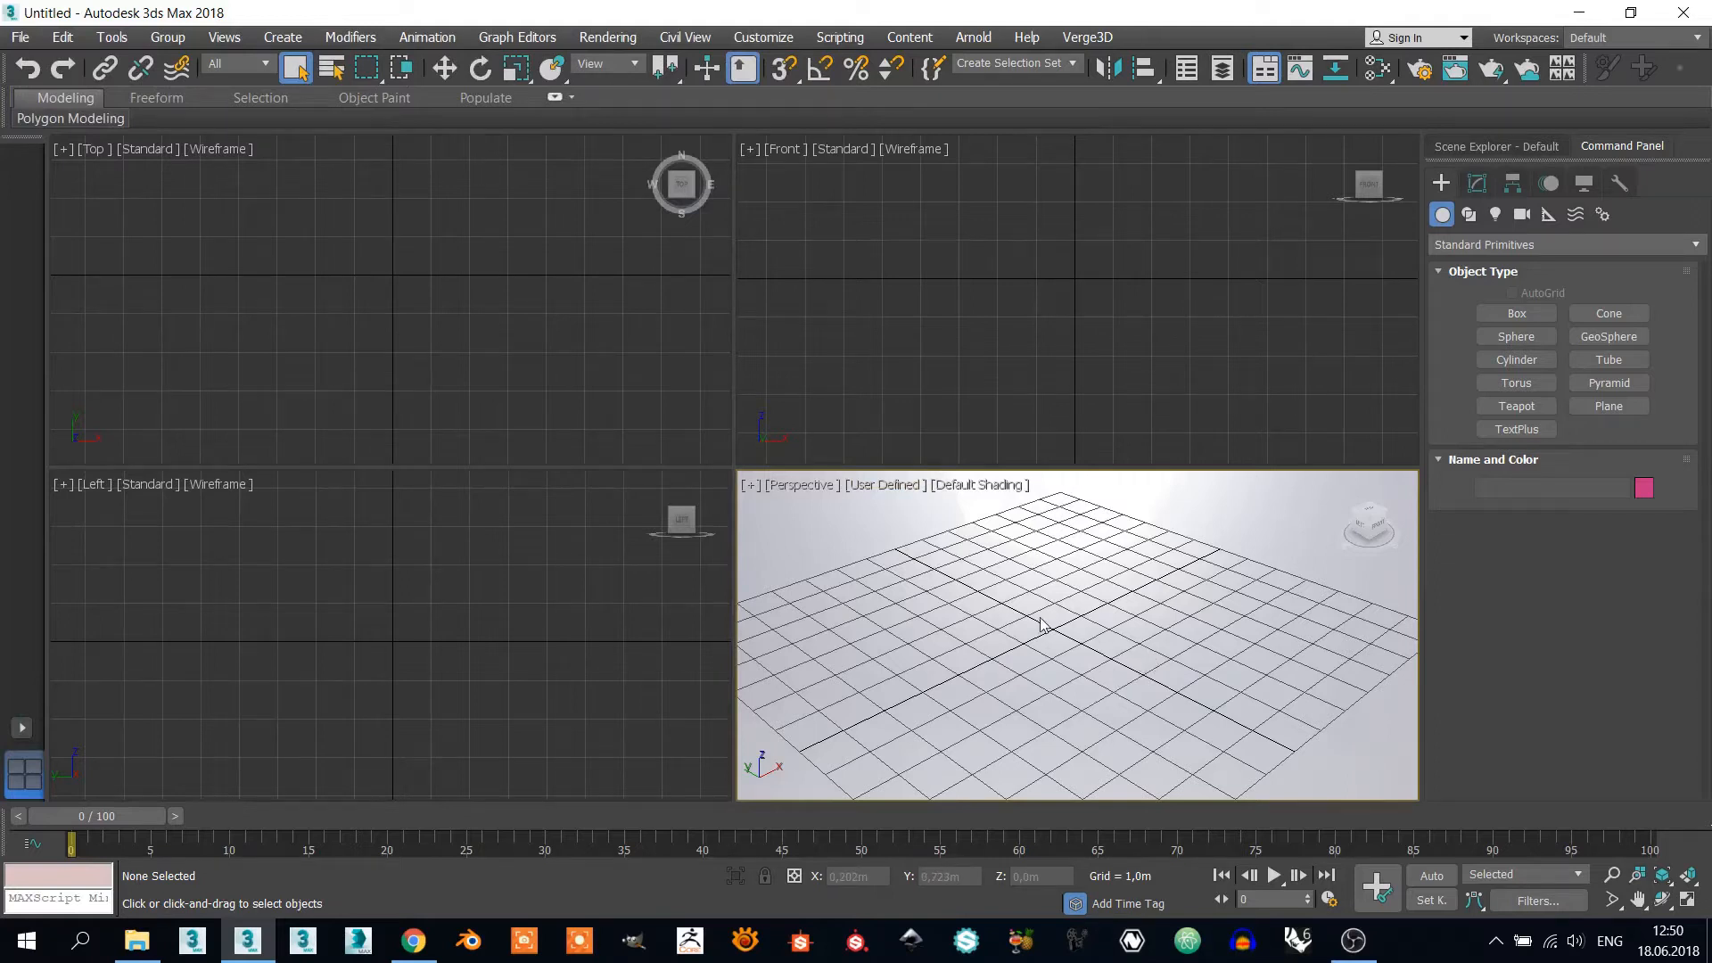
Step: Preview the scene with Verge3D Sneak Peek in the browser, look around the environment, and return to 3ds Max
left_click(1085, 37)
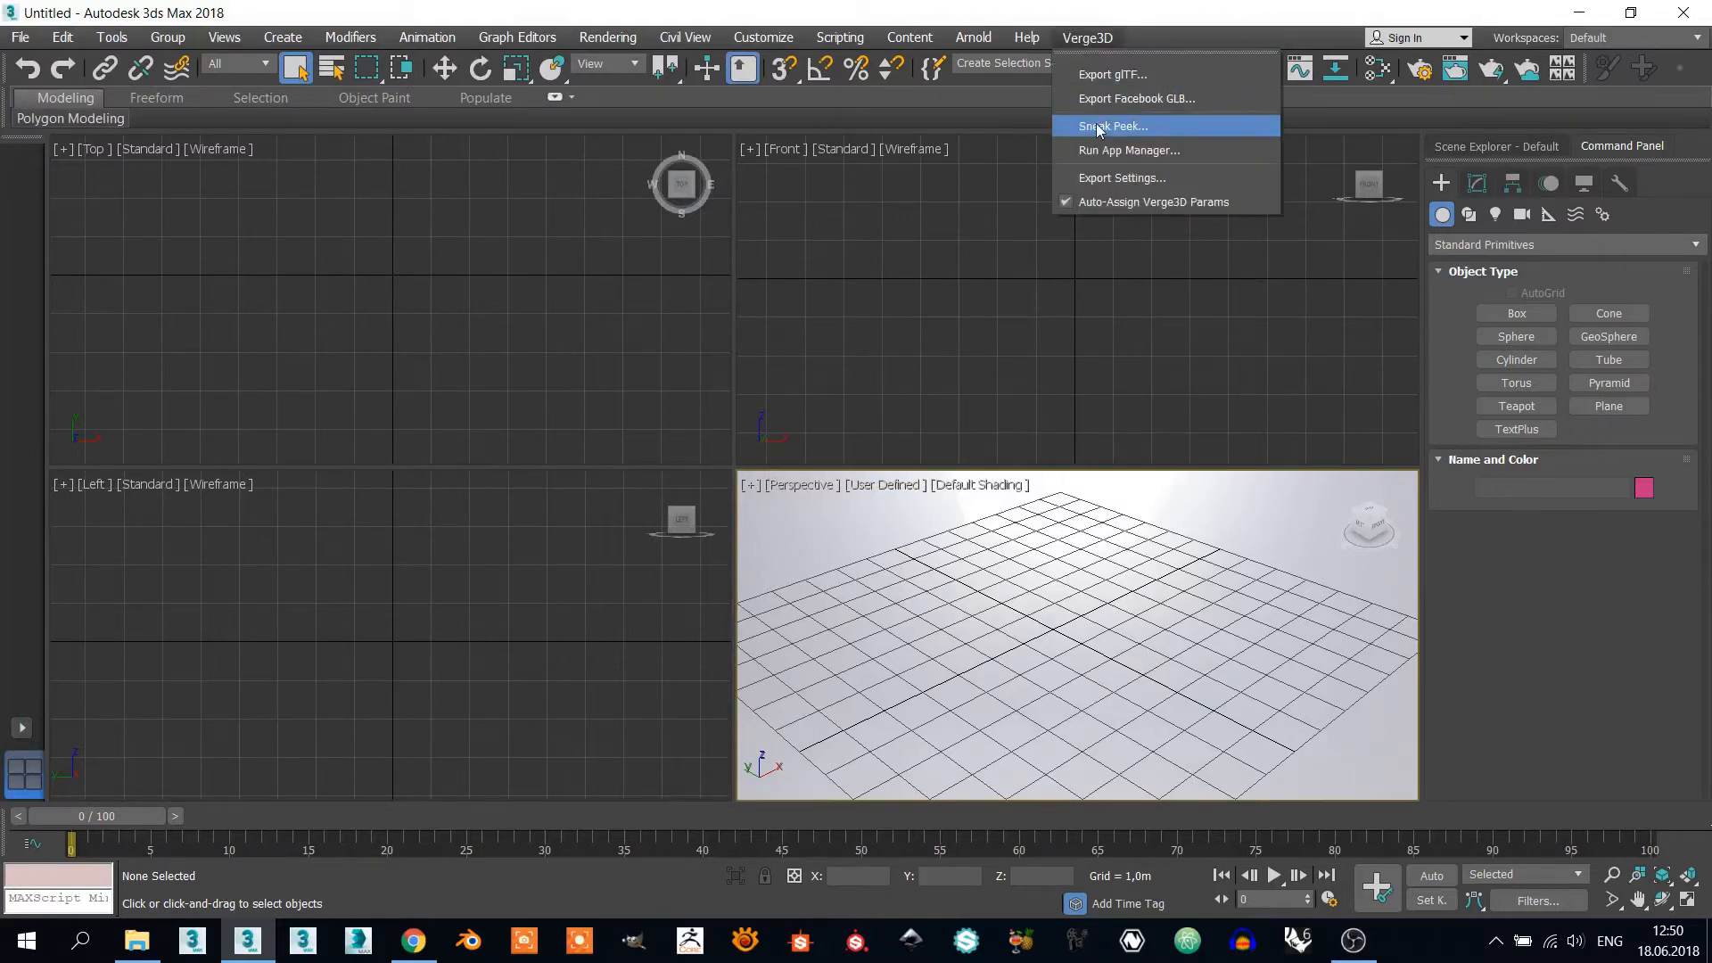
left_click(1098, 128)
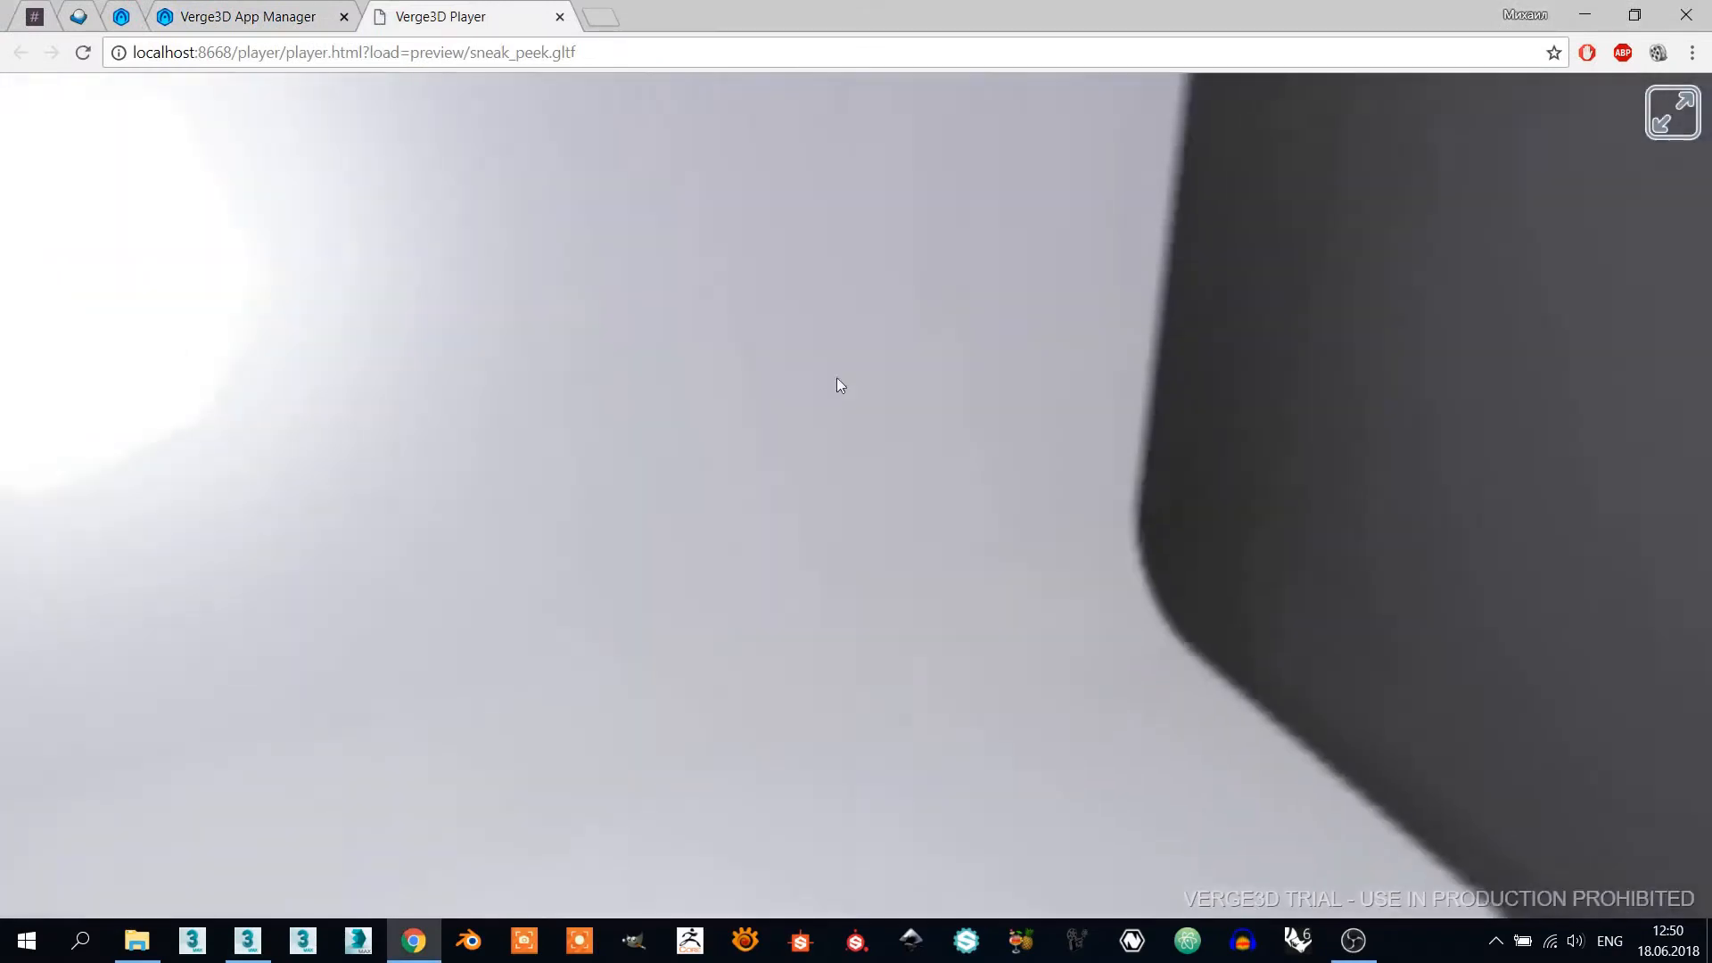
left_click_drag(837, 385, 924, 478)
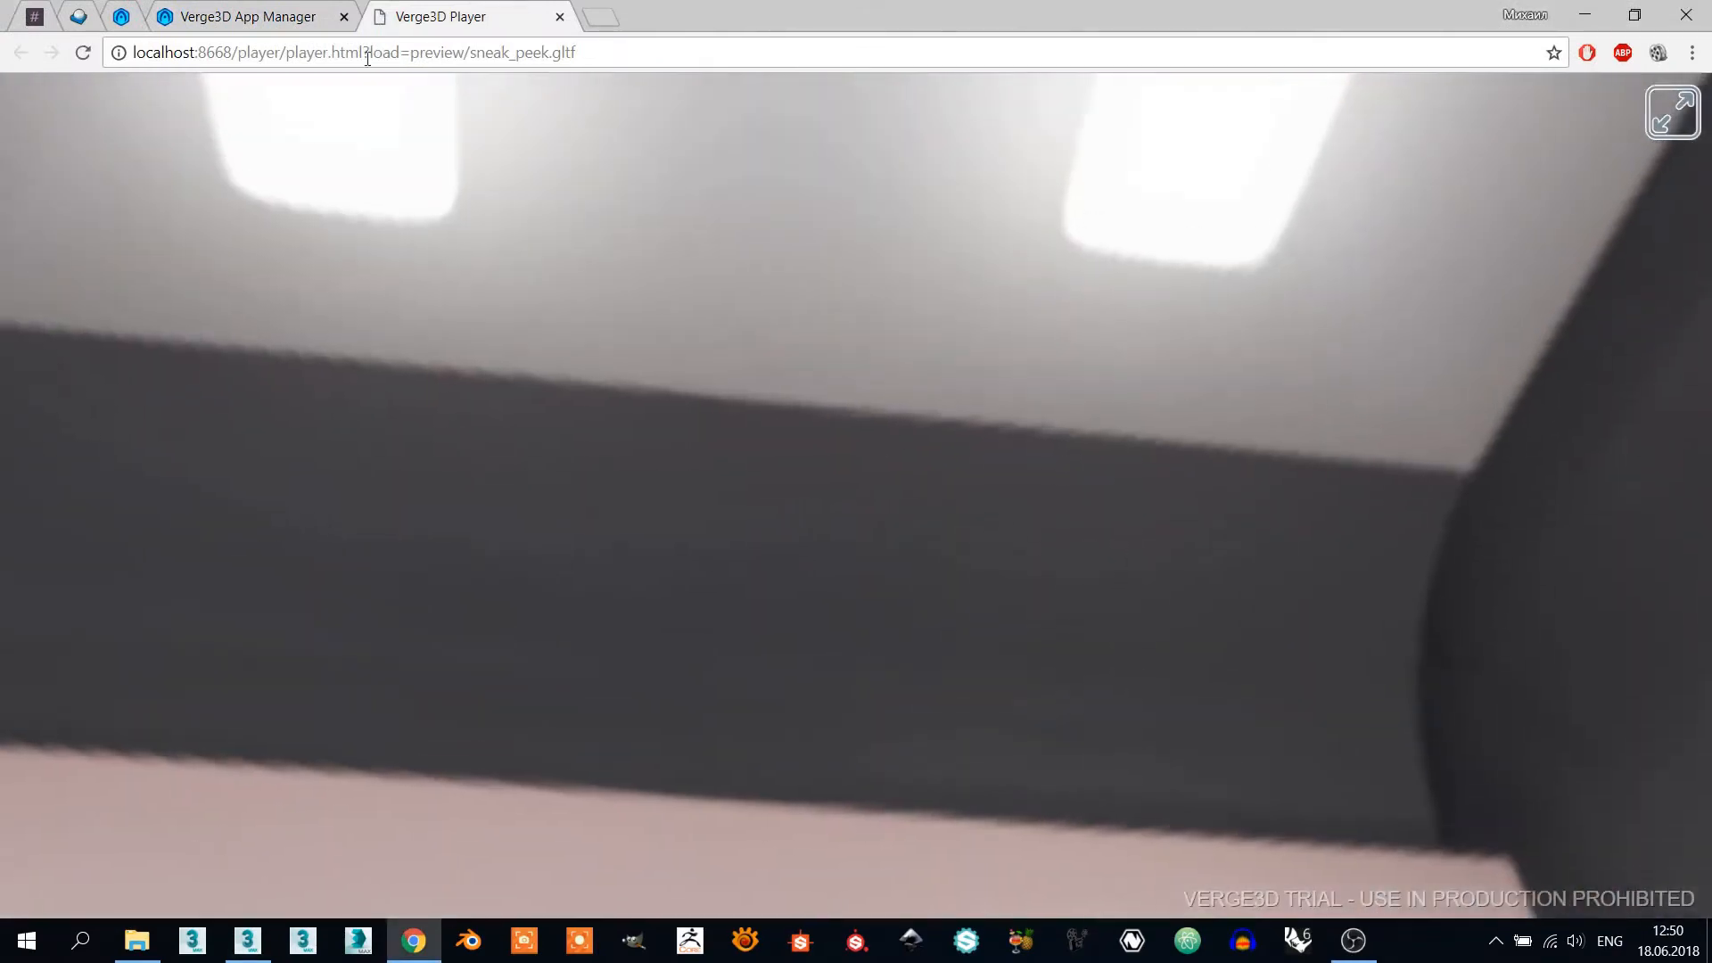
left_click(247, 940)
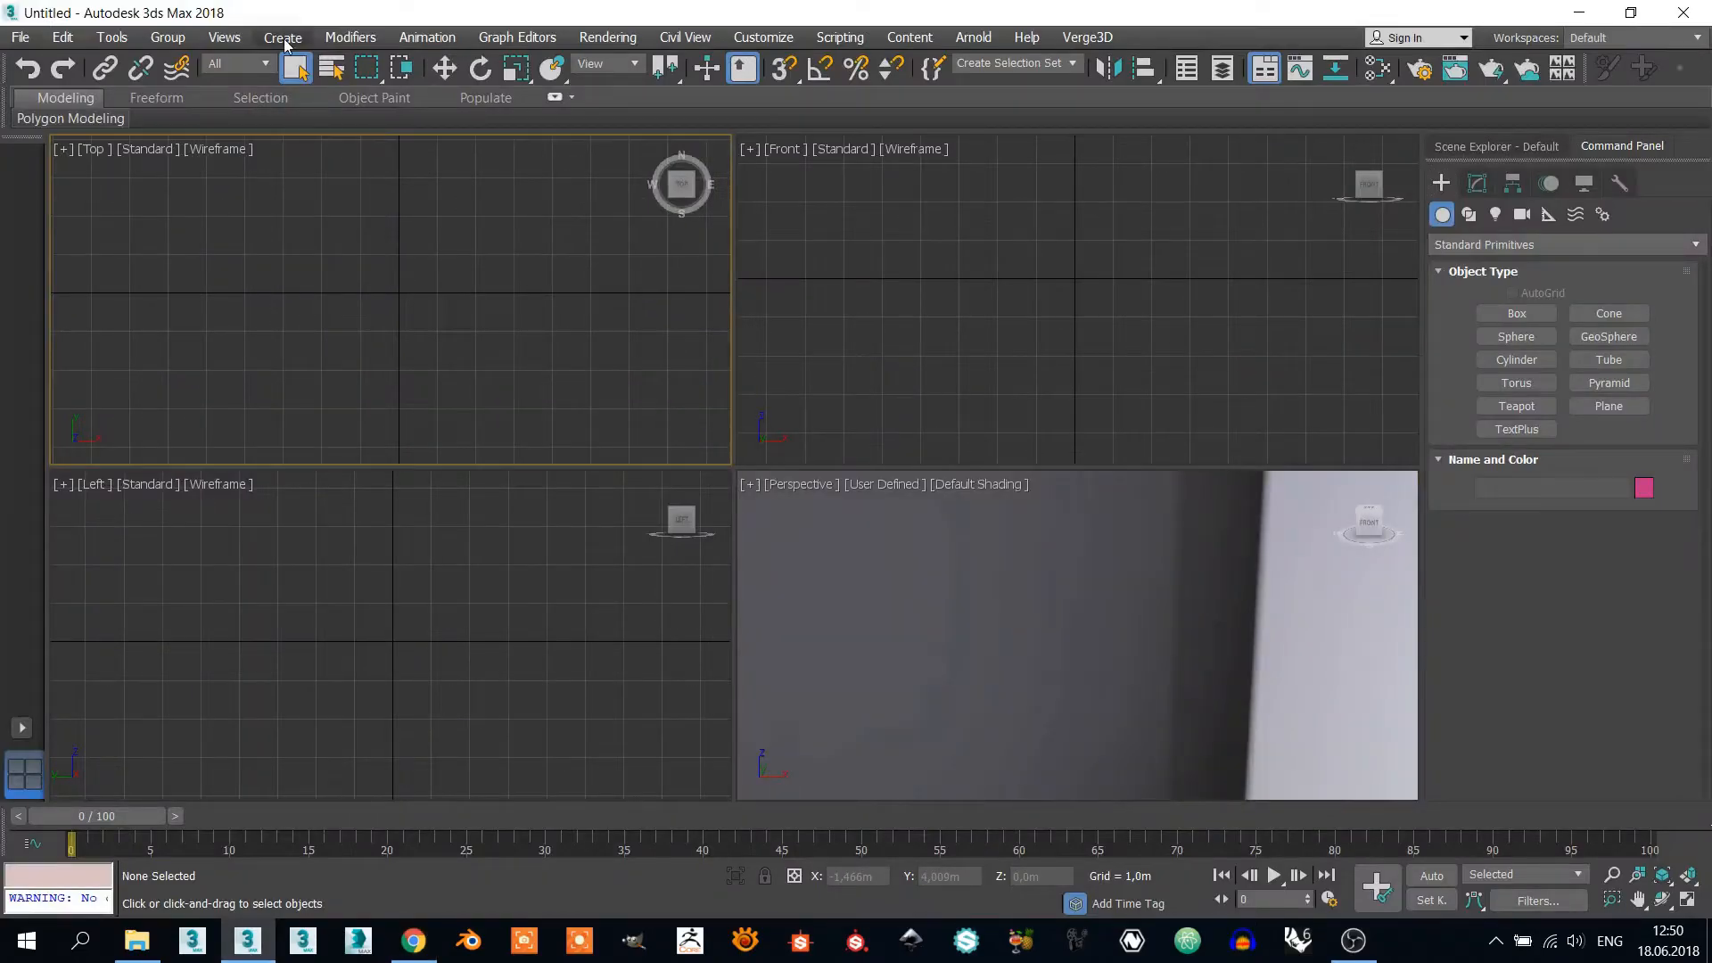
Step: Create a teapot with a radius of about 0.68 m at the origin in the Top view and frame it in Perspective
left_click(285, 41)
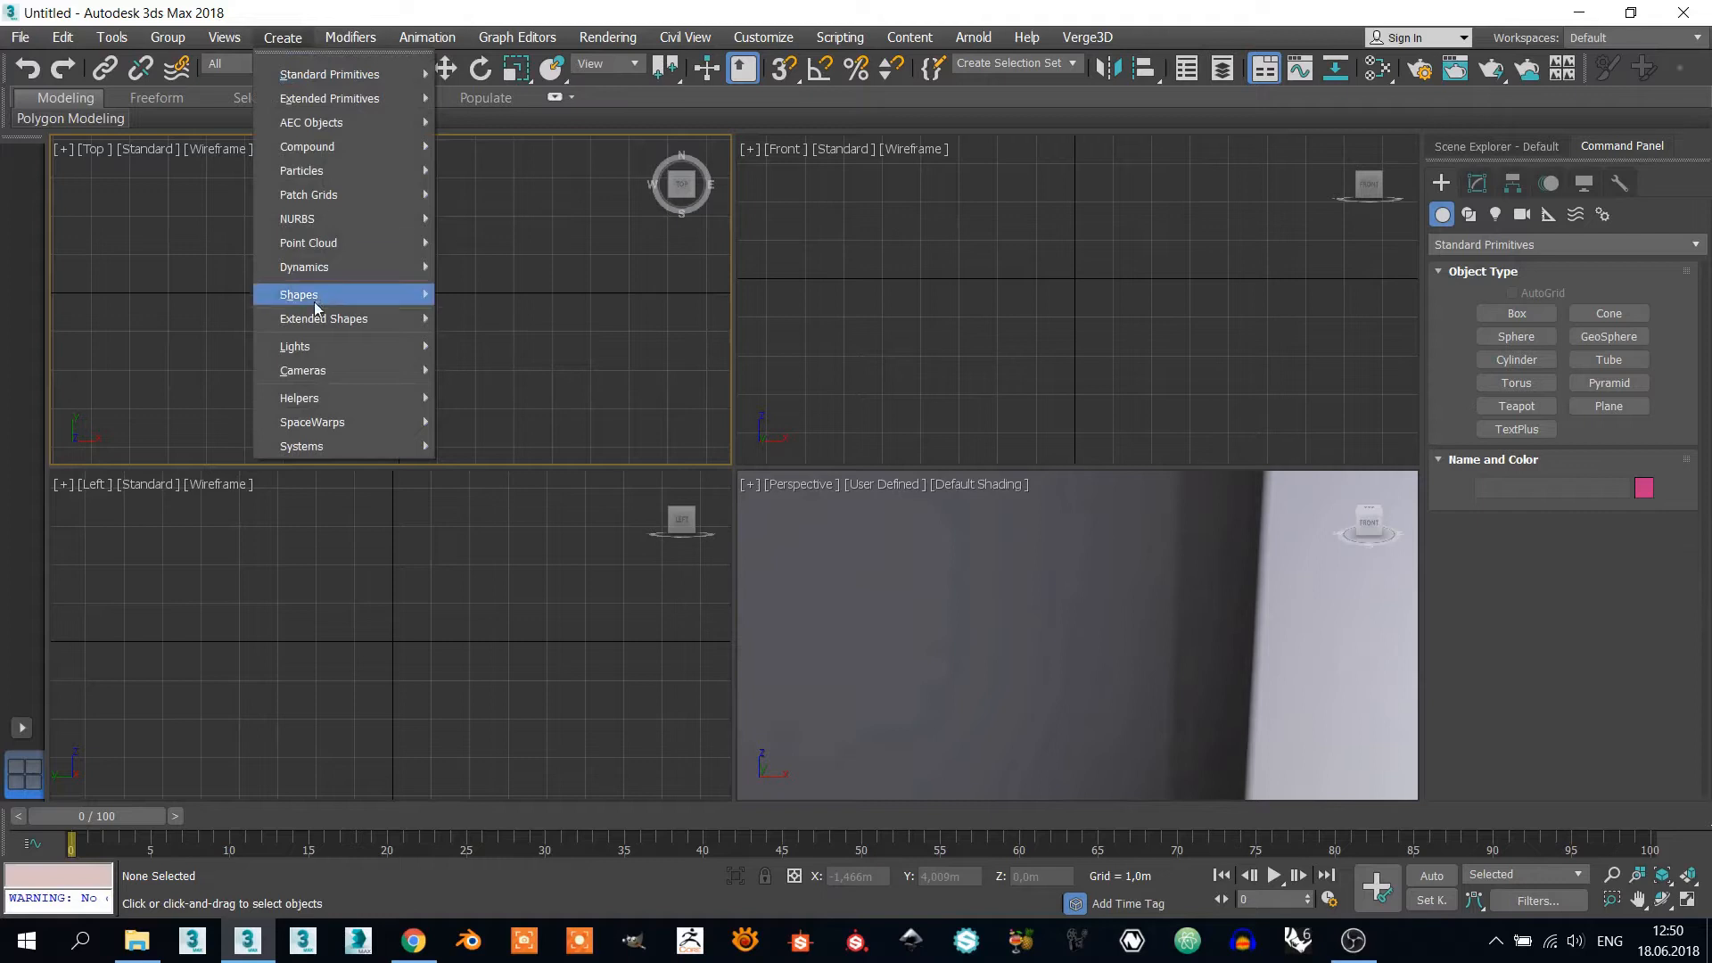
mouse_move(319, 349)
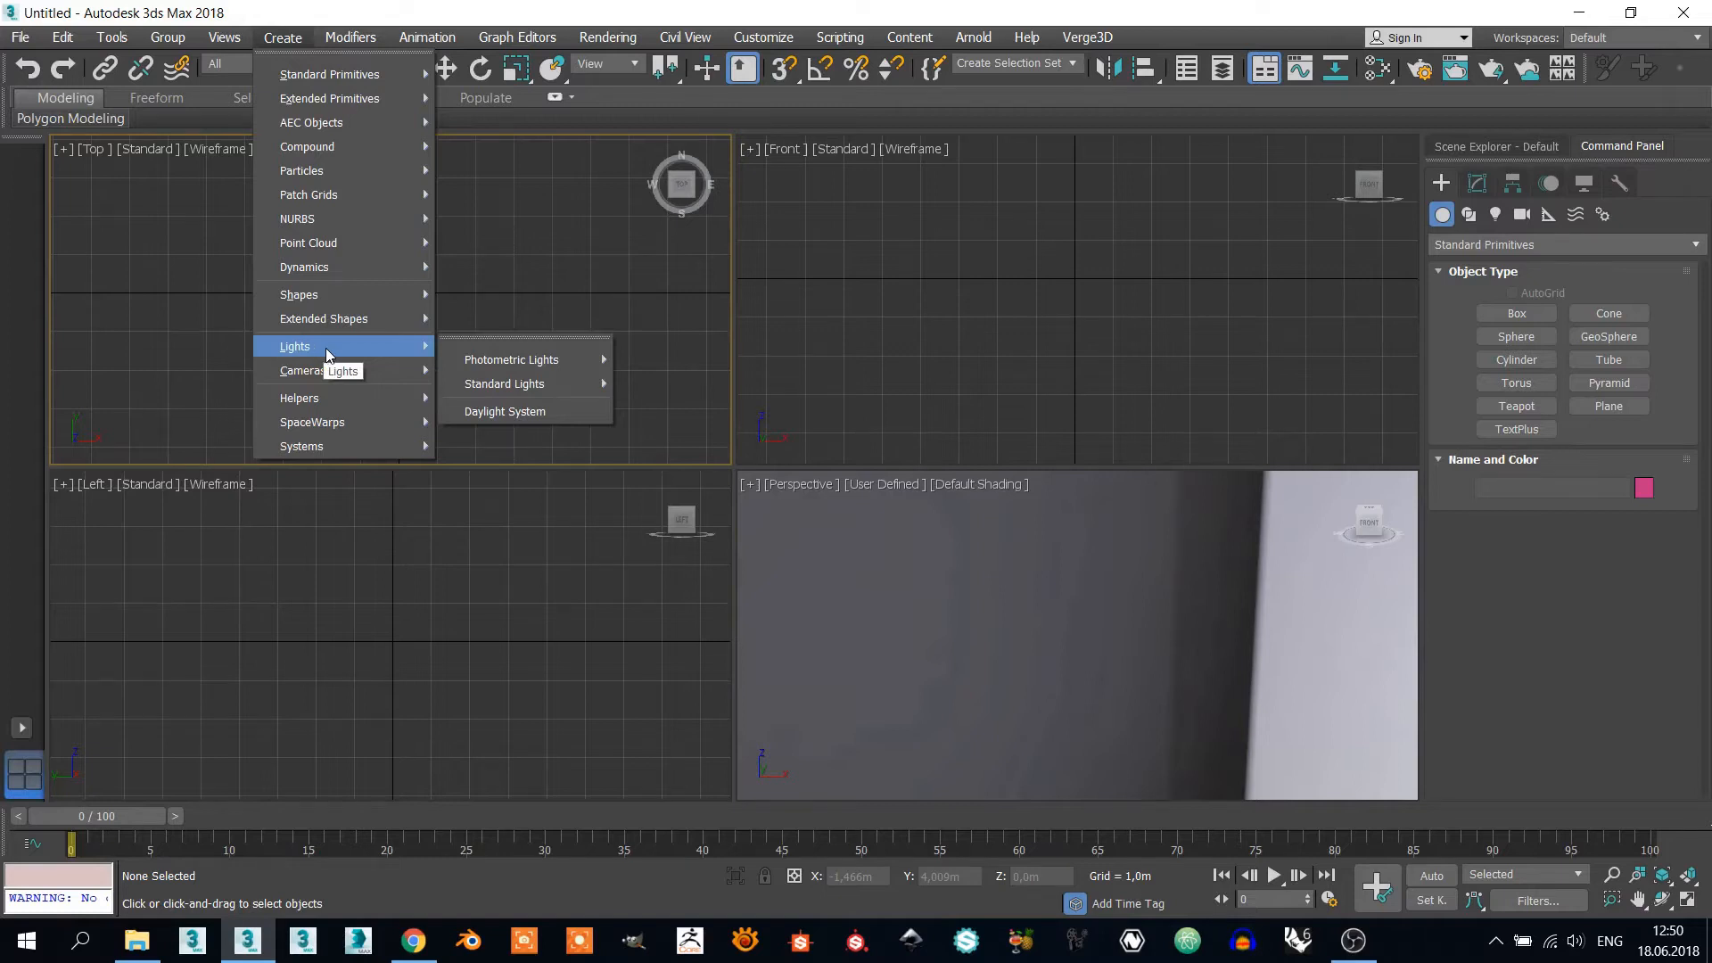
mouse_move(344, 73)
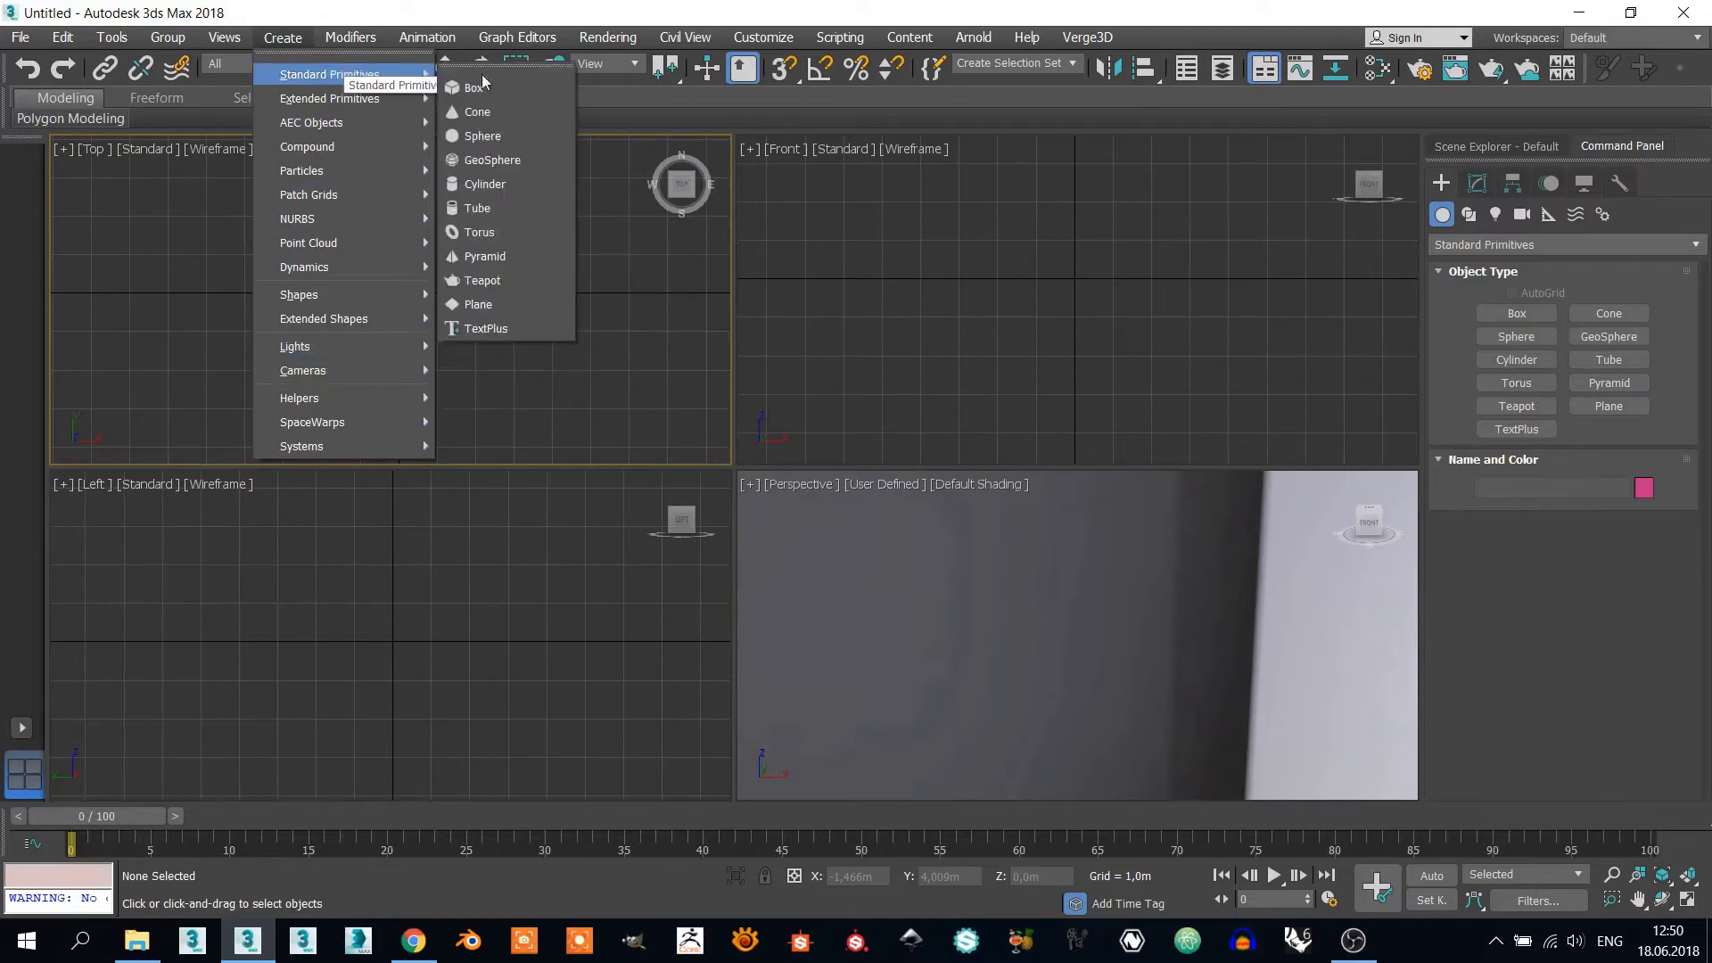
left_click(480, 281)
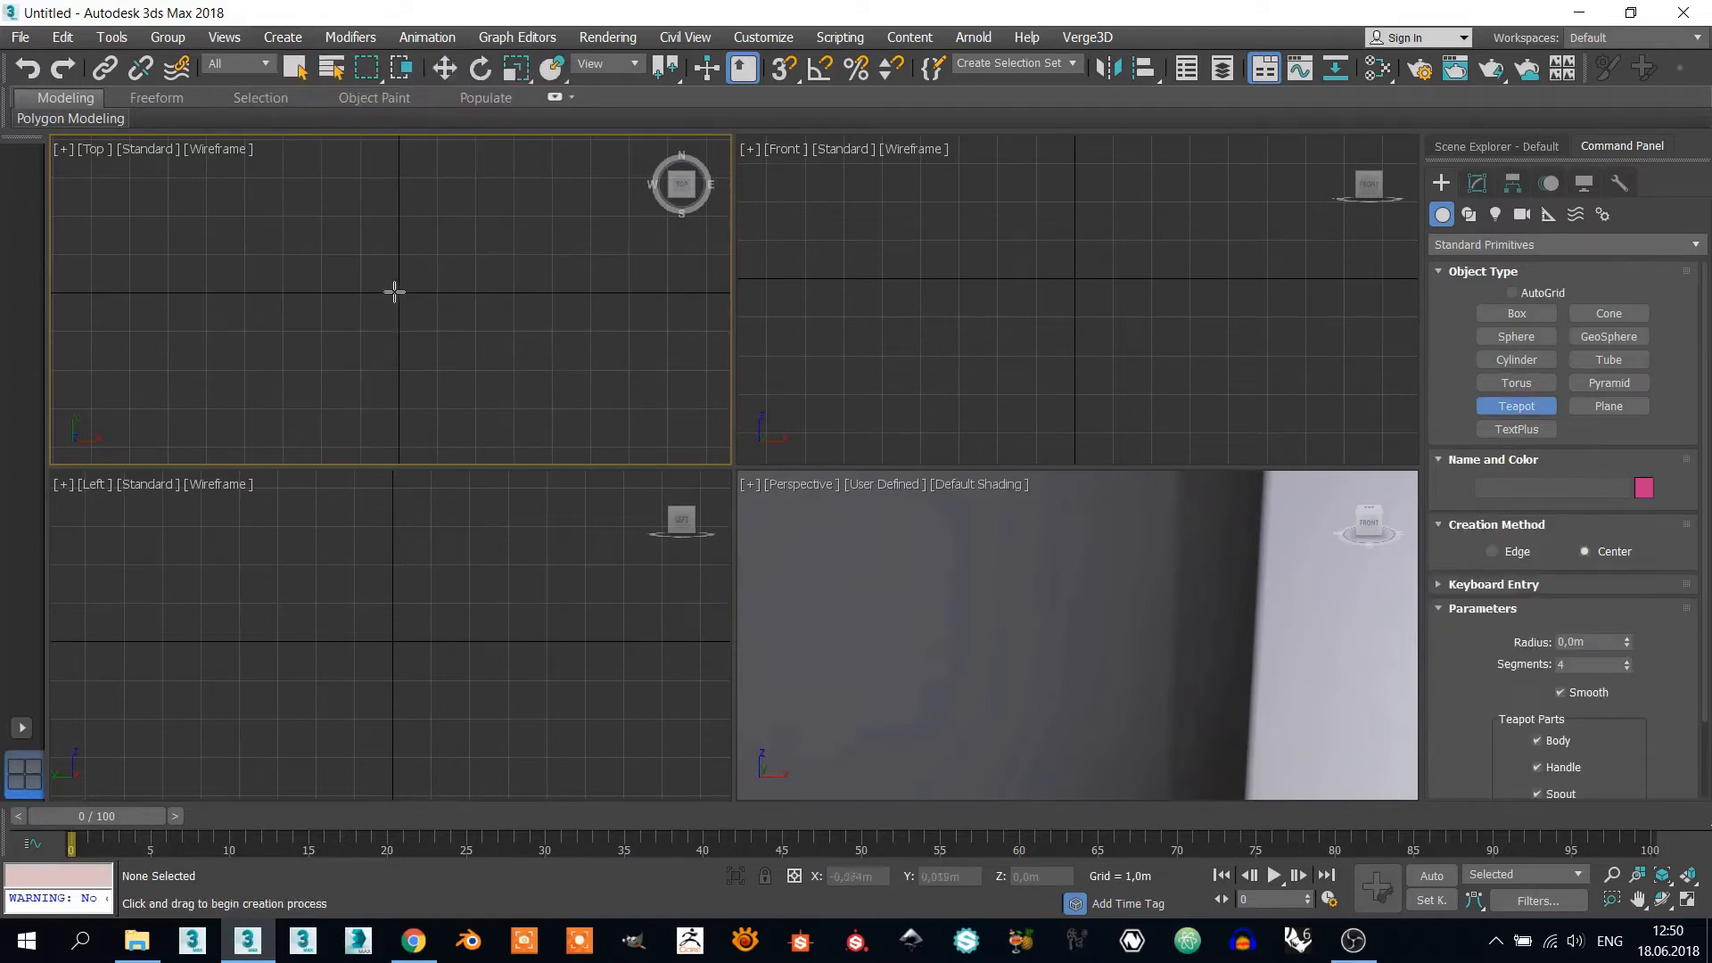
left_click_drag(396, 292, 419, 305)
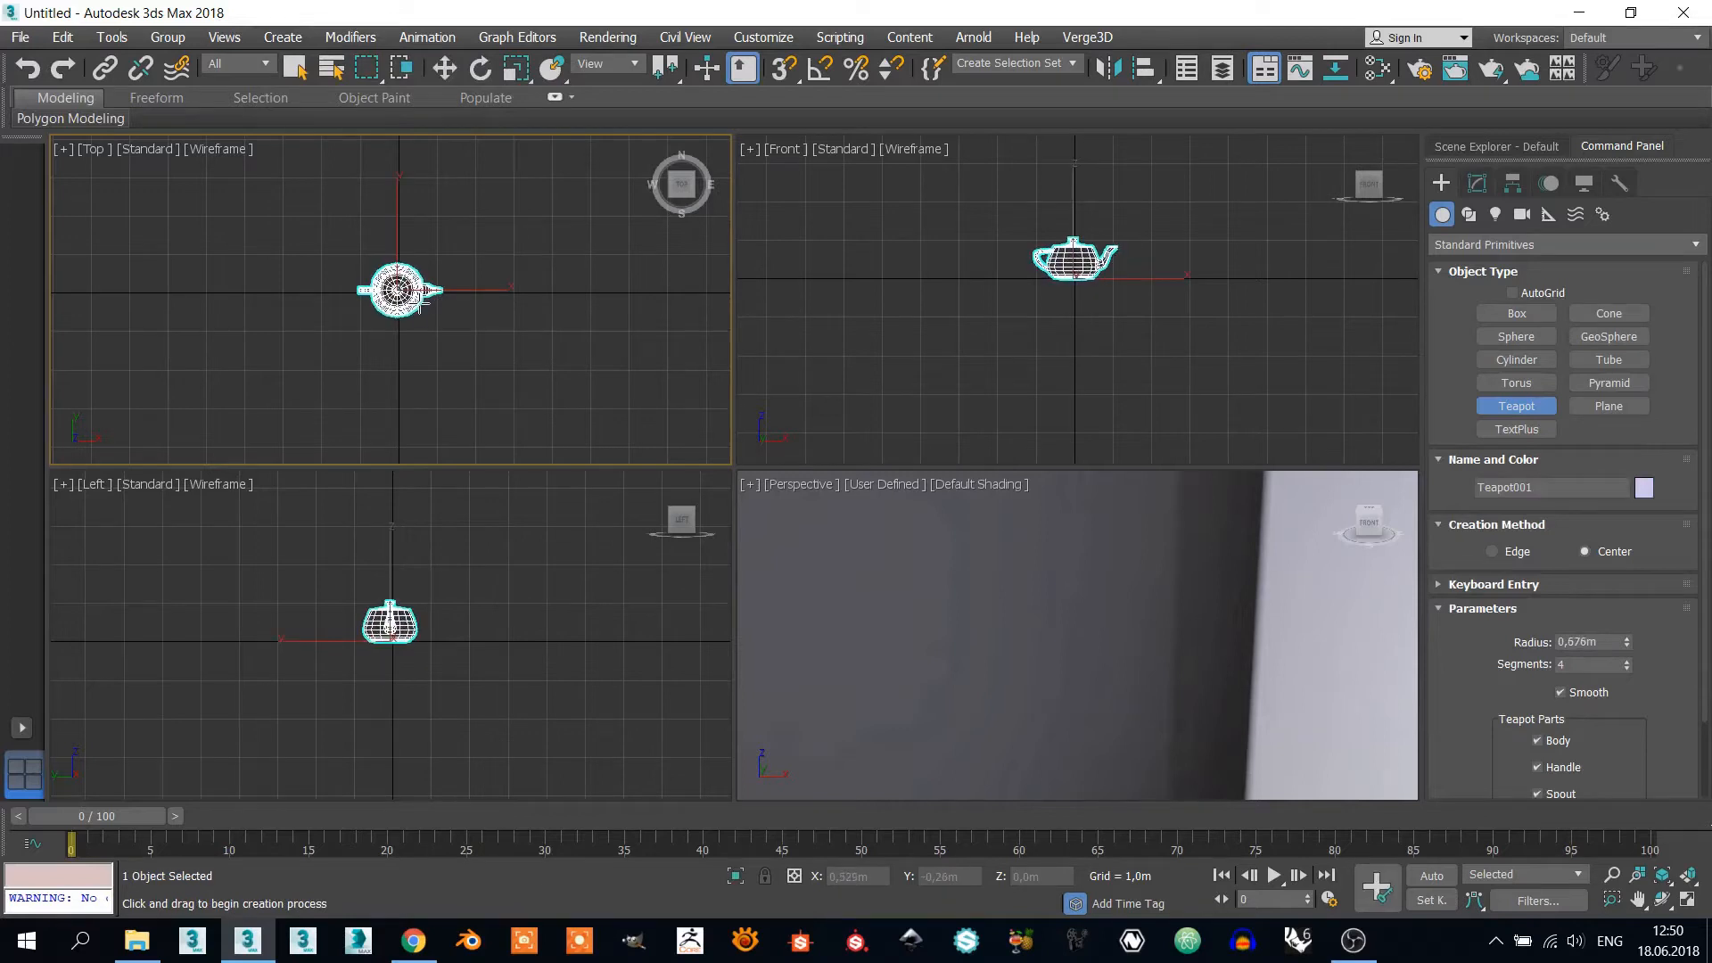
scroll(446, 326, "up", 3)
scroll(490, 325, "down", 3)
middle_click_drag(1258, 357, 1246, 401)
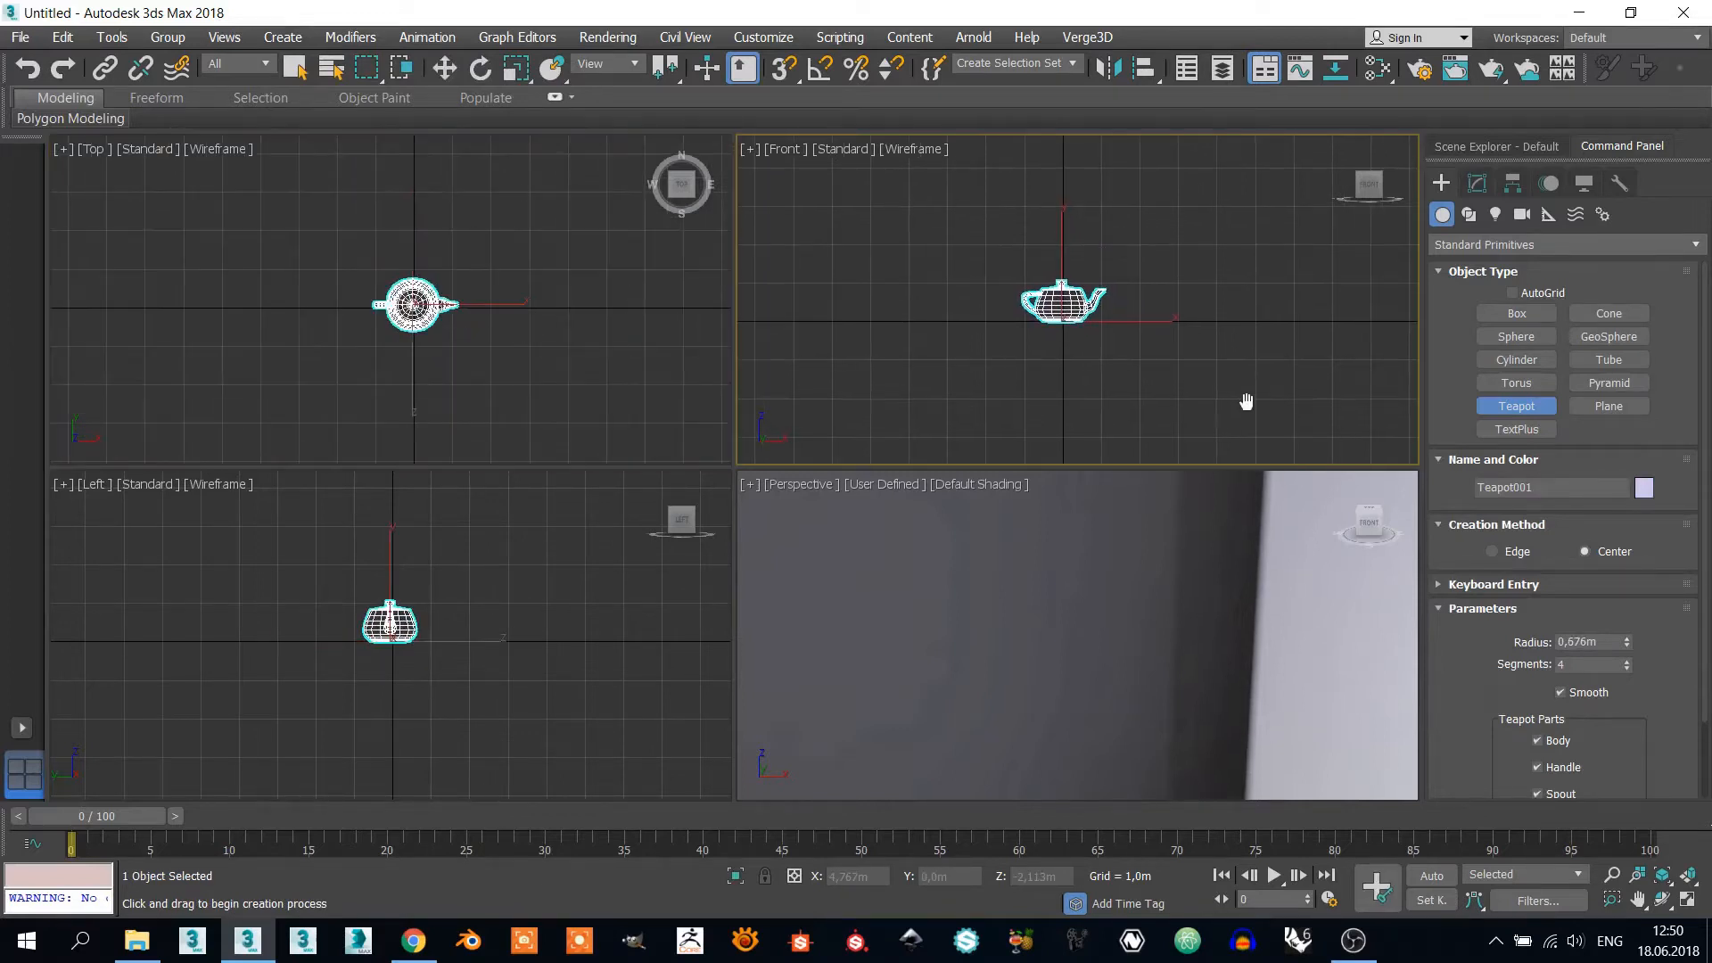
middle_click(1114, 640)
key("z")
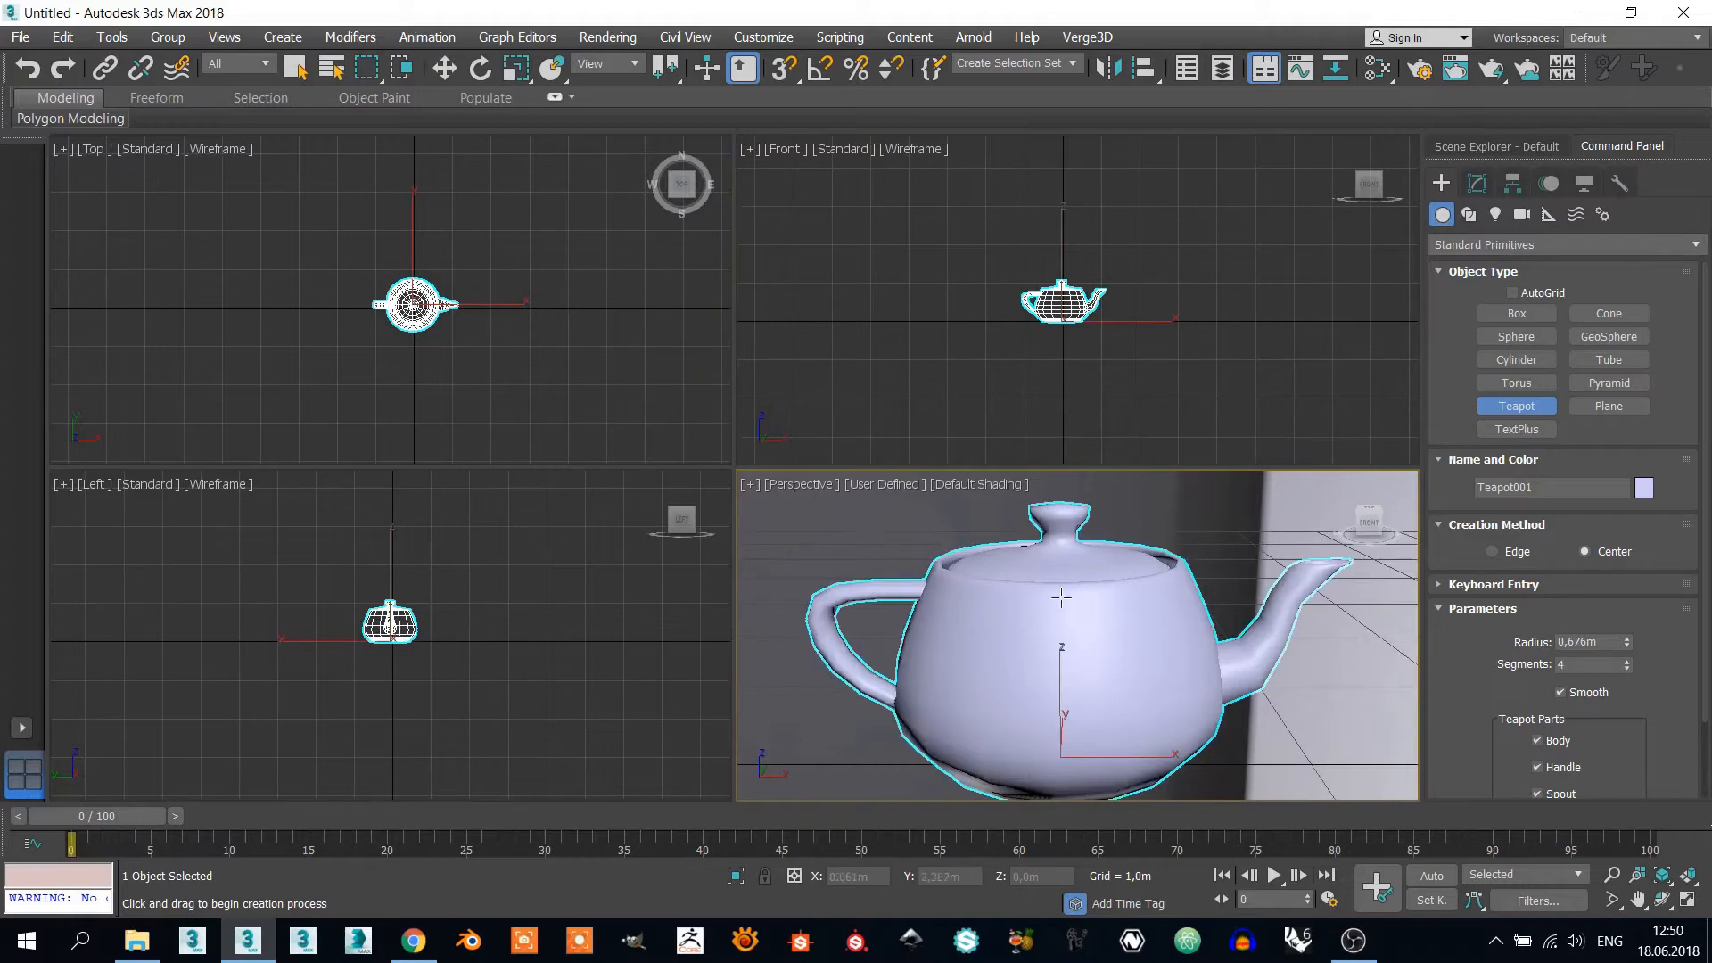
middle_click_drag(1025, 572, 1045, 594, "alt")
Step: Create a Standard material in the Slate Material Editor, assign it to the teapot, and show it shaded in the viewport
key("m")
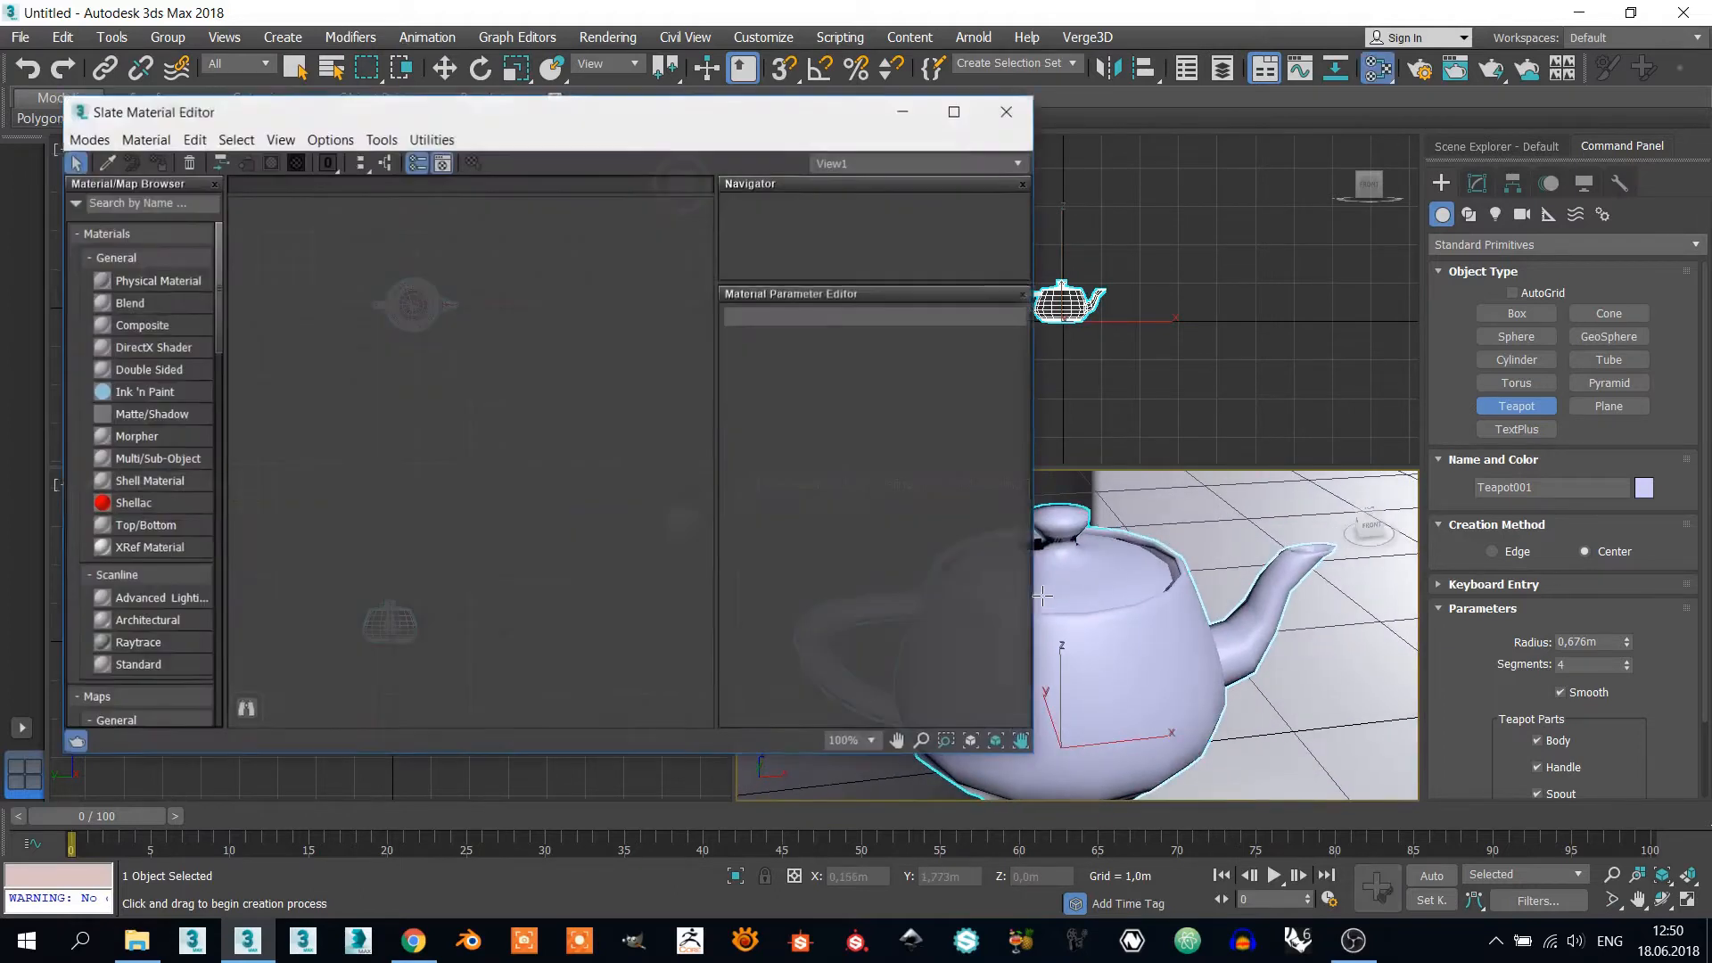
left_click_drag(1033, 241, 841, 247)
left_click_drag(141, 665, 433, 419)
left_click(160, 164)
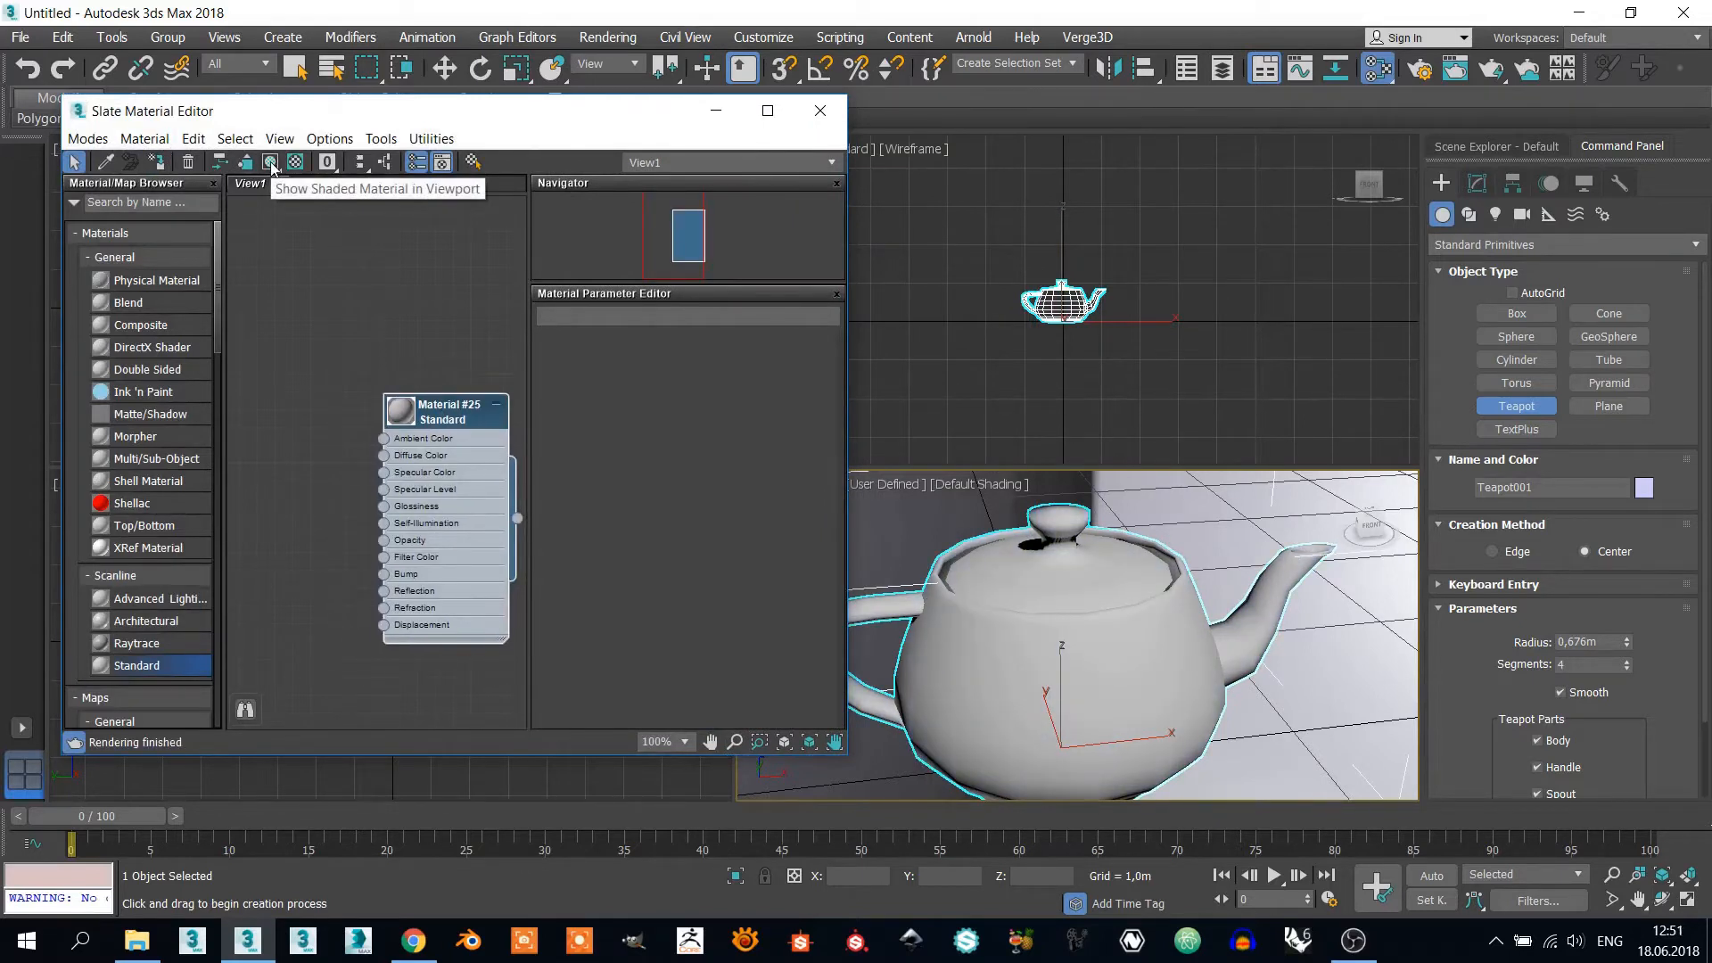
left_click(271, 162)
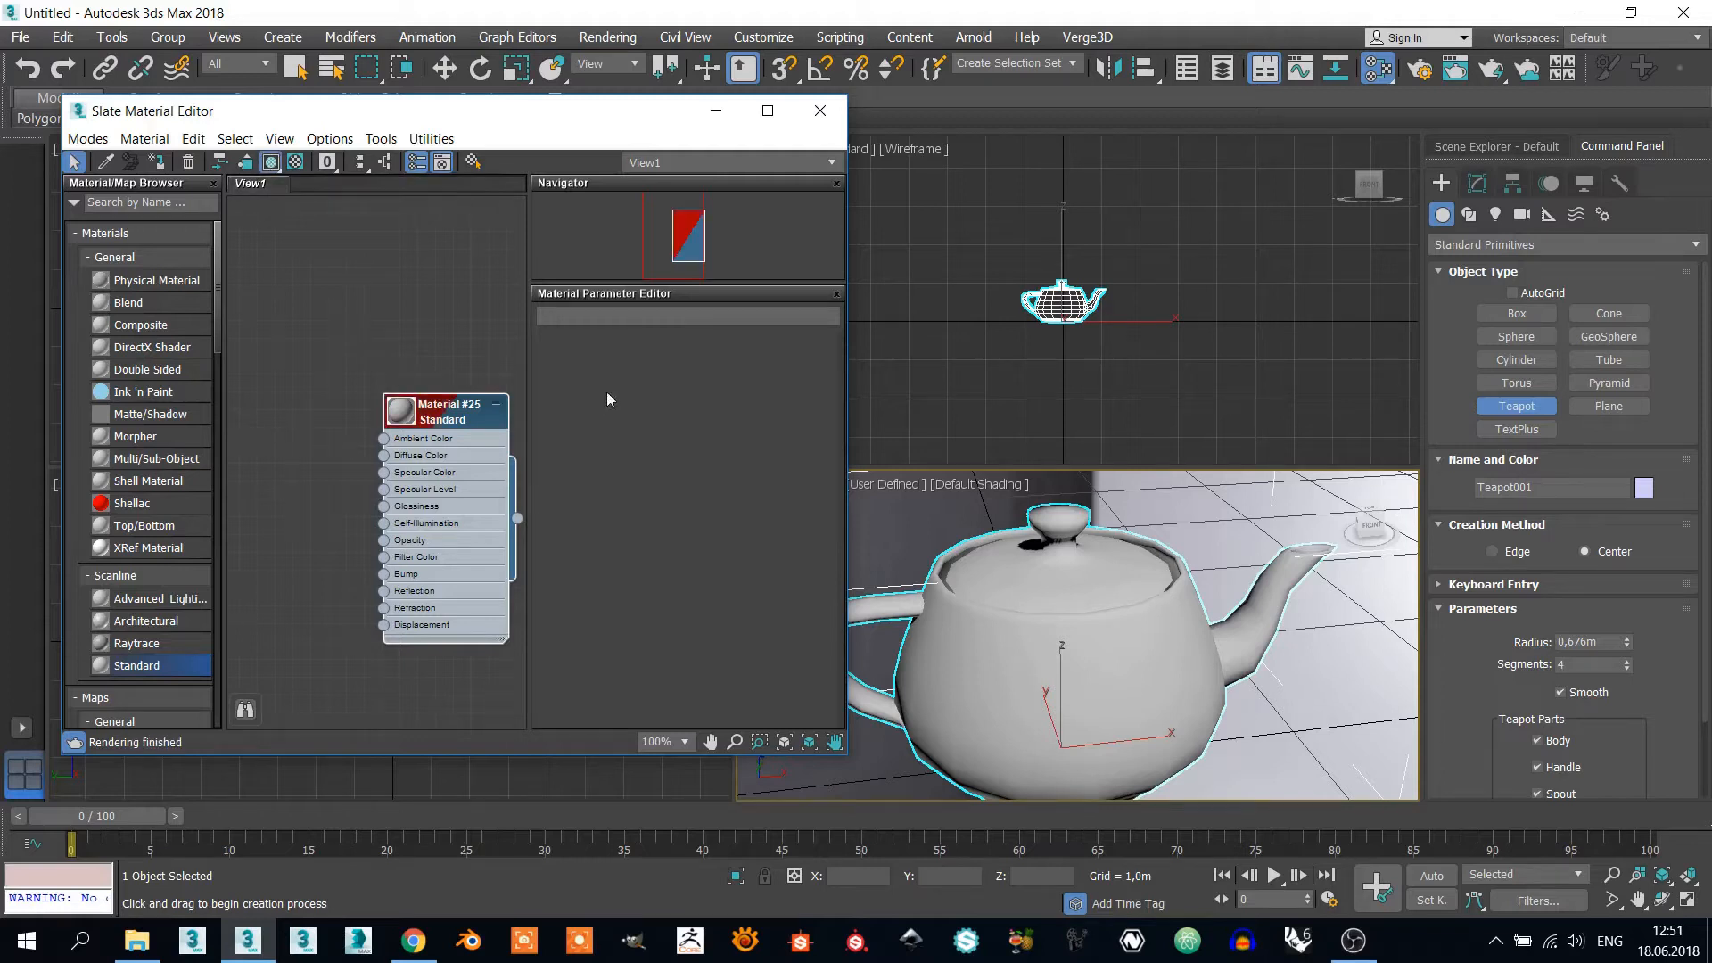
Step: Add a Reflect/Refract map and connect it to the Reflection slot of the teapot's Standard material
left_click_drag(609, 121, 565, 111)
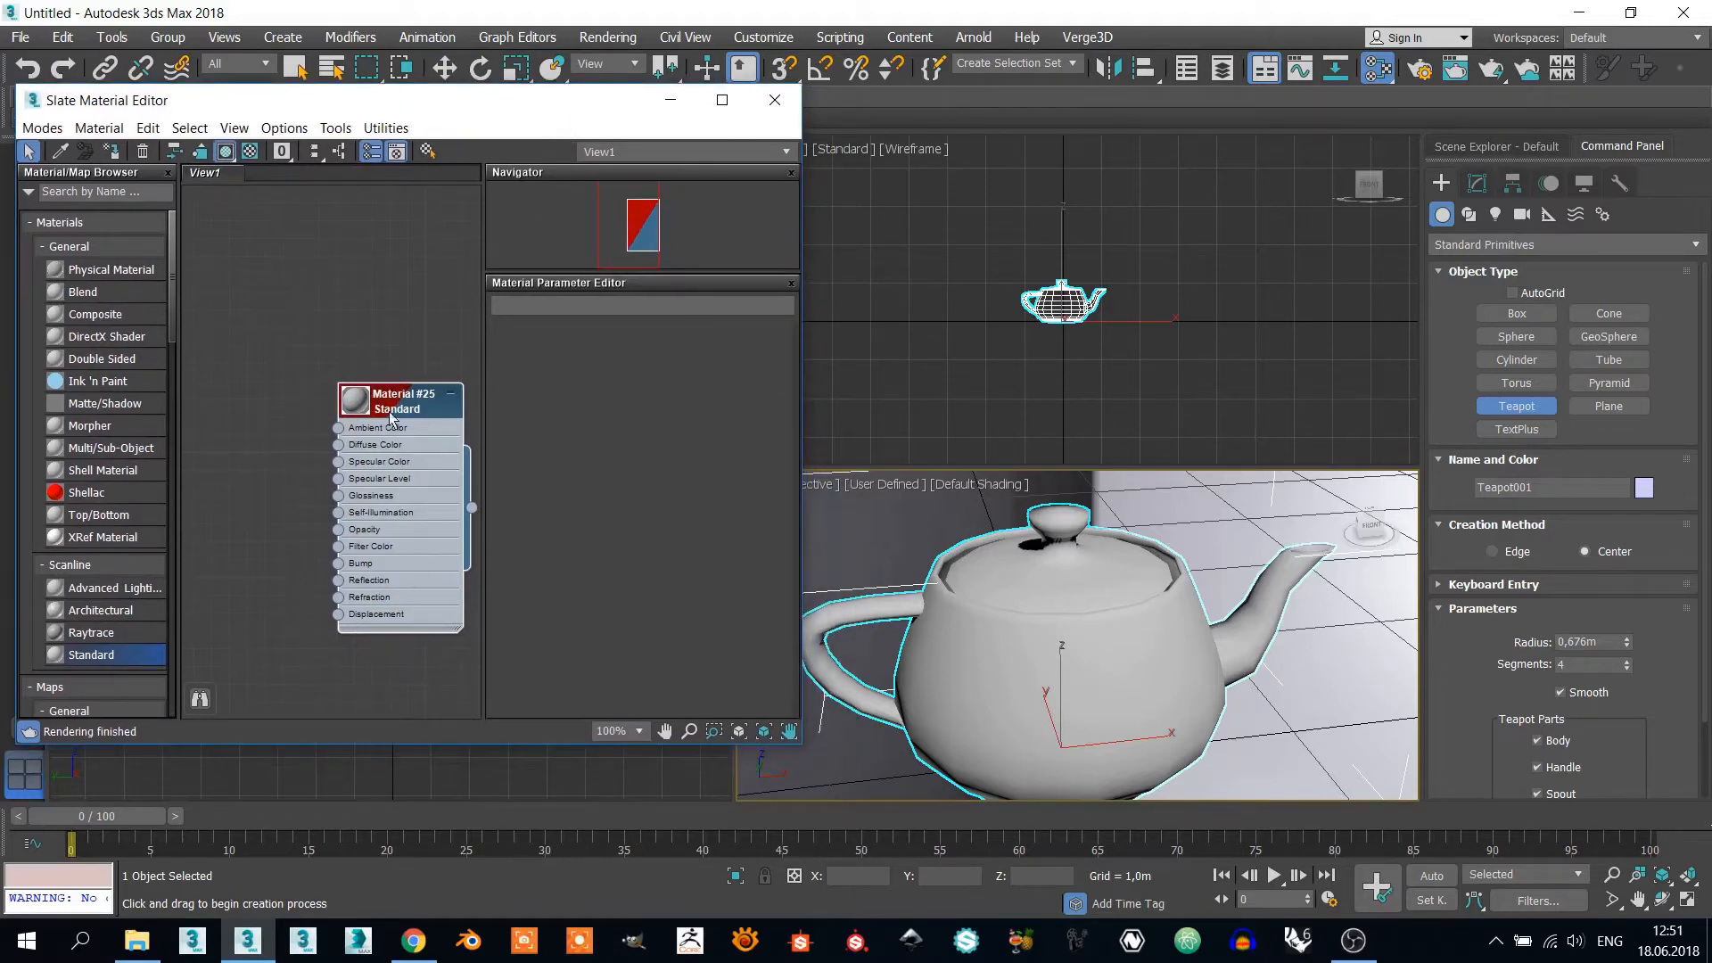
left_click_drag(393, 389, 397, 393)
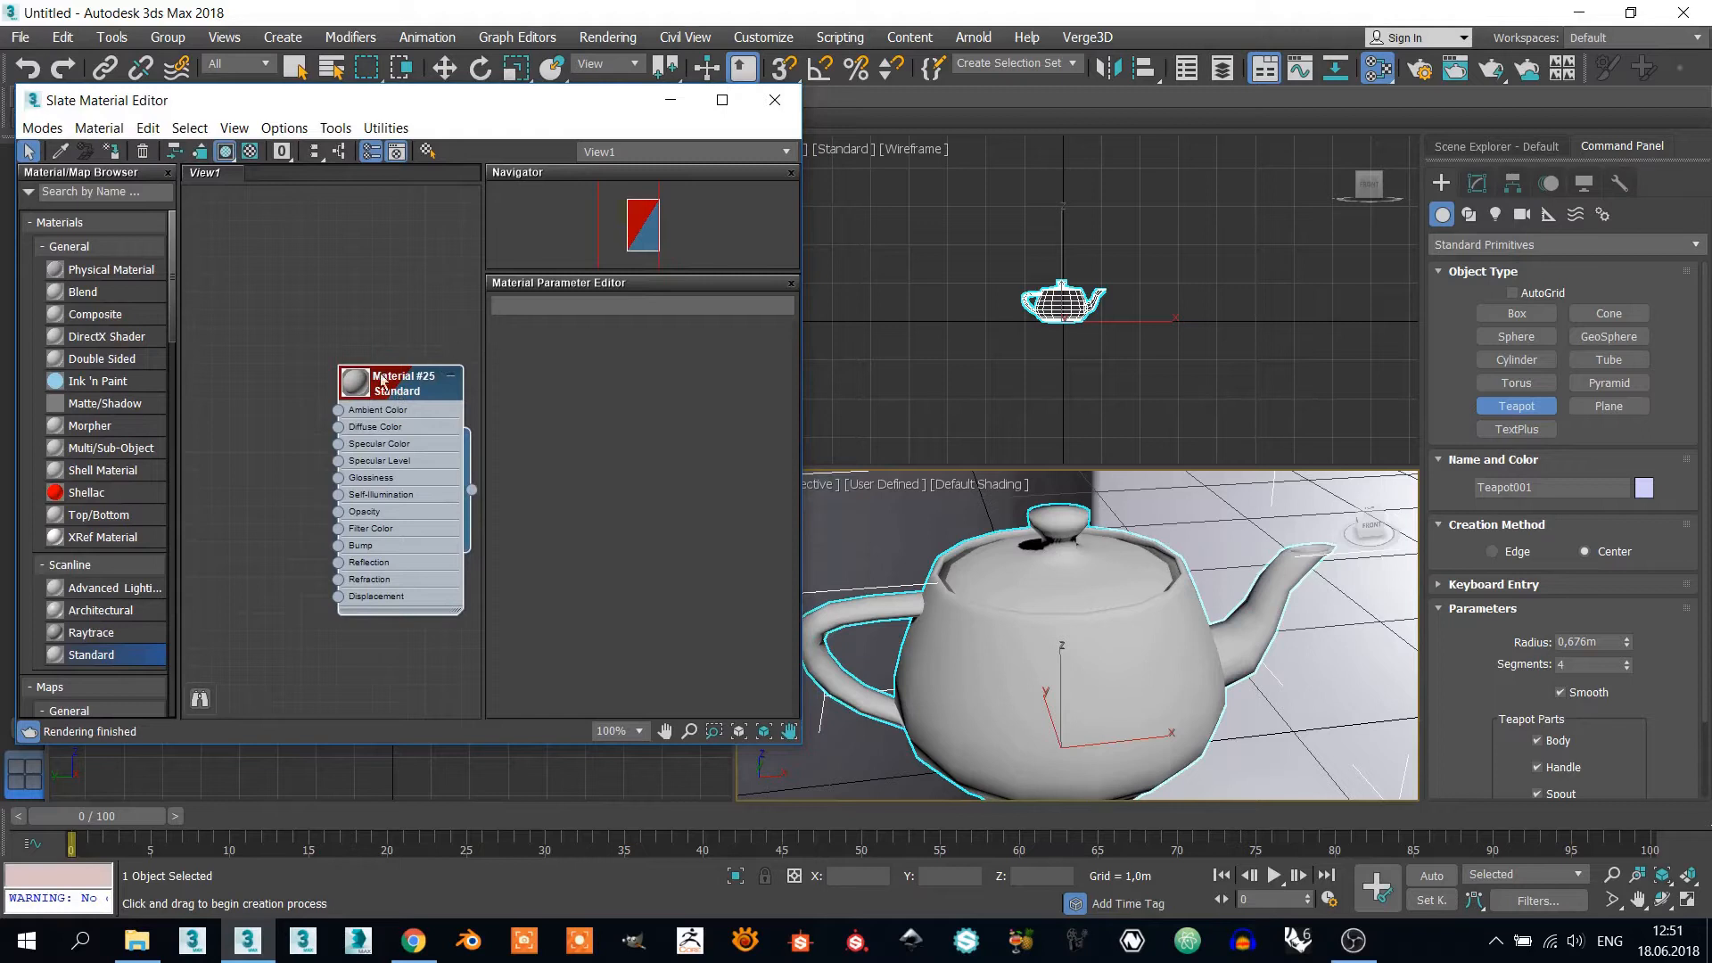
scroll(1091, 627, "down", 4)
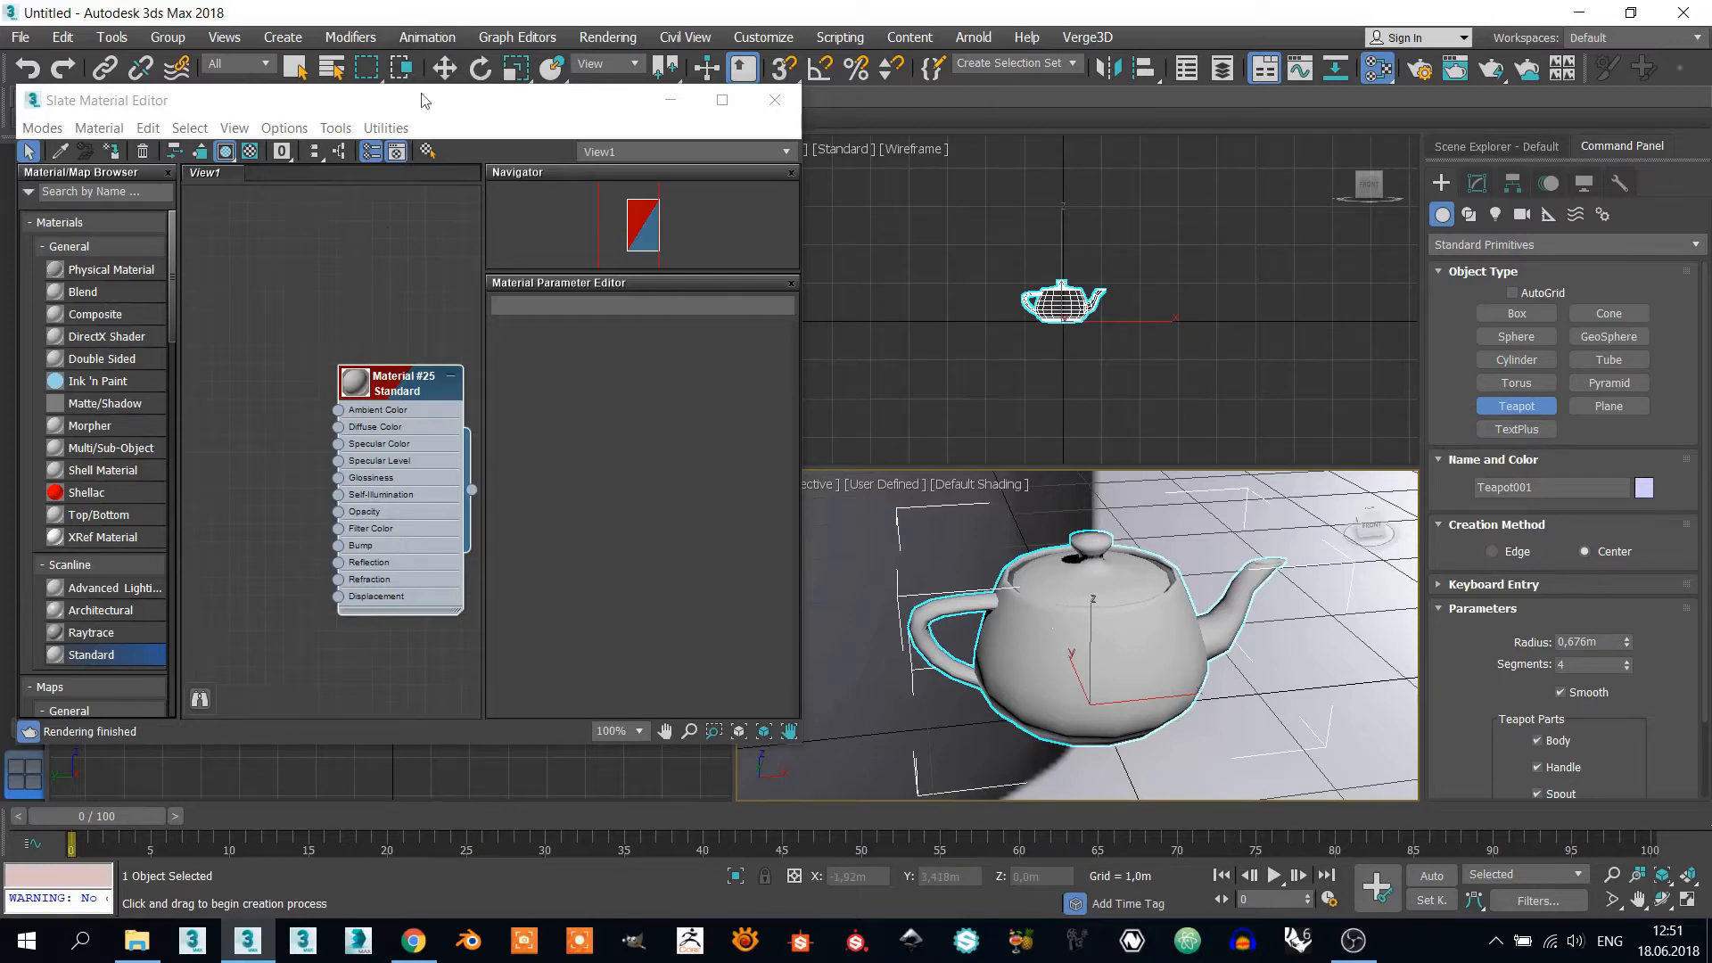
scroll(116, 470, "down", 1)
scroll(116, 470, "down", 10)
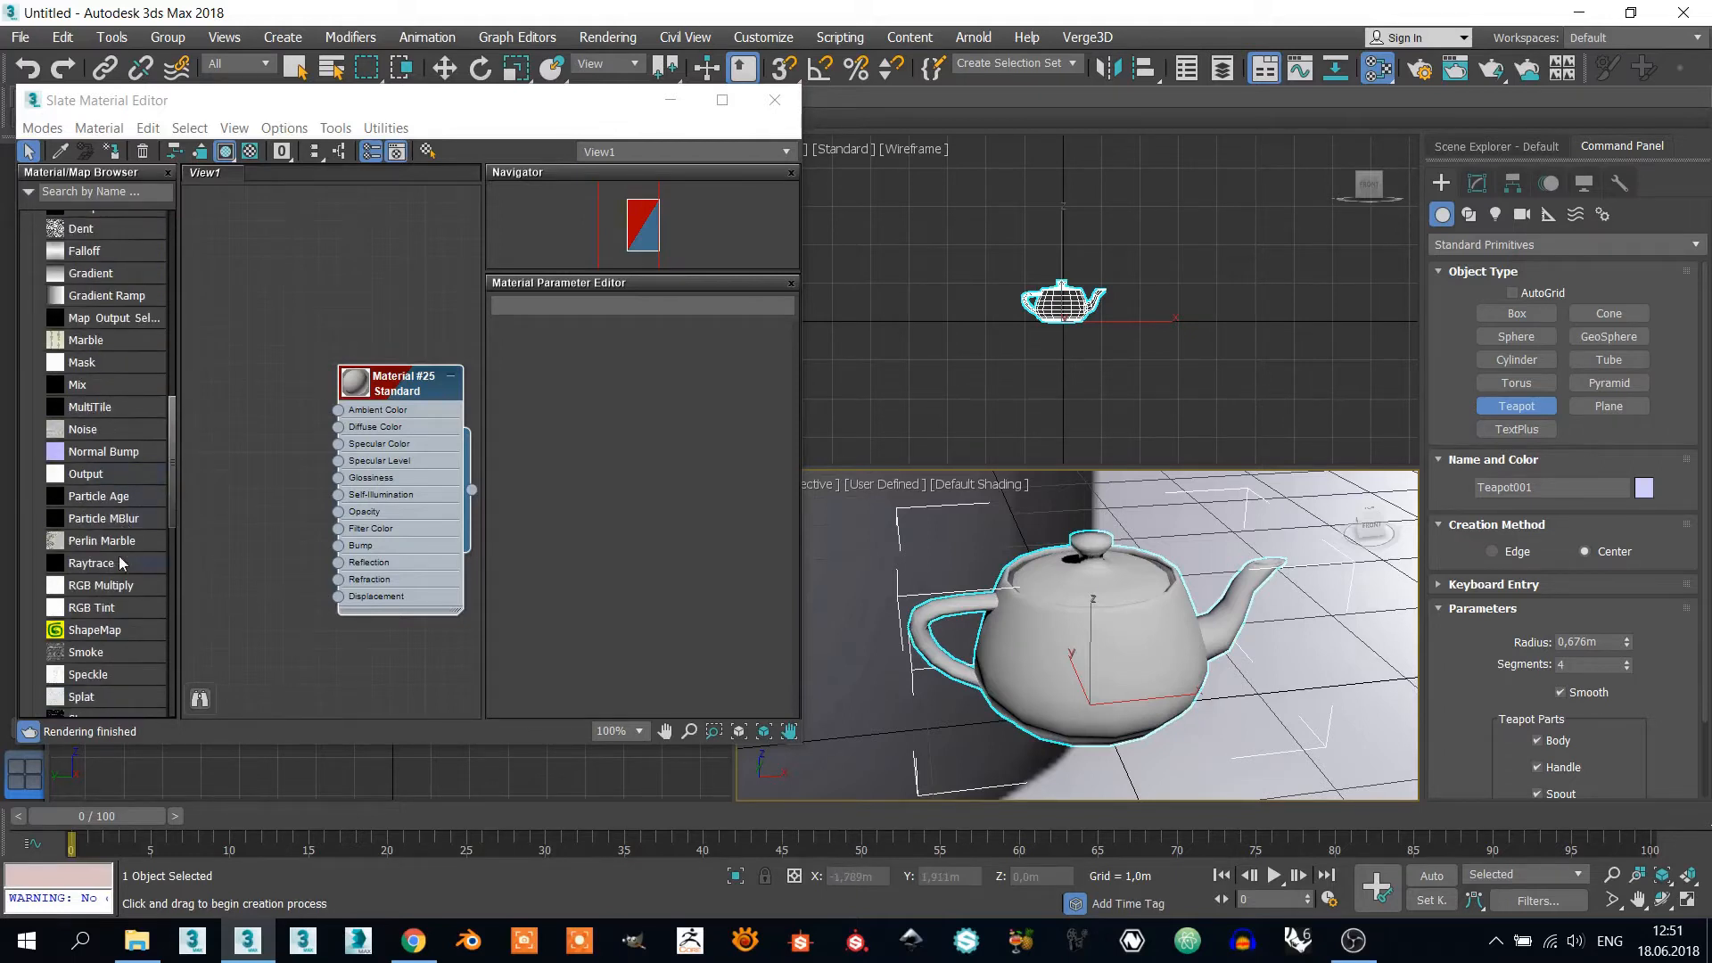
scroll(116, 566, "down", 5)
scroll(114, 568, "up", 2)
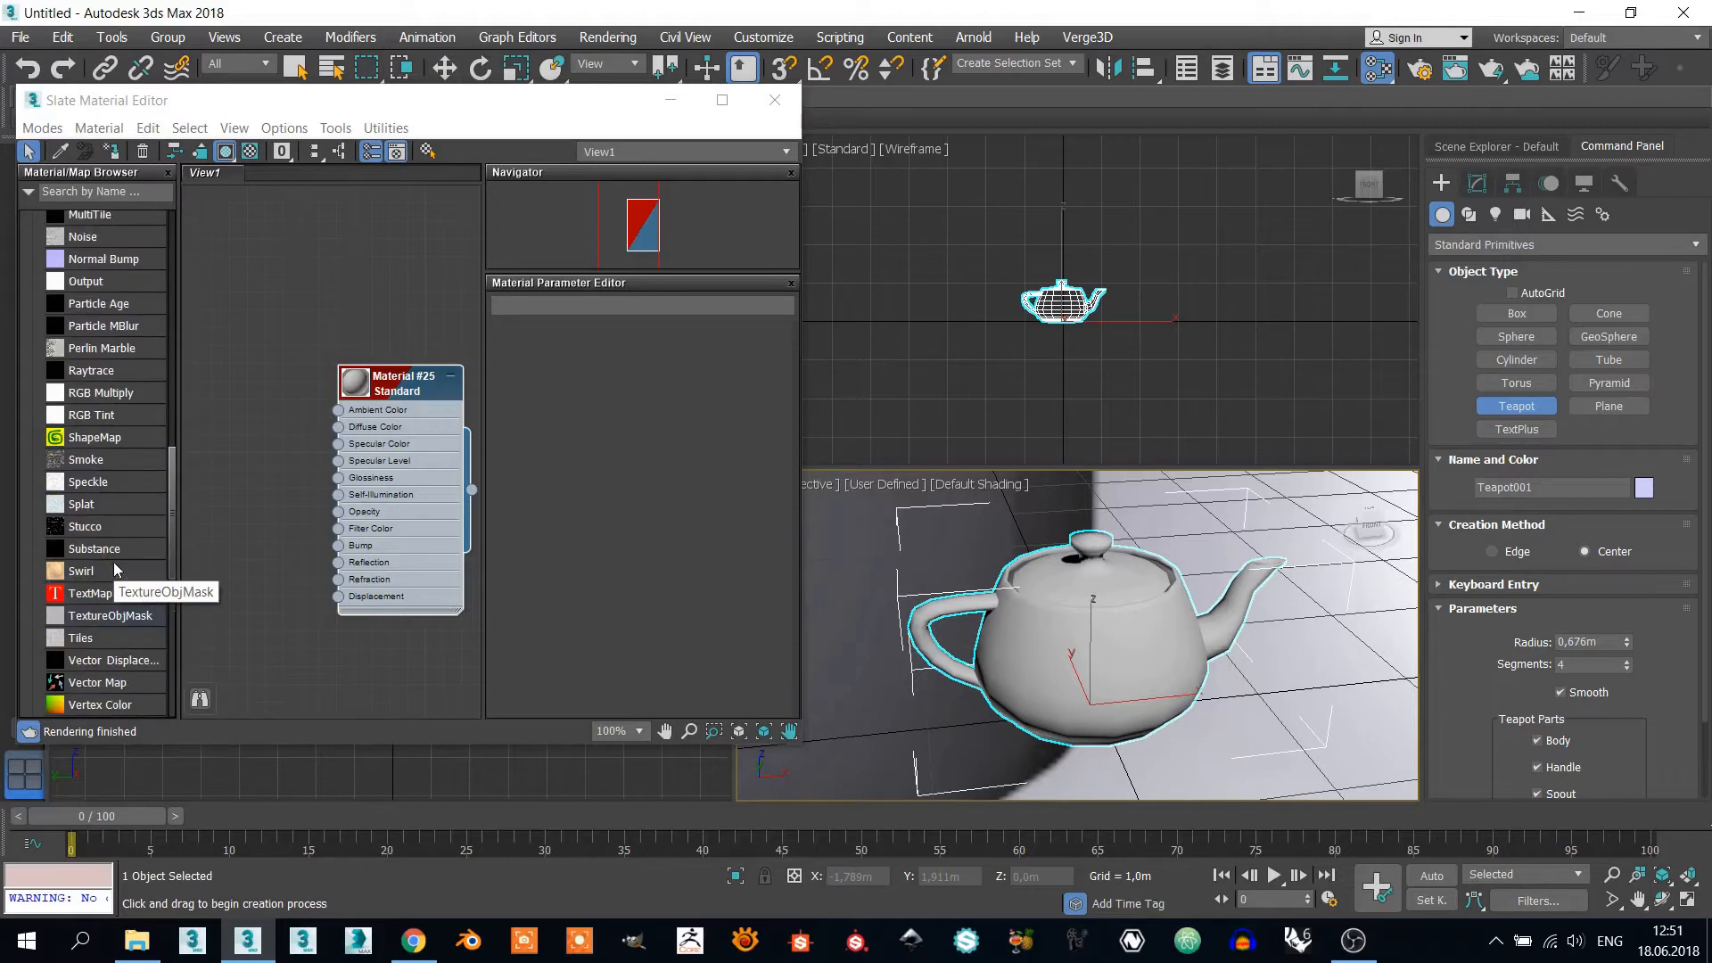
scroll(114, 568, "down", 4)
left_click(98, 570)
left_click_drag(98, 570, 338, 567)
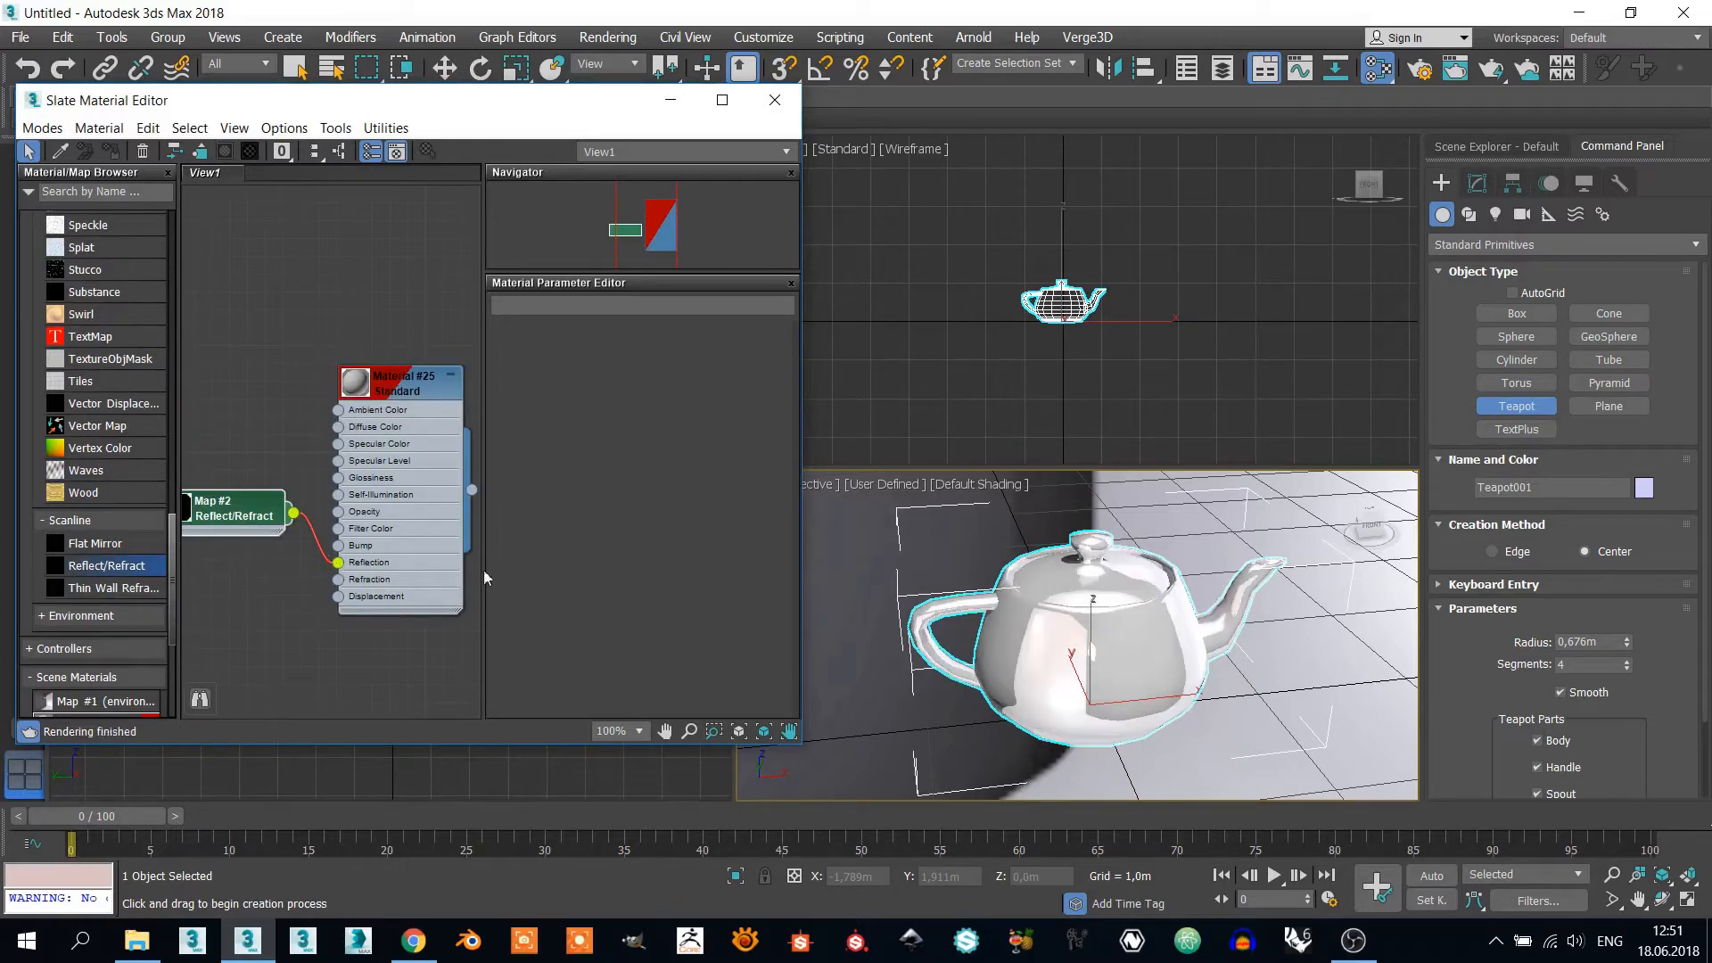
Step: Preview the reflective teapot with Verge3D Sneak Peek in the browser, close the older player page, and return to 3ds Max
middle_click_drag(1161, 577, 939, 602, "alt")
middle_click_drag(1134, 610, 968, 626, "alt")
left_click(1088, 38)
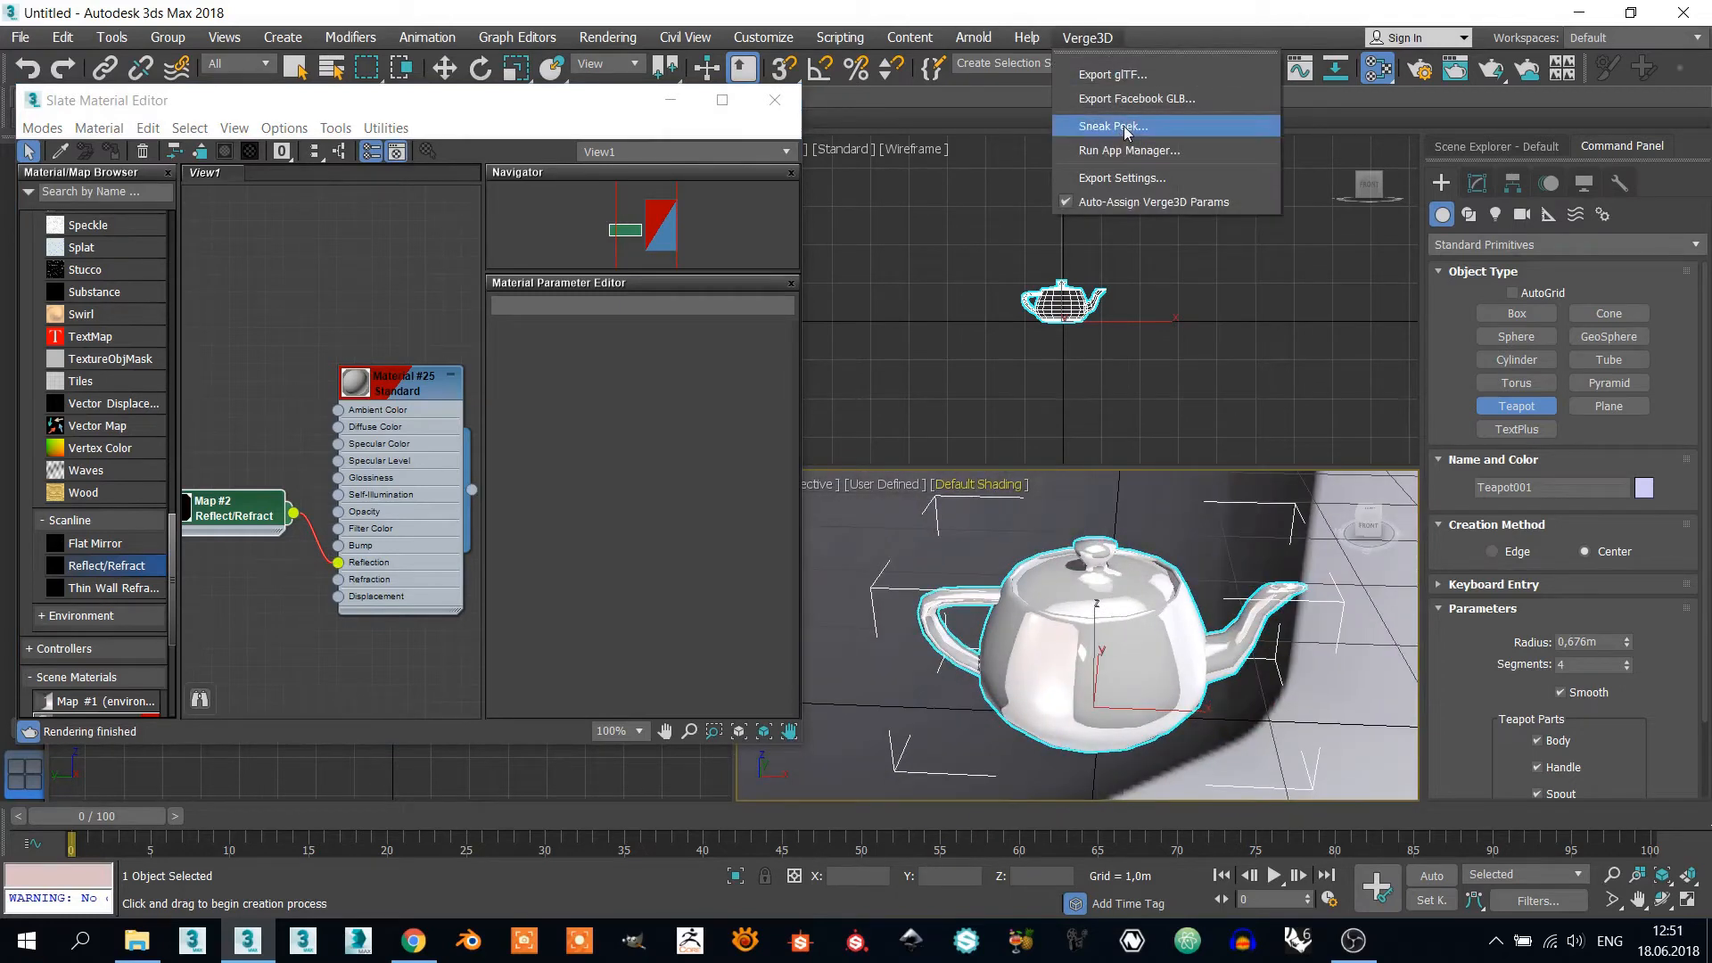
left_click(1112, 126)
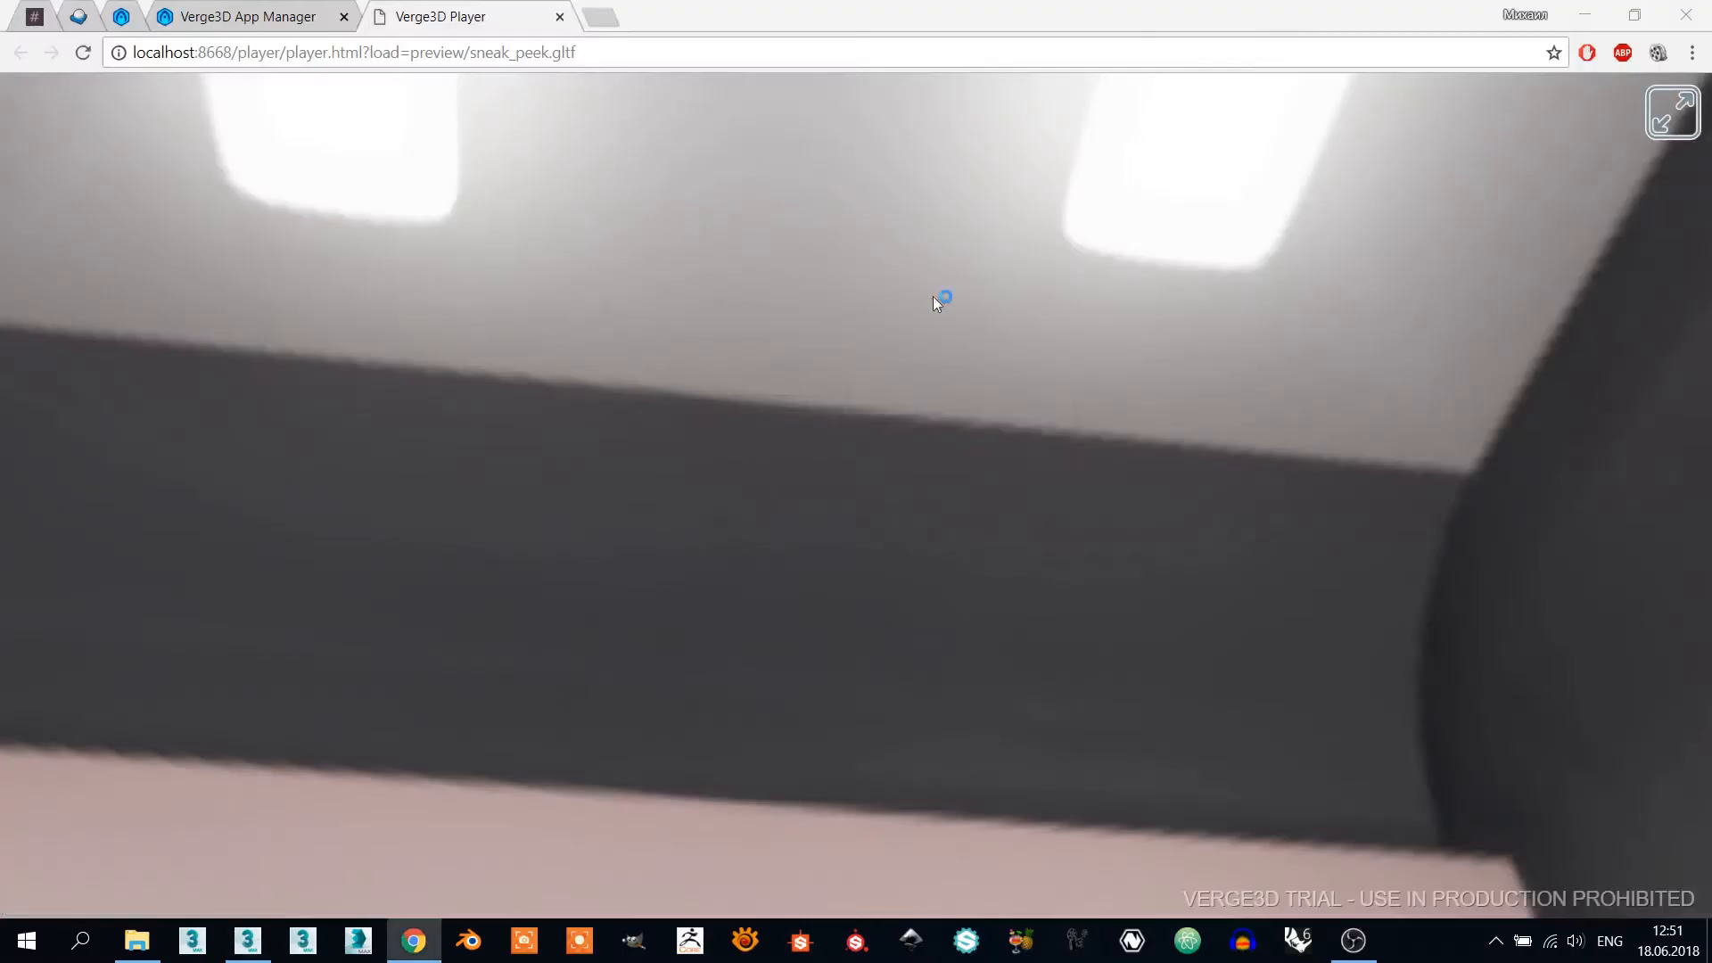
mouse_move(850, 379)
left_mouse_down()
mouse_move(907, 394)
mouse_move(705, 437)
mouse_move(957, 374)
mouse_move(686, 408)
mouse_move(957, 383)
mouse_move(676, 429)
mouse_move(831, 350)
left_mouse_up()
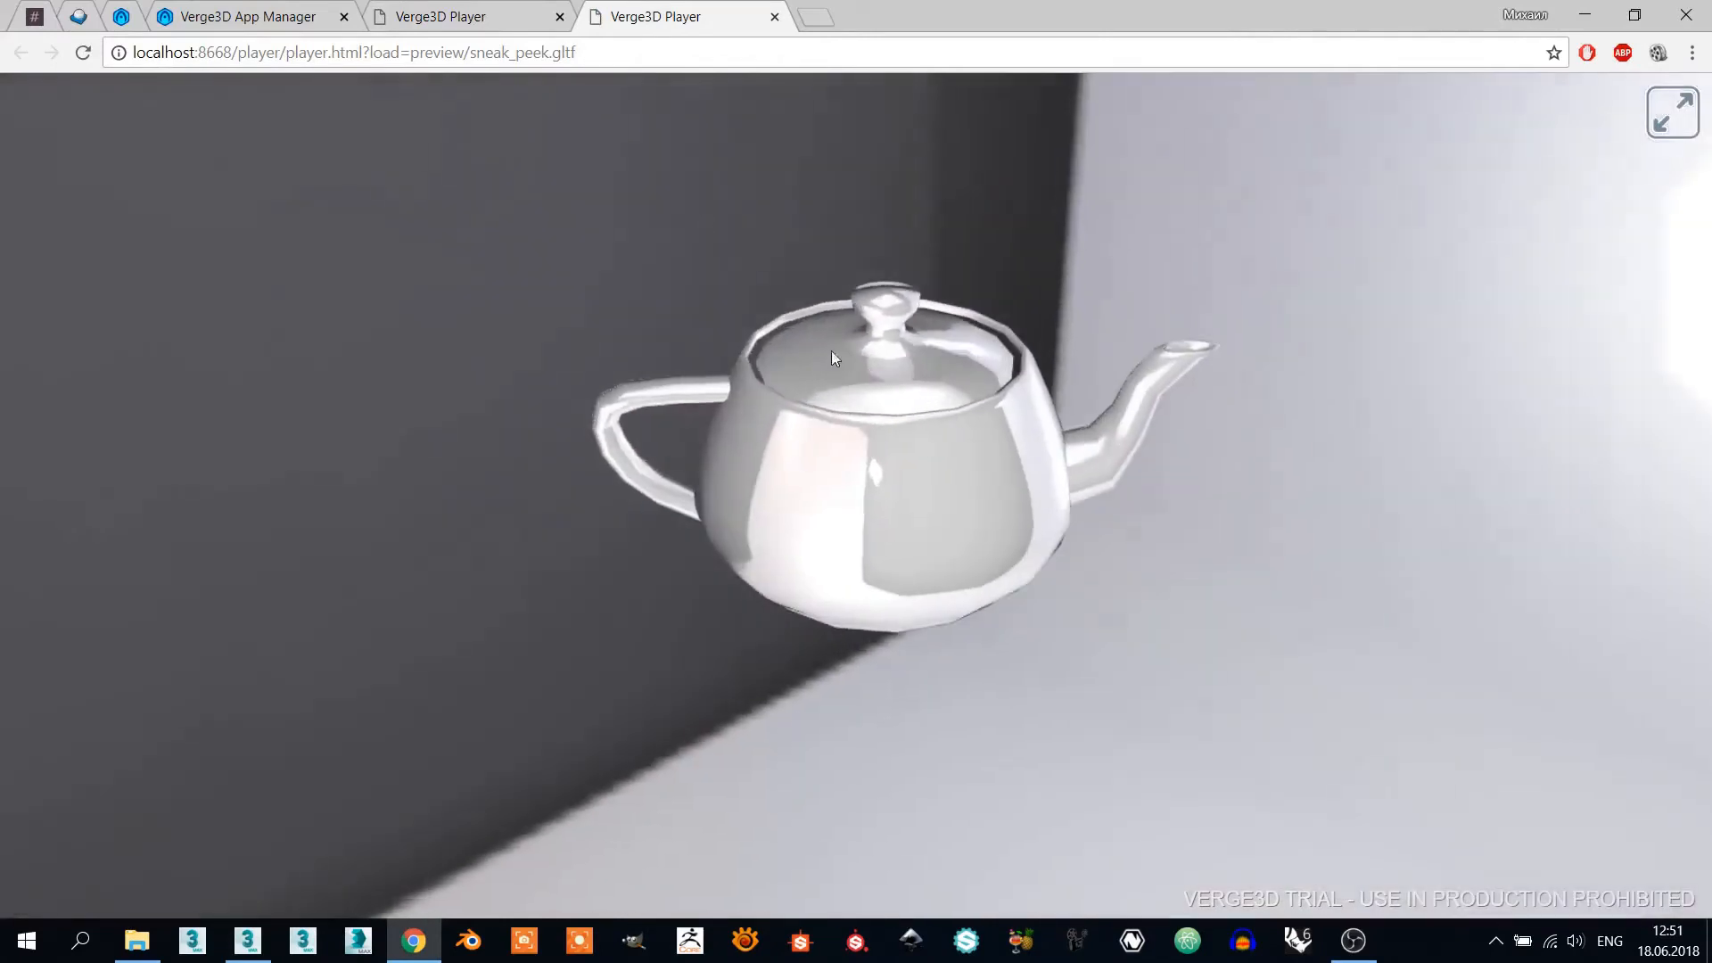
left_click(560, 17)
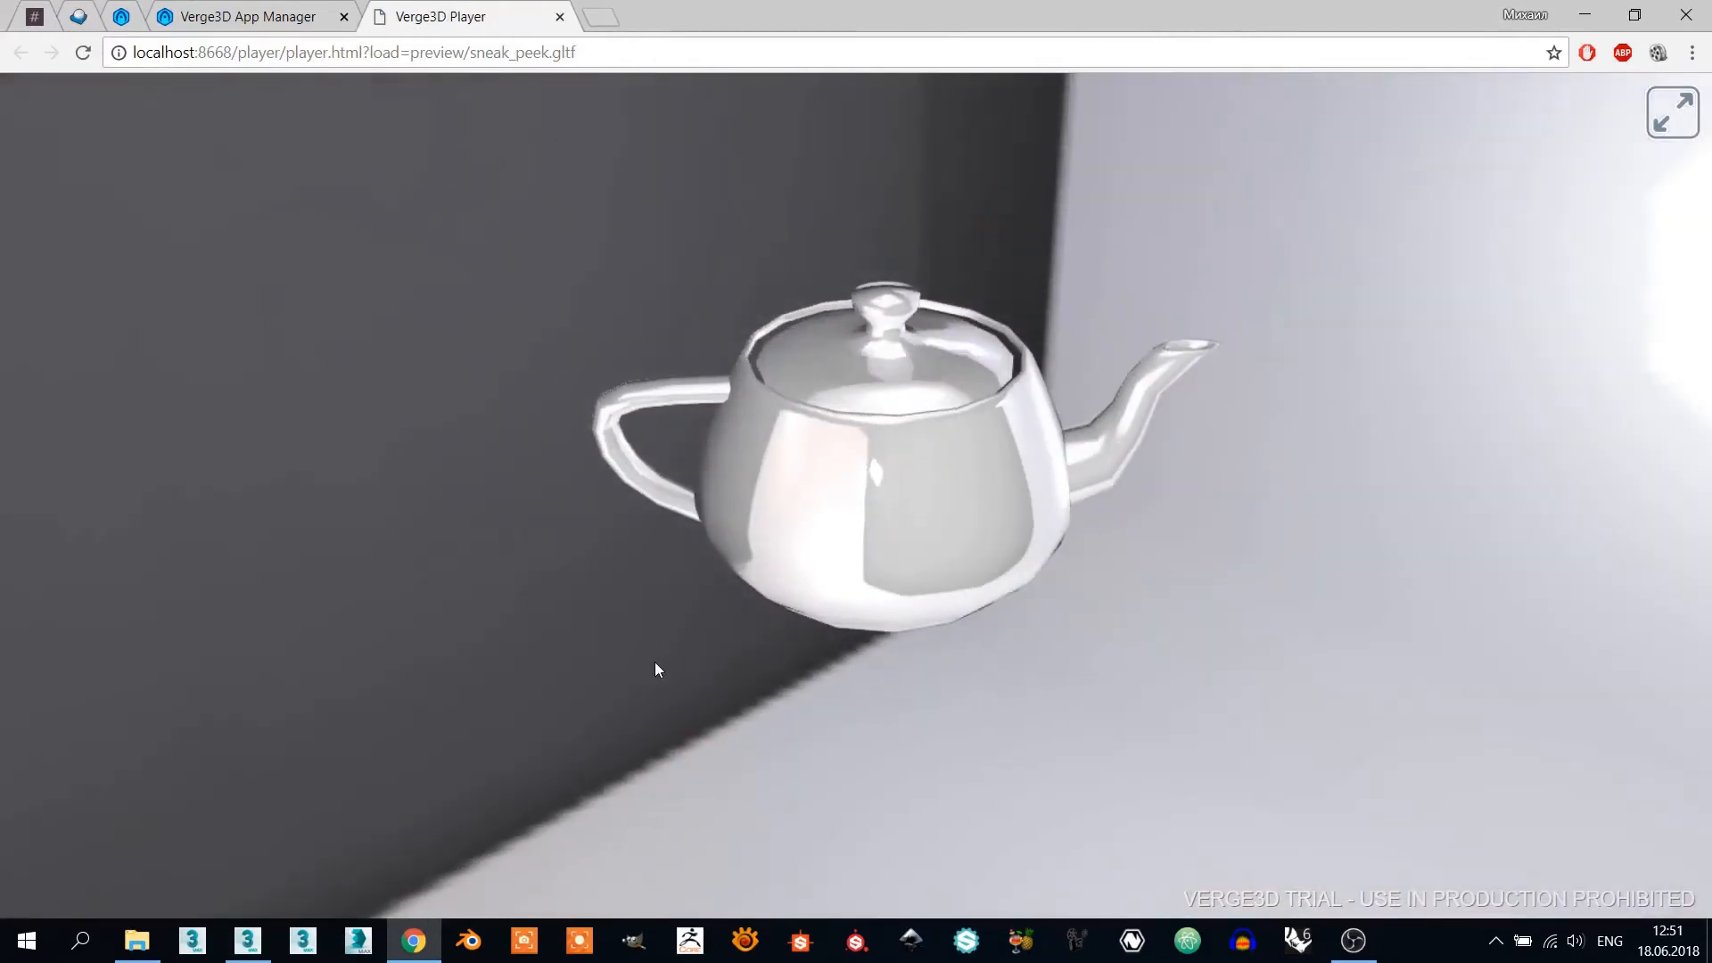
left_click(247, 941)
Step: Widen the Slate Material Editor, add a Falloff map above the Reflect/Refract map, and lay out the nodes
middle_click_drag(387, 290, 412, 269)
left_click_drag(803, 343, 1051, 344)
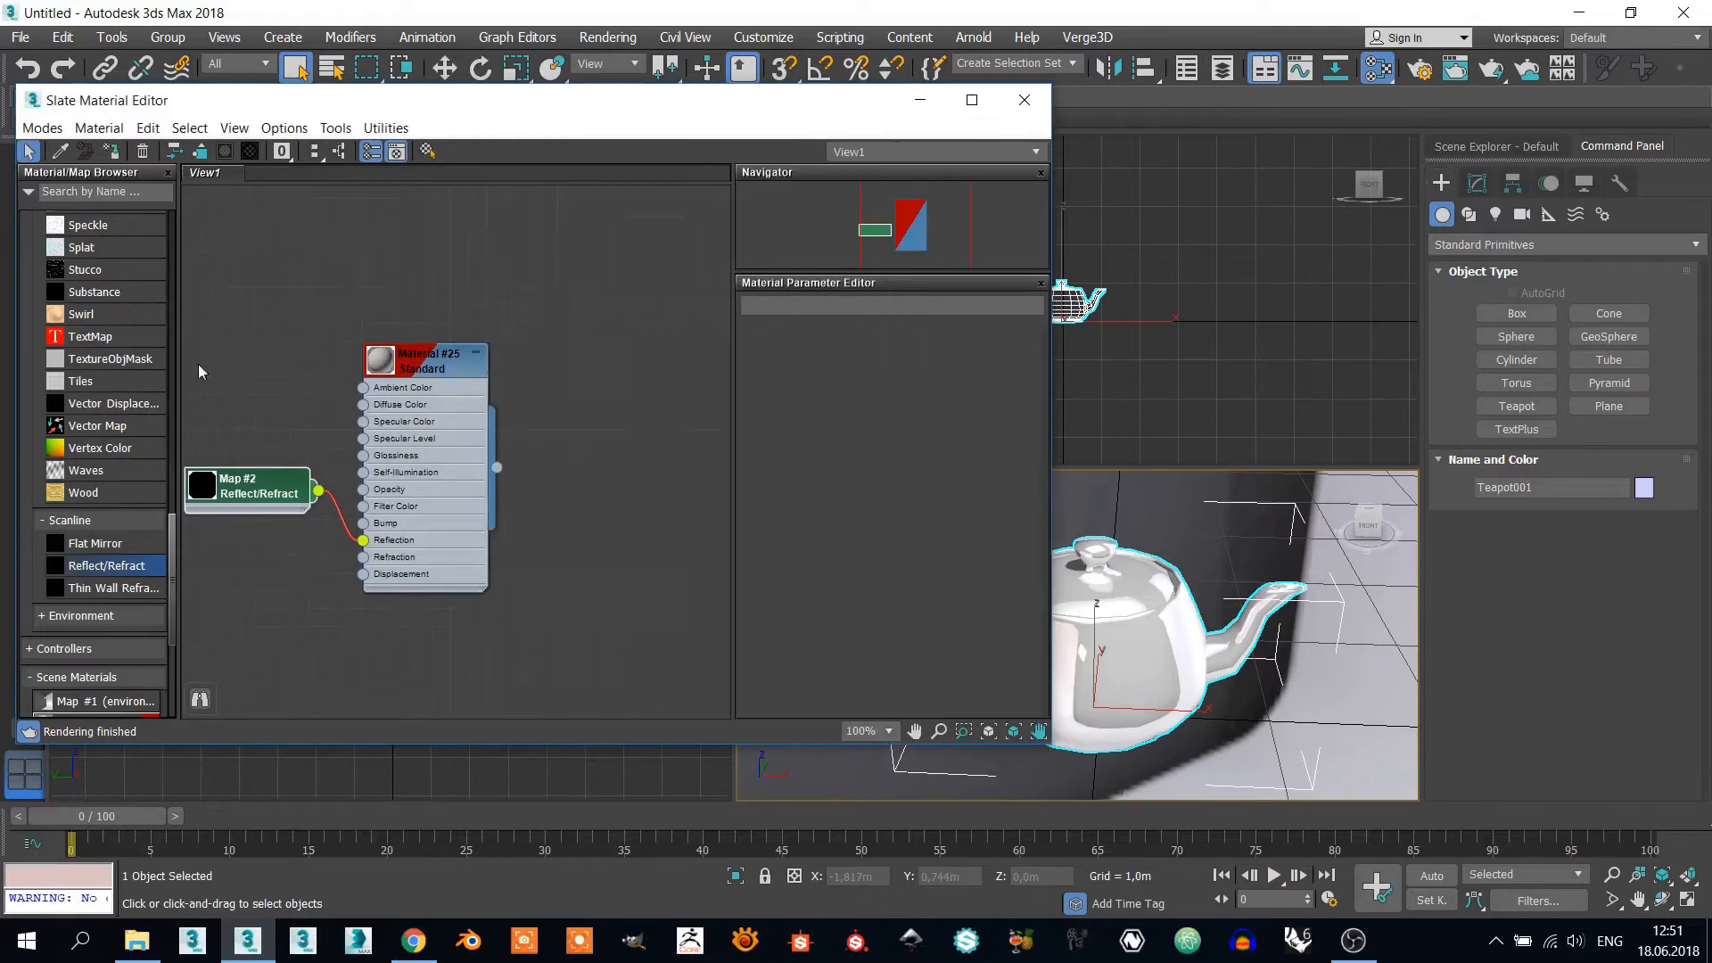
scroll(80, 455, "up", 8)
scroll(80, 454, "up", 3)
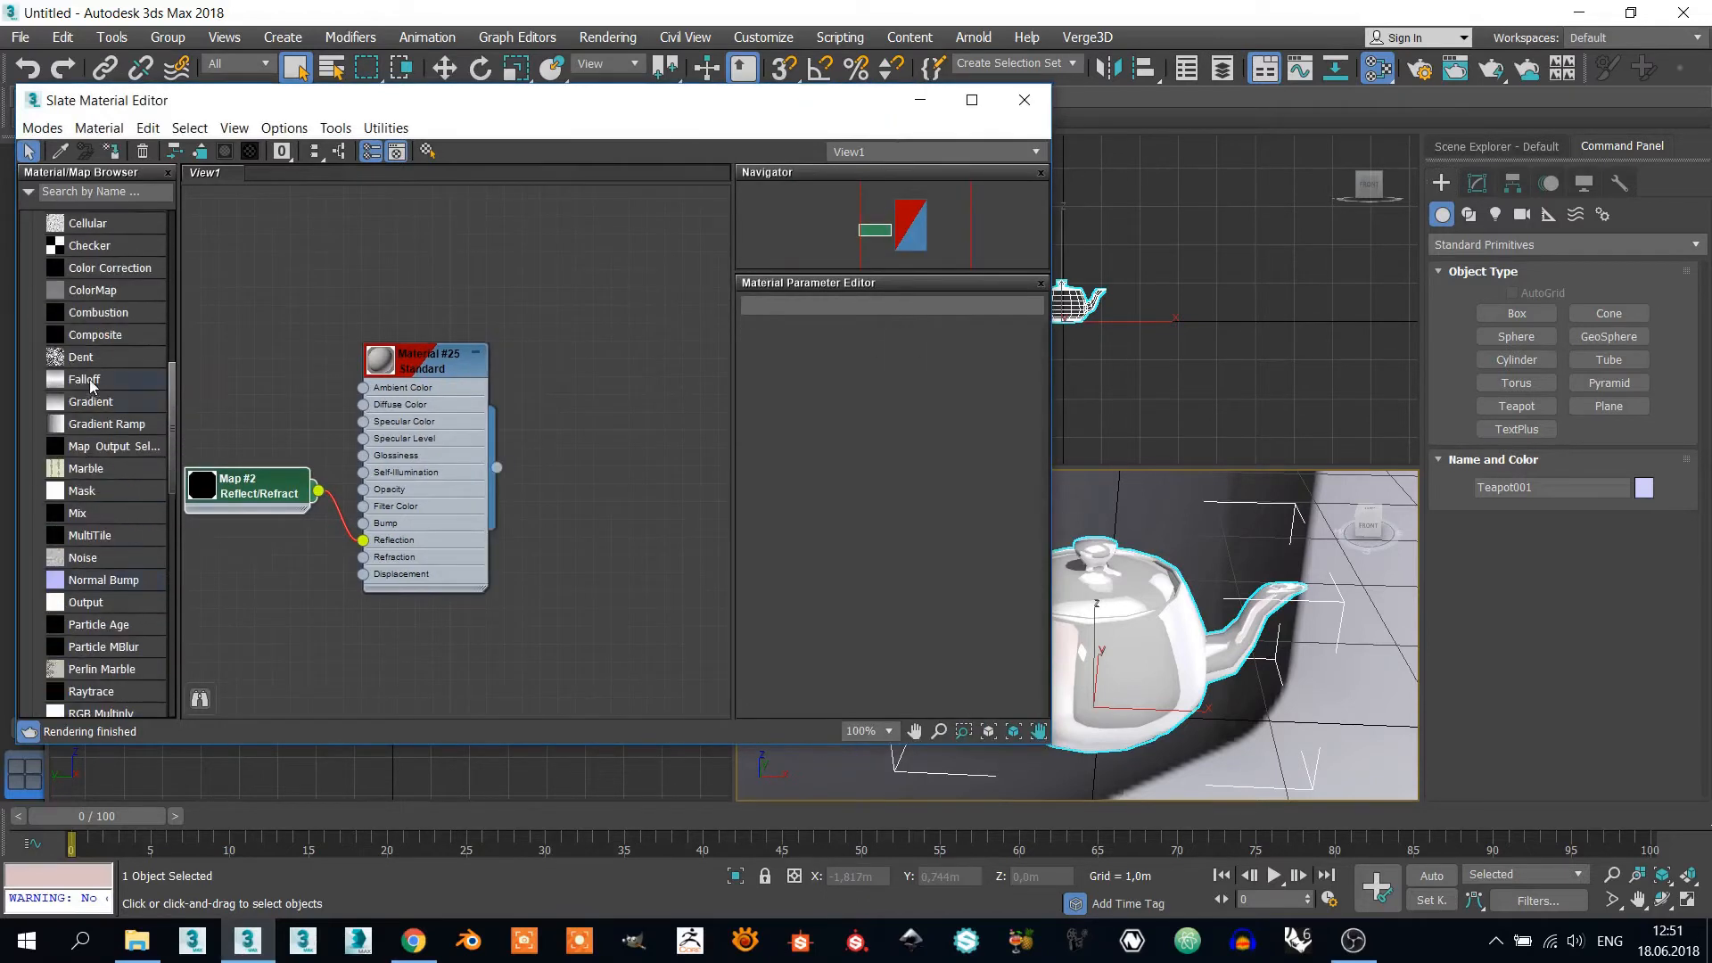
left_click_drag(260, 351, 254, 349)
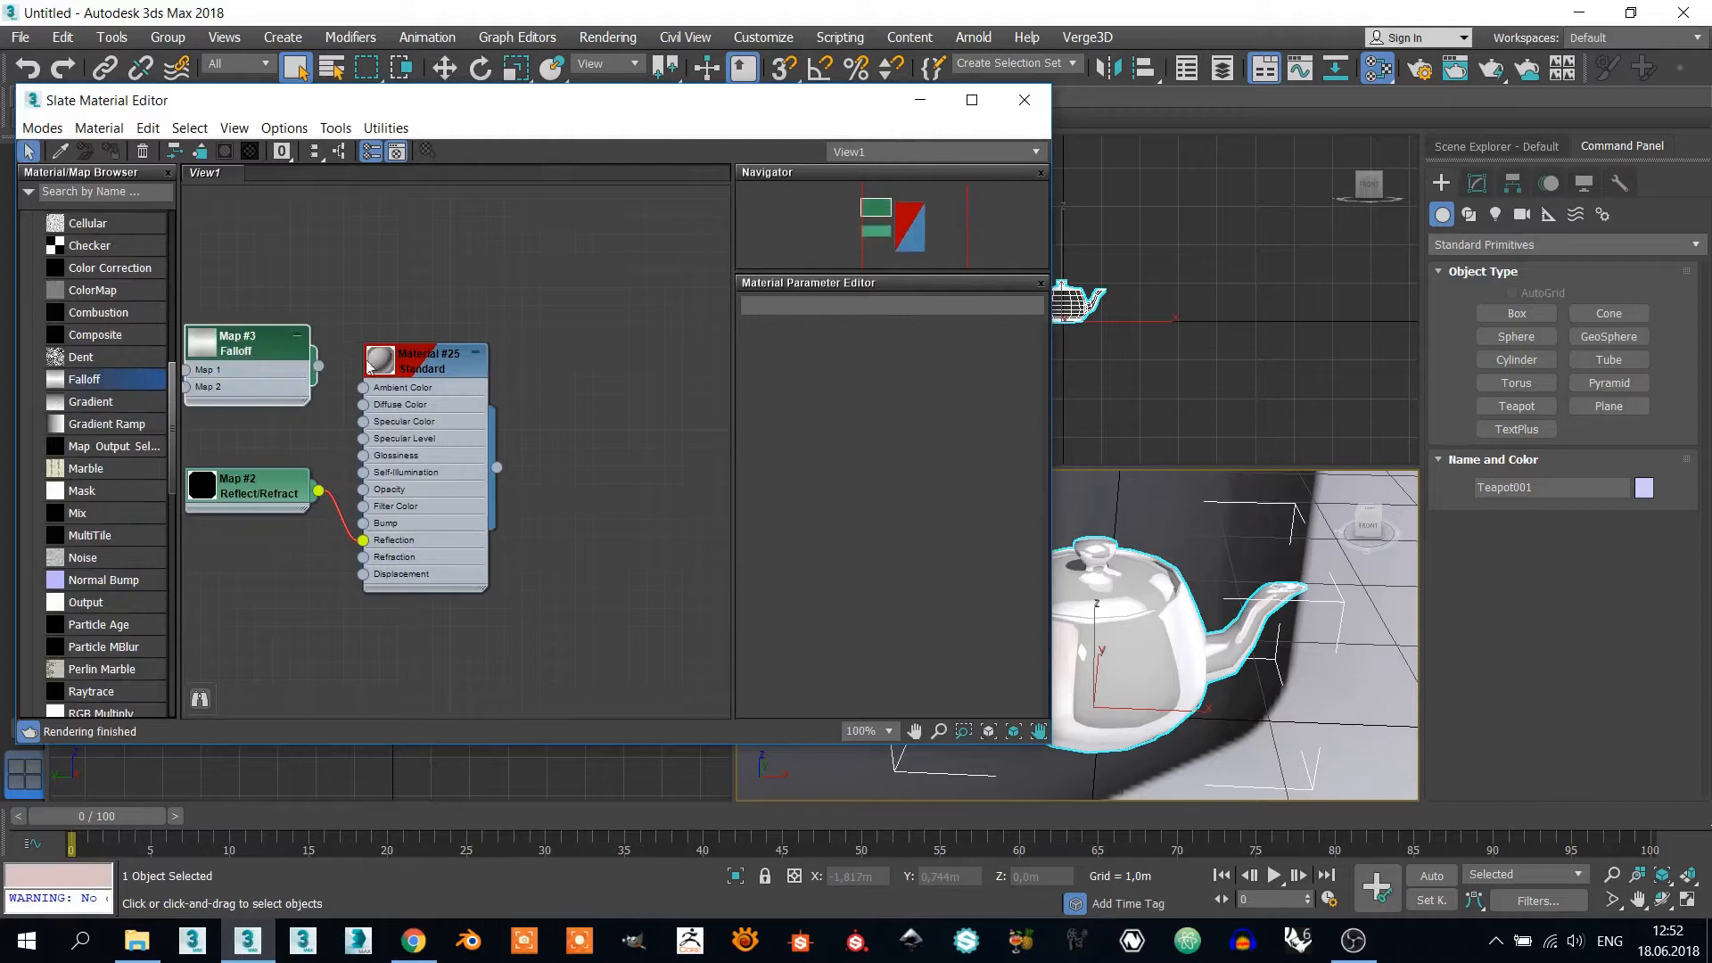
key("l")
Step: Set the Falloff map's type to Fresnel and connect the map to the material's Specular Color slot
double_click(239, 344)
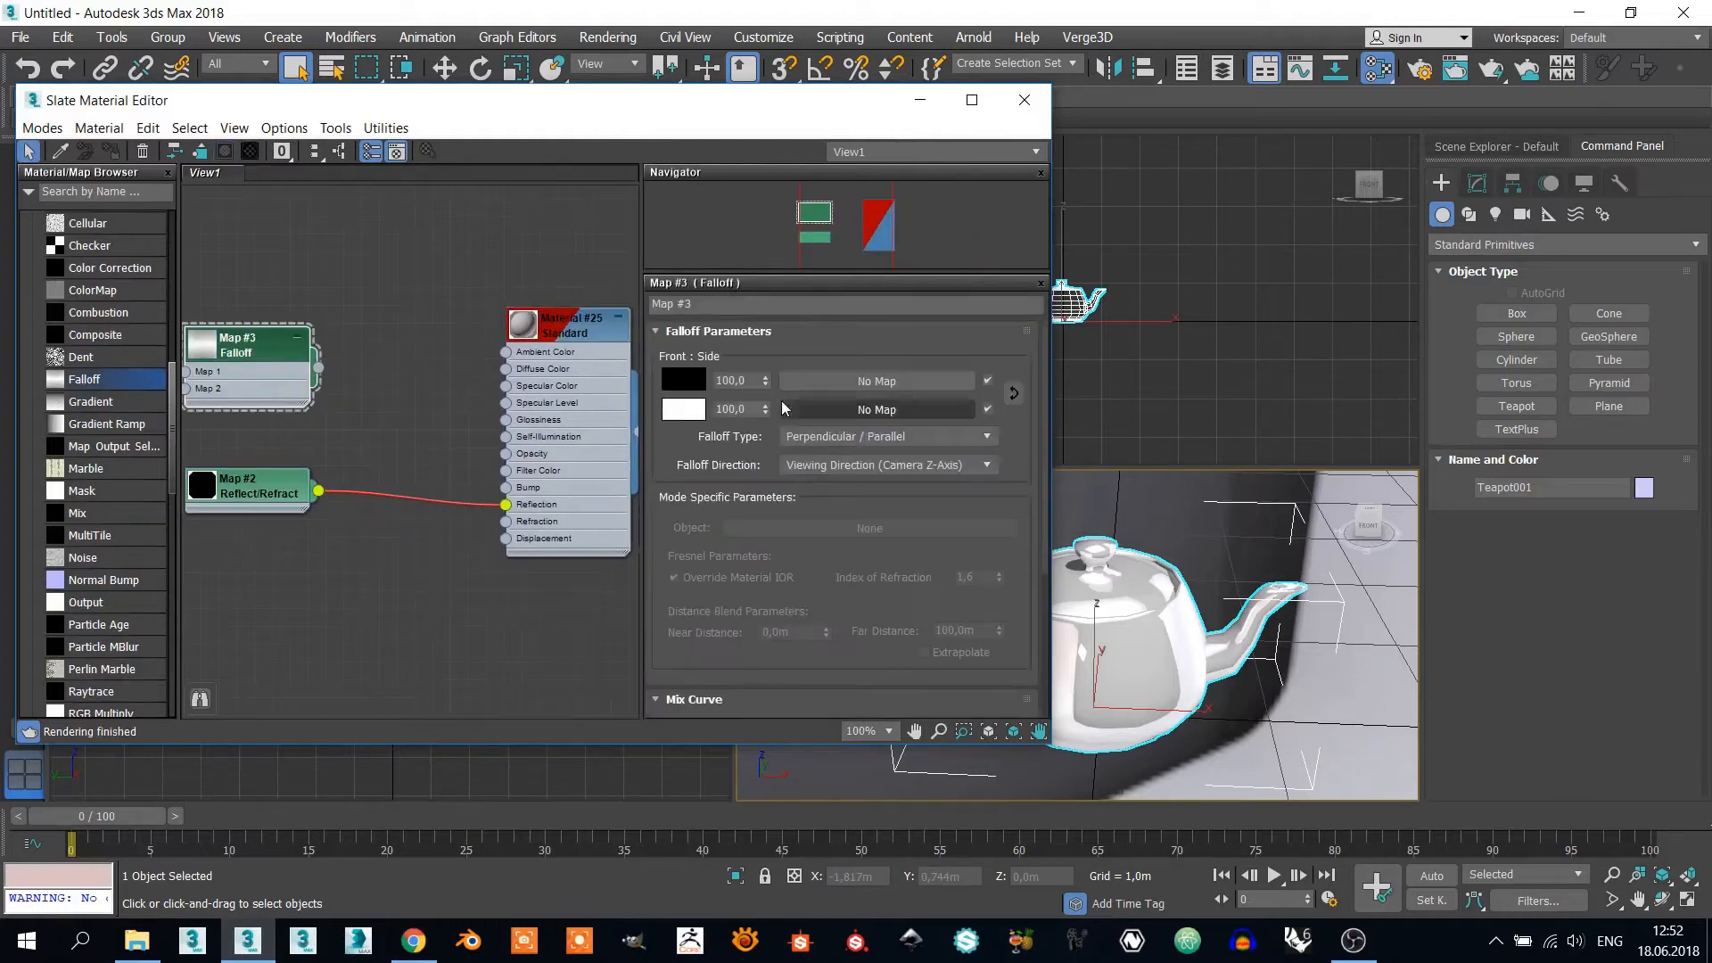
left_click(811, 437)
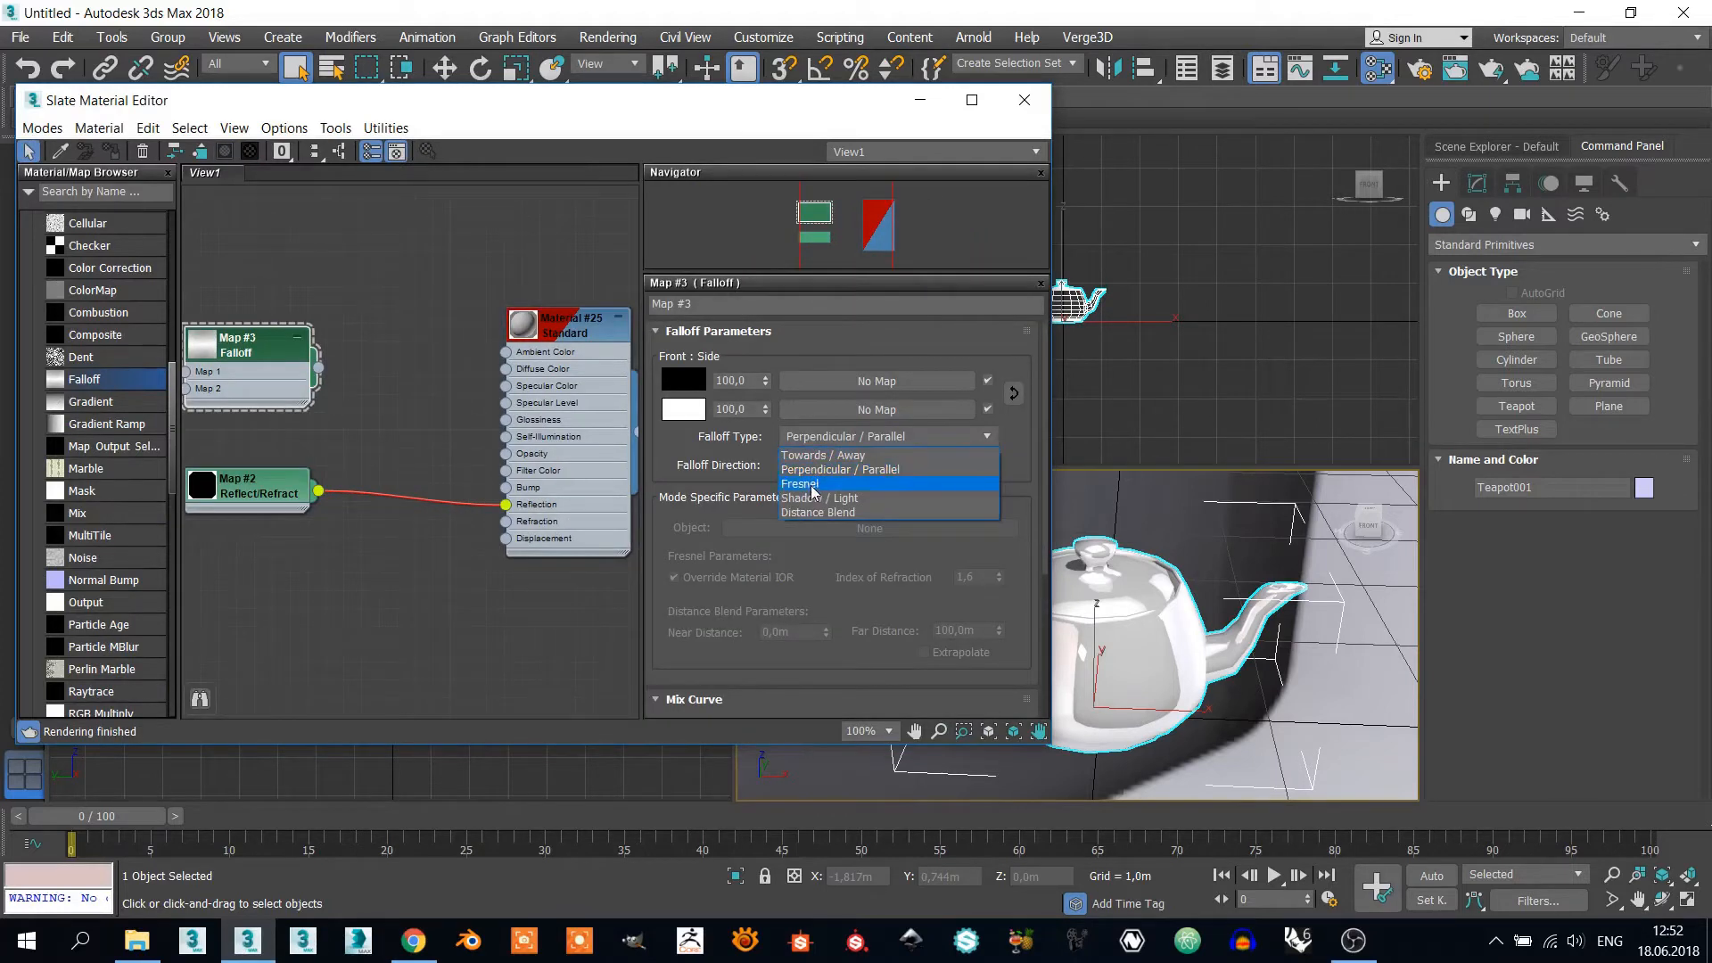
left_click(803, 484)
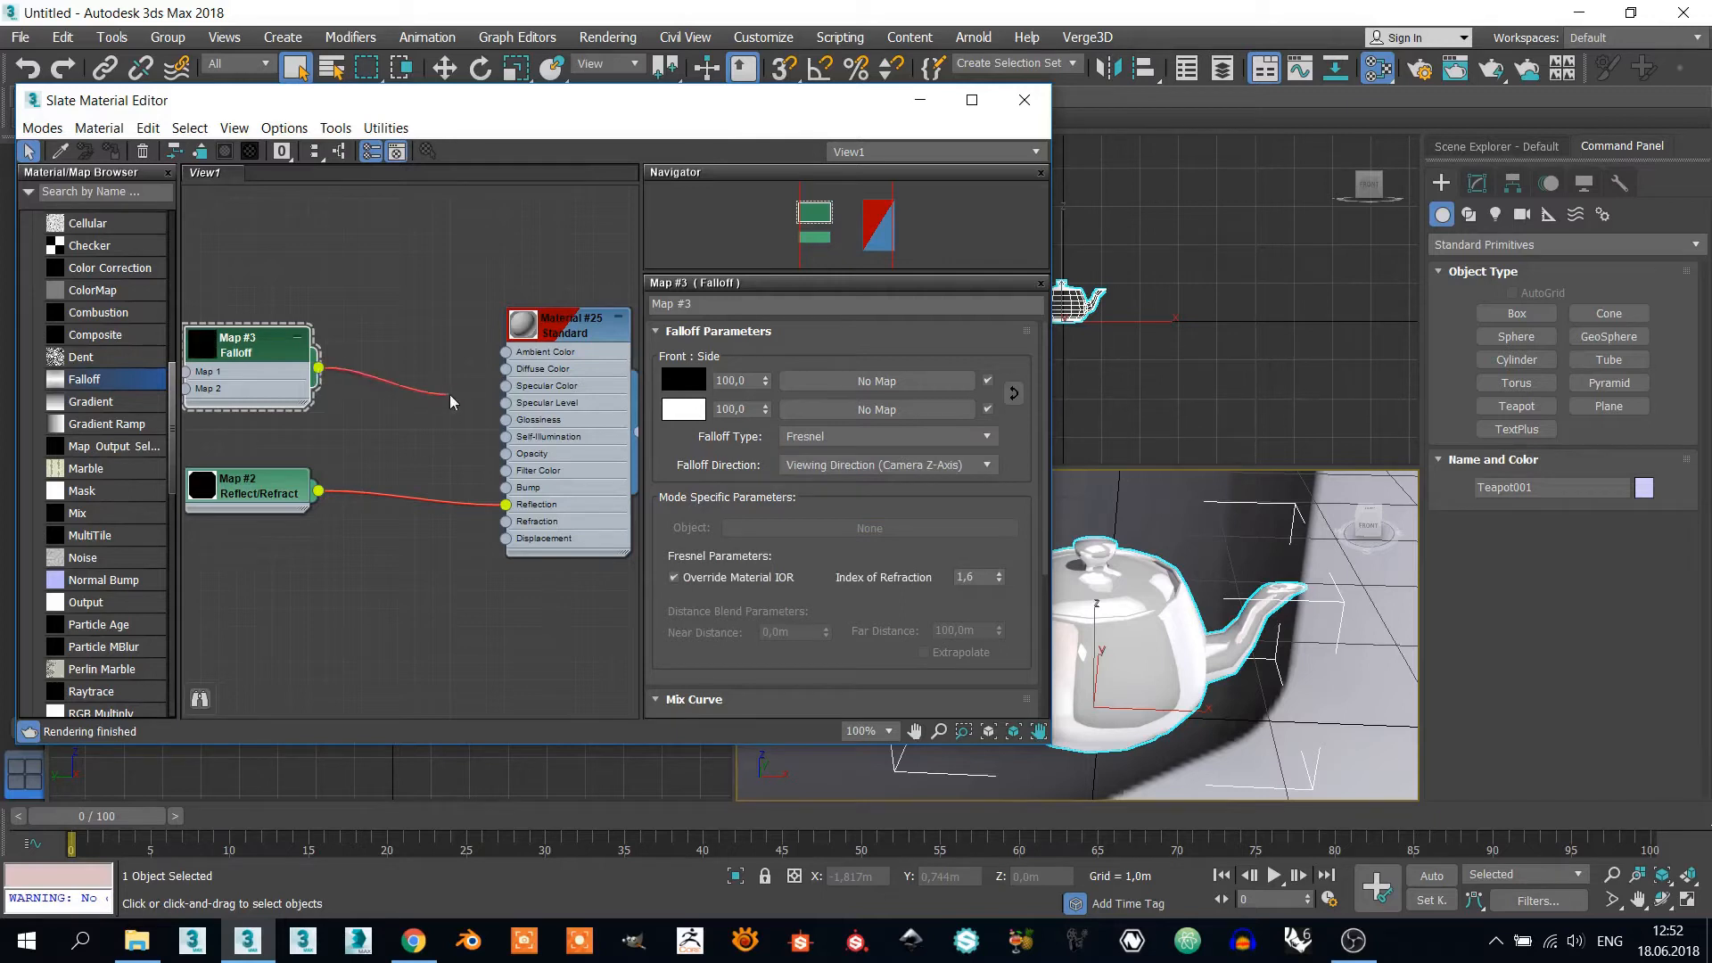
left_click_drag(490, 412, 507, 386)
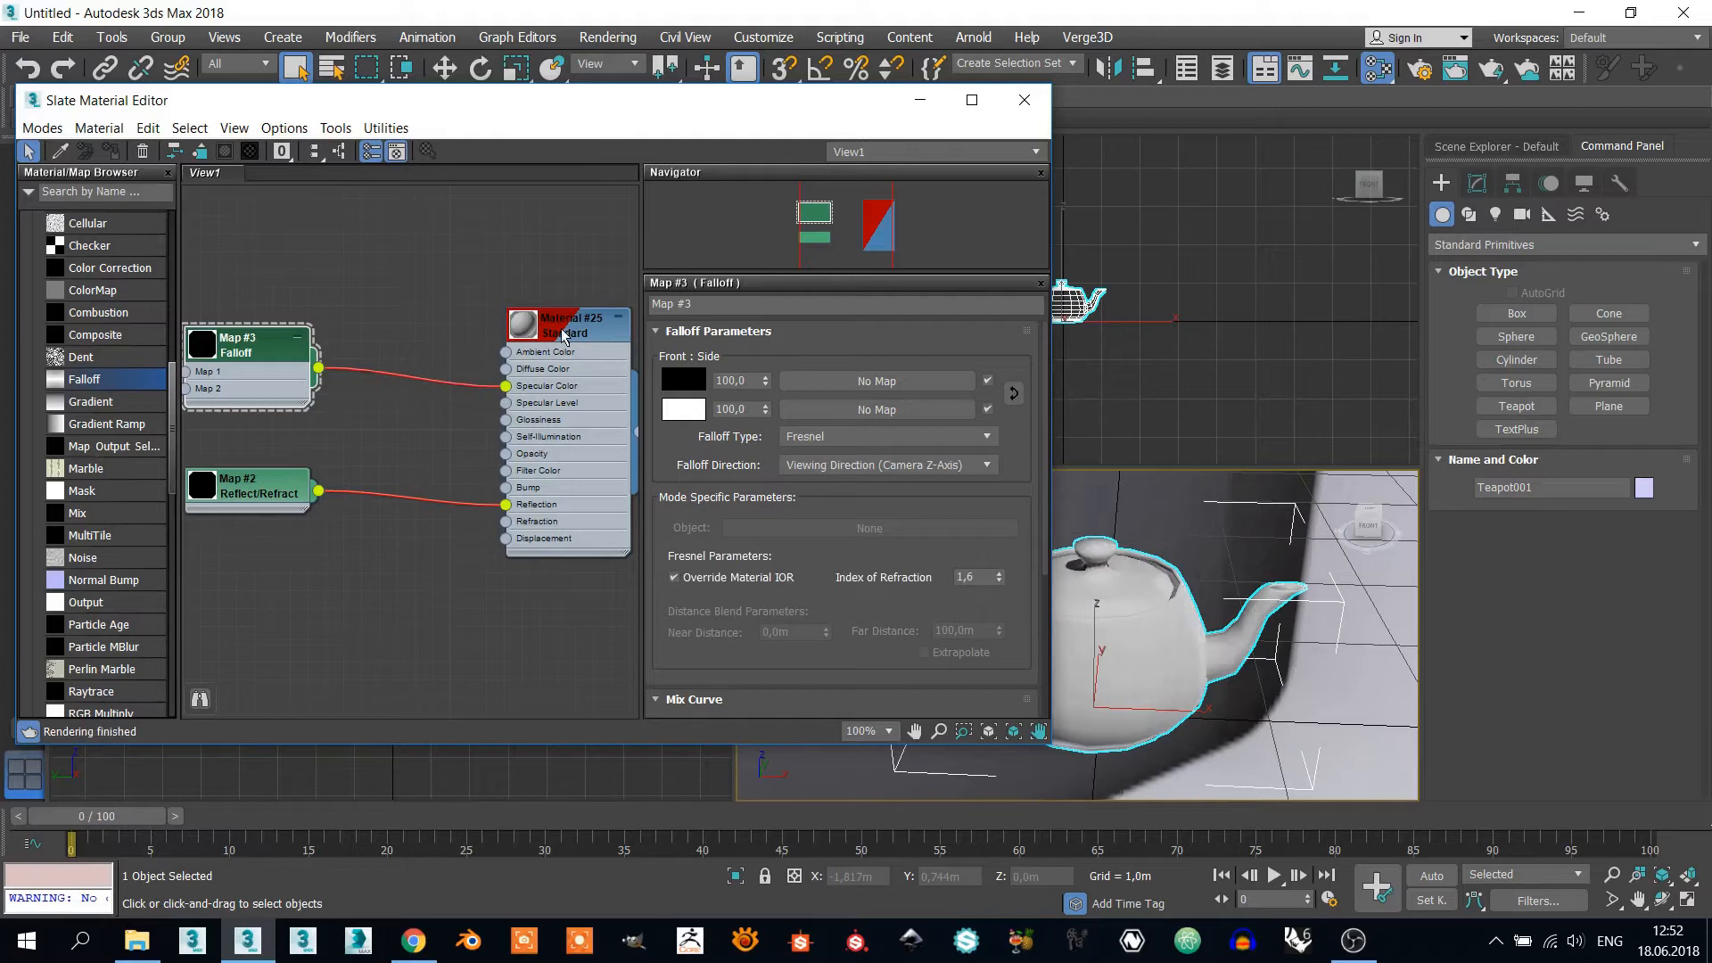
Step: Set the Standard material's locked ambient and diffuse colors to blue (red 17, green 12, blue 238)
double_click(563, 334)
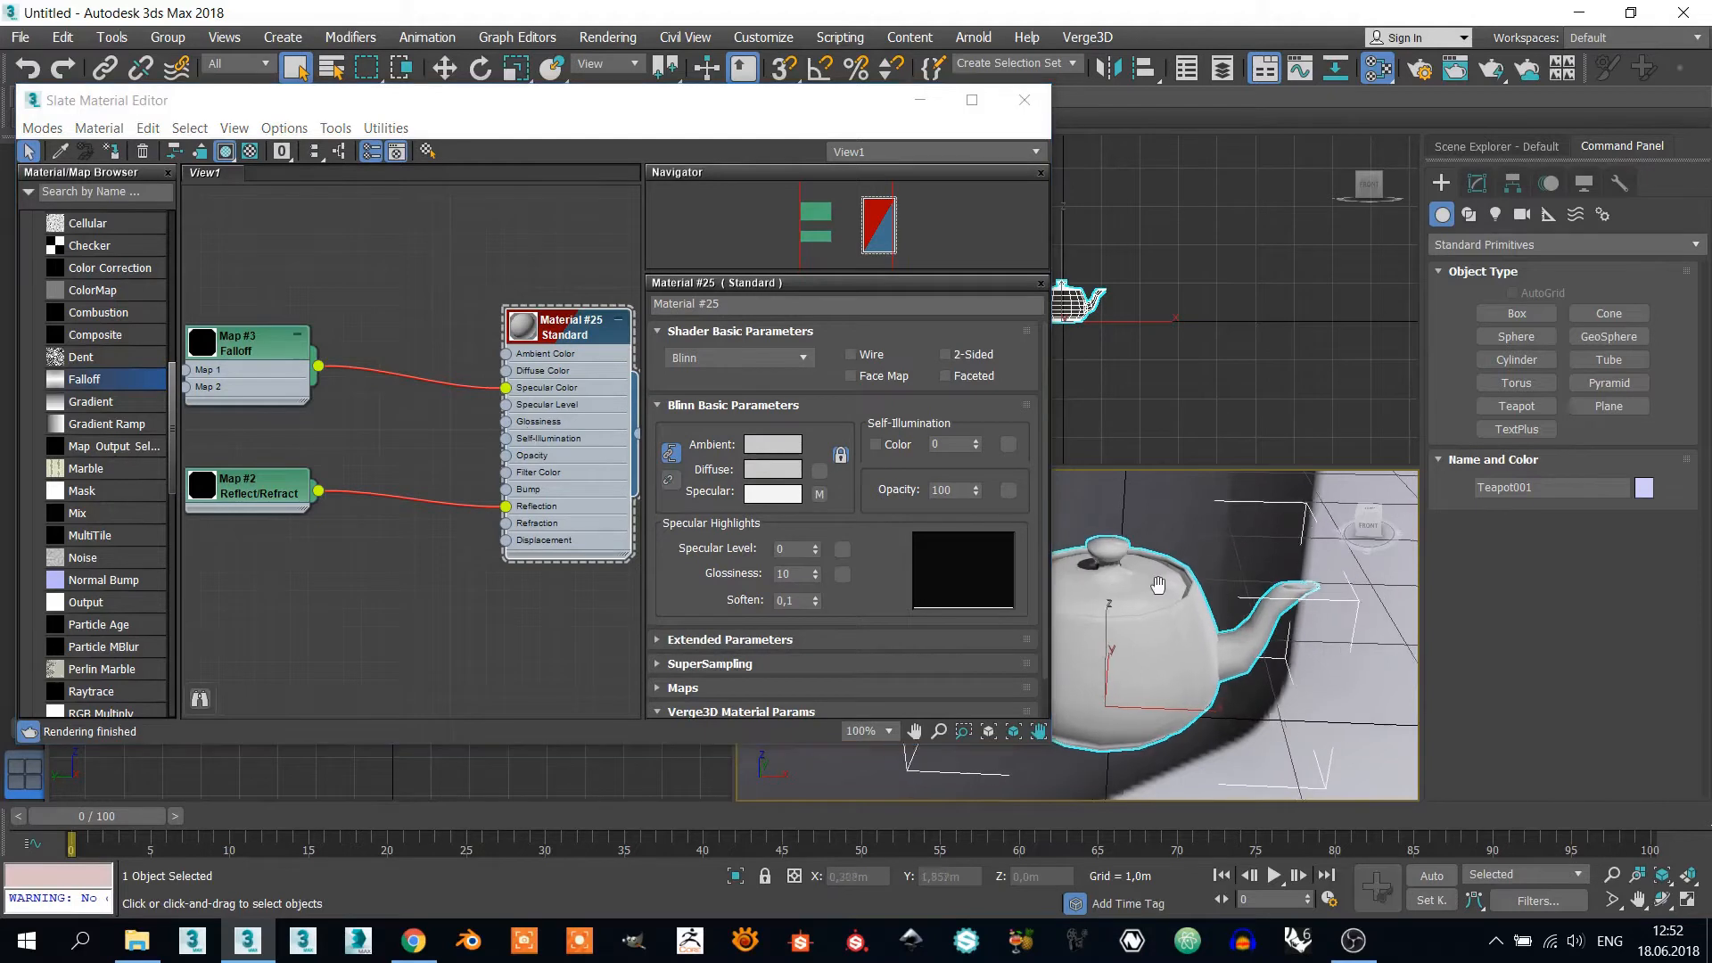
left_click(772, 444)
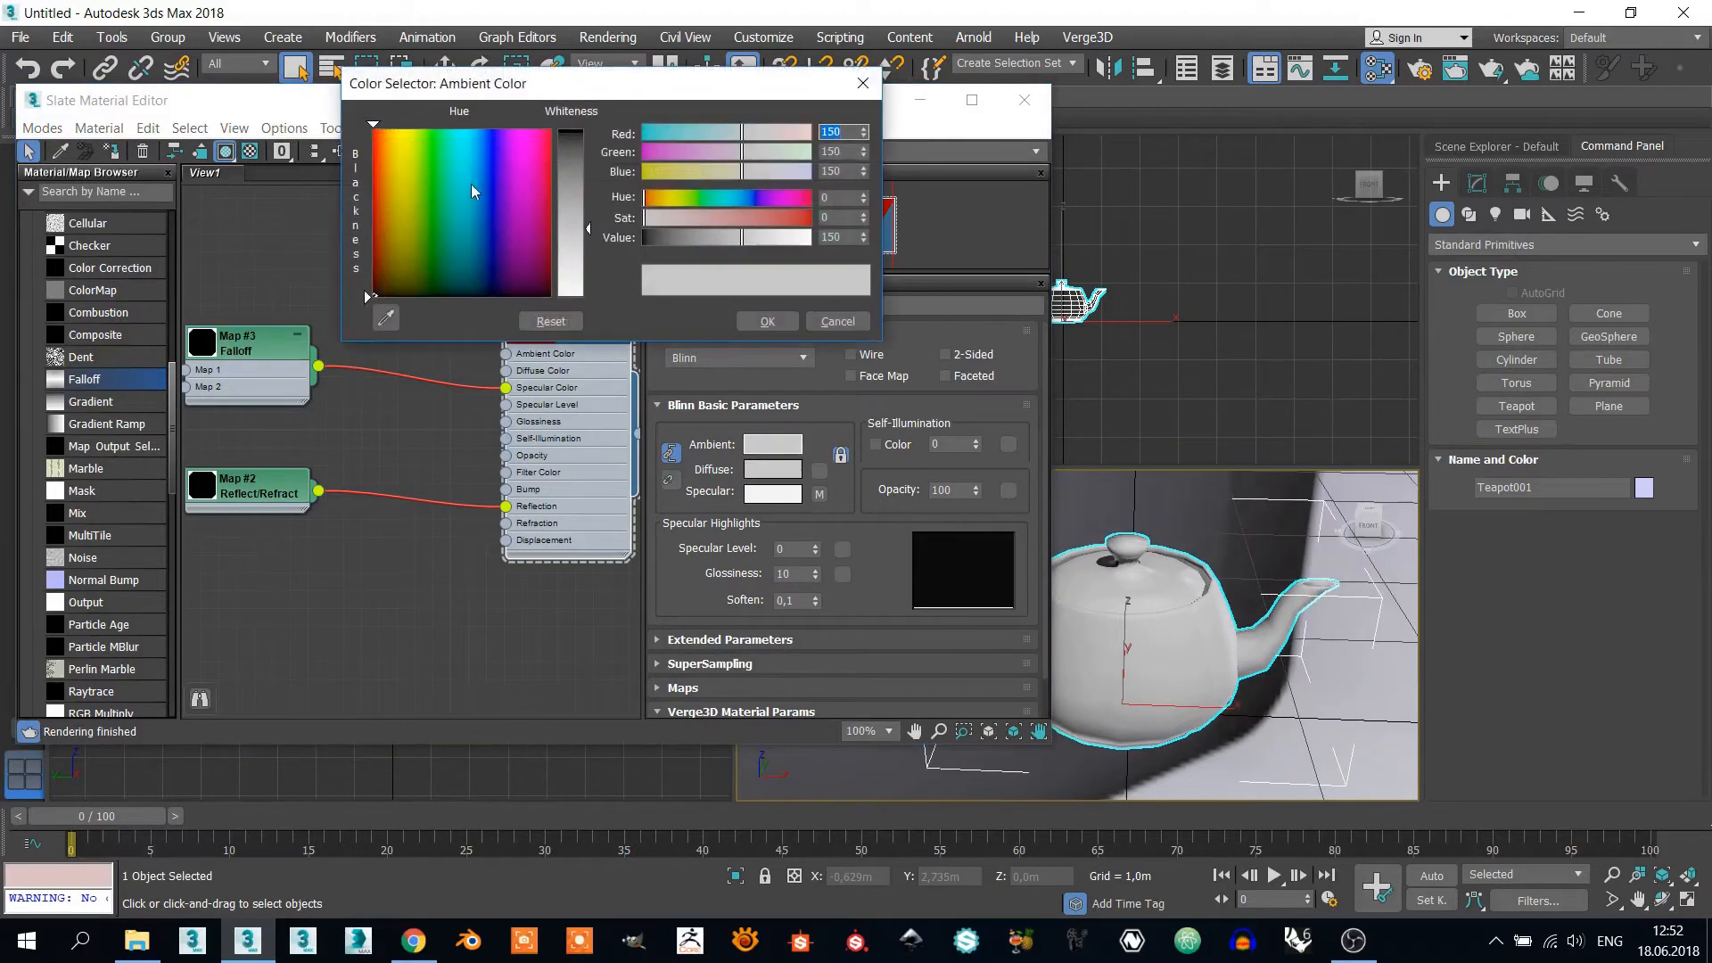
left_click(493, 143)
left_click_drag(592, 226, 592, 140)
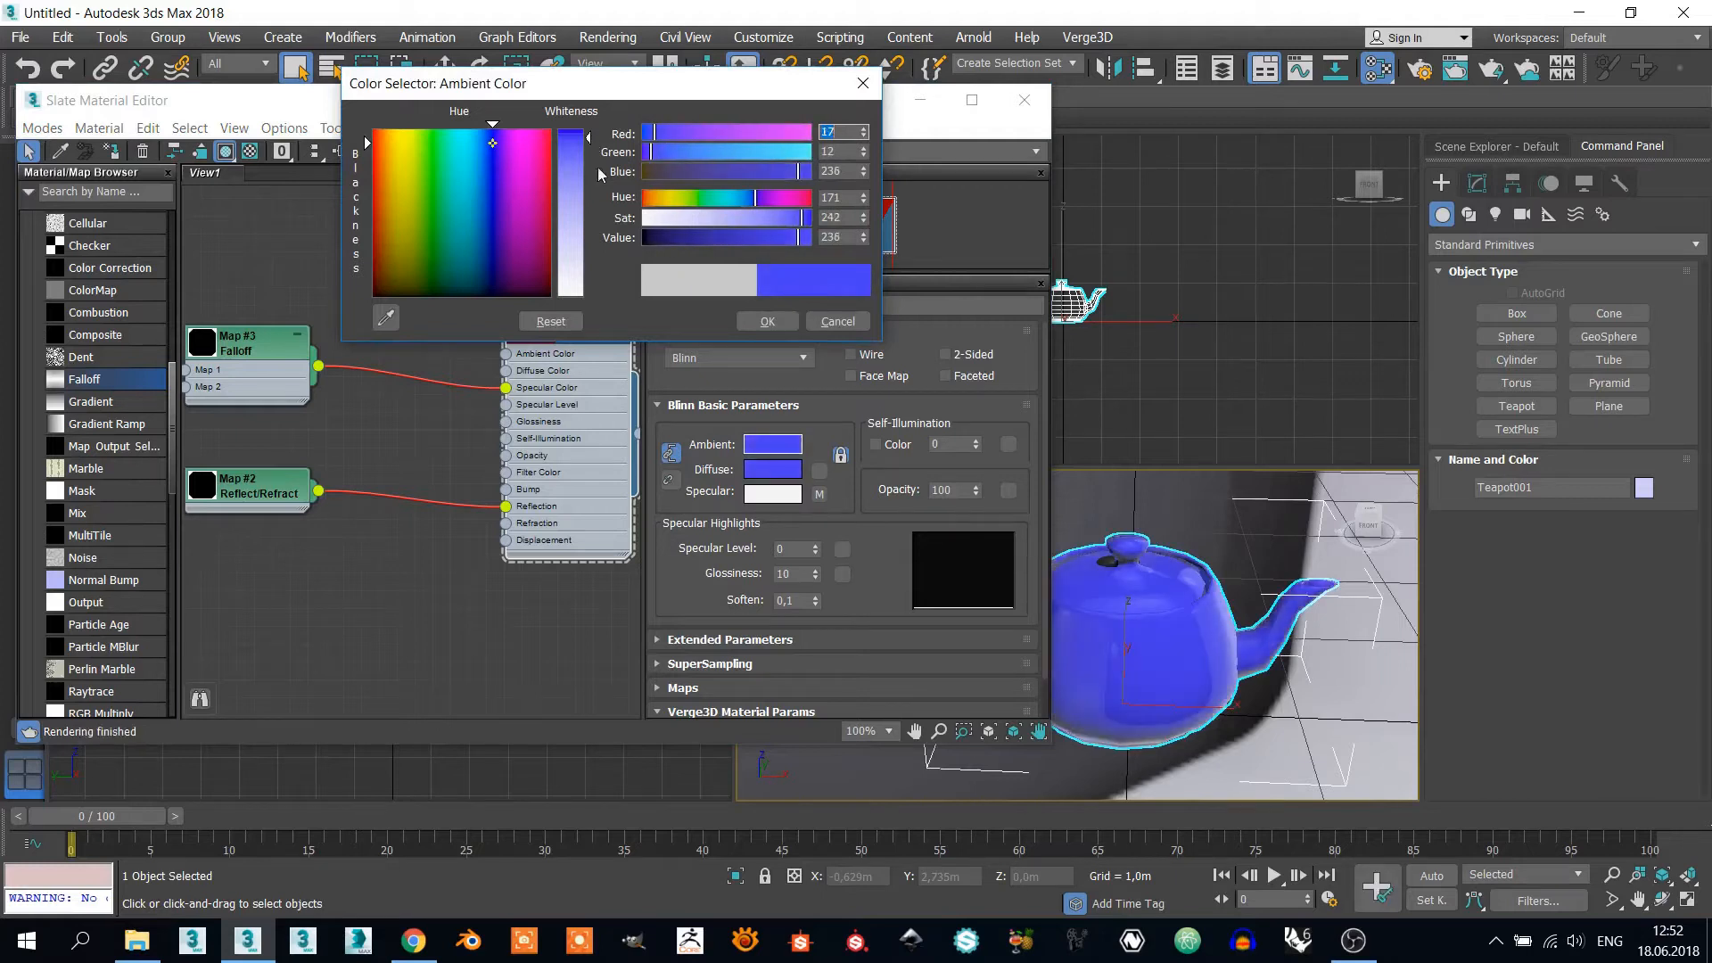
left_click(766, 321)
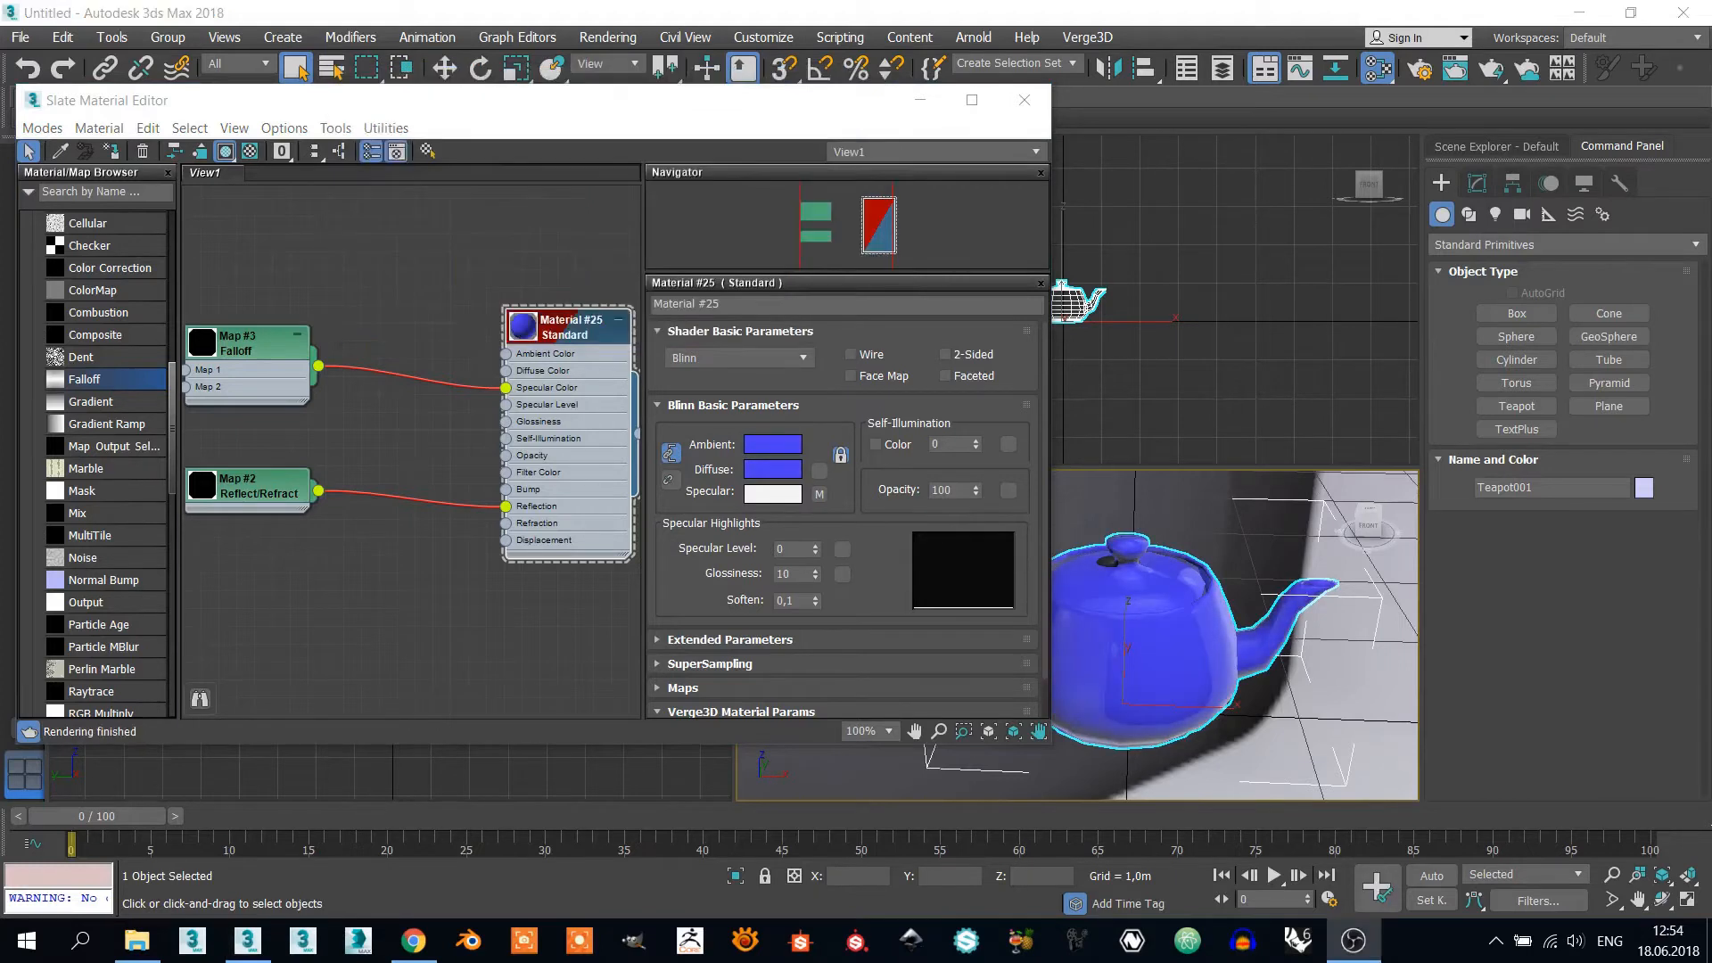
Step: Preview the blue teapot with Verge3D Sneak Peek in the browser, orbit around it, and return to 3ds Max
left_click(1086, 37)
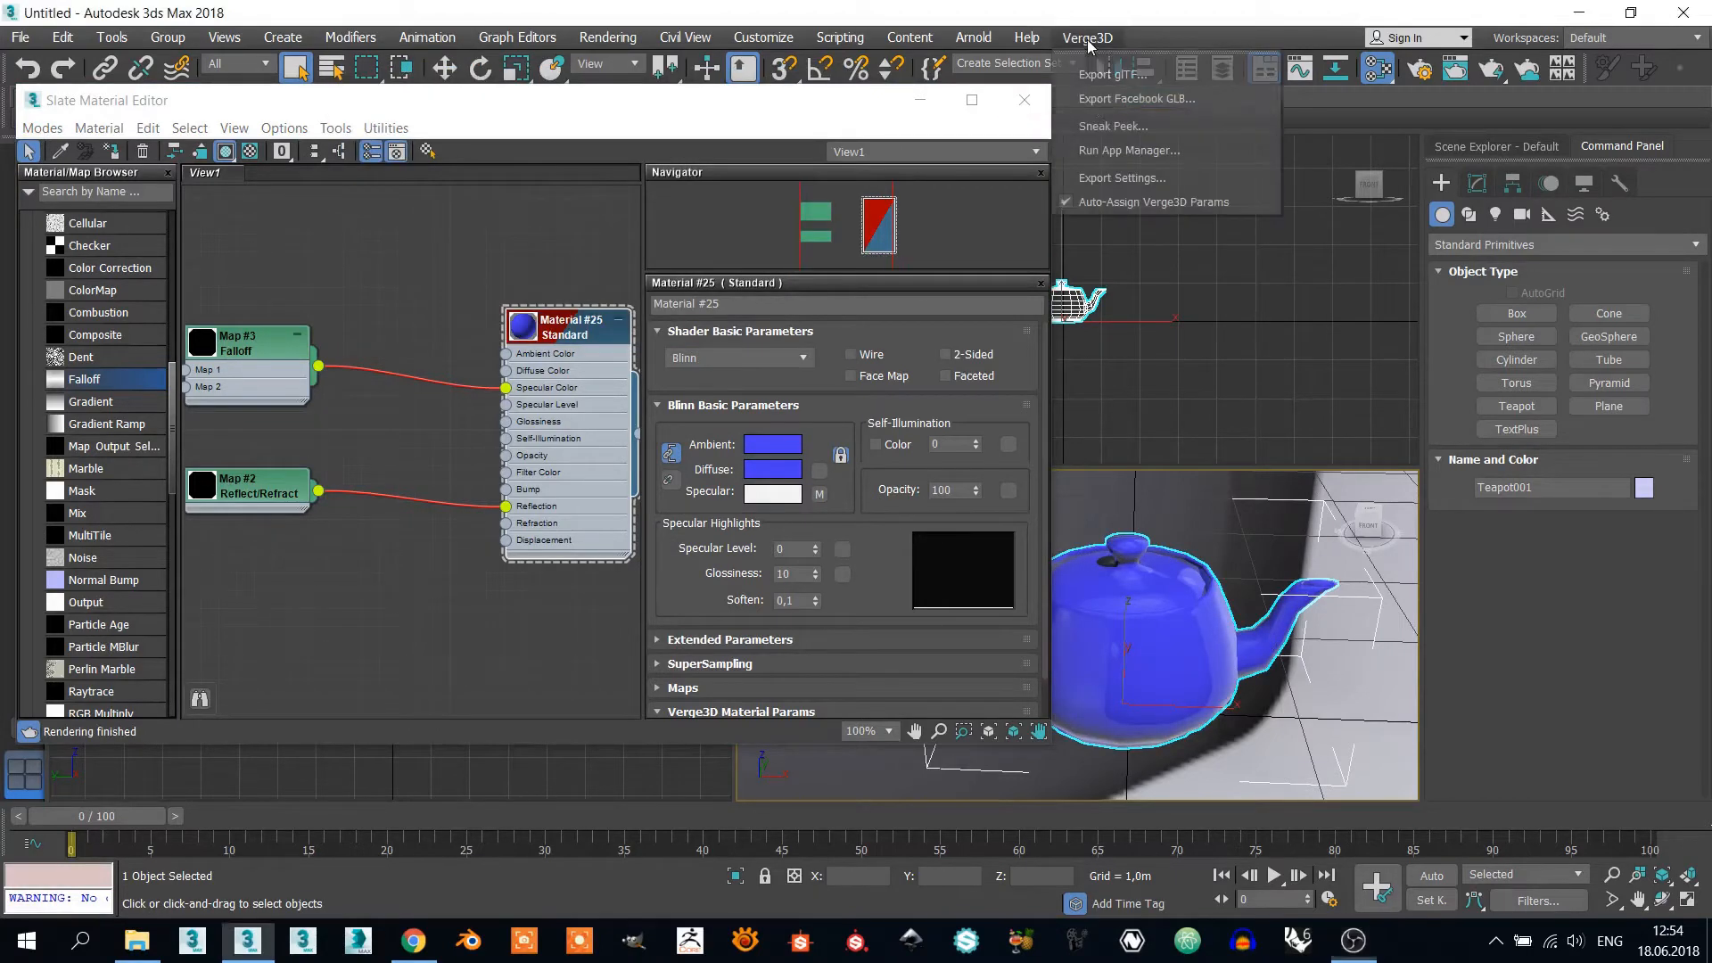
left_click(1108, 126)
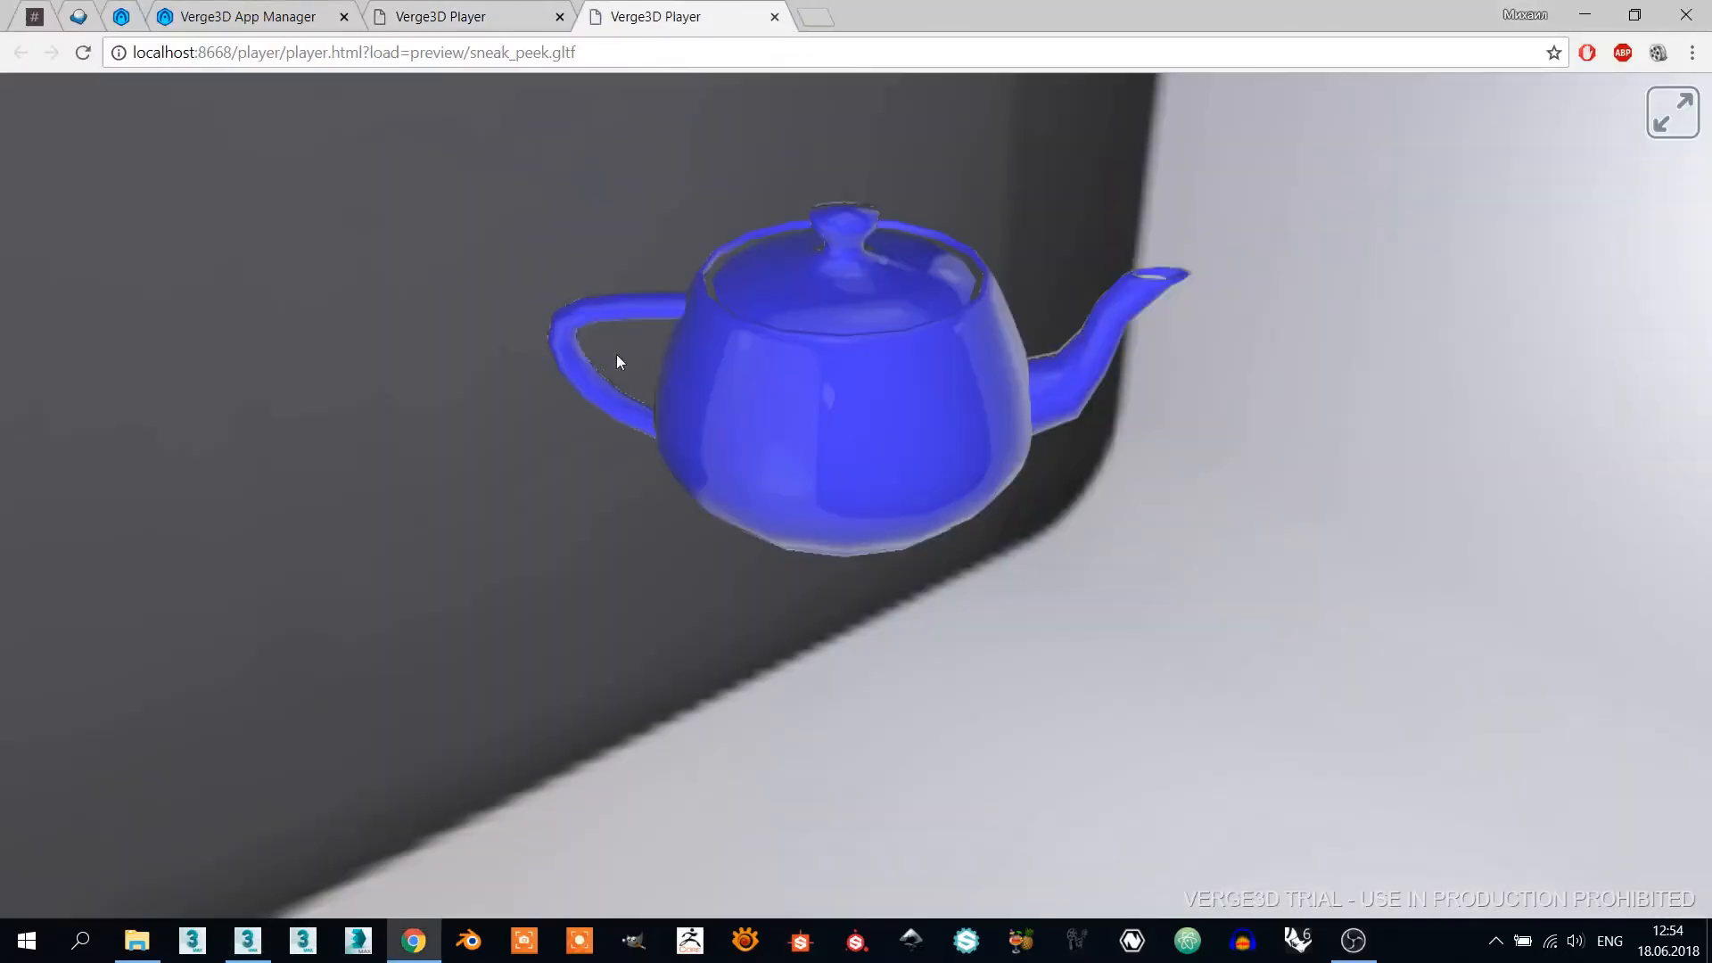
left_click_drag(617, 354, 446, 352)
left_click_drag(1063, 357, 776, 389)
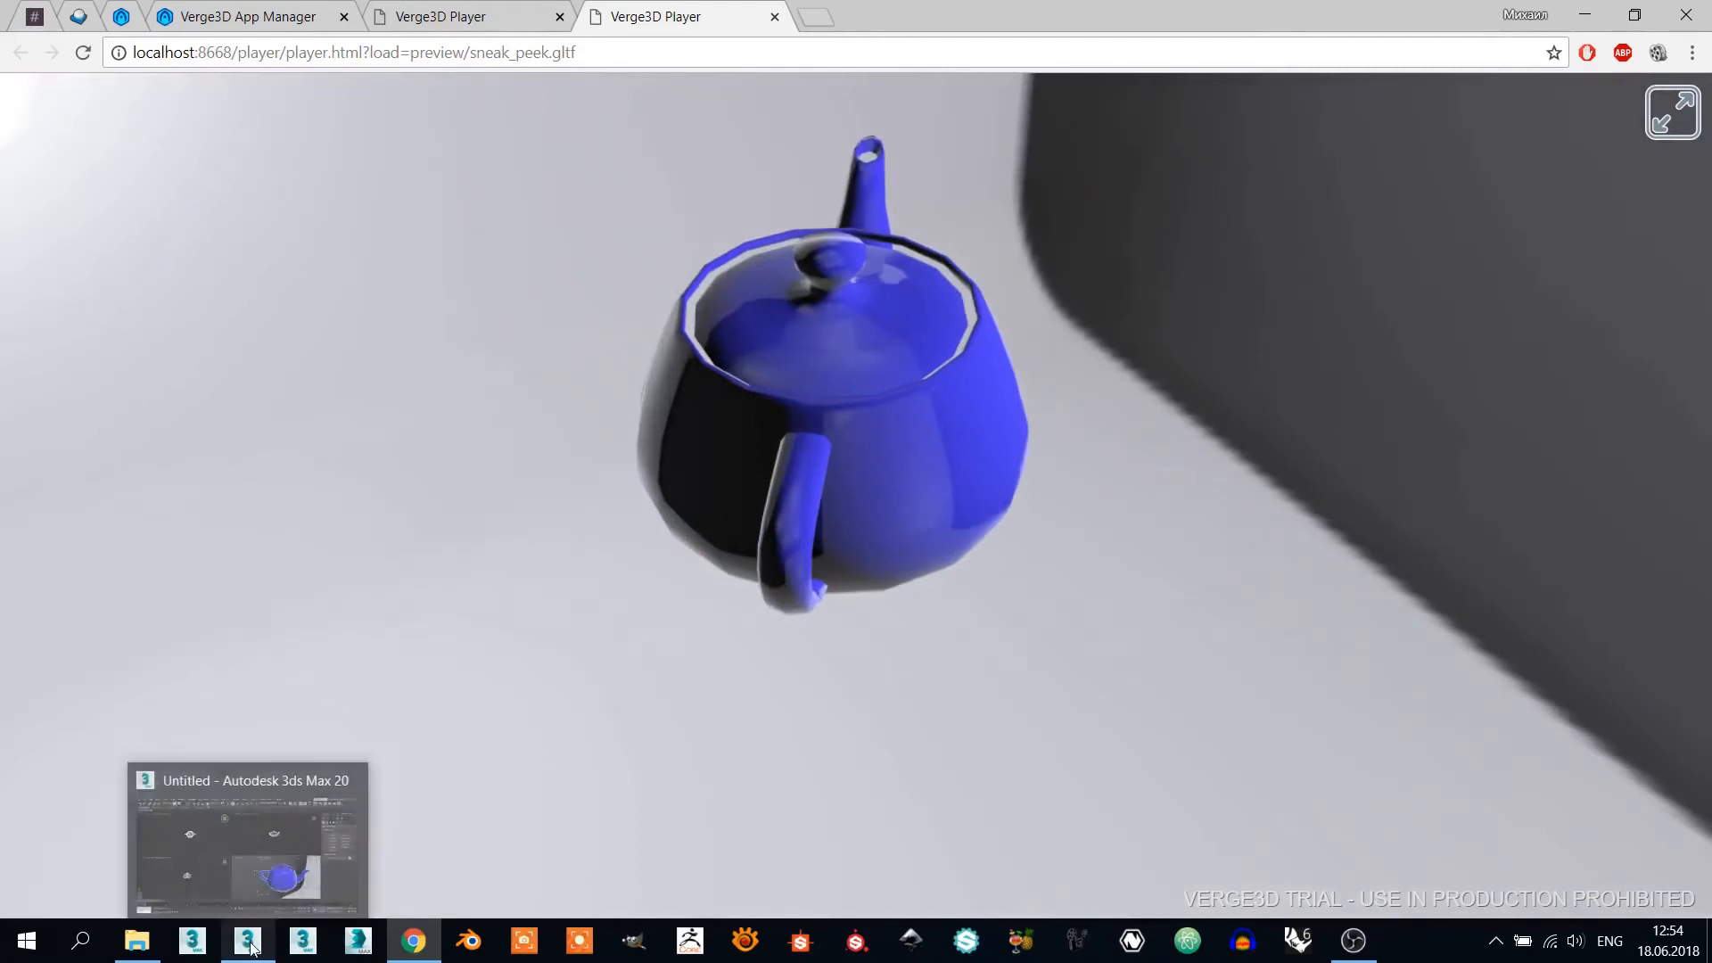
left_click(268, 856)
Step: Close the Slate Material Editor and create a Target Spotlight in the Top view, aimed at the teapot from about 7.6 m away
left_click(1025, 100)
middle_click_drag(489, 323, 486, 307)
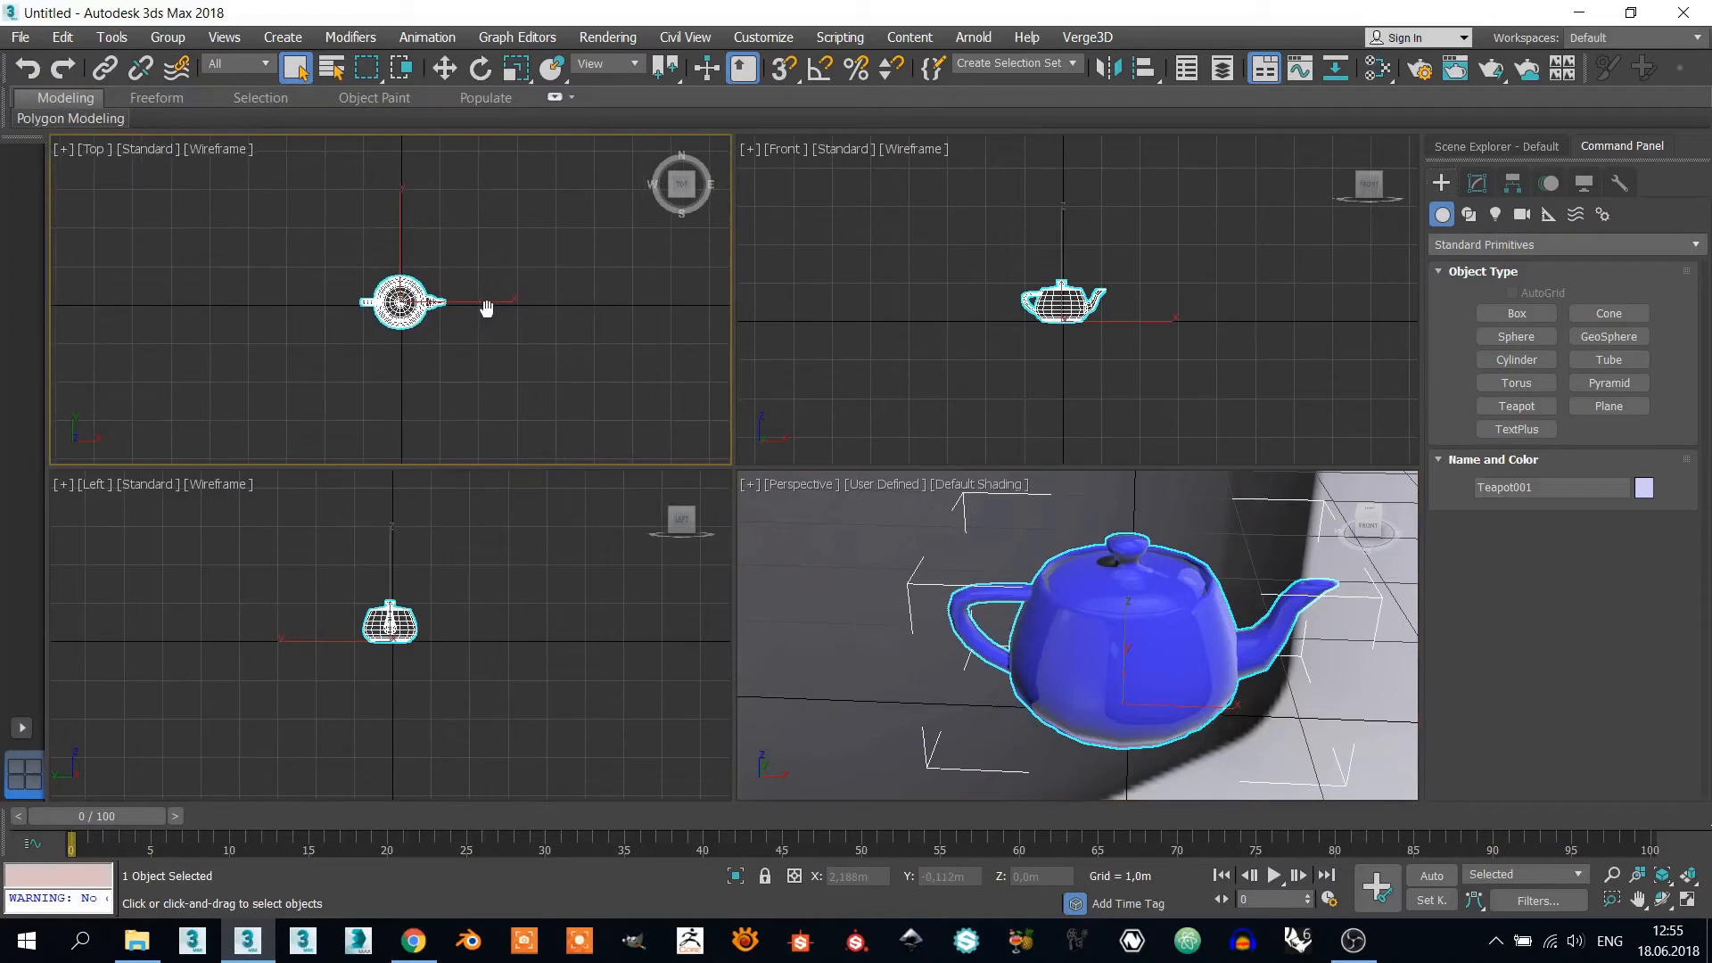
left_click(282, 38)
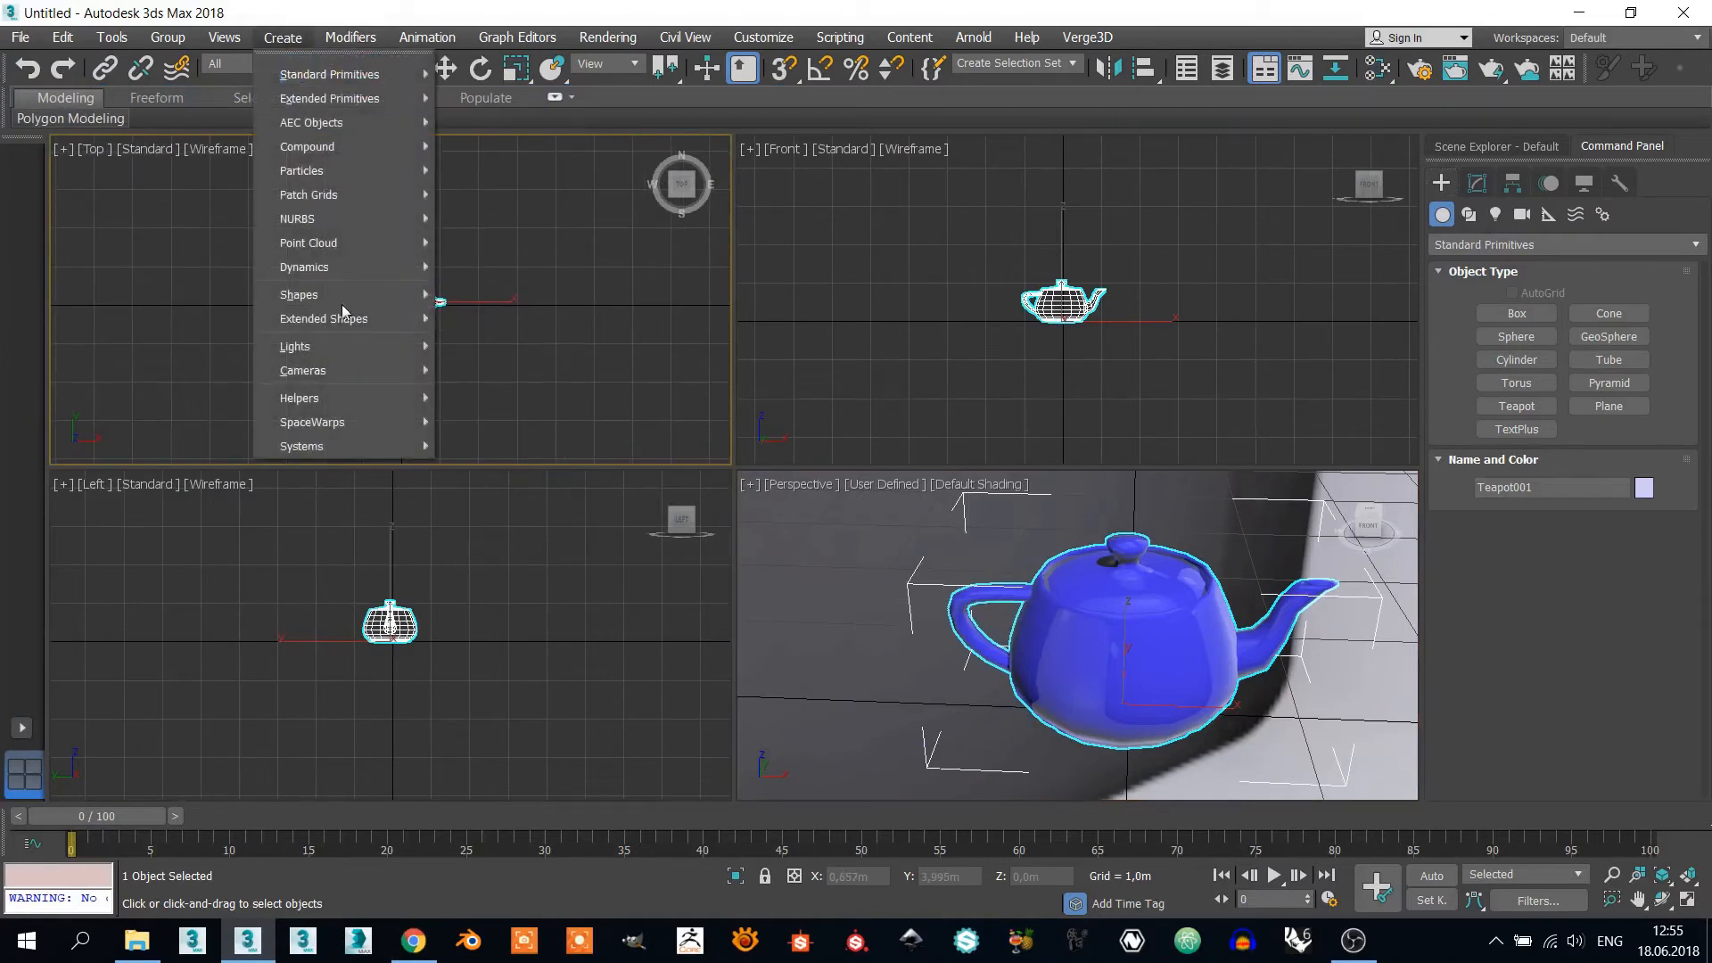
mouse_move(400, 350)
mouse_move(514, 383)
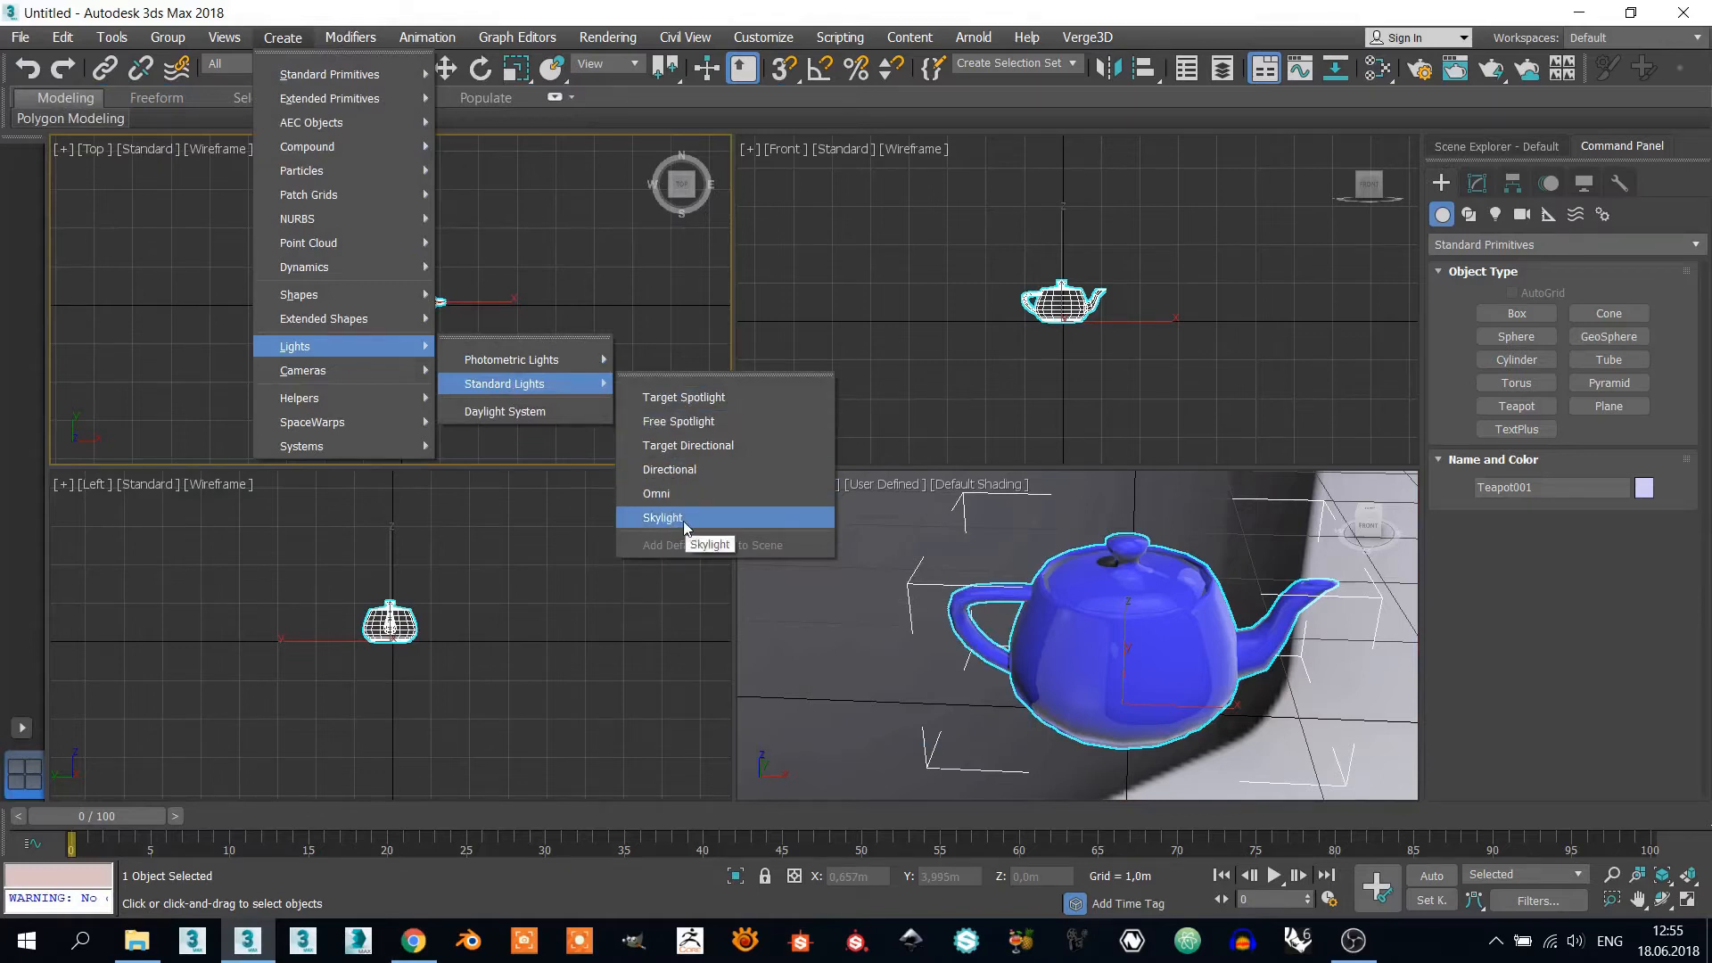
left_click(745, 406)
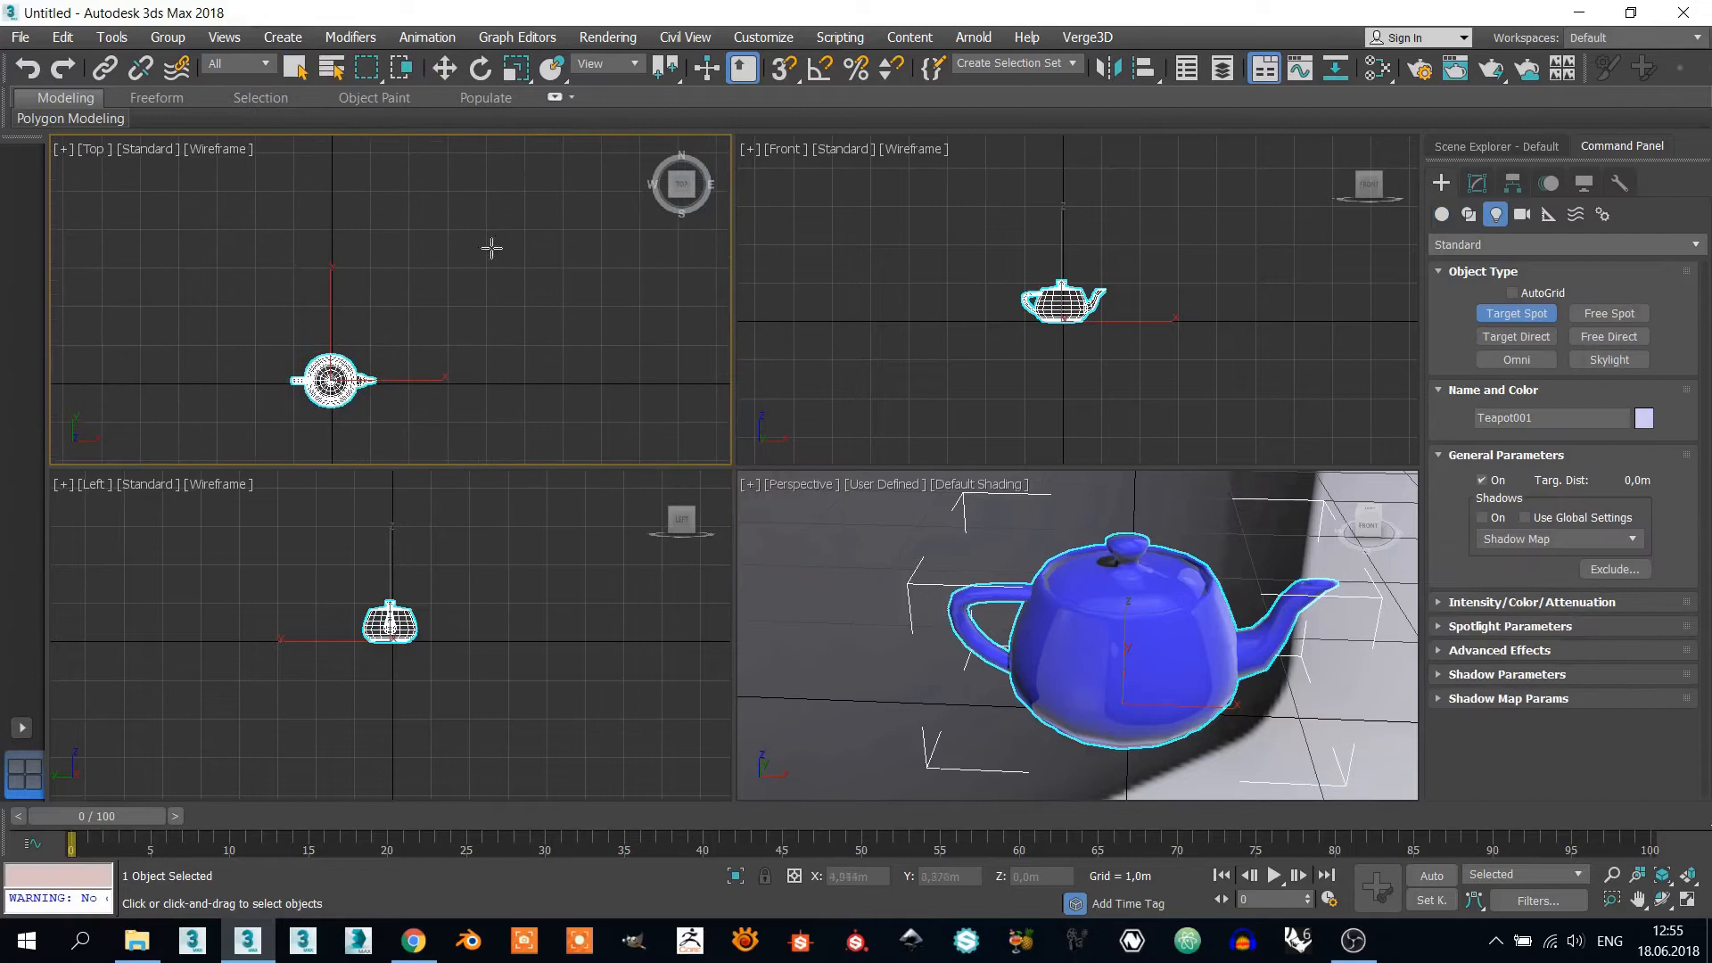
left_click_drag(520, 160, 329, 380)
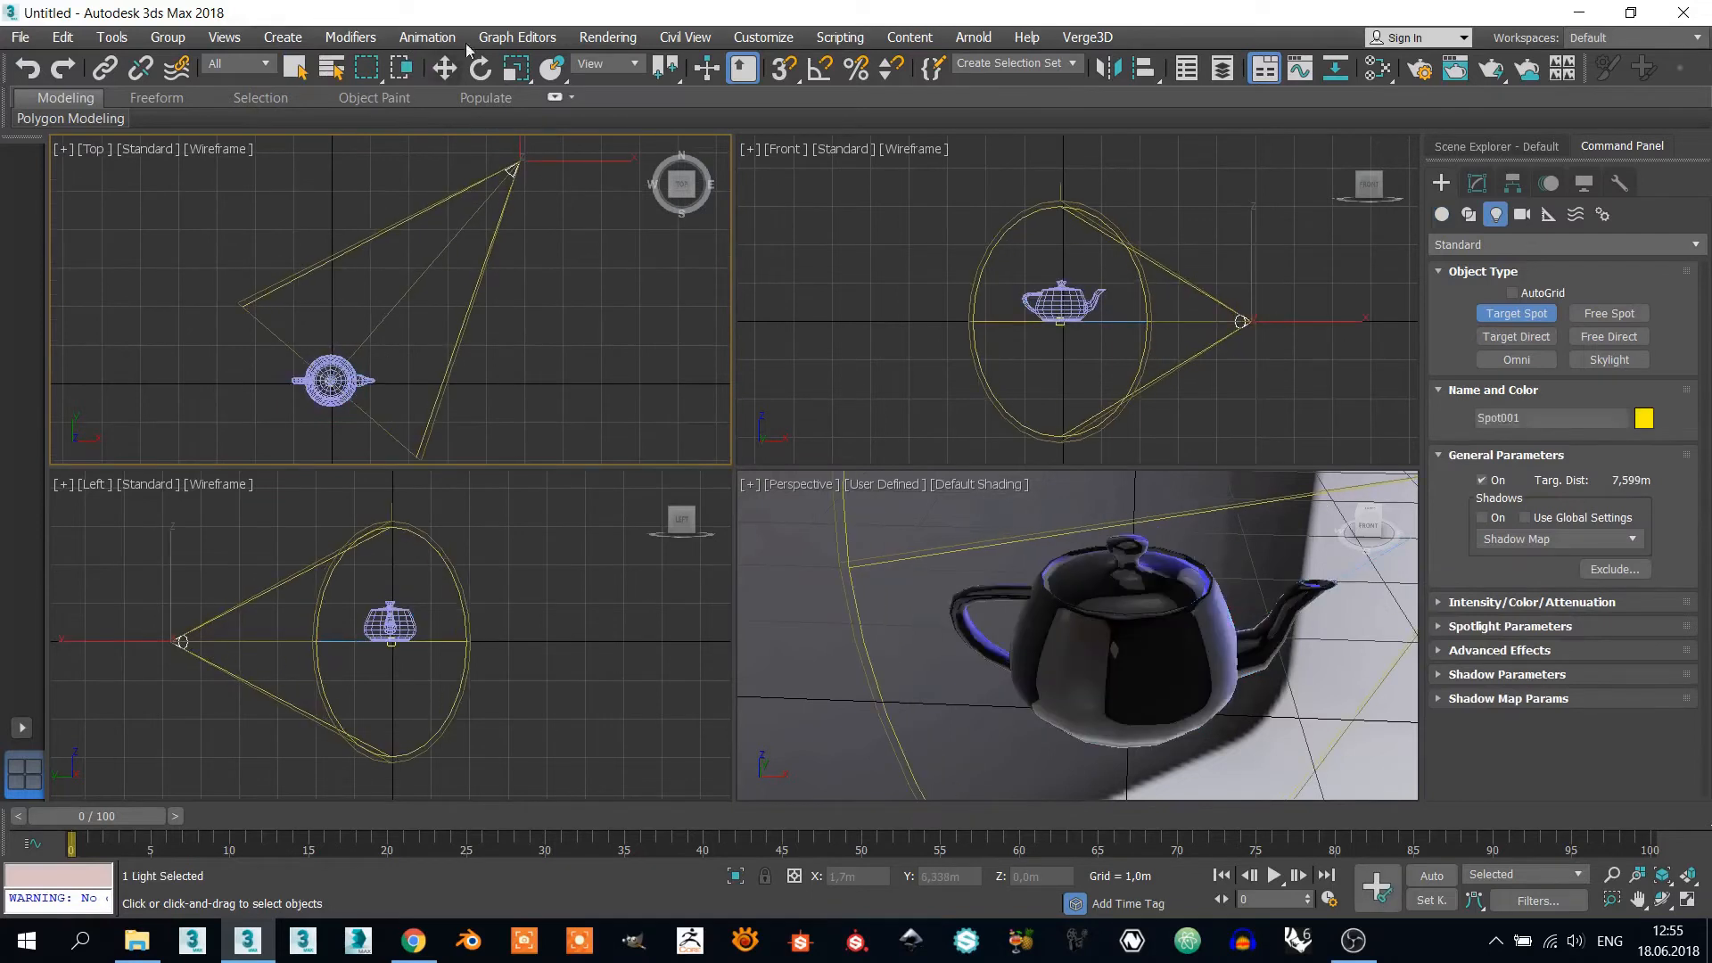
Step: Raise the spotlight above the teapot in the Left view to a height of about 6.18 m
left_click(444, 68)
middle_click_drag(278, 586, 410, 667)
left_click_drag(307, 652, 328, 414)
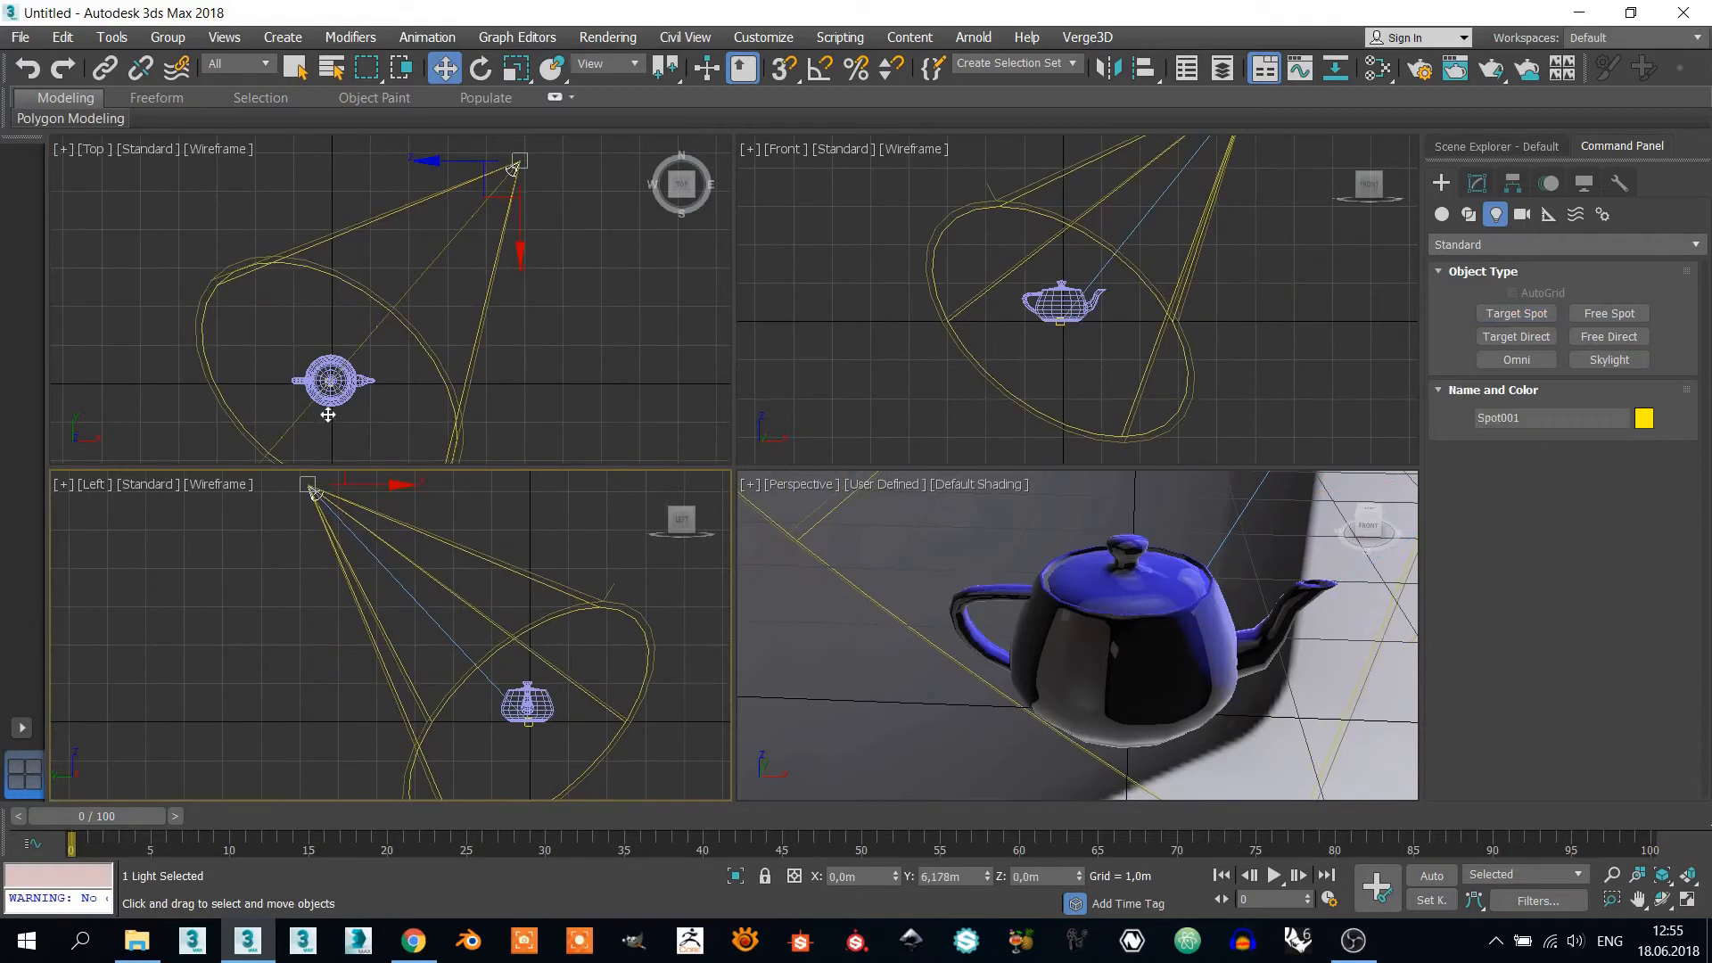
middle_click_drag(467, 642, 464, 630)
middle_click_drag(1188, 616, 1238, 661, "alt")
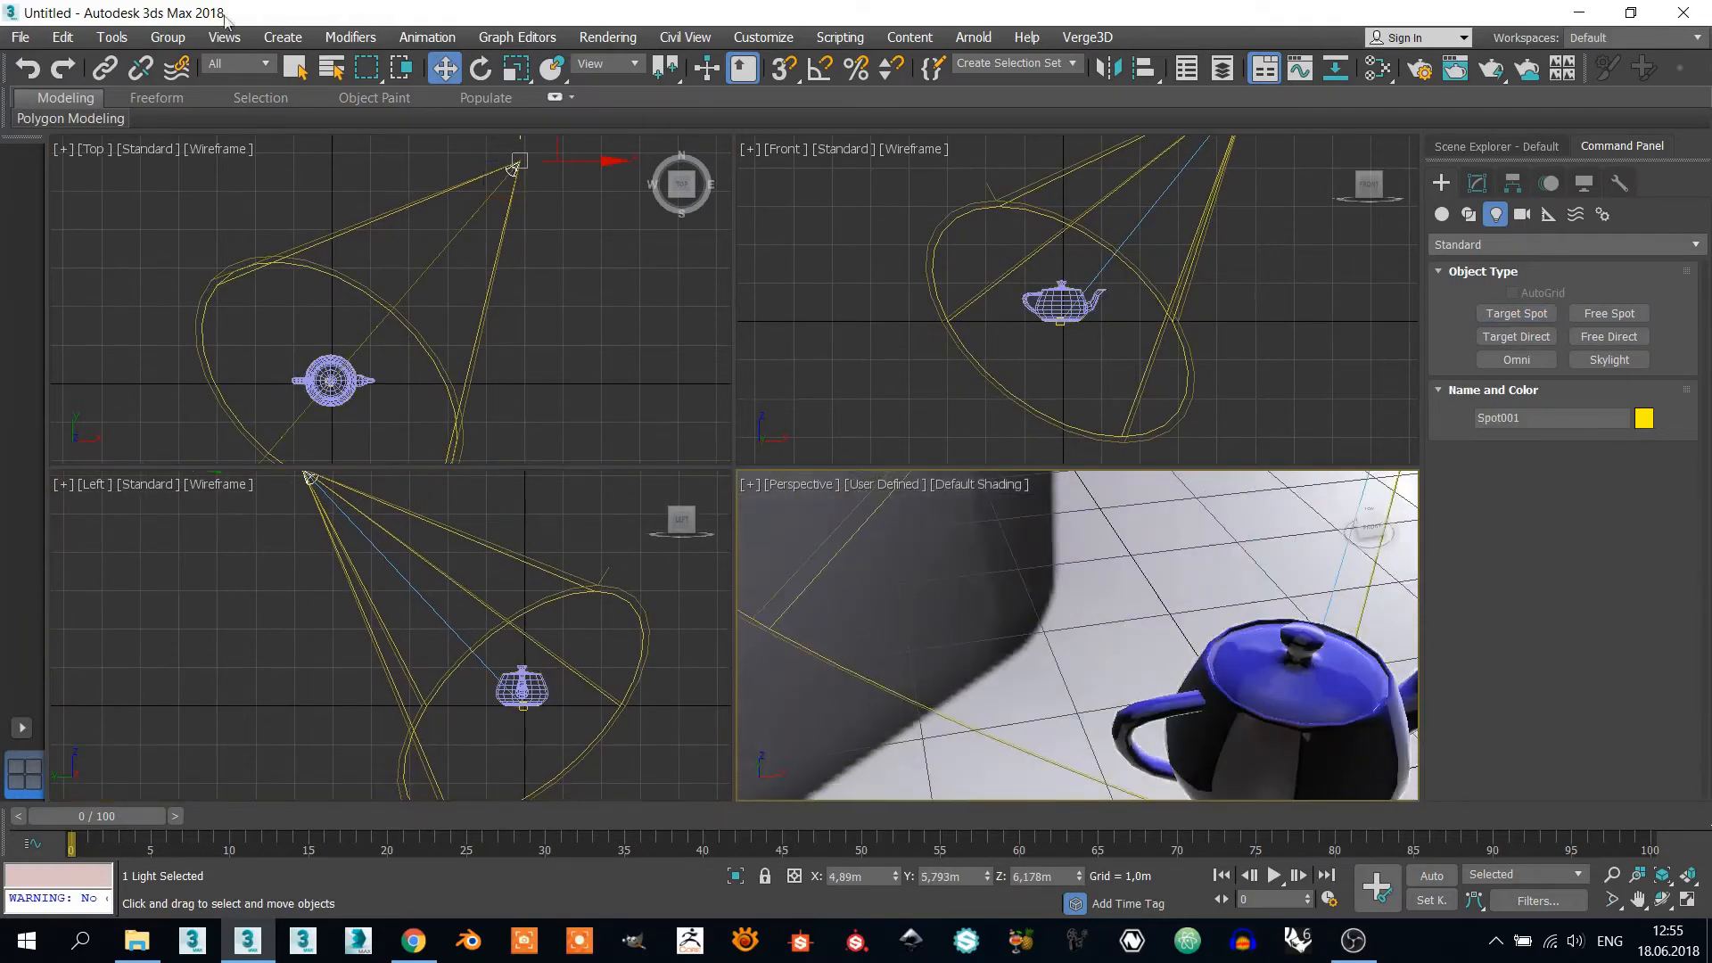
Step: Select the teapot, preview the spotlit scene with Verge3D Sneak Peek in the browser from several angles, and return to 3ds Max
left_click(296, 69)
left_click(1239, 651)
middle_click_drag(1239, 651, 1317, 632, "alt")
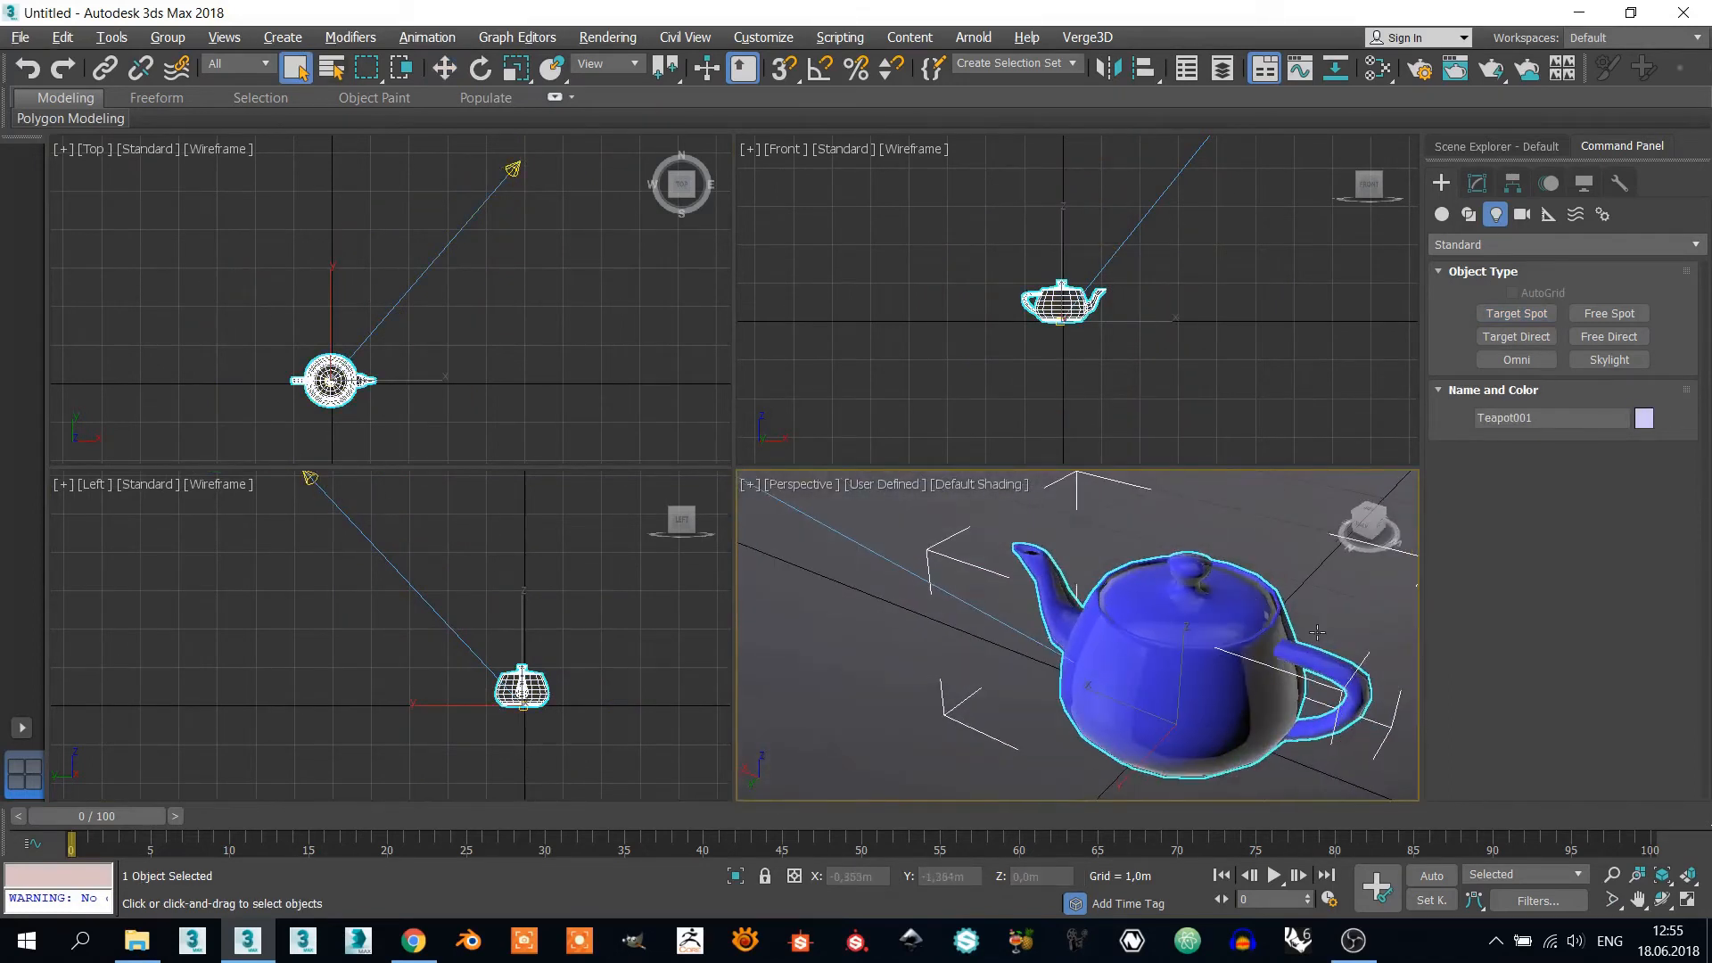
left_click(1087, 37)
left_click(1116, 126)
left_click_drag(760, 419, 915, 470)
left_click_drag(715, 471, 794, 458)
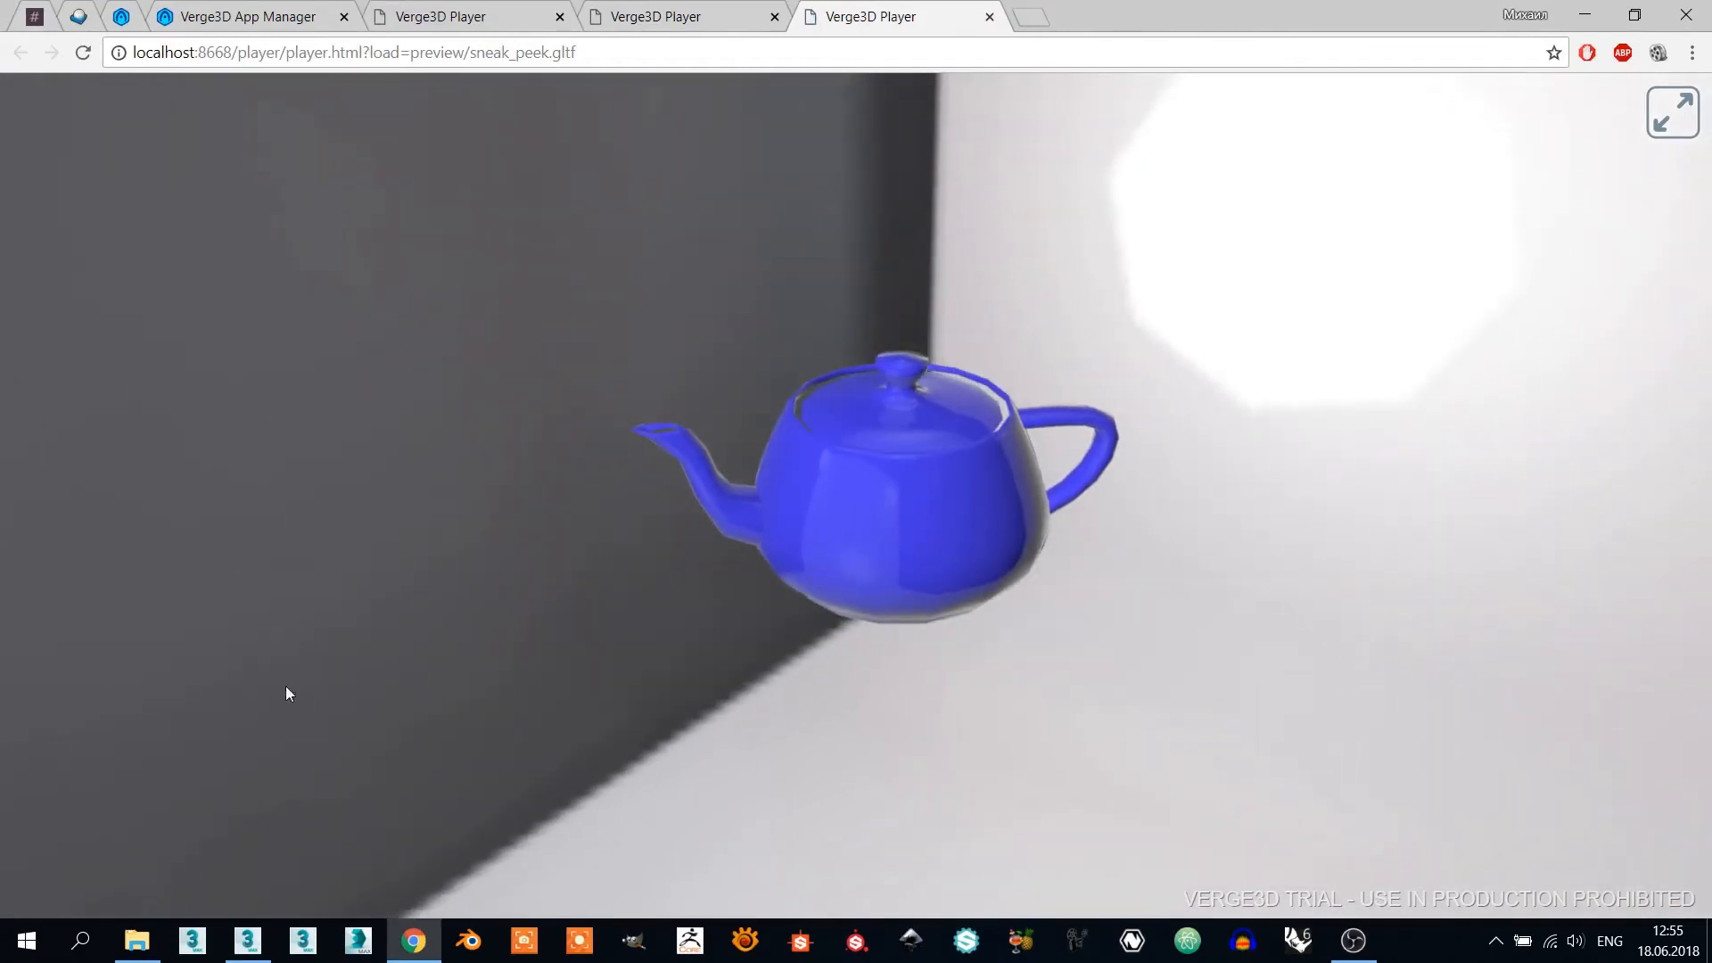
mouse_move(250, 956)
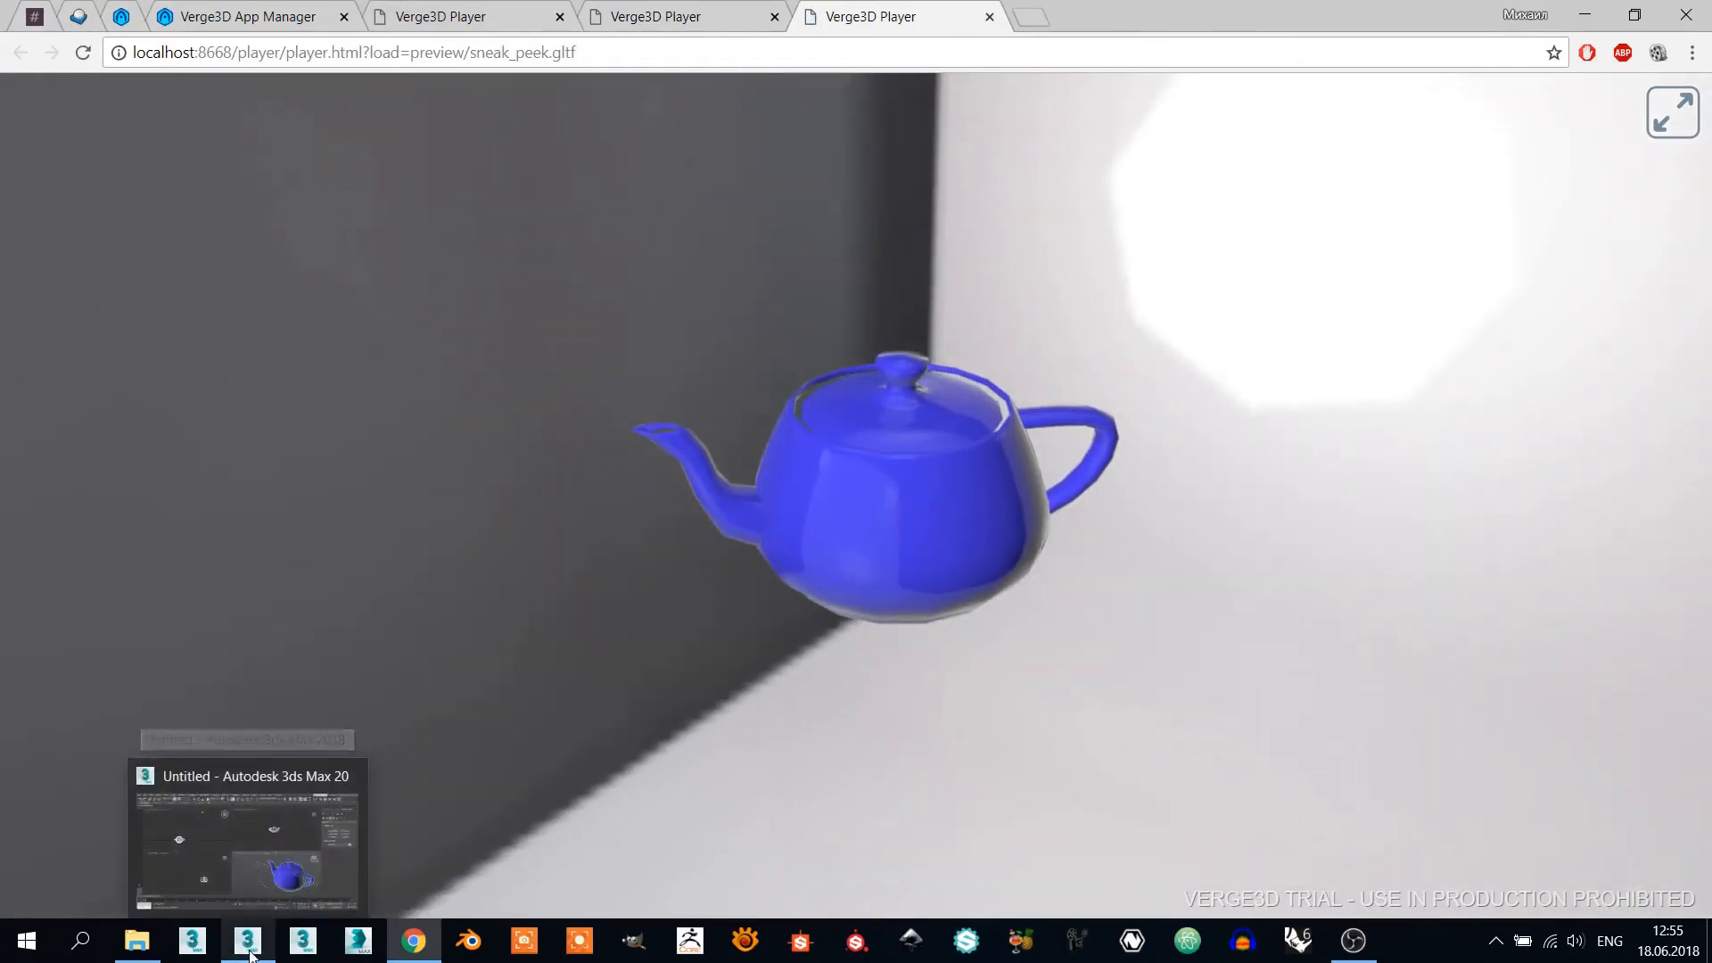
left_click(250, 952)
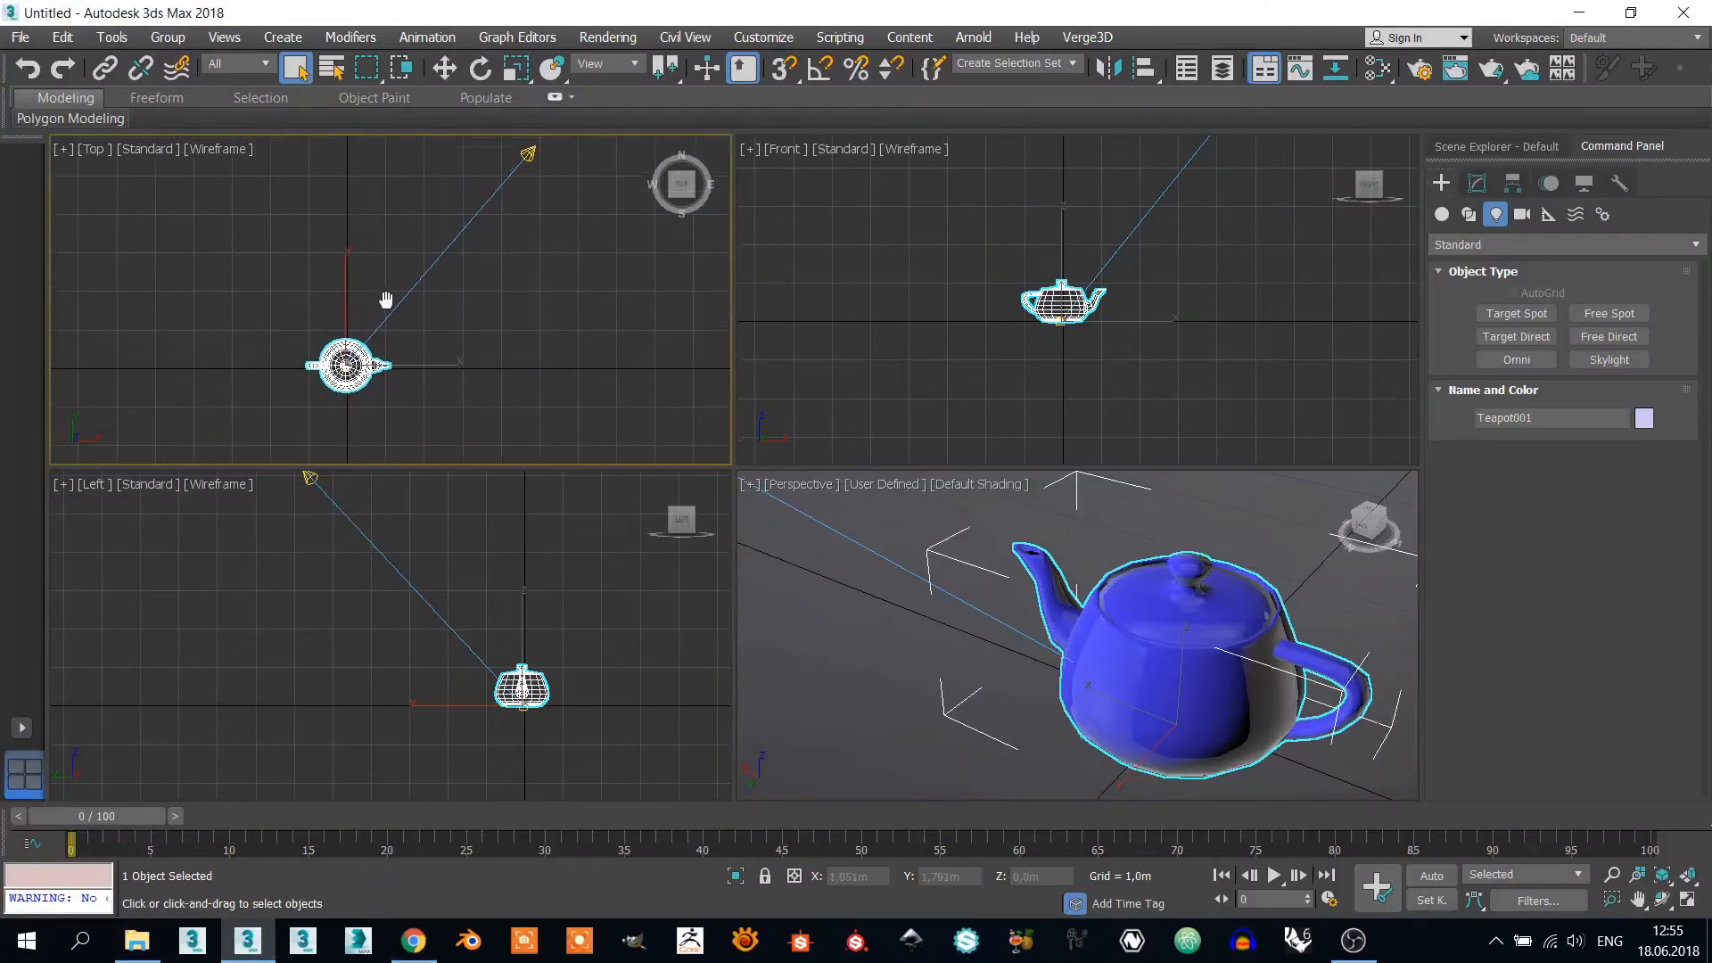
Step: Create a rectangular plane centred under the teapot in the Top view and scale it uniformly to about 66%
left_click(284, 38)
mouse_move(300, 75)
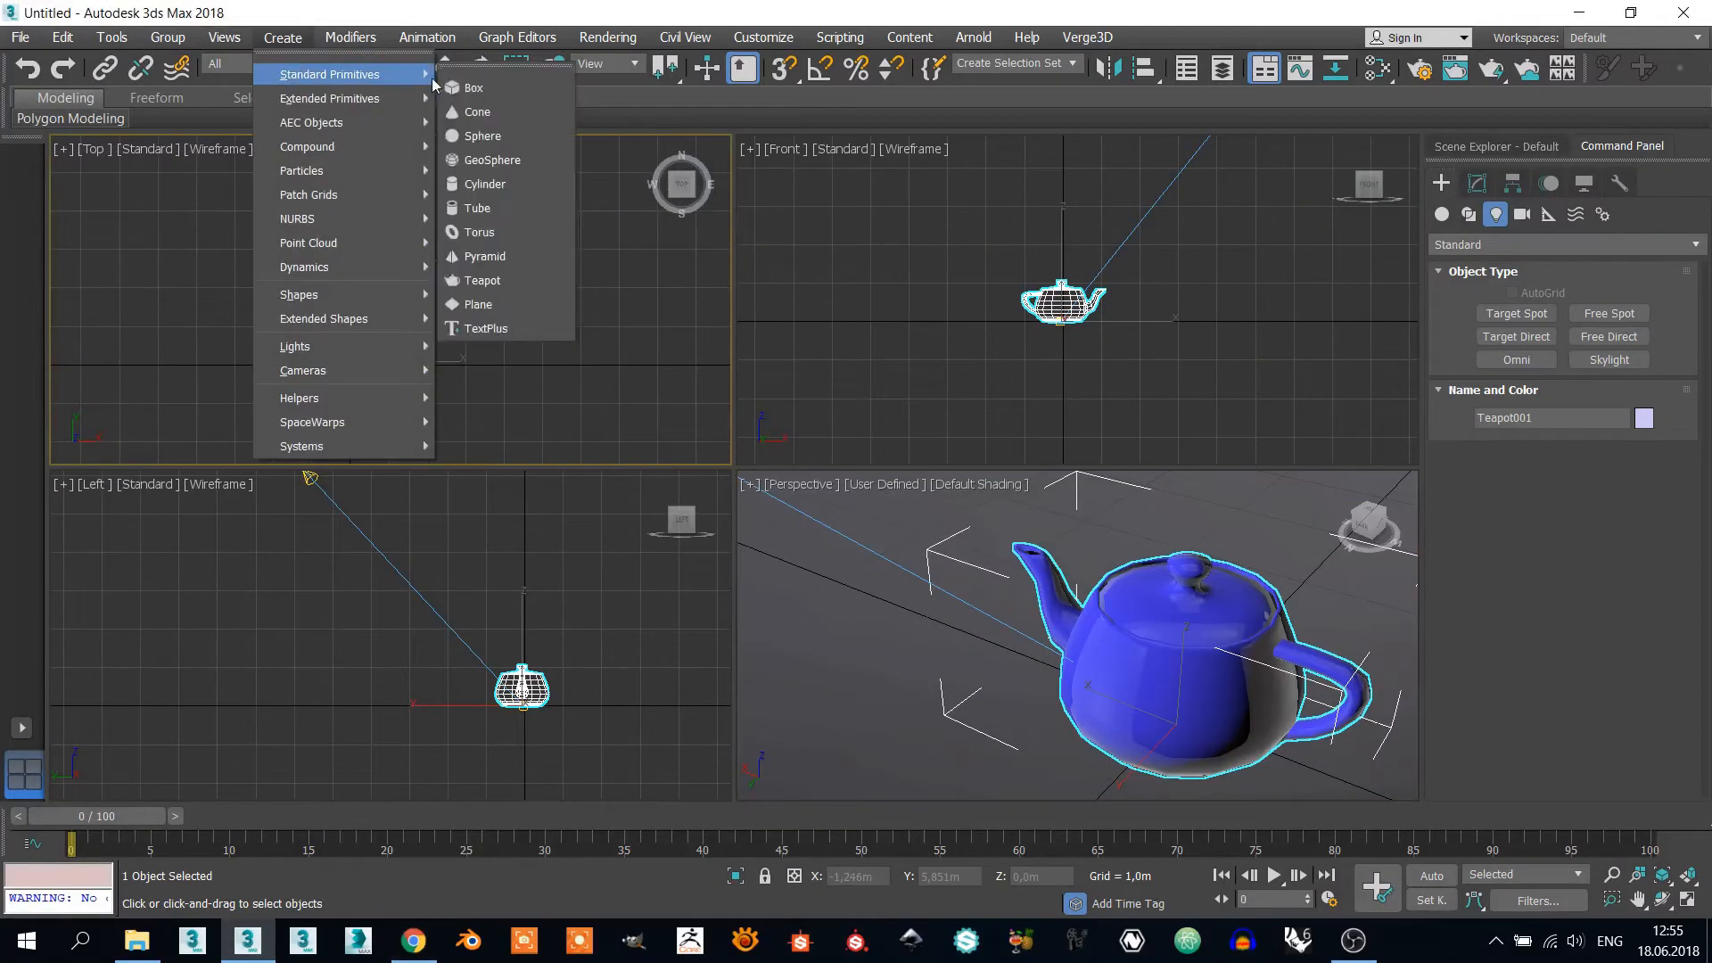
left_click(474, 304)
middle_click_drag(474, 261, 435, 303)
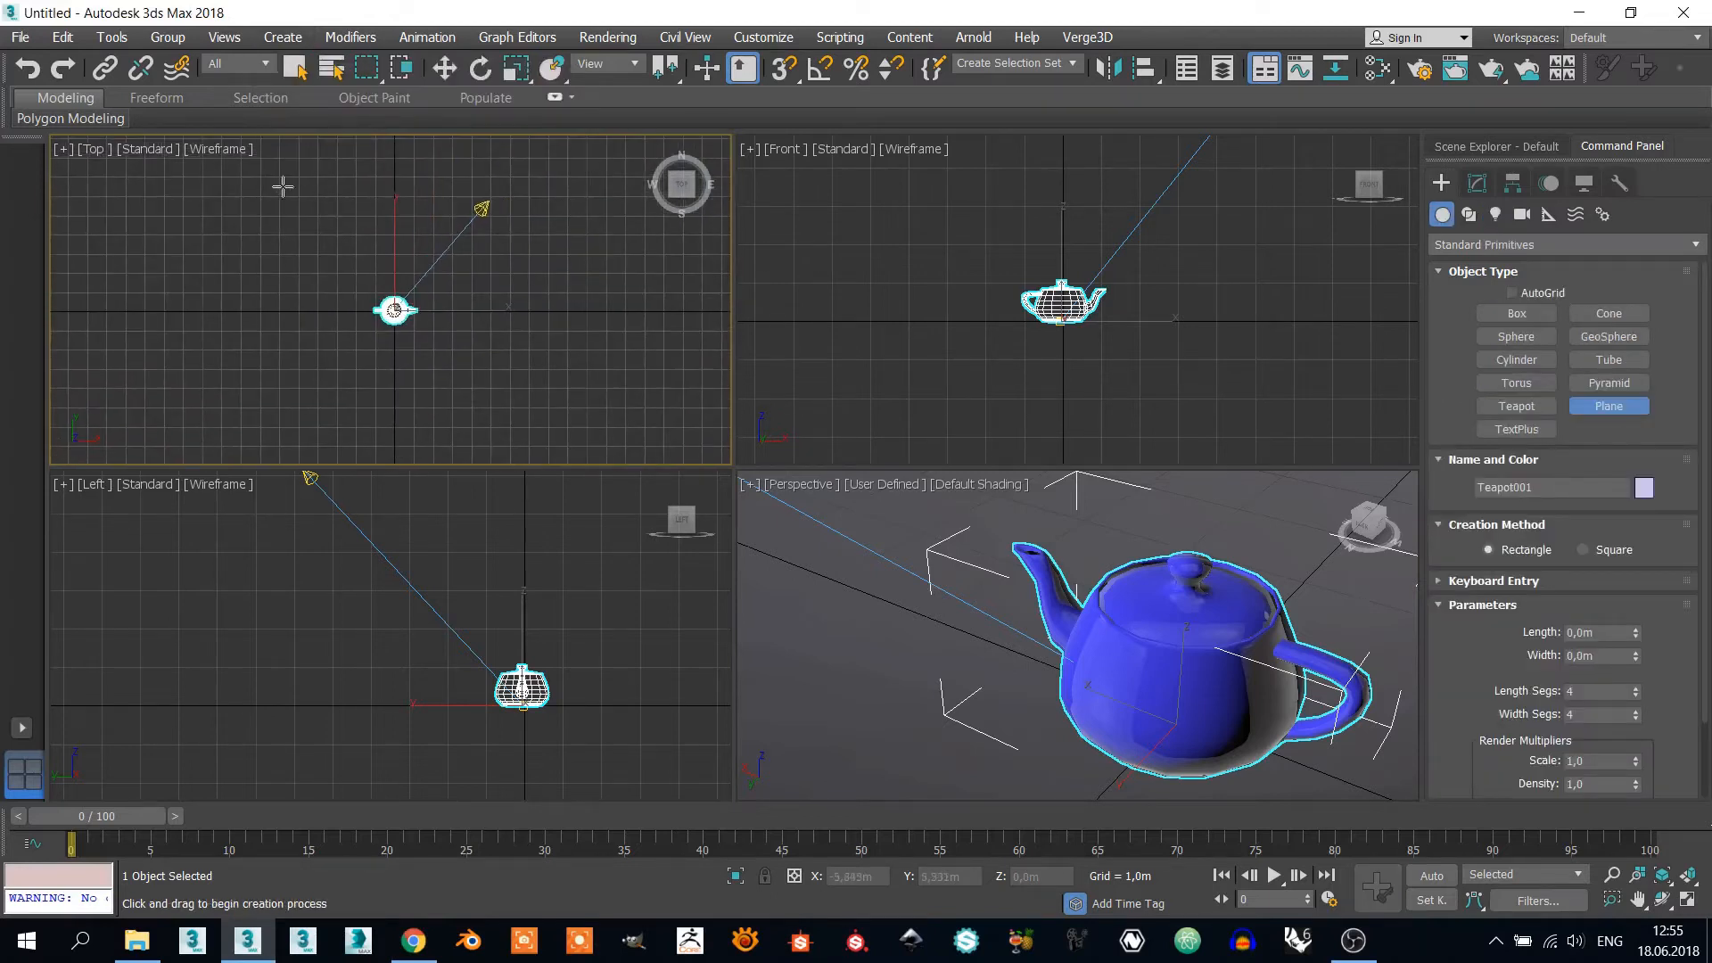
left_click_drag(230, 167, 563, 457)
left_click(516, 68)
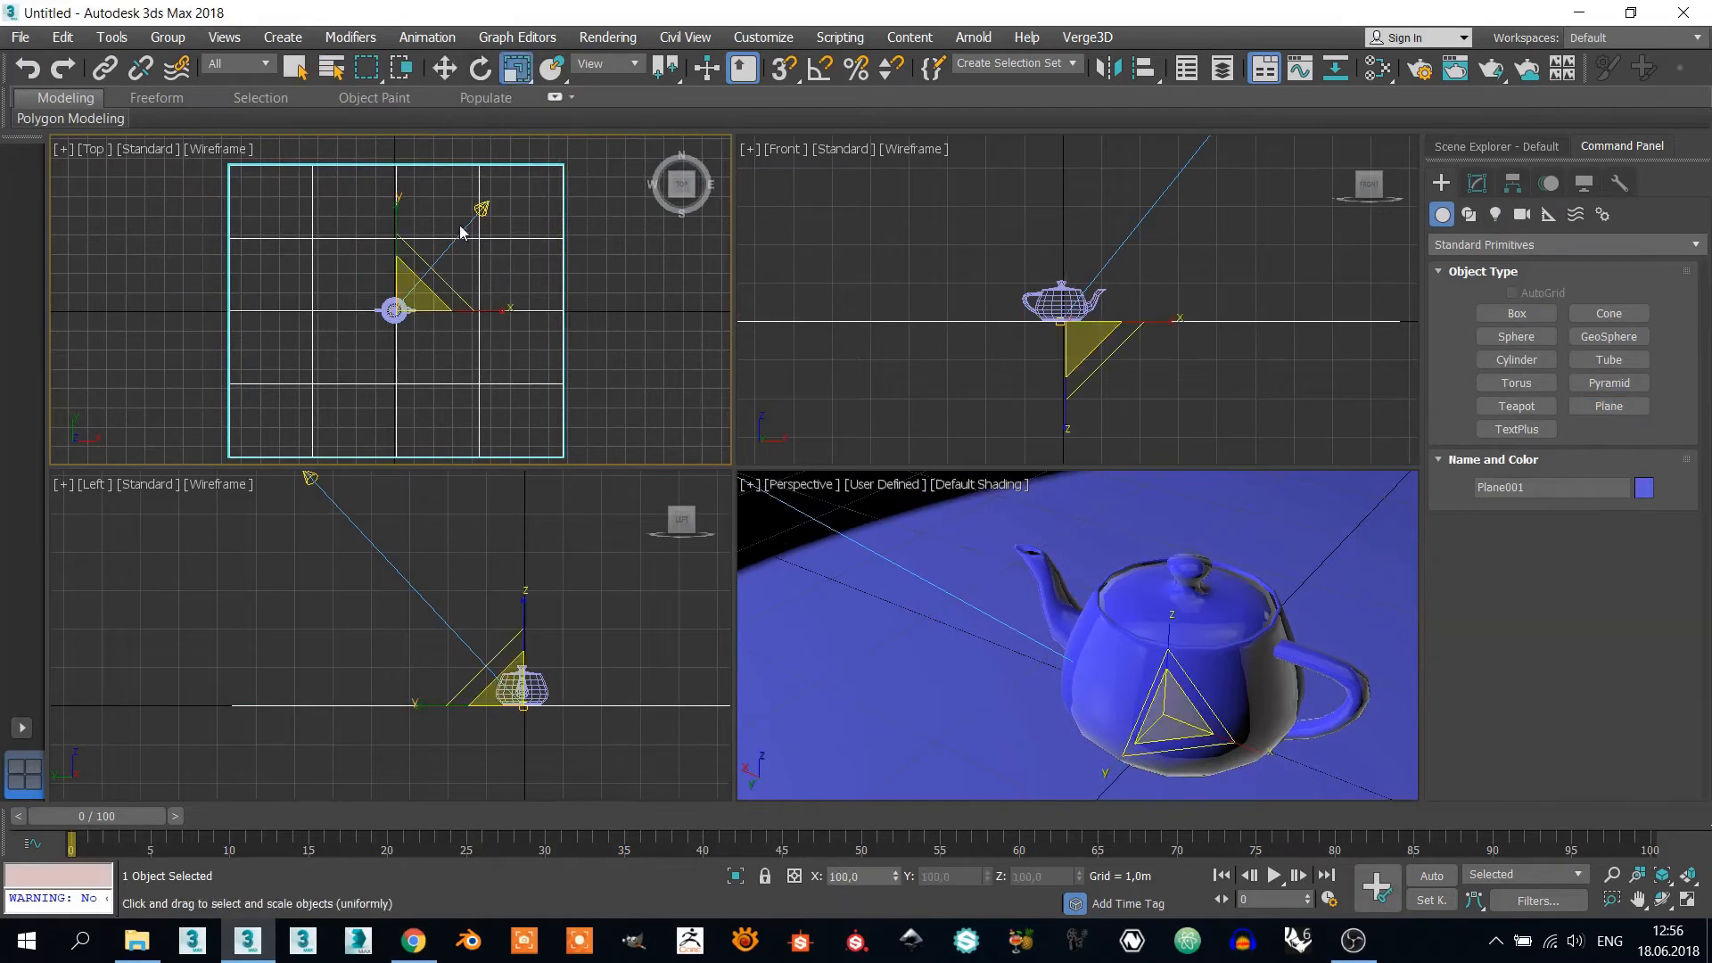
left_click_drag(416, 298, 393, 349)
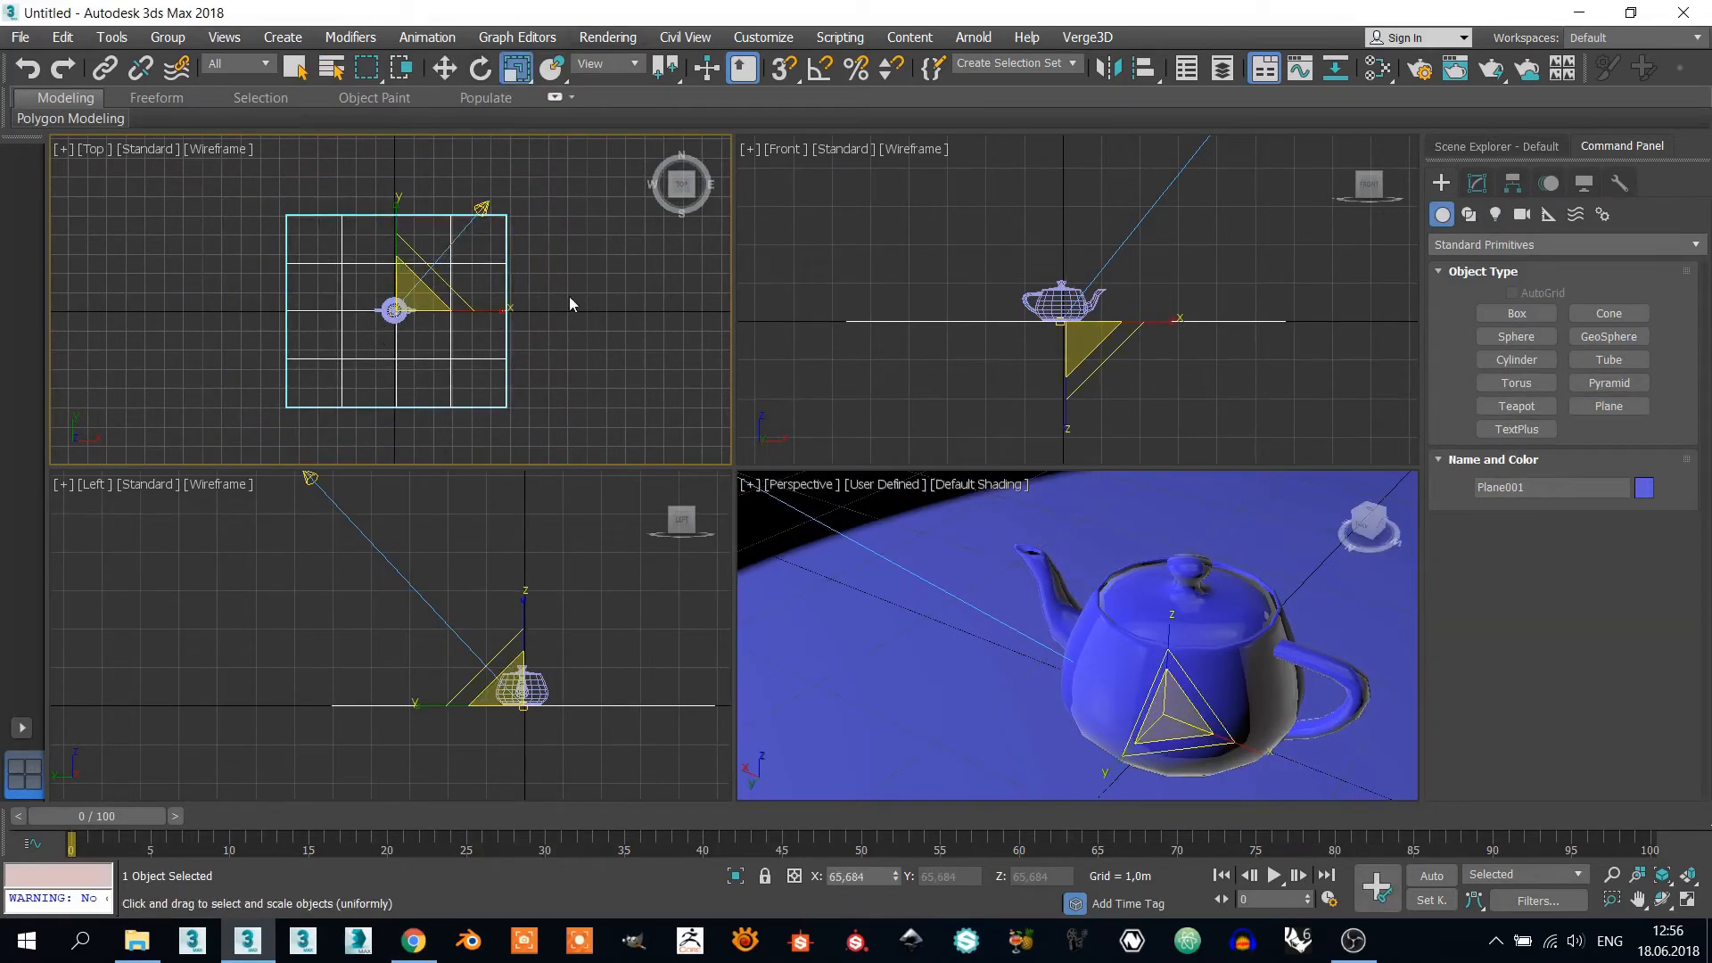
Step: Add a new Standard material in the Slate Material Editor, assign it to the plane, and close the editor
key("m")
scroll(111, 584, "down", 10)
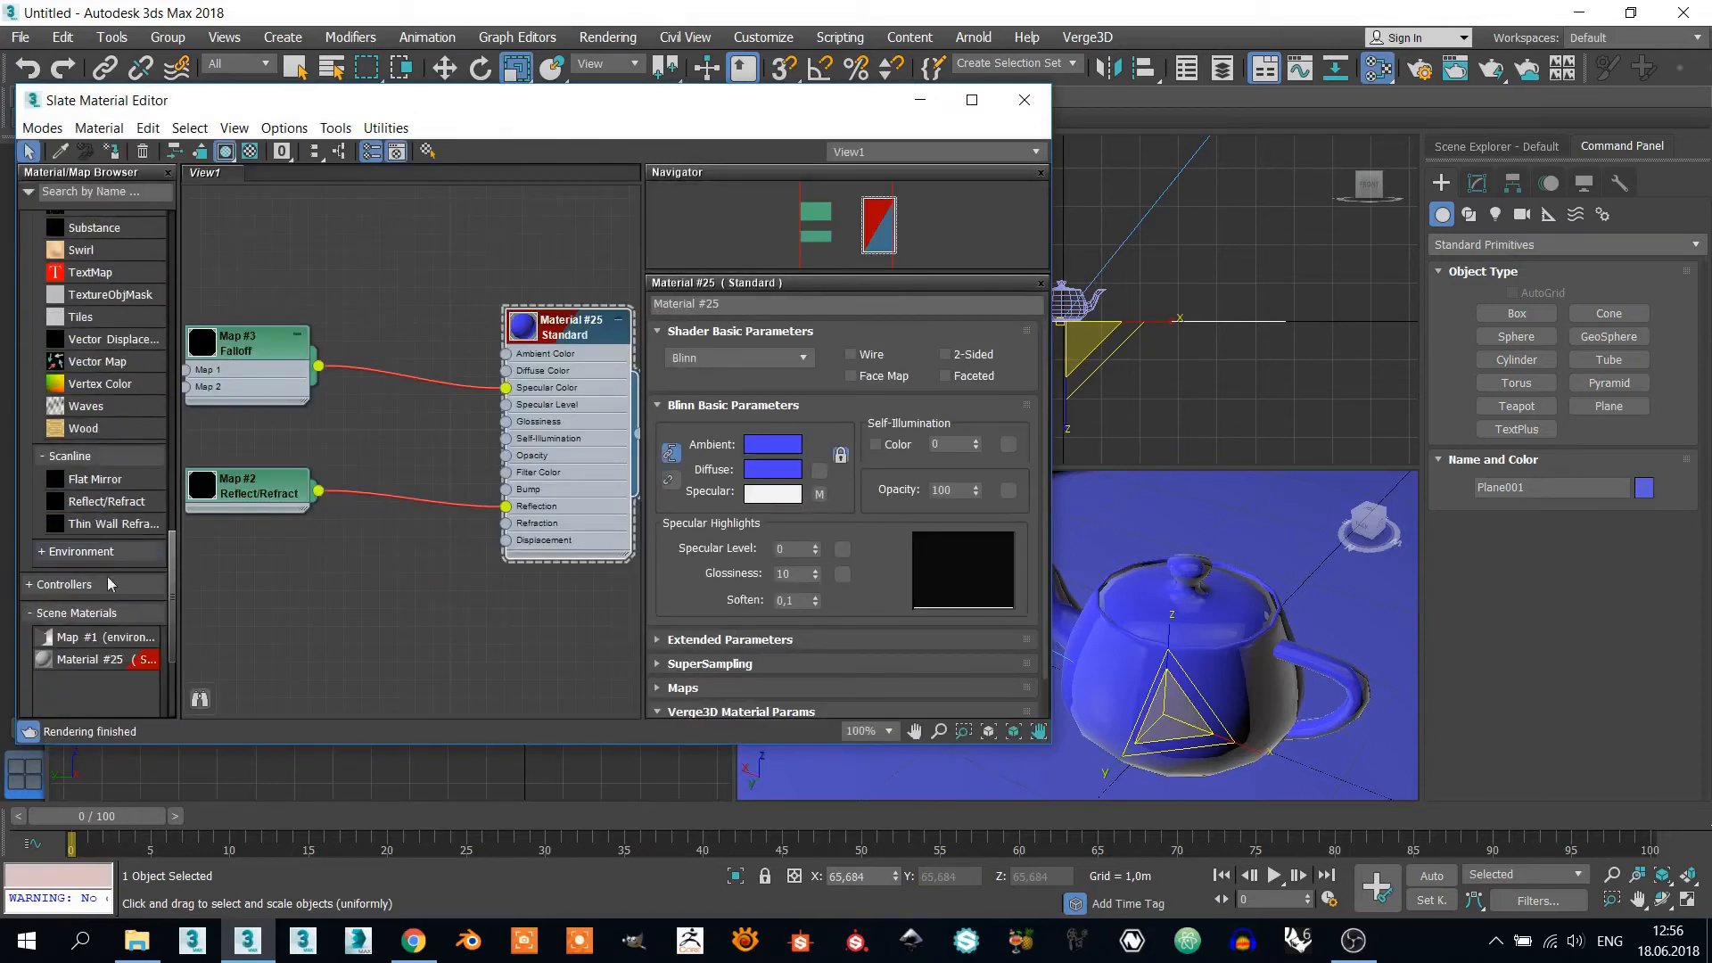
scroll(98, 553, "up", 10)
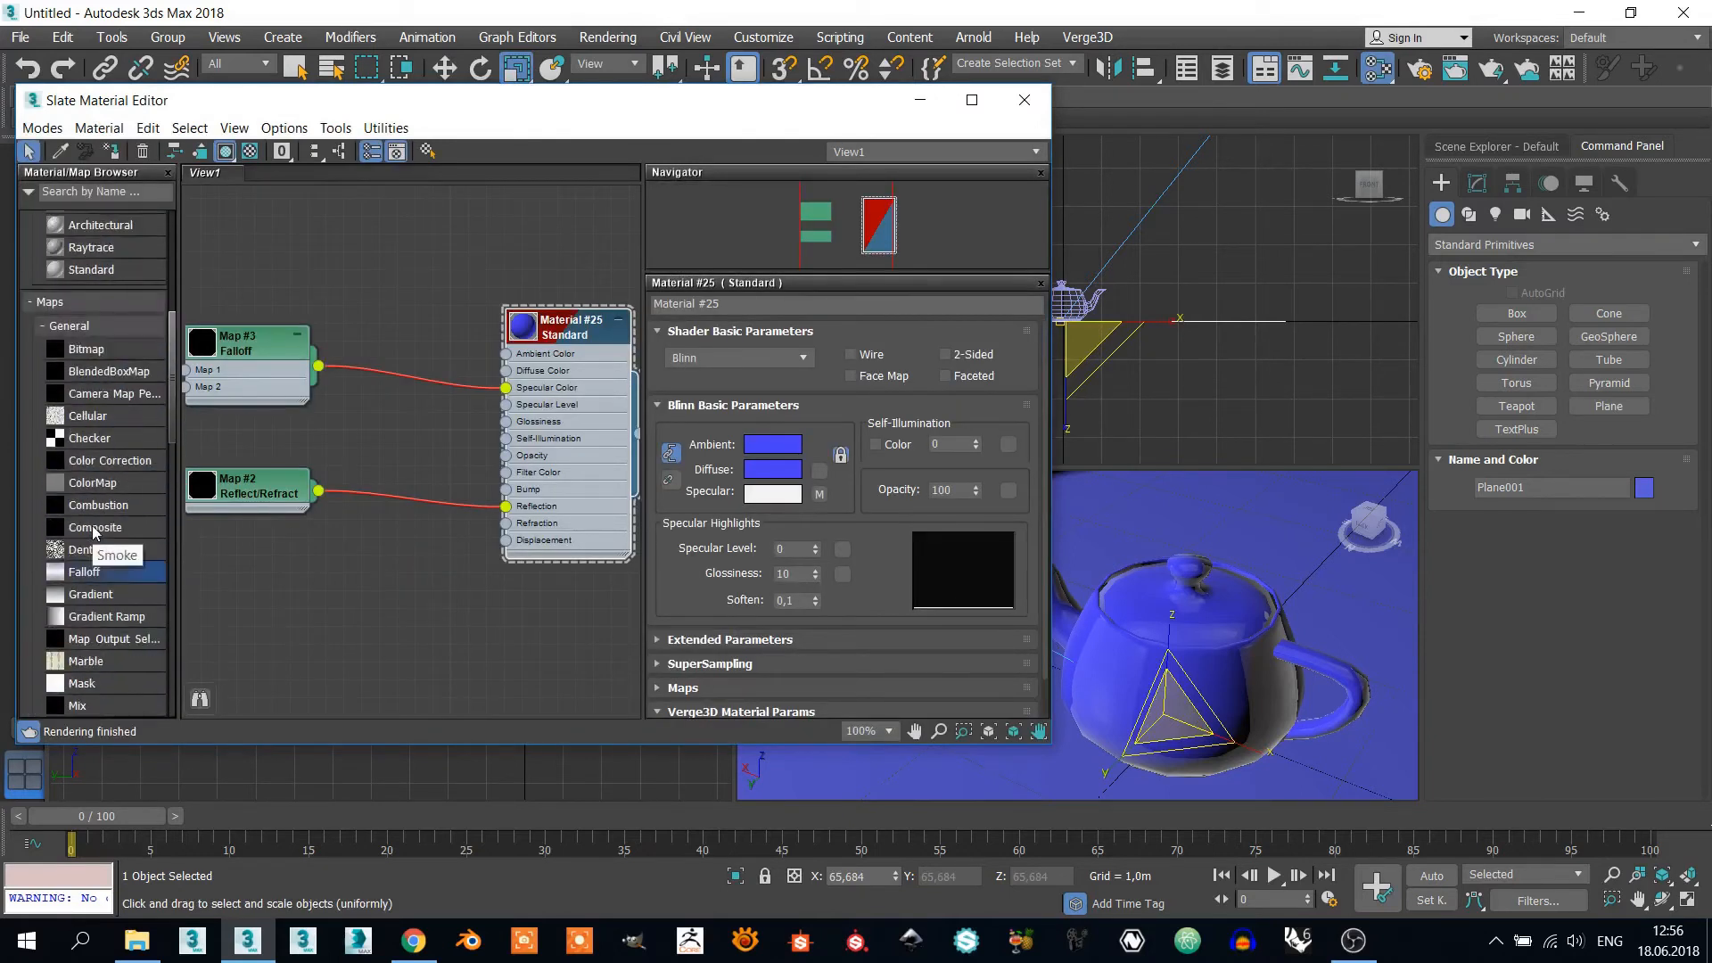
scroll(95, 532, "up", 3)
left_click_drag(544, 635, 567, 634)
double_click(566, 634)
left_click(112, 152)
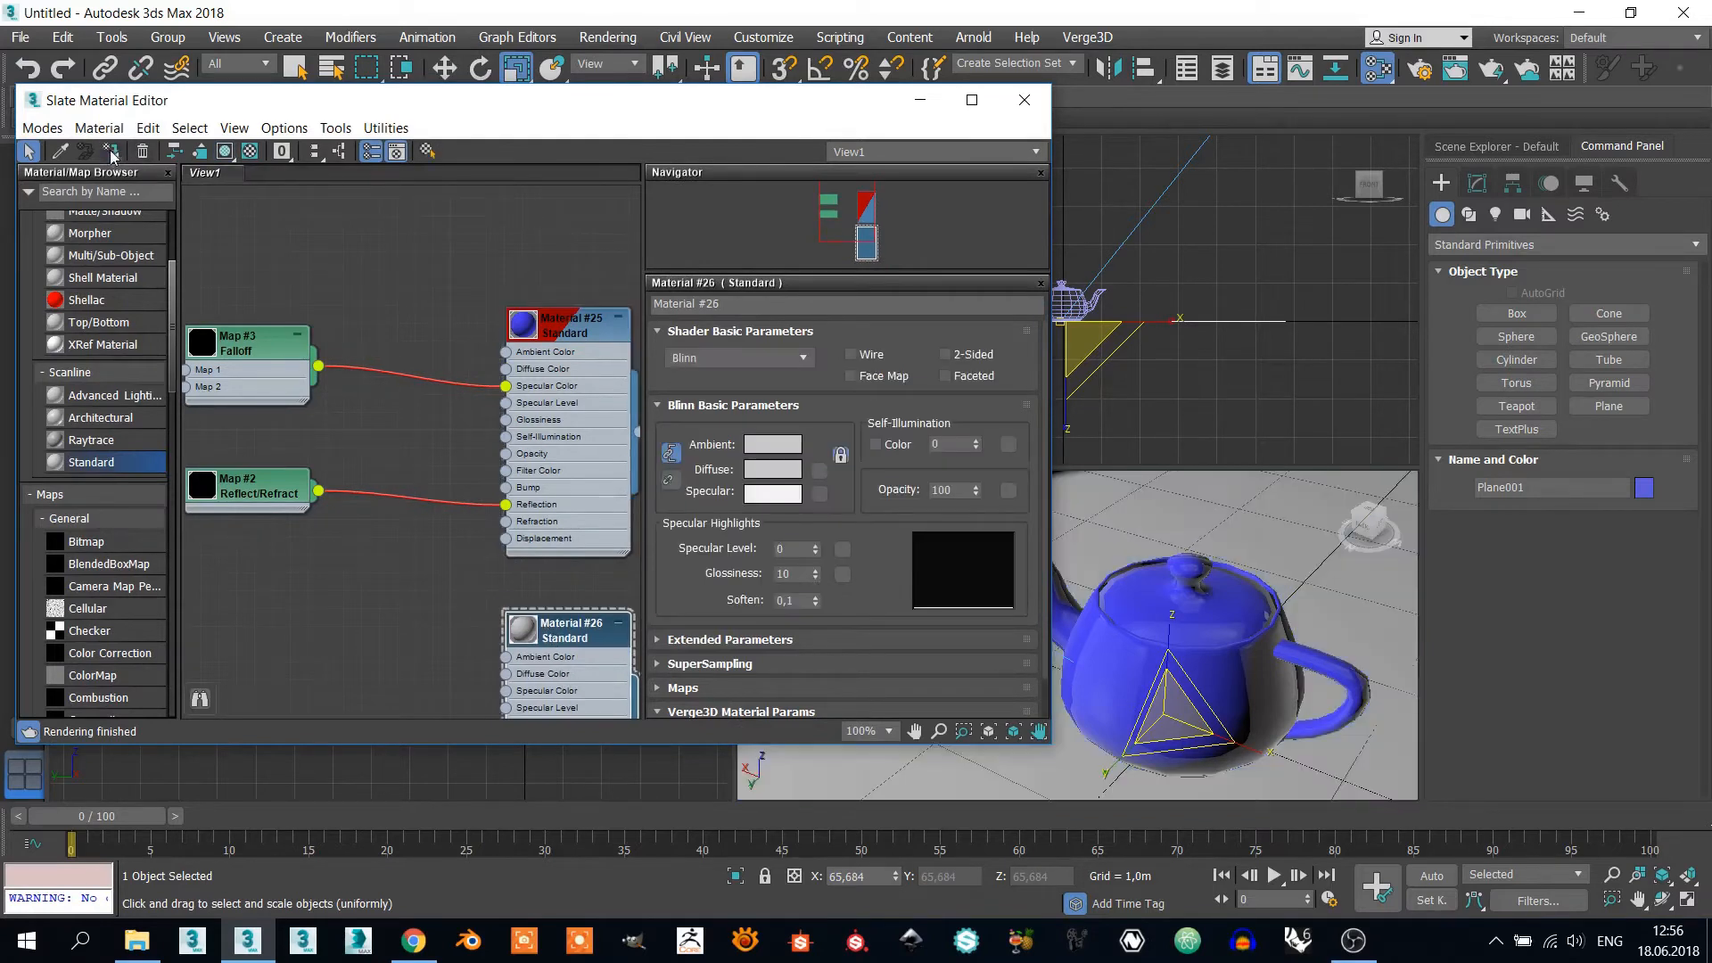
left_click(1024, 100)
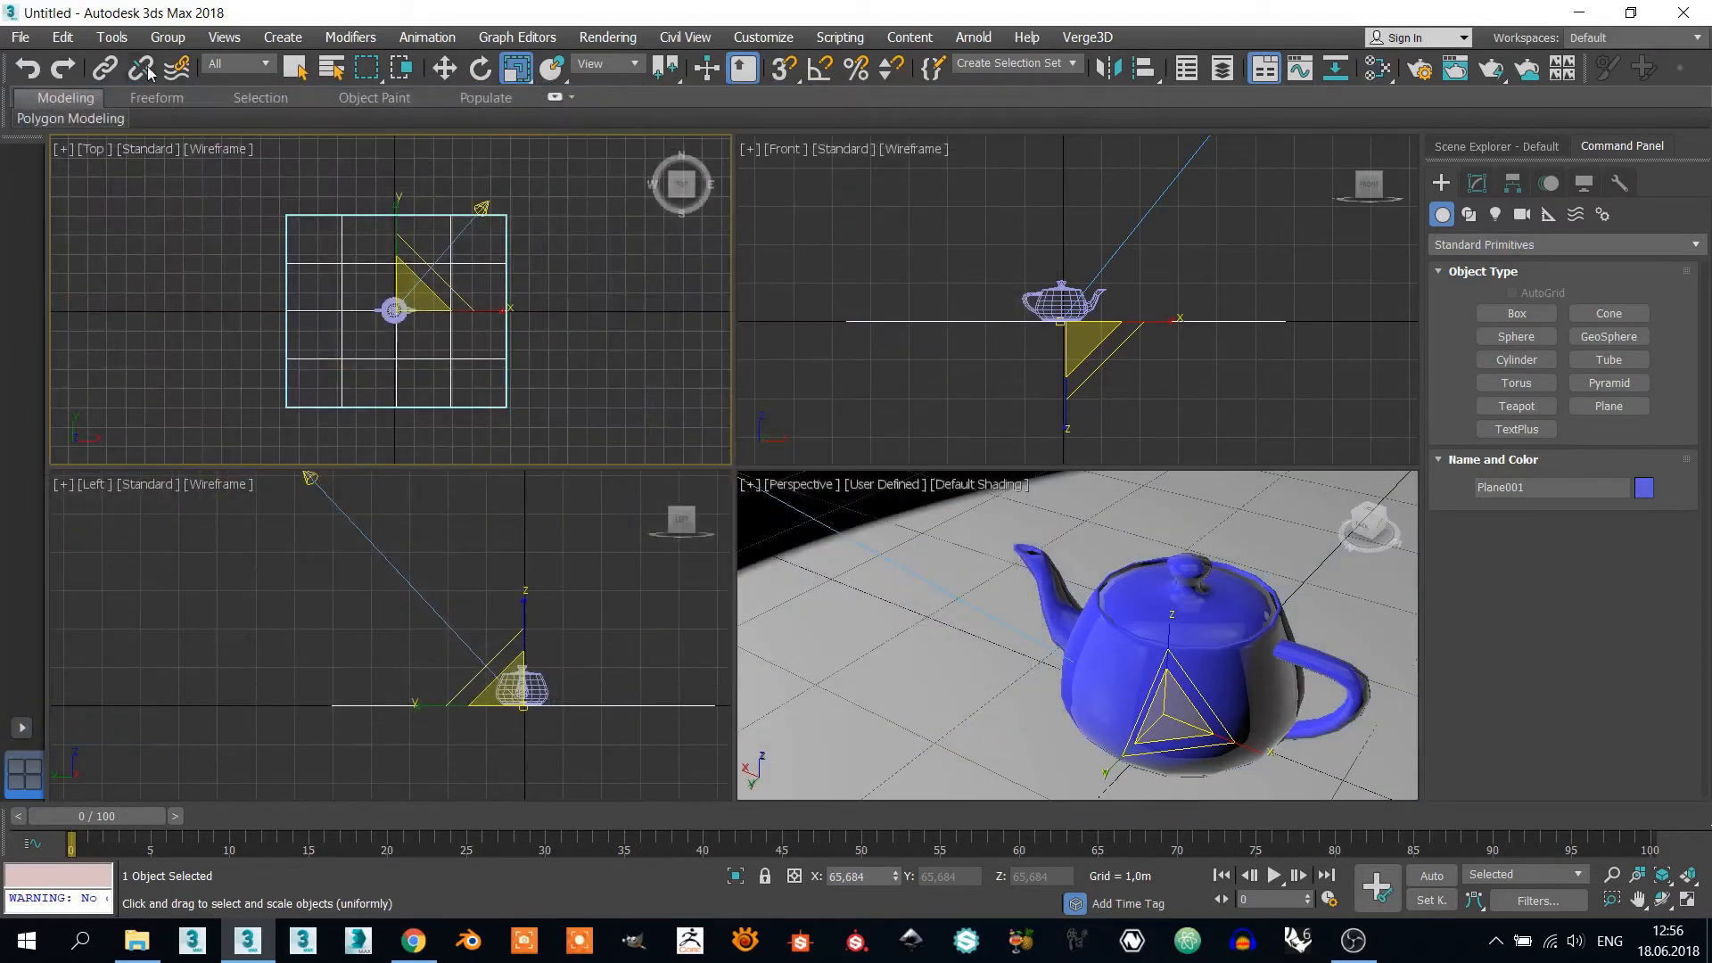
Step: Select the spotlight, turn on its shadows, and expand its Shadow Parameters
left_click(295, 68)
left_click(481, 208)
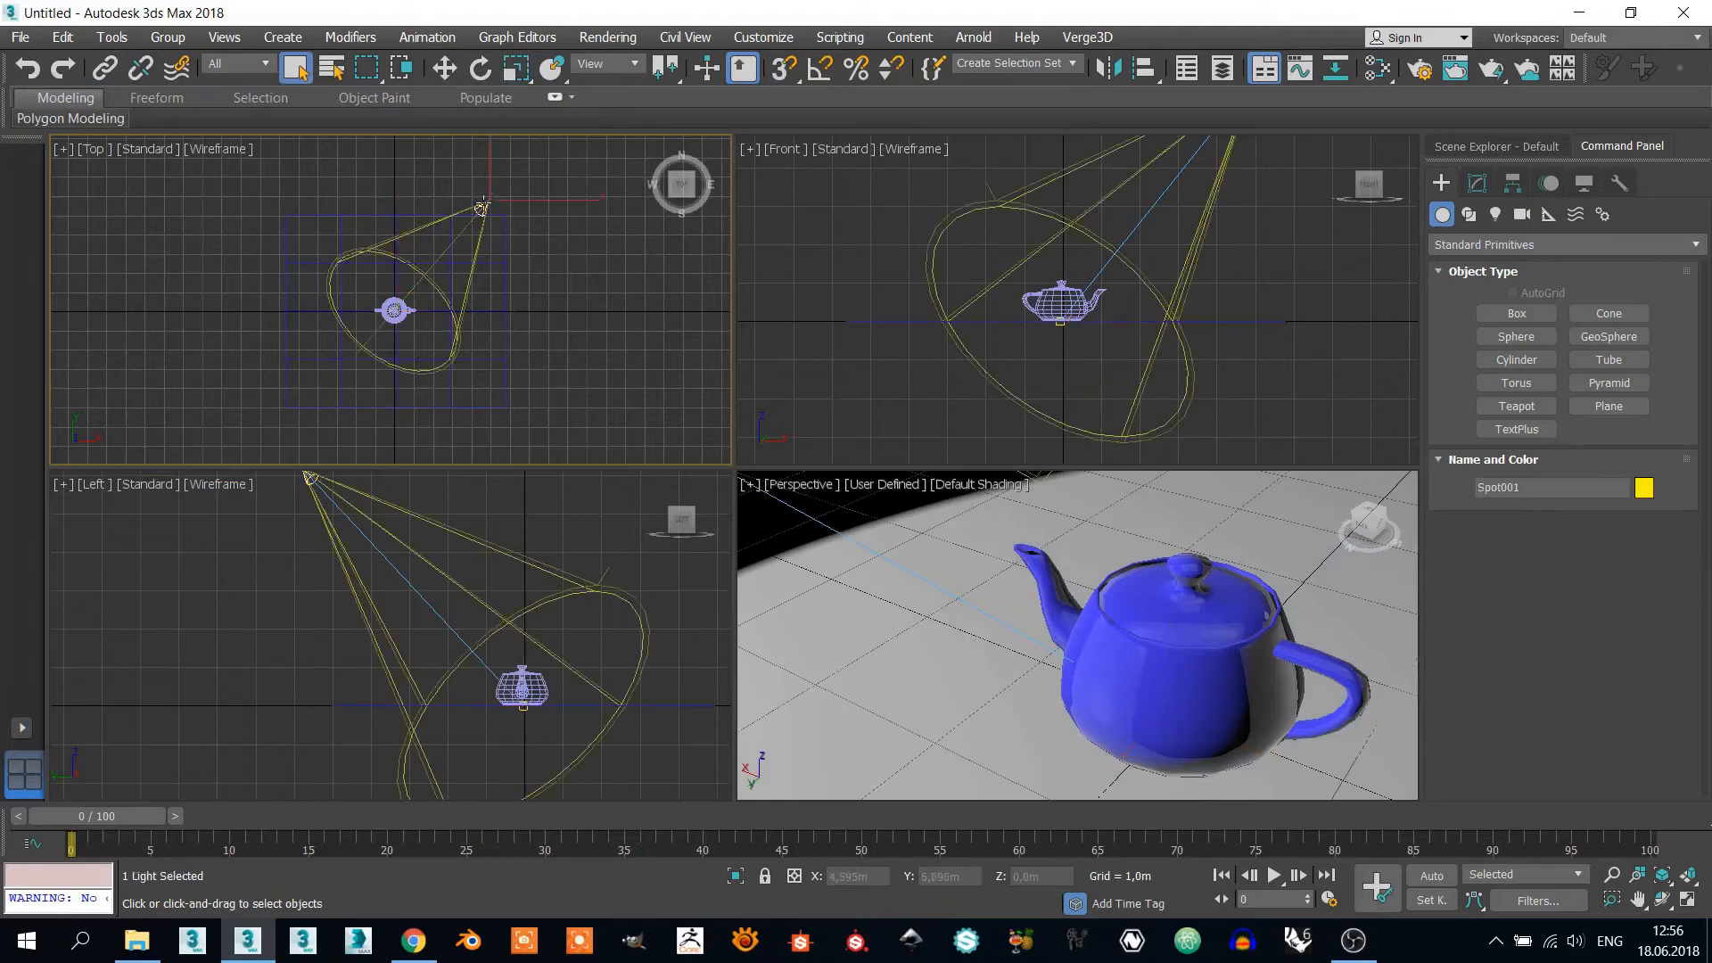
left_click(1477, 182)
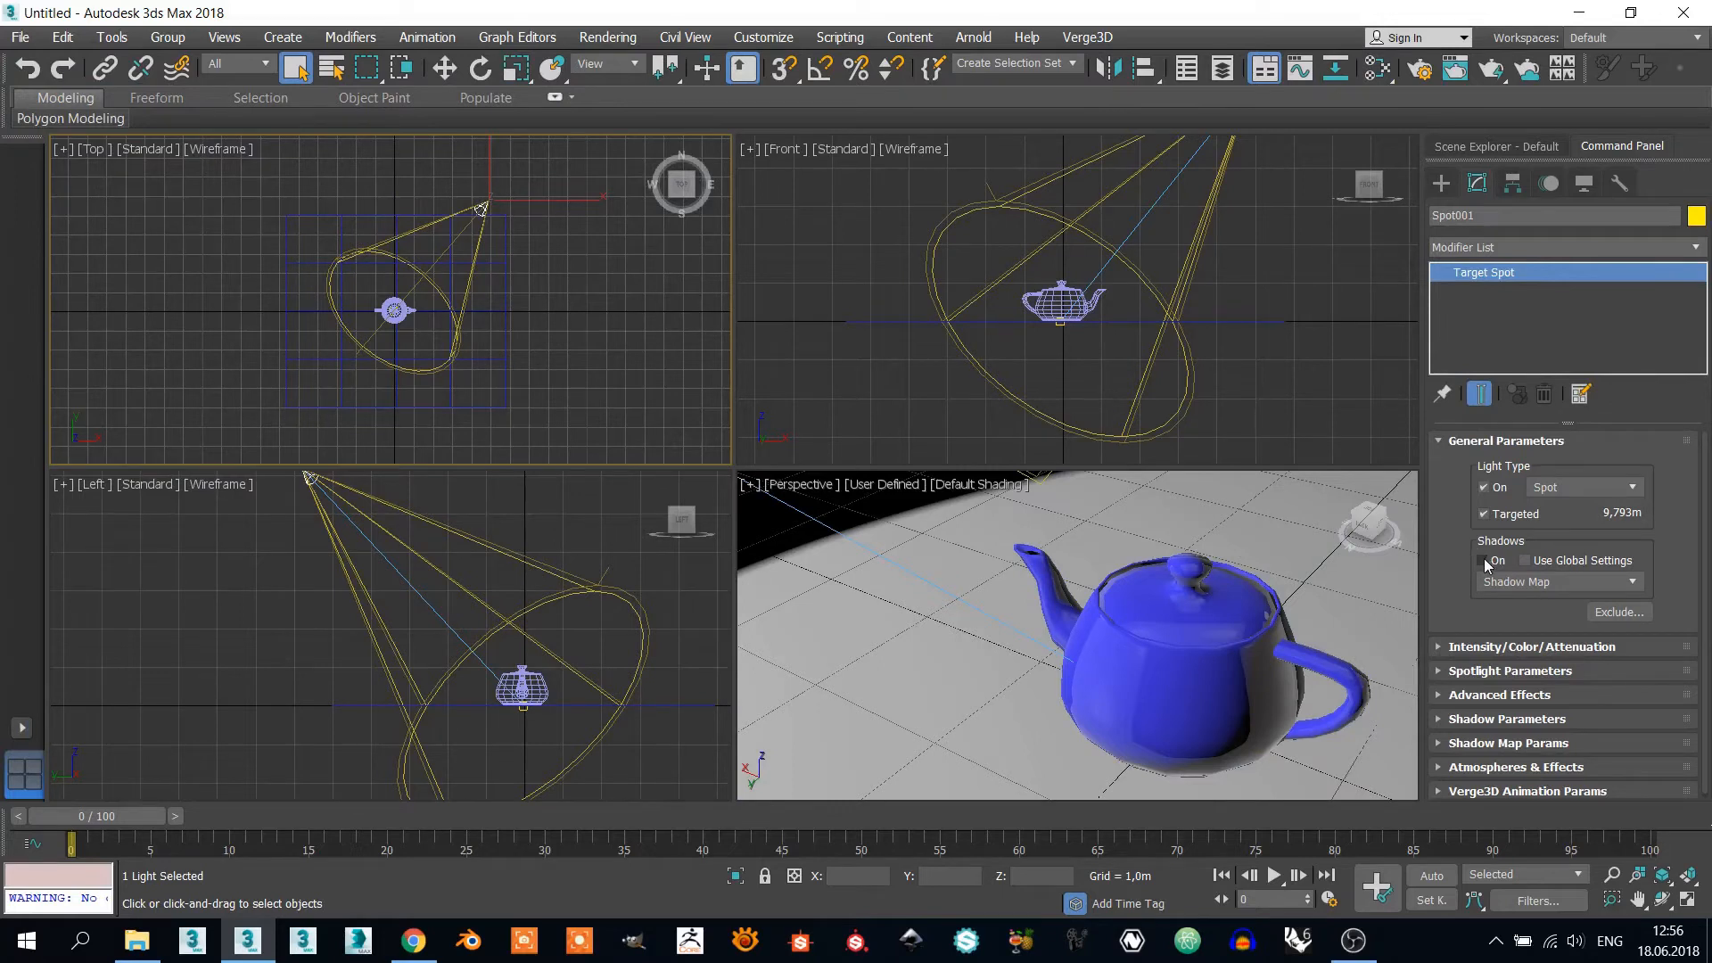
left_click(1482, 561)
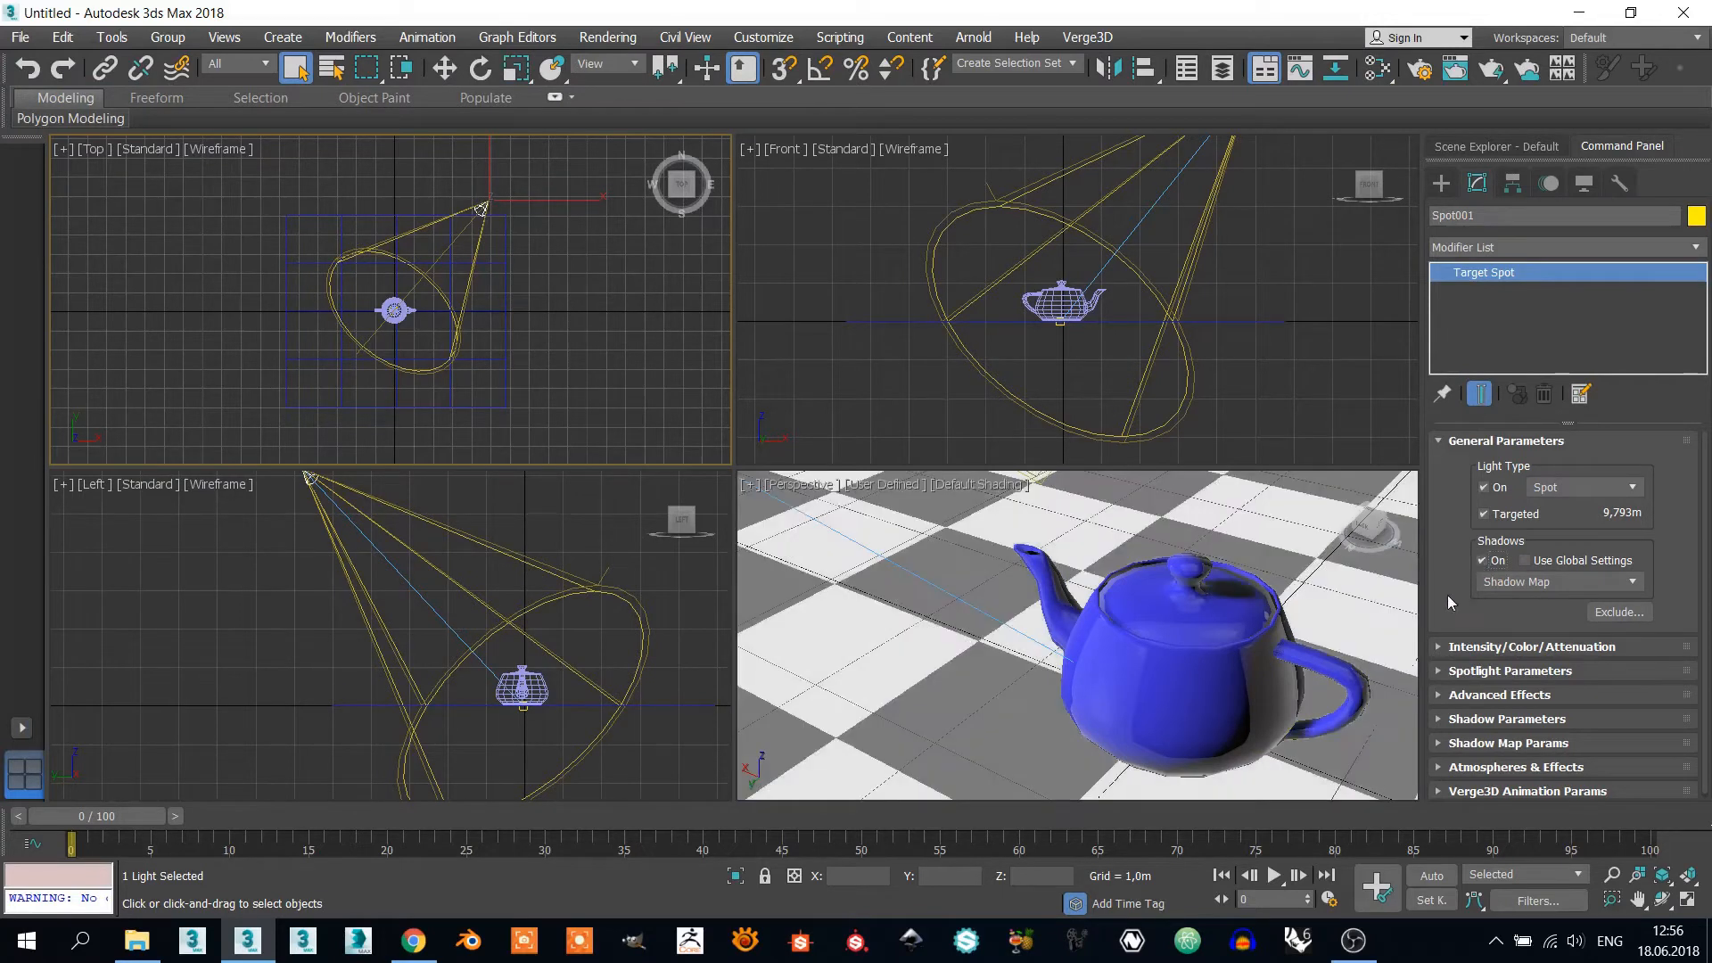
middle_click_drag(1249, 635, 1102, 590, "alt")
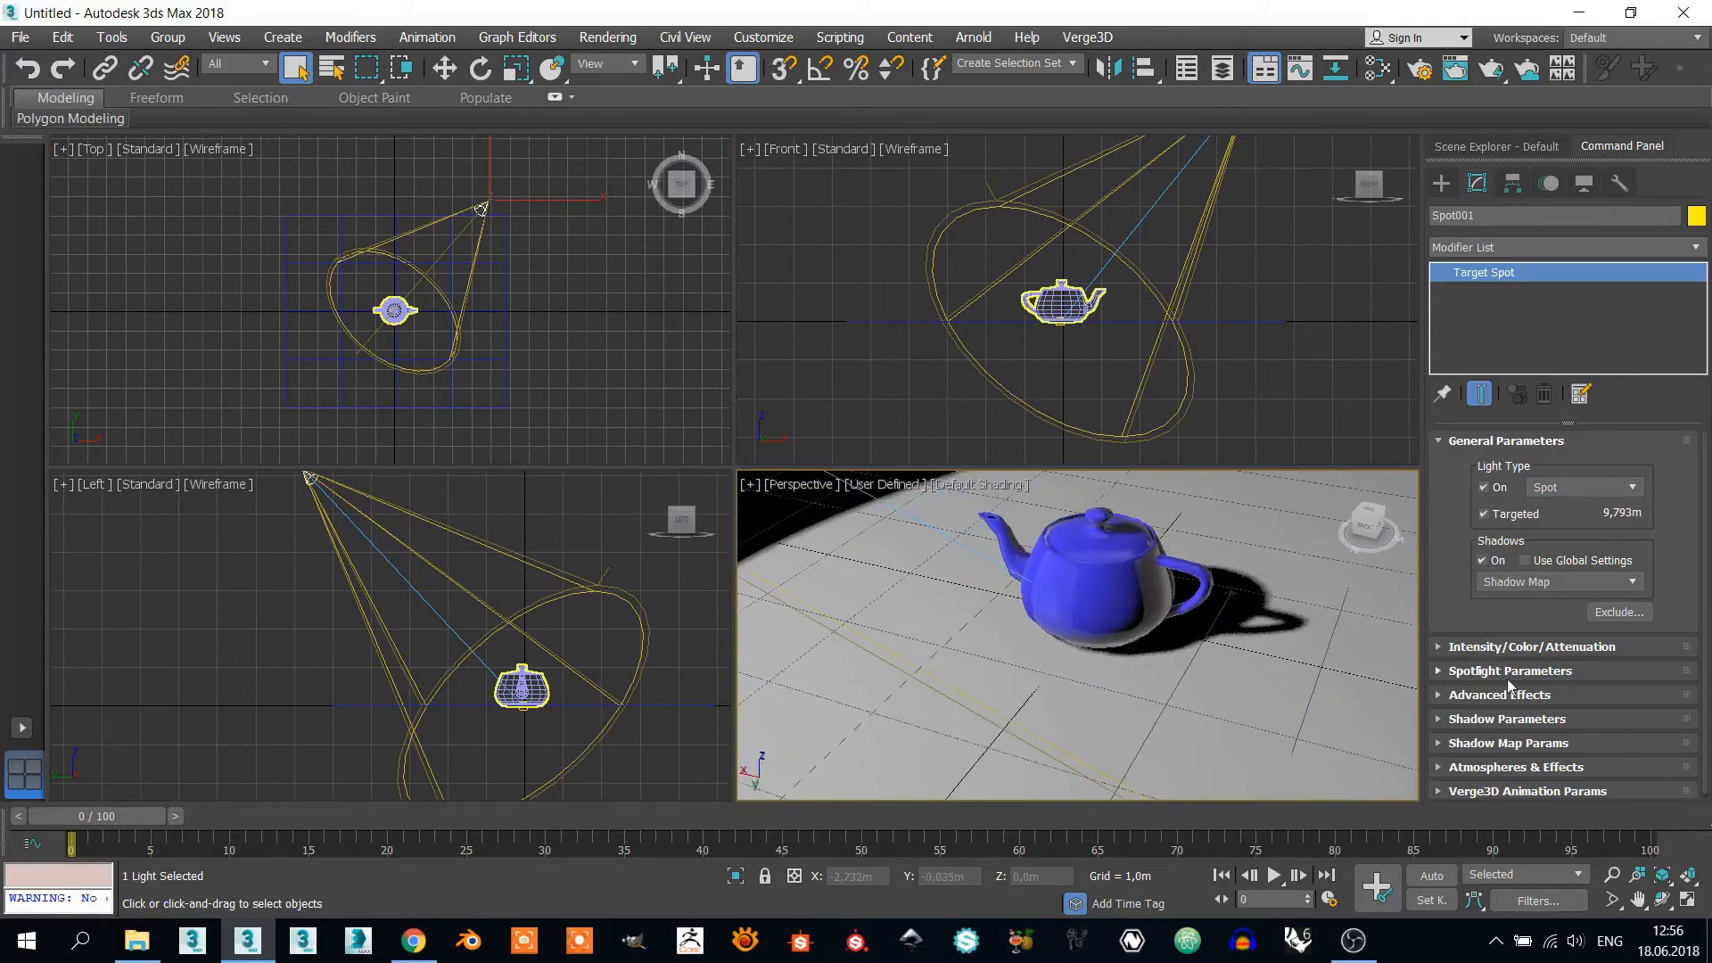
left_click(1486, 719)
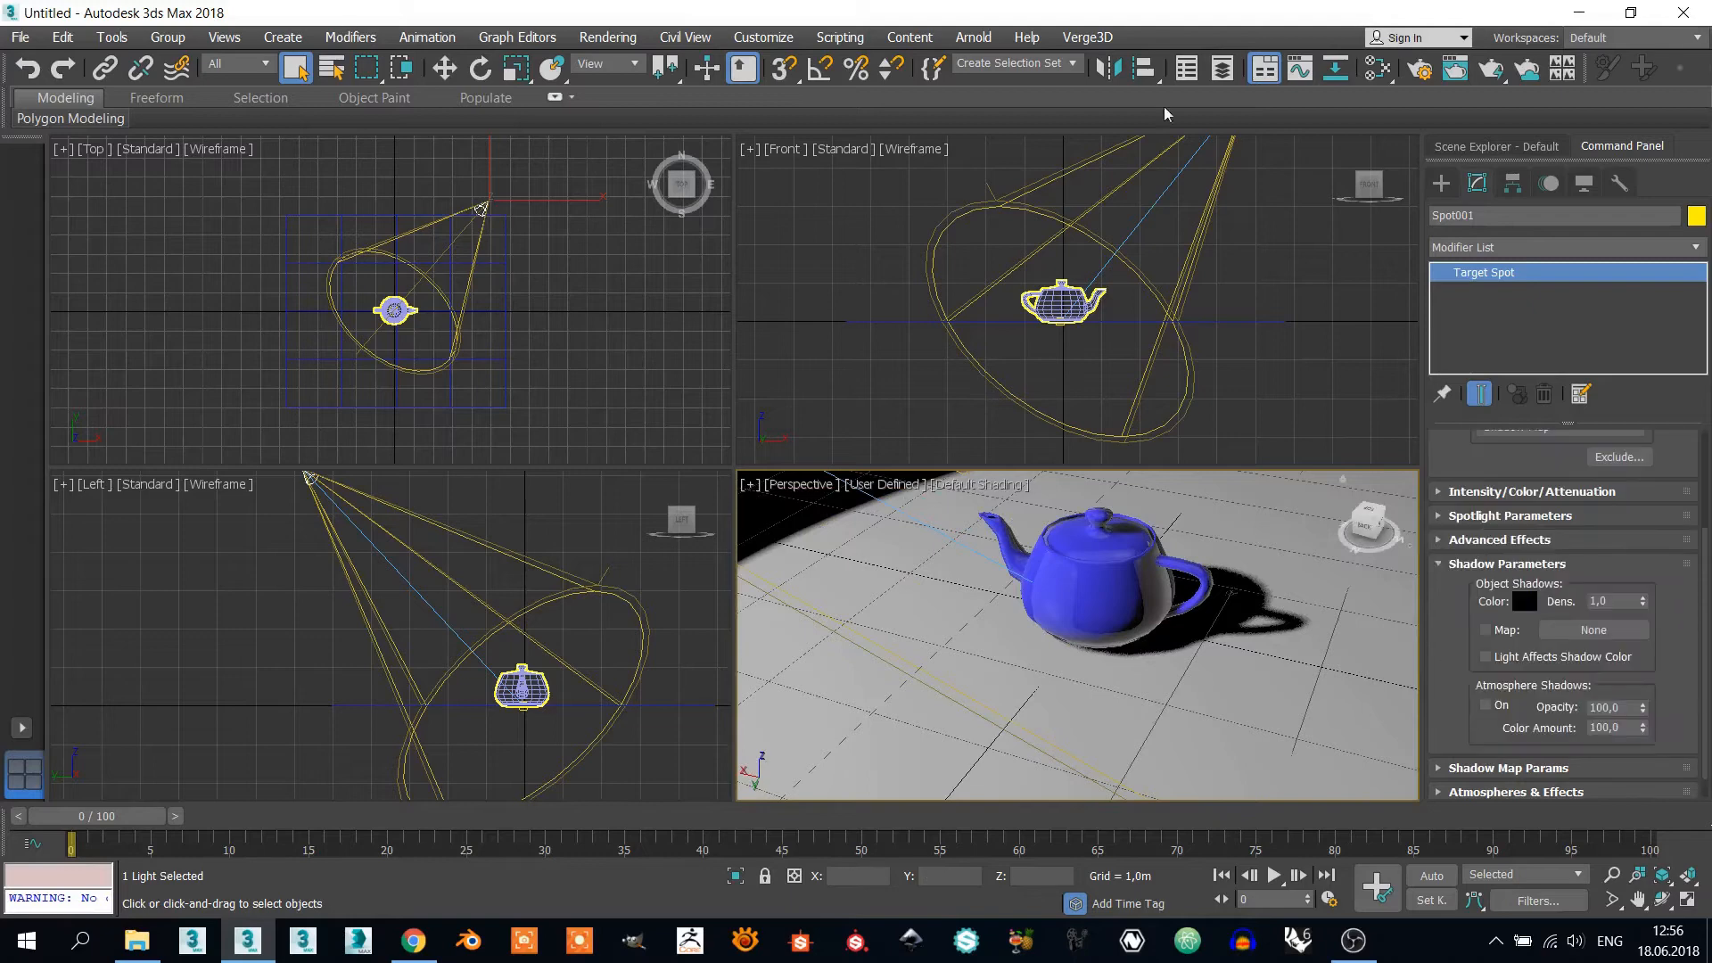
Step: Preview the teapot's shadow on the plane with Verge3D Sneak Peek in the browser, orbit around it, and return to 3ds Max
left_click(1086, 36)
left_click(1113, 126)
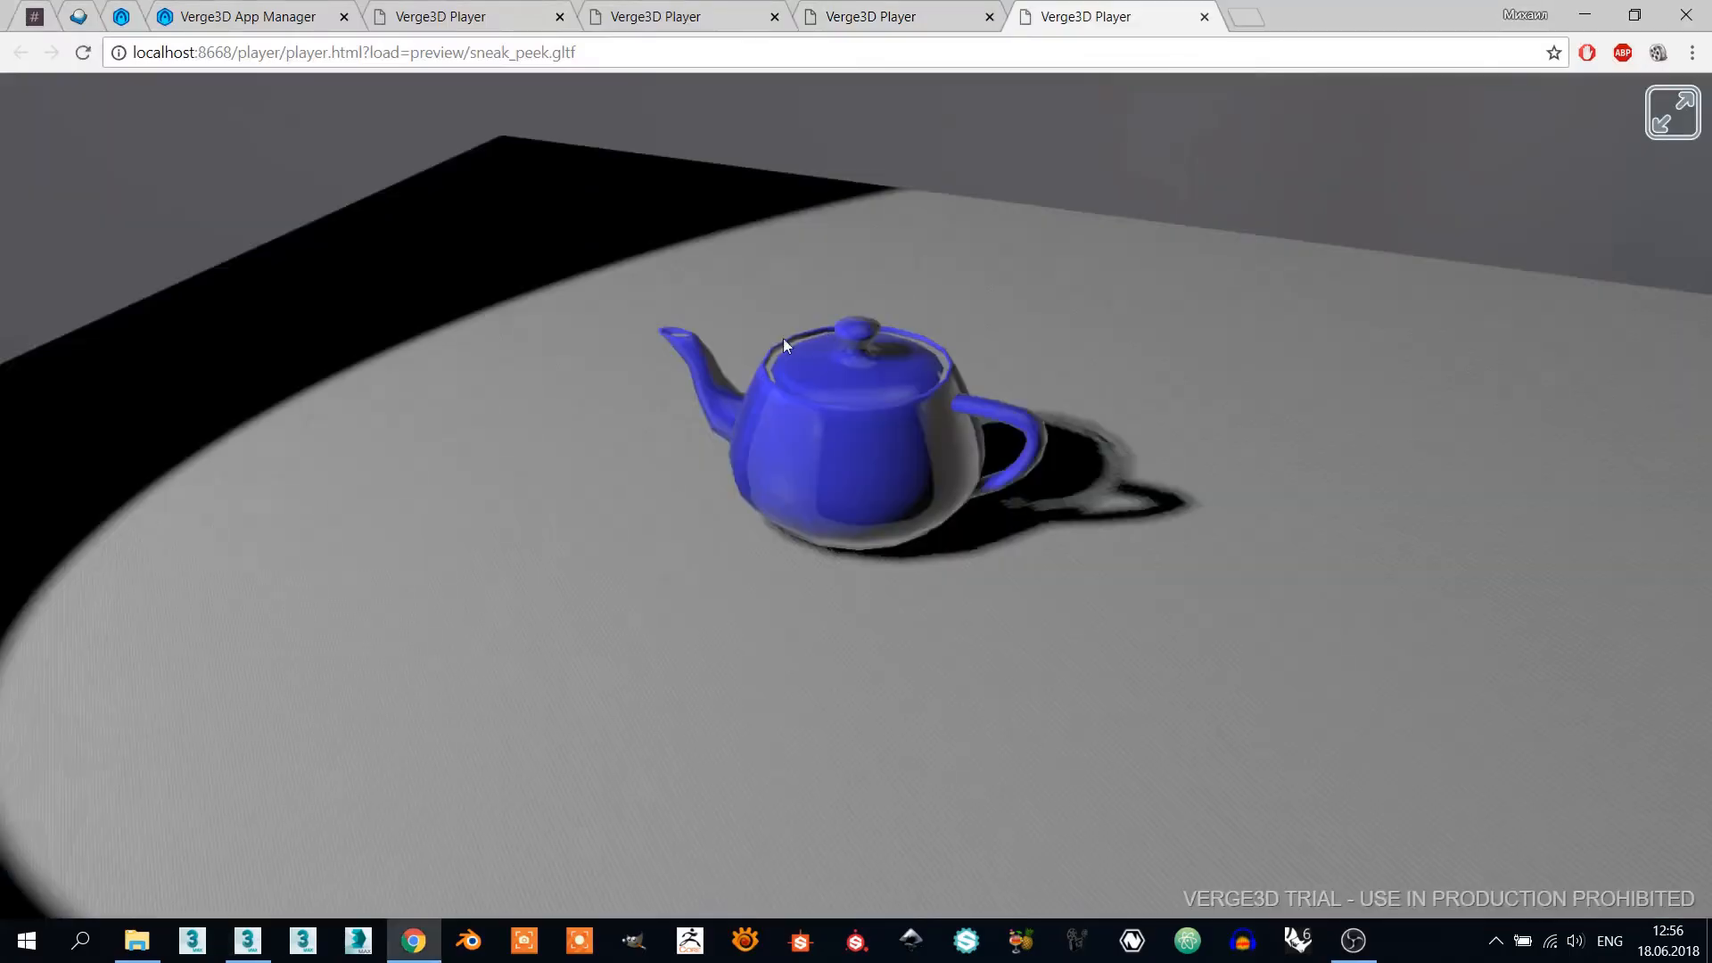
left_click_drag(783, 339, 774, 384)
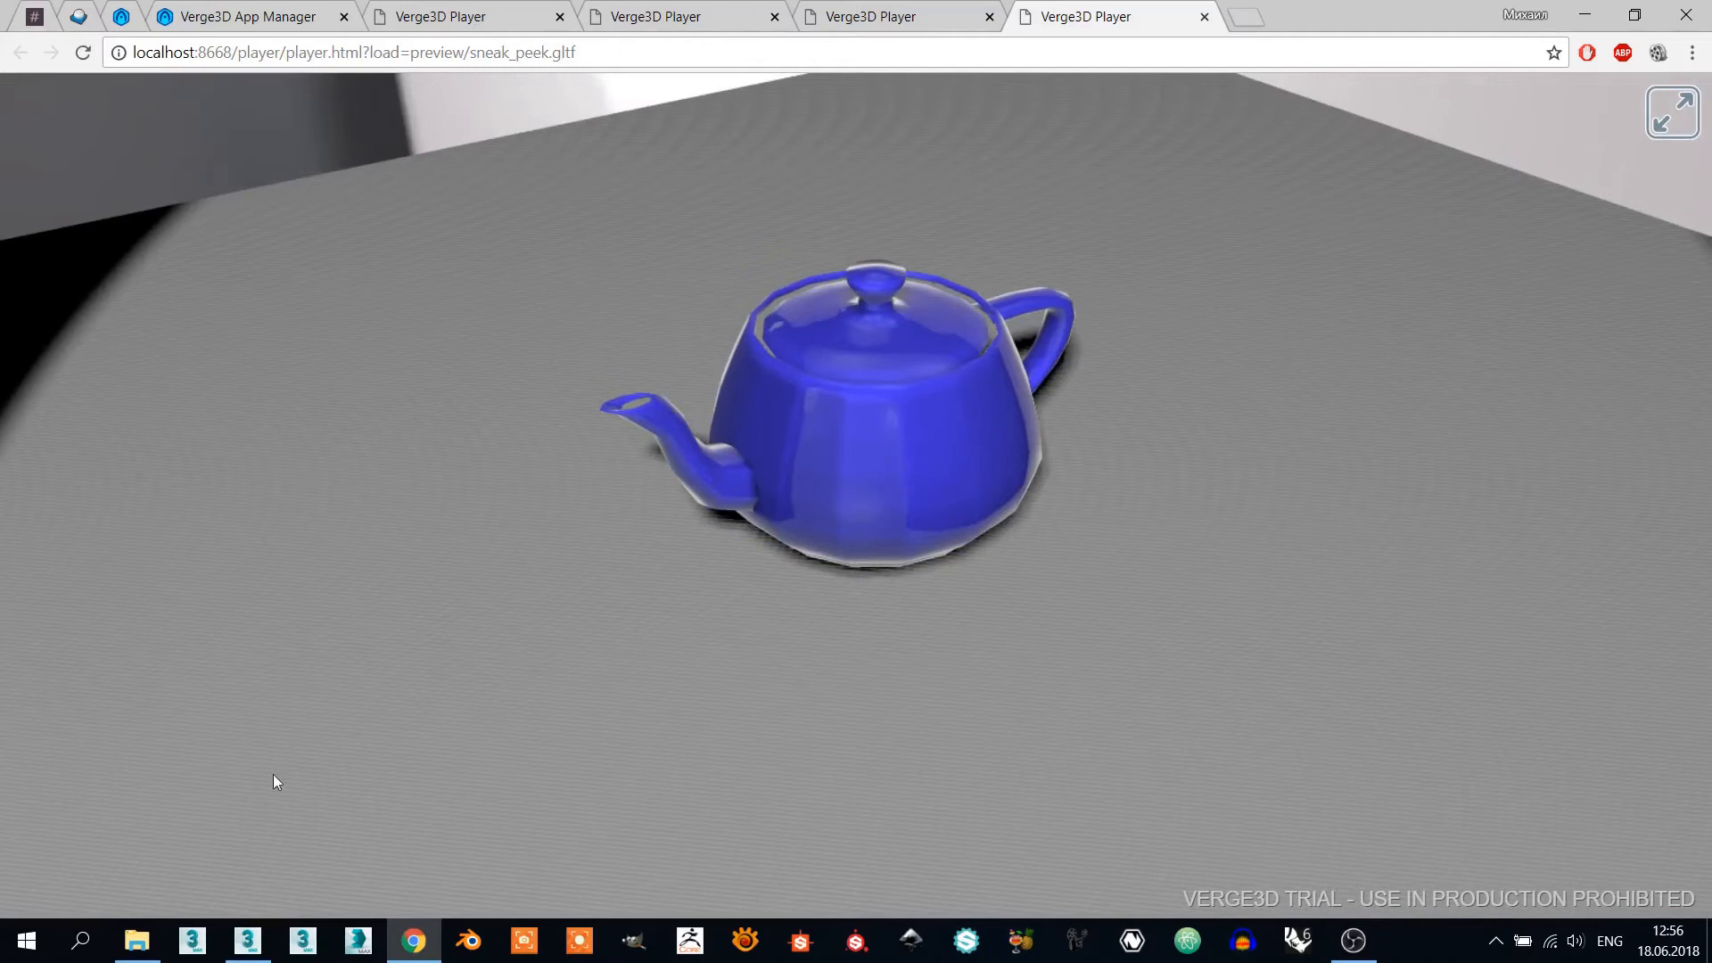
left_click(248, 942)
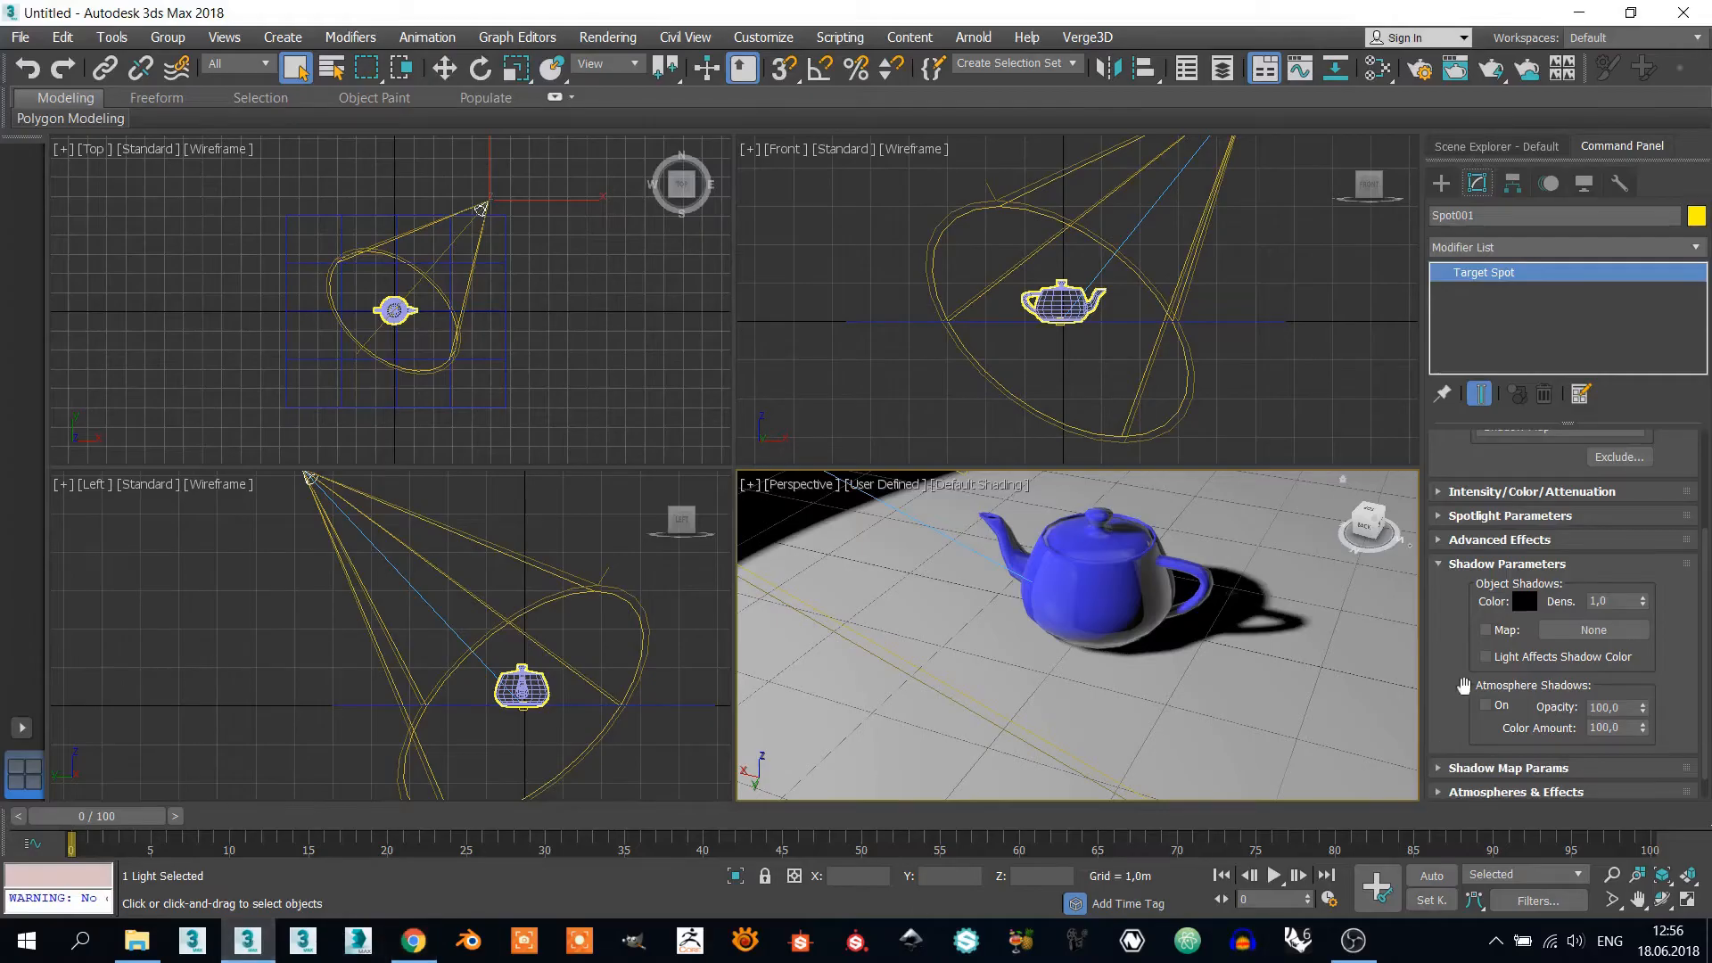
Step: Raise the spotlight's shadow map bias to 7.0, checking the shadow with Verge3D Sneak Peek in the browser and returning to 3ds Max
left_click(1484, 565)
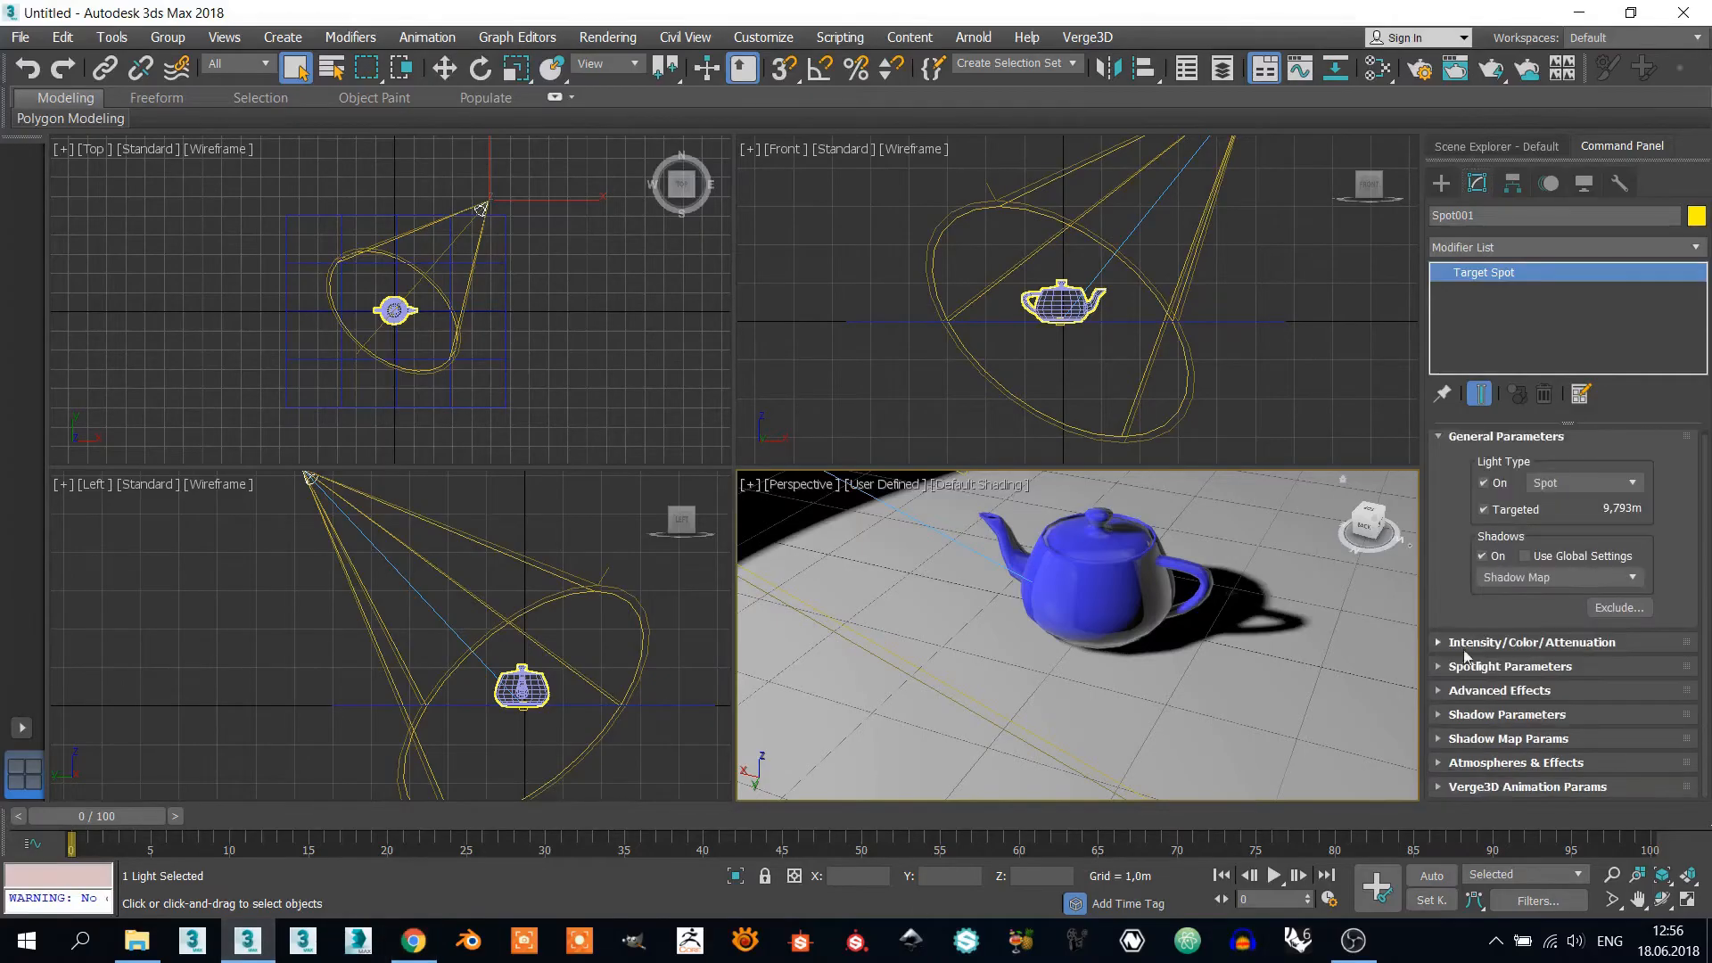
left_click(1500, 739)
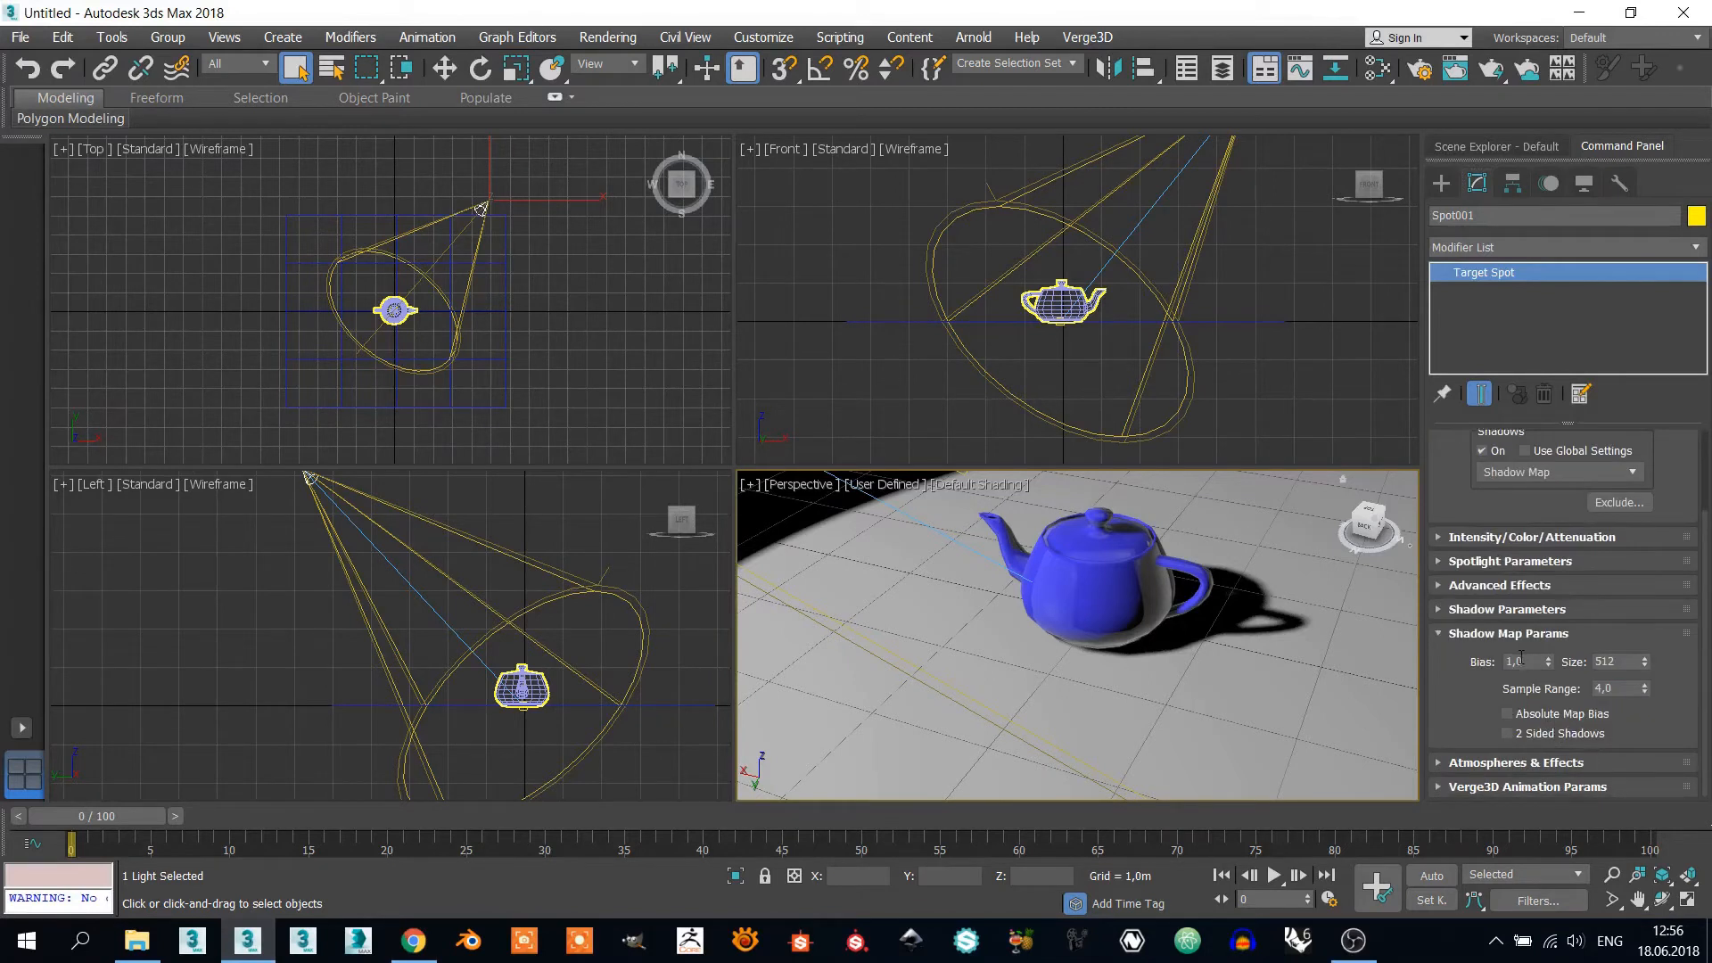
left_click_drag(1529, 662, 1414, 644)
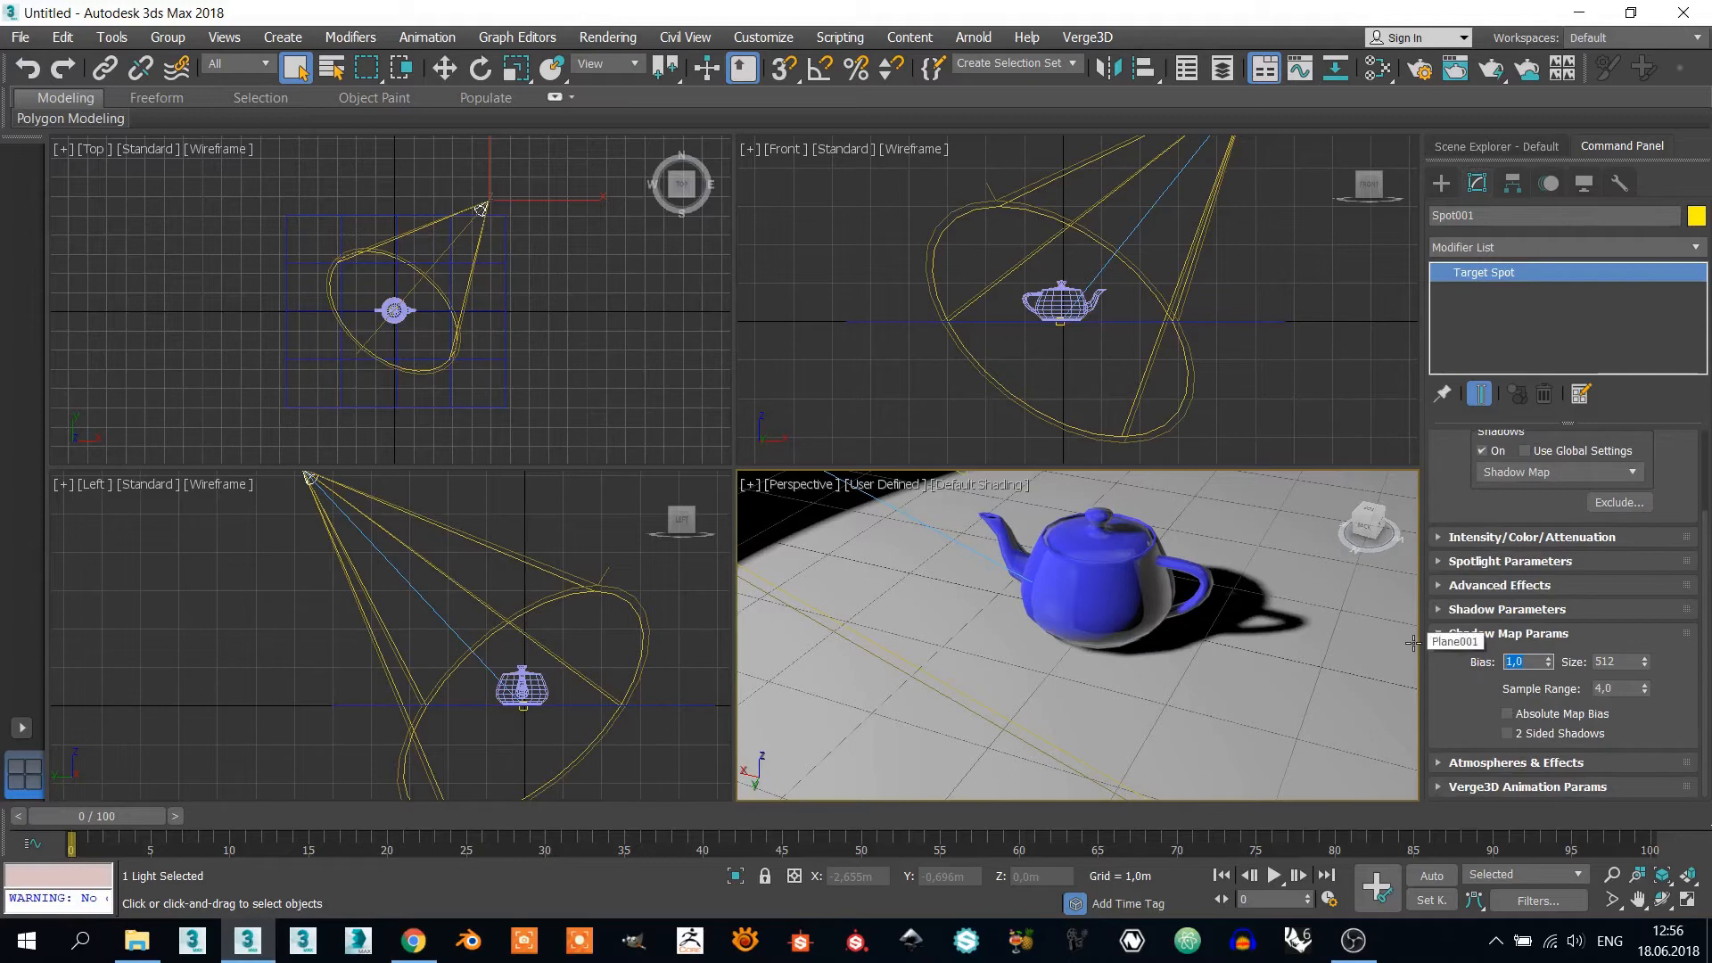
left_click(1086, 38)
left_click(1096, 126)
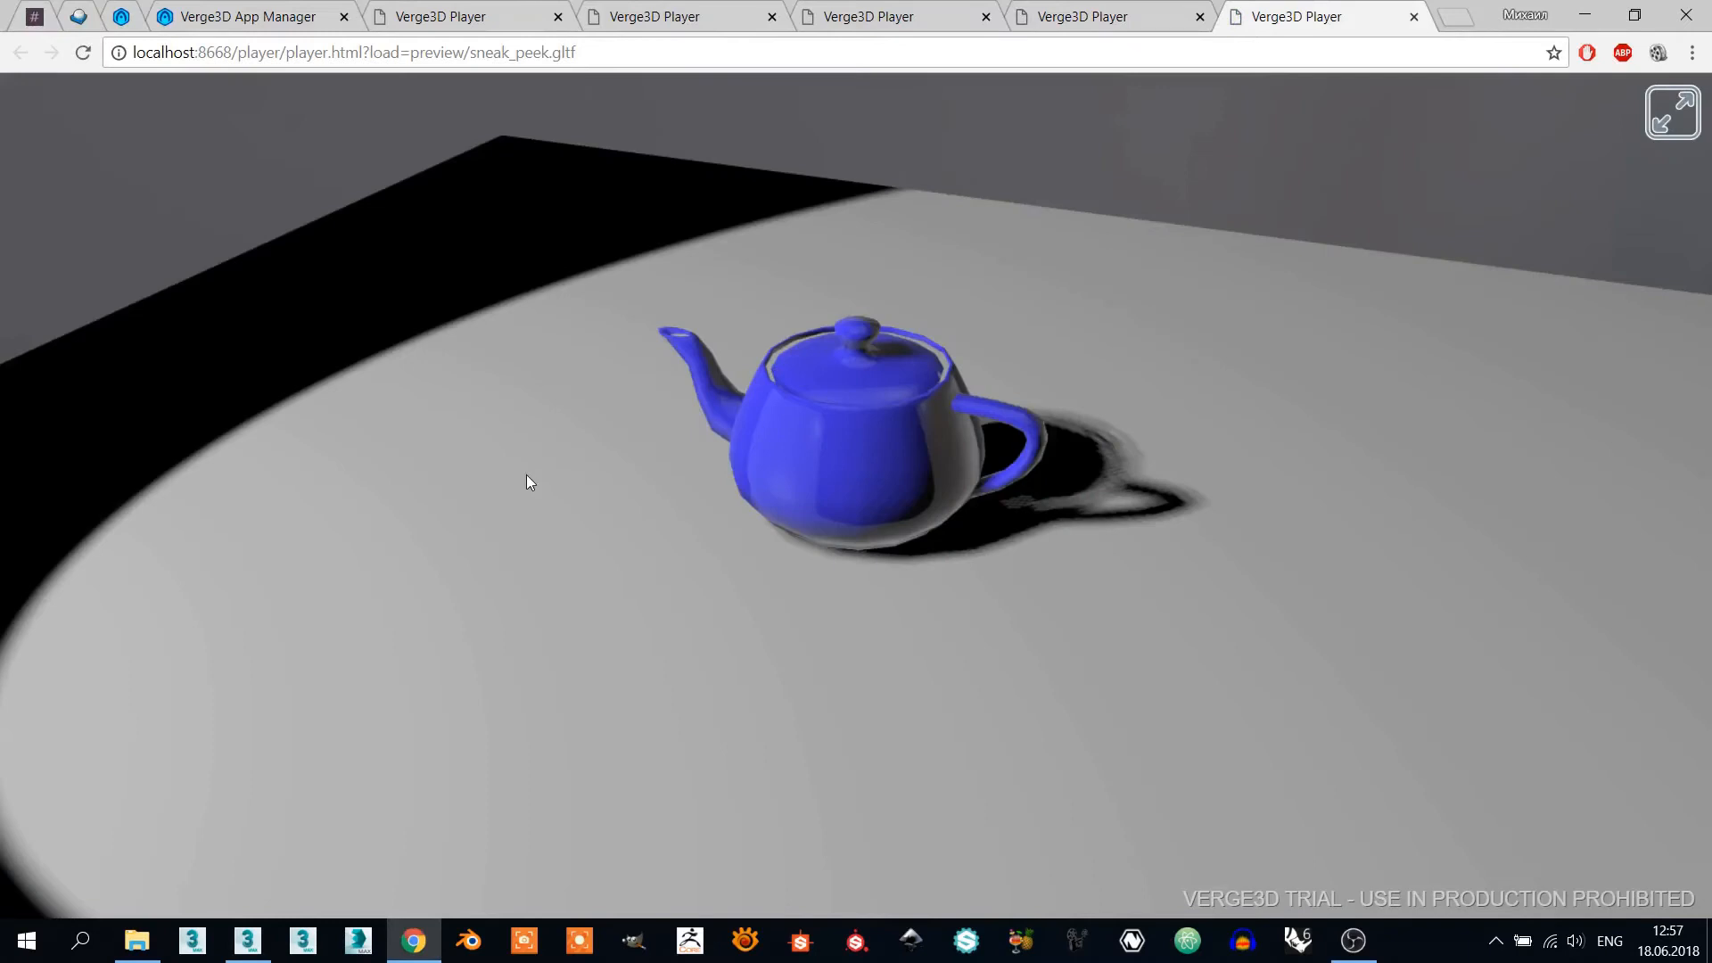
left_click_drag(725, 483, 801, 457)
left_click(248, 941)
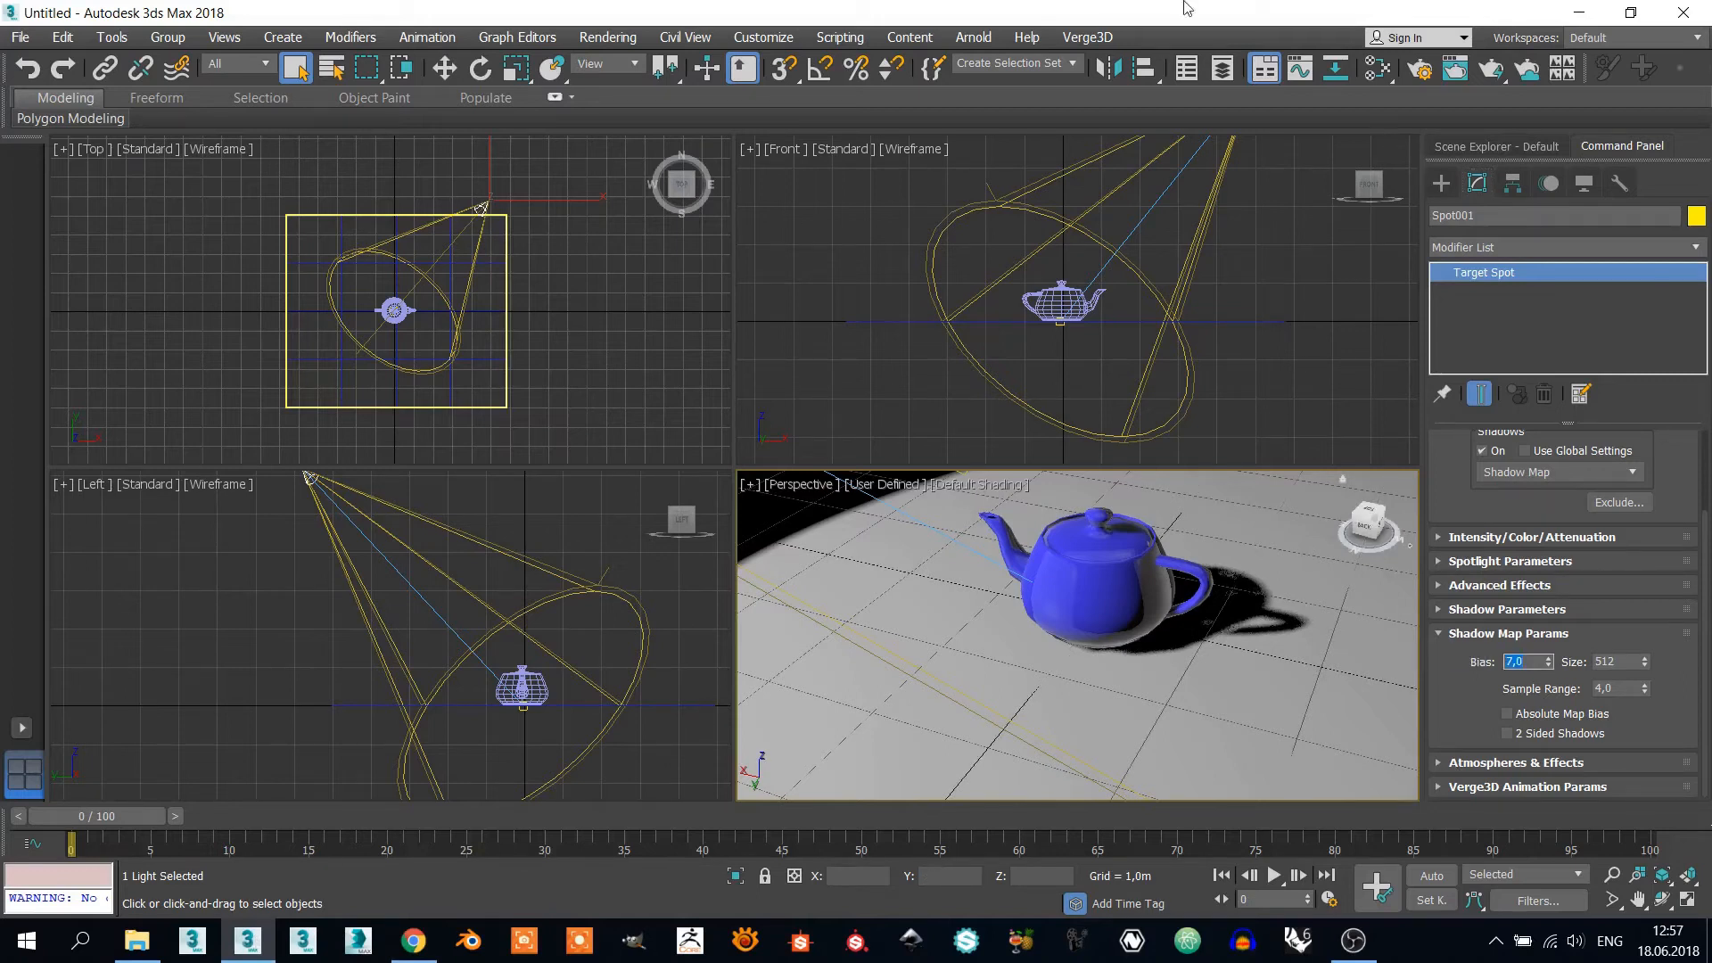
Step: Preview the adjusted bias with Verge3D Sneak Peek, return to 3ds Max, and set the spotlight's shadow map size to 1024
left_click(1087, 38)
left_click(1106, 127)
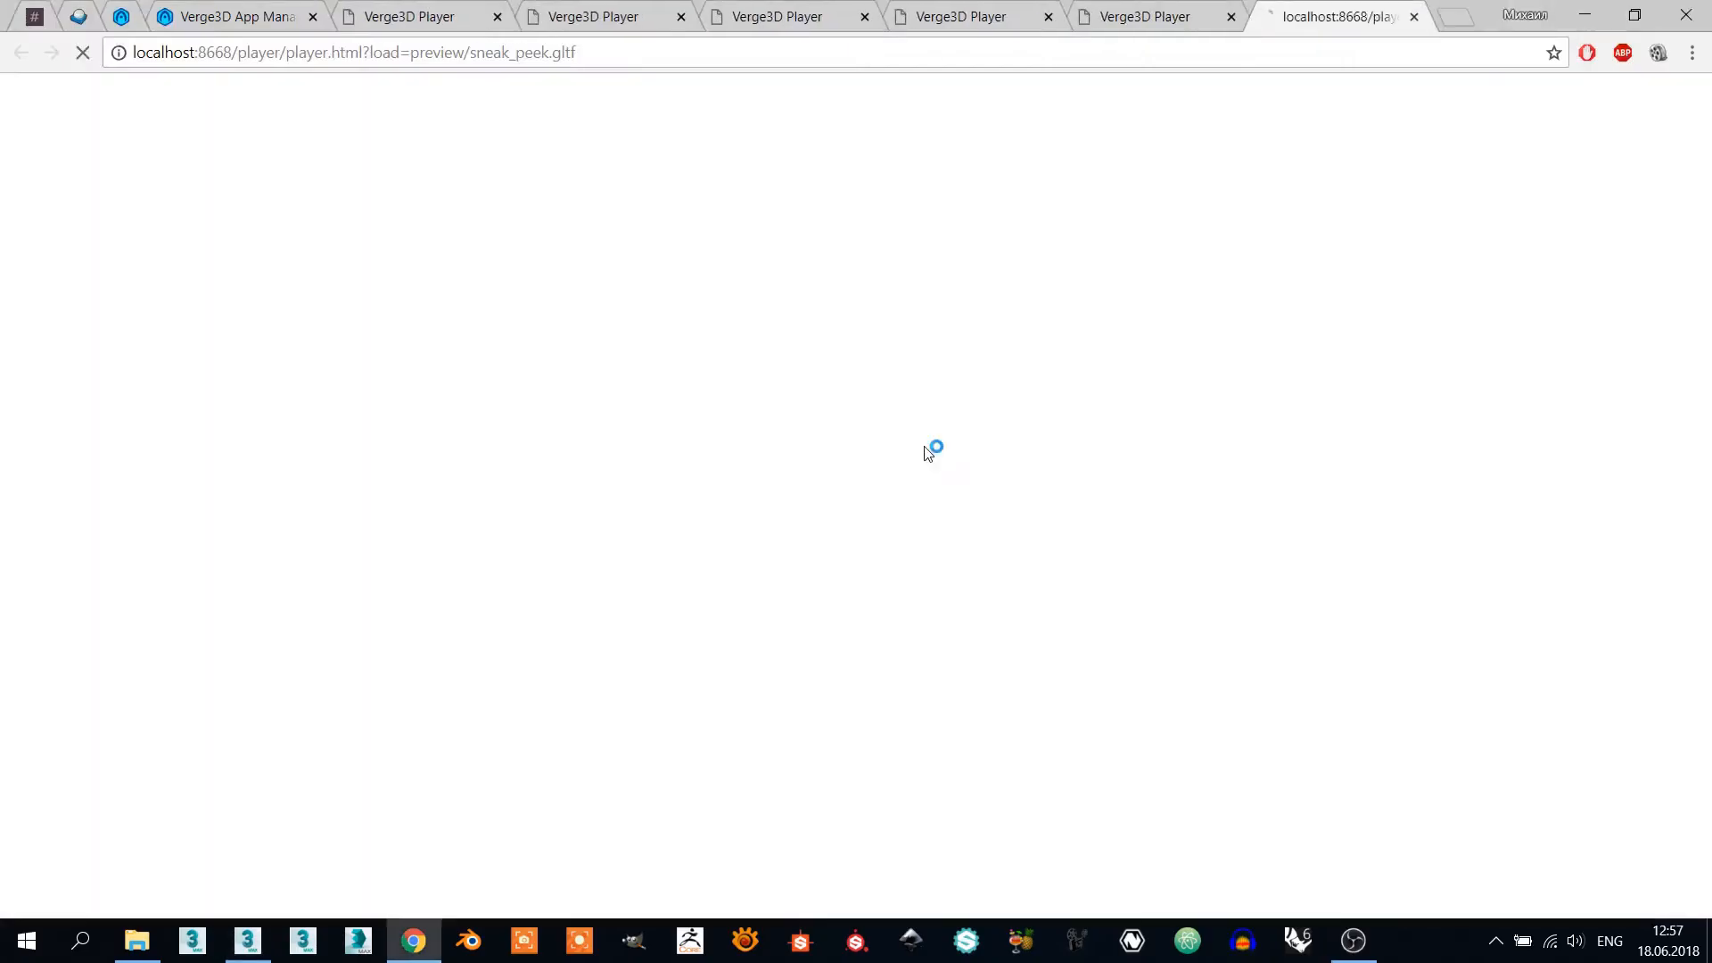
left_click_drag(809, 459, 908, 452)
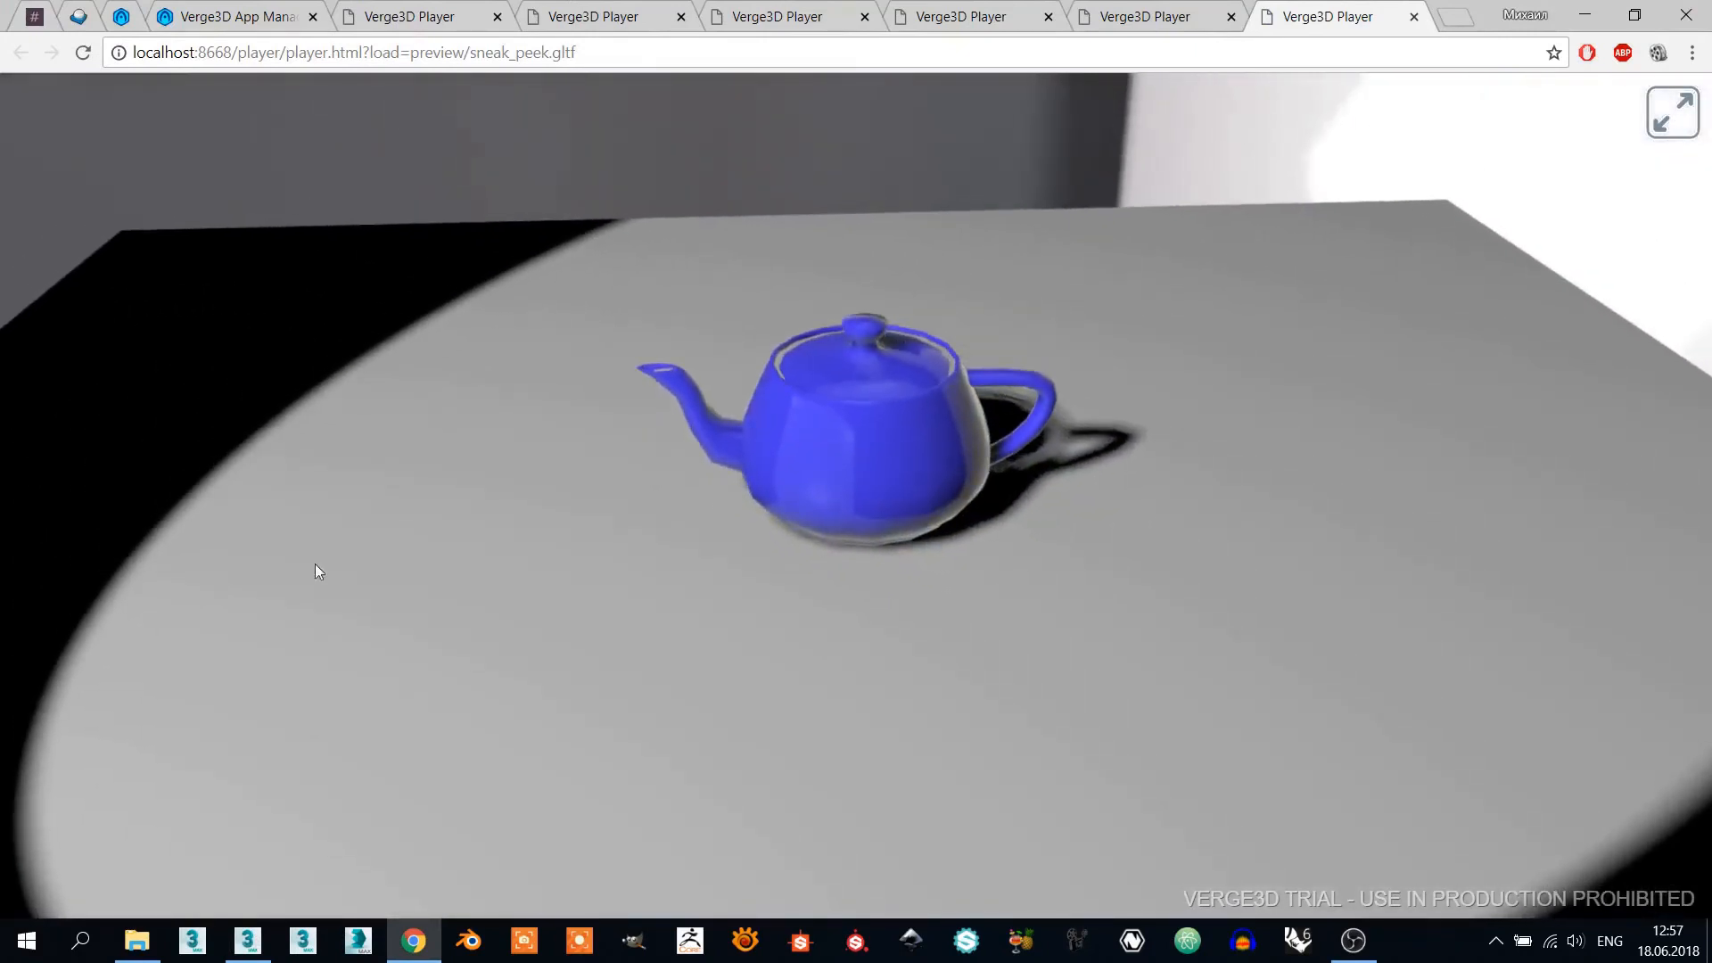
left_click(249, 942)
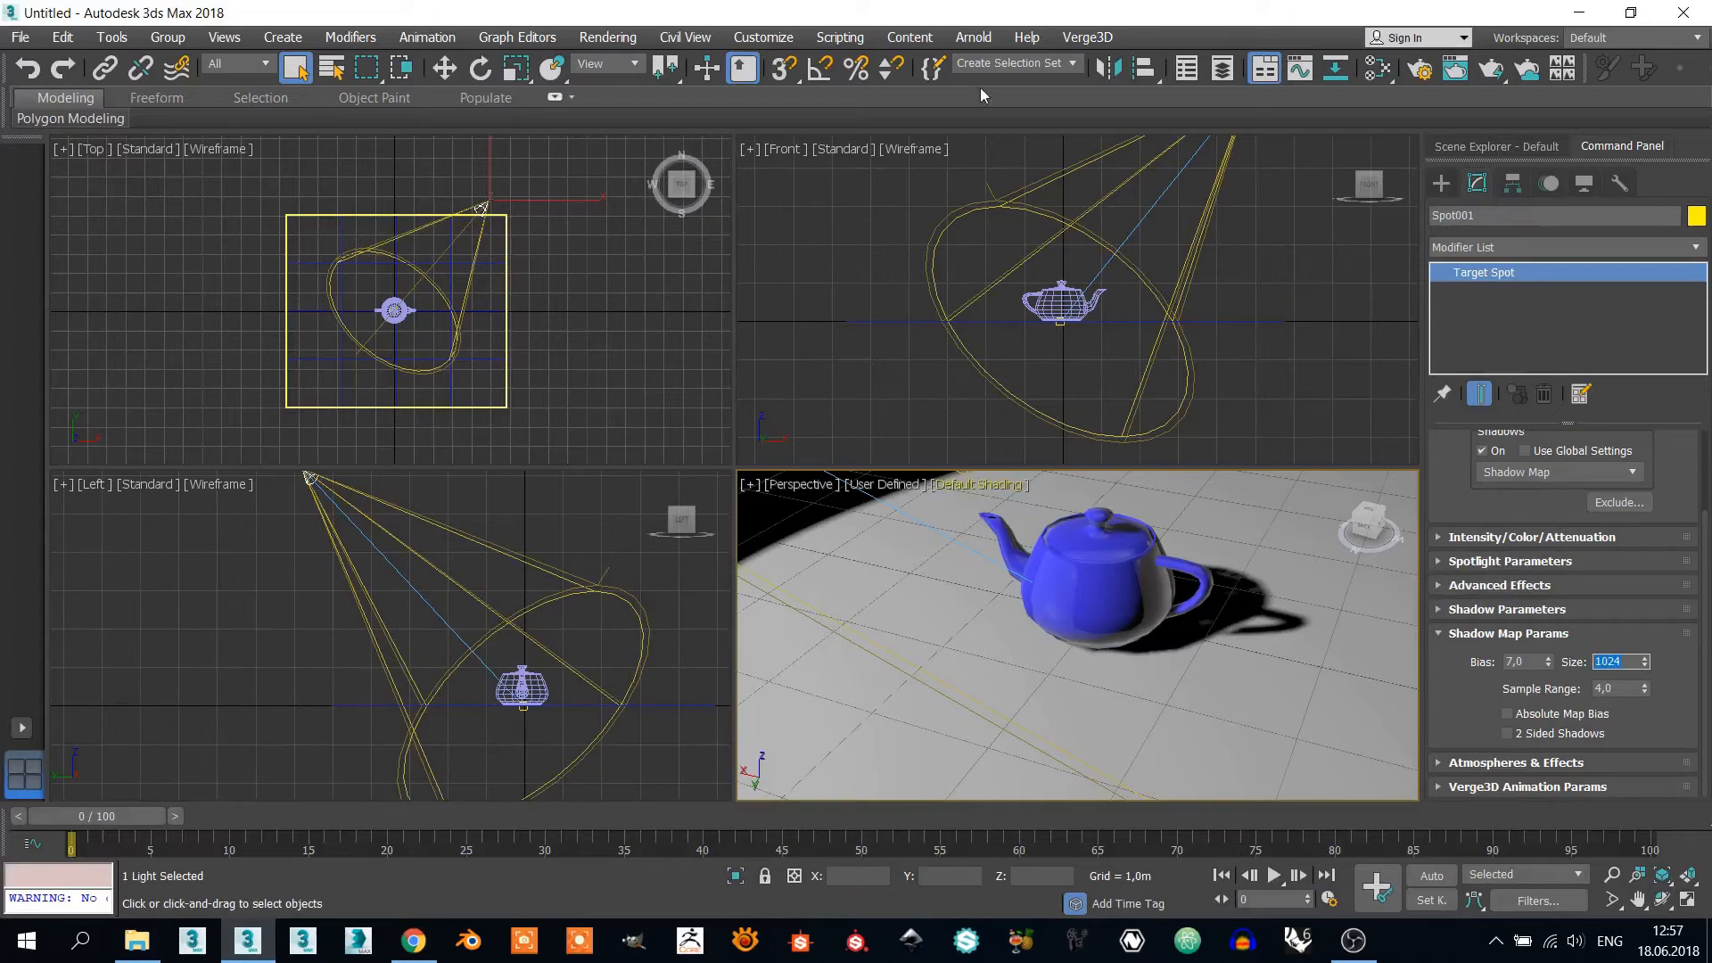
Step: Preview the higher-resolution shadow with Verge3D Sneak Peek in the browser, orbit around the teapot, and return to 3ds Max
left_click(1087, 37)
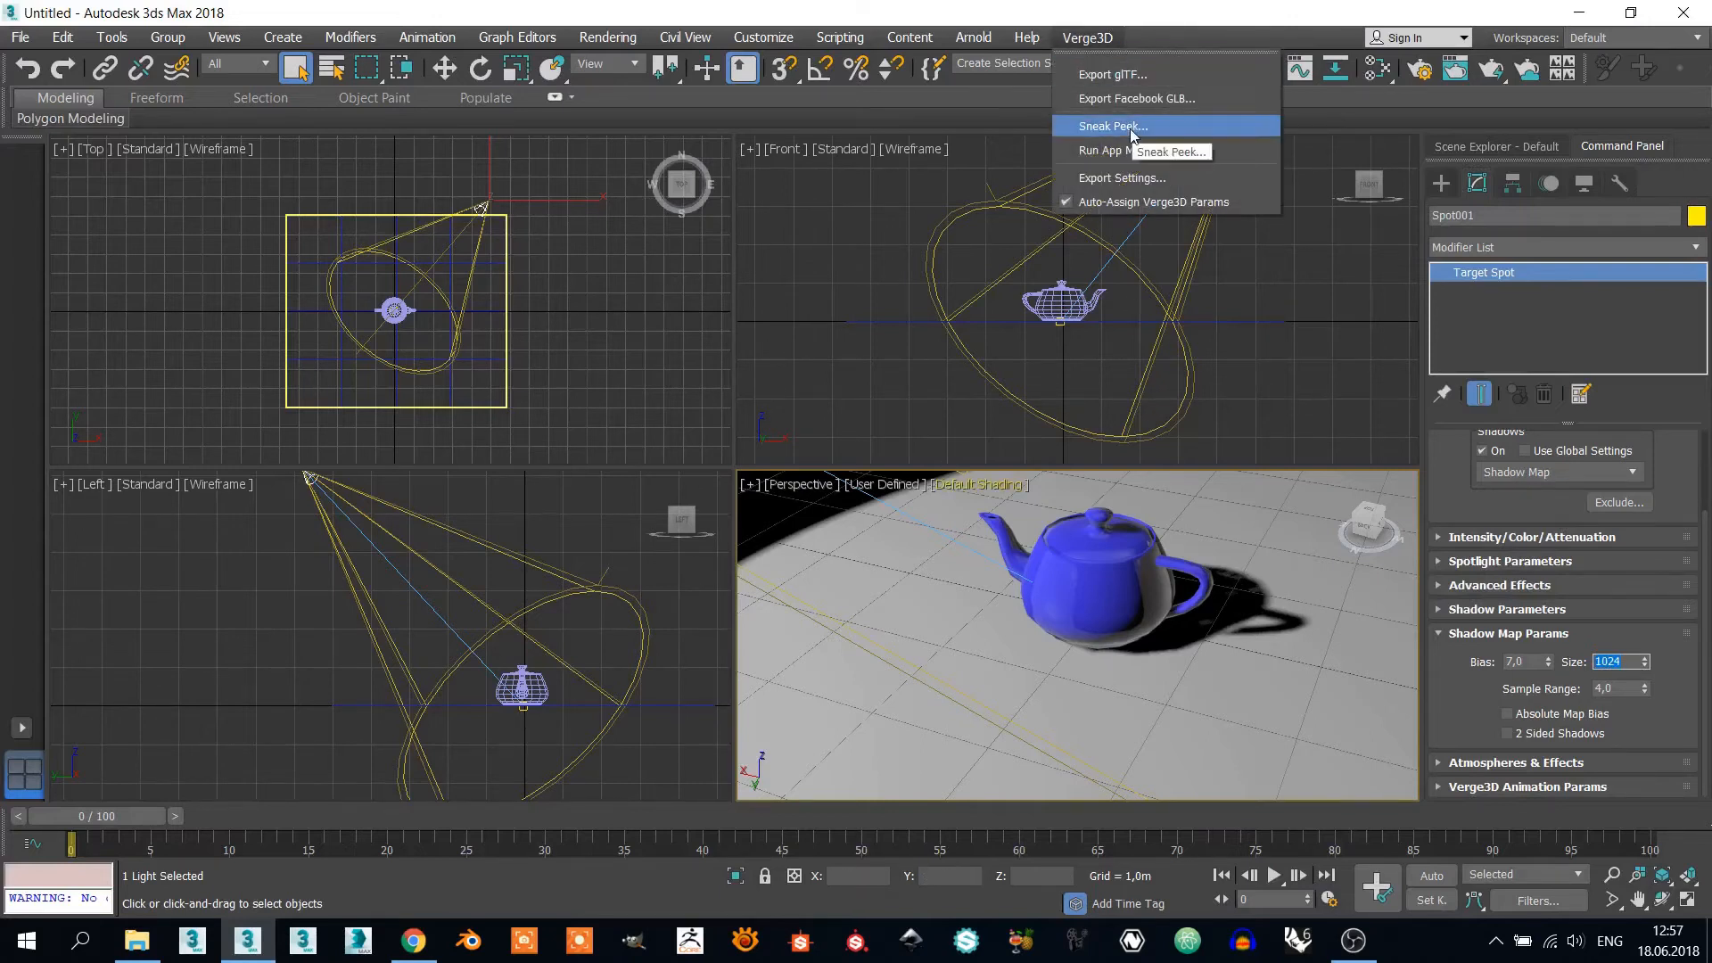
left_click(1113, 127)
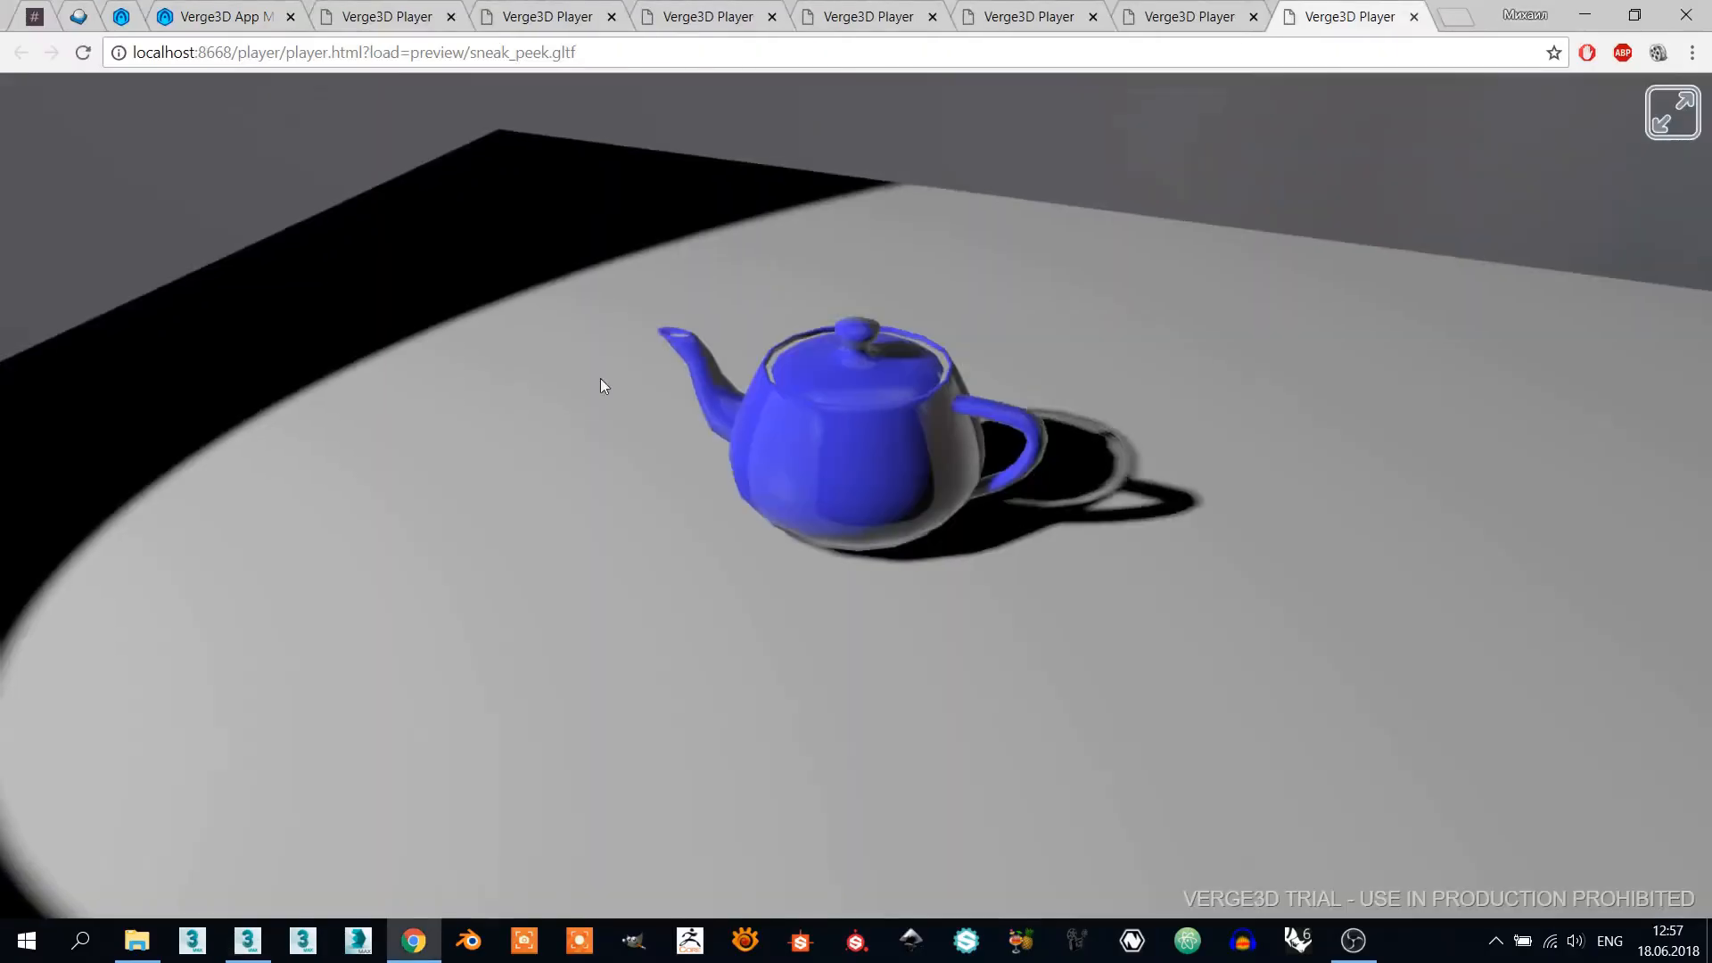
left_click_drag(600, 378, 1183, 382)
left_click_drag(1108, 387, 586, 394)
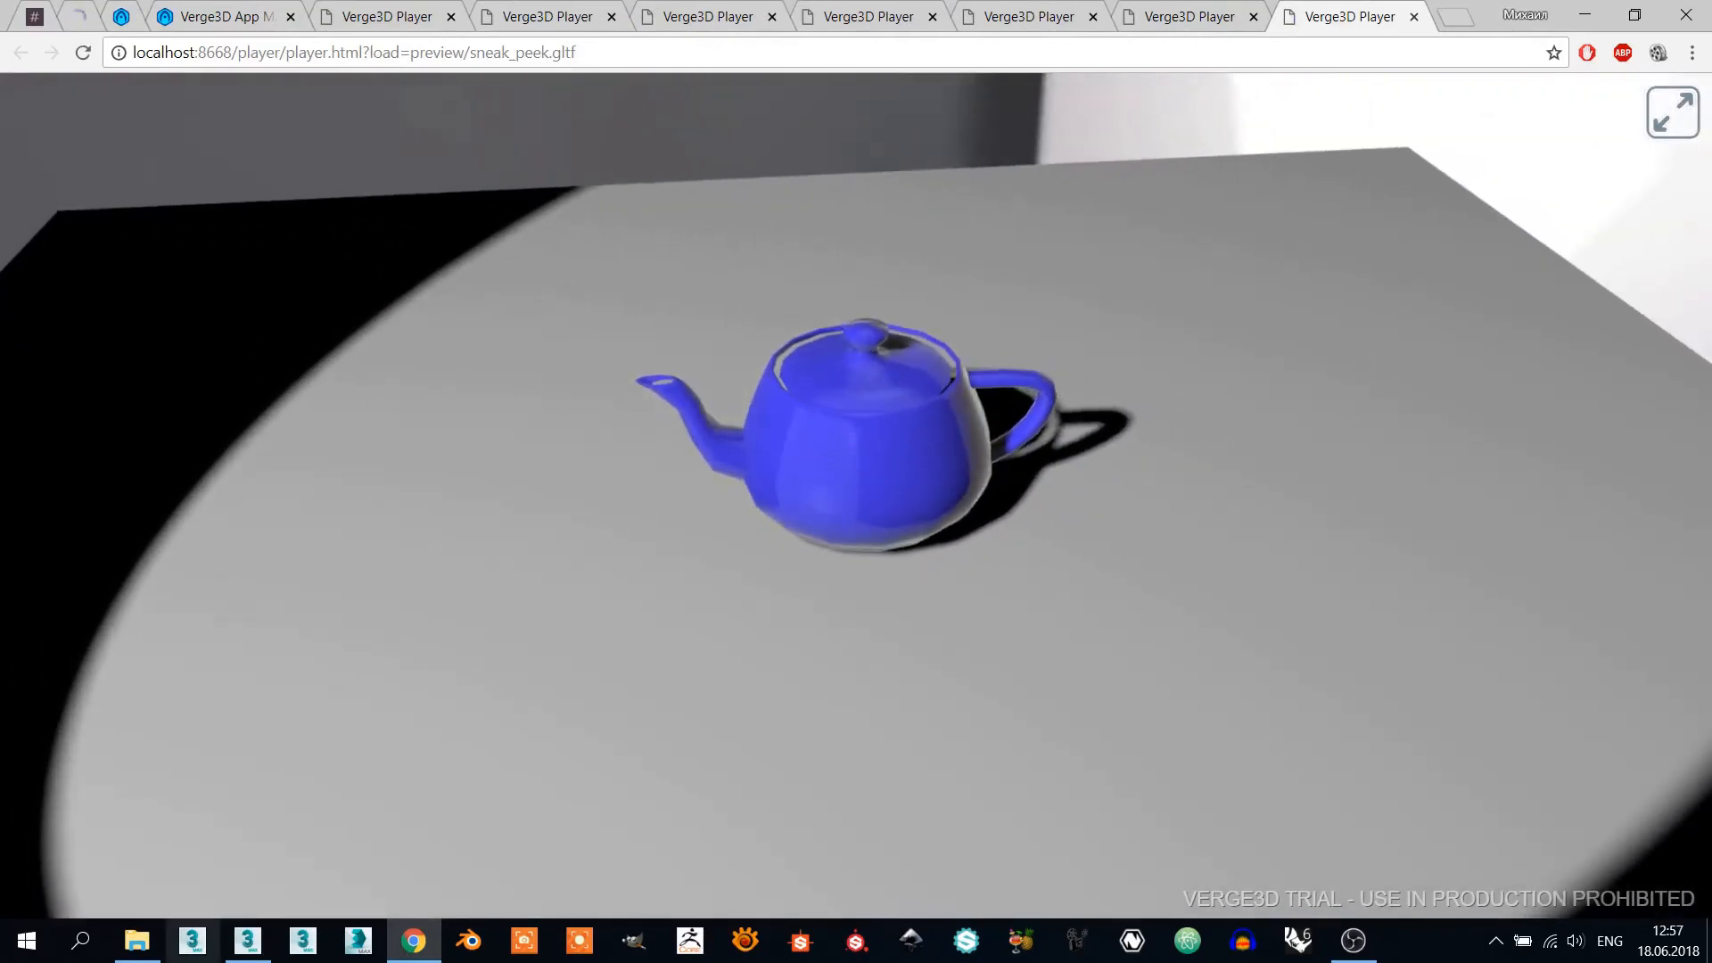
left_click(247, 940)
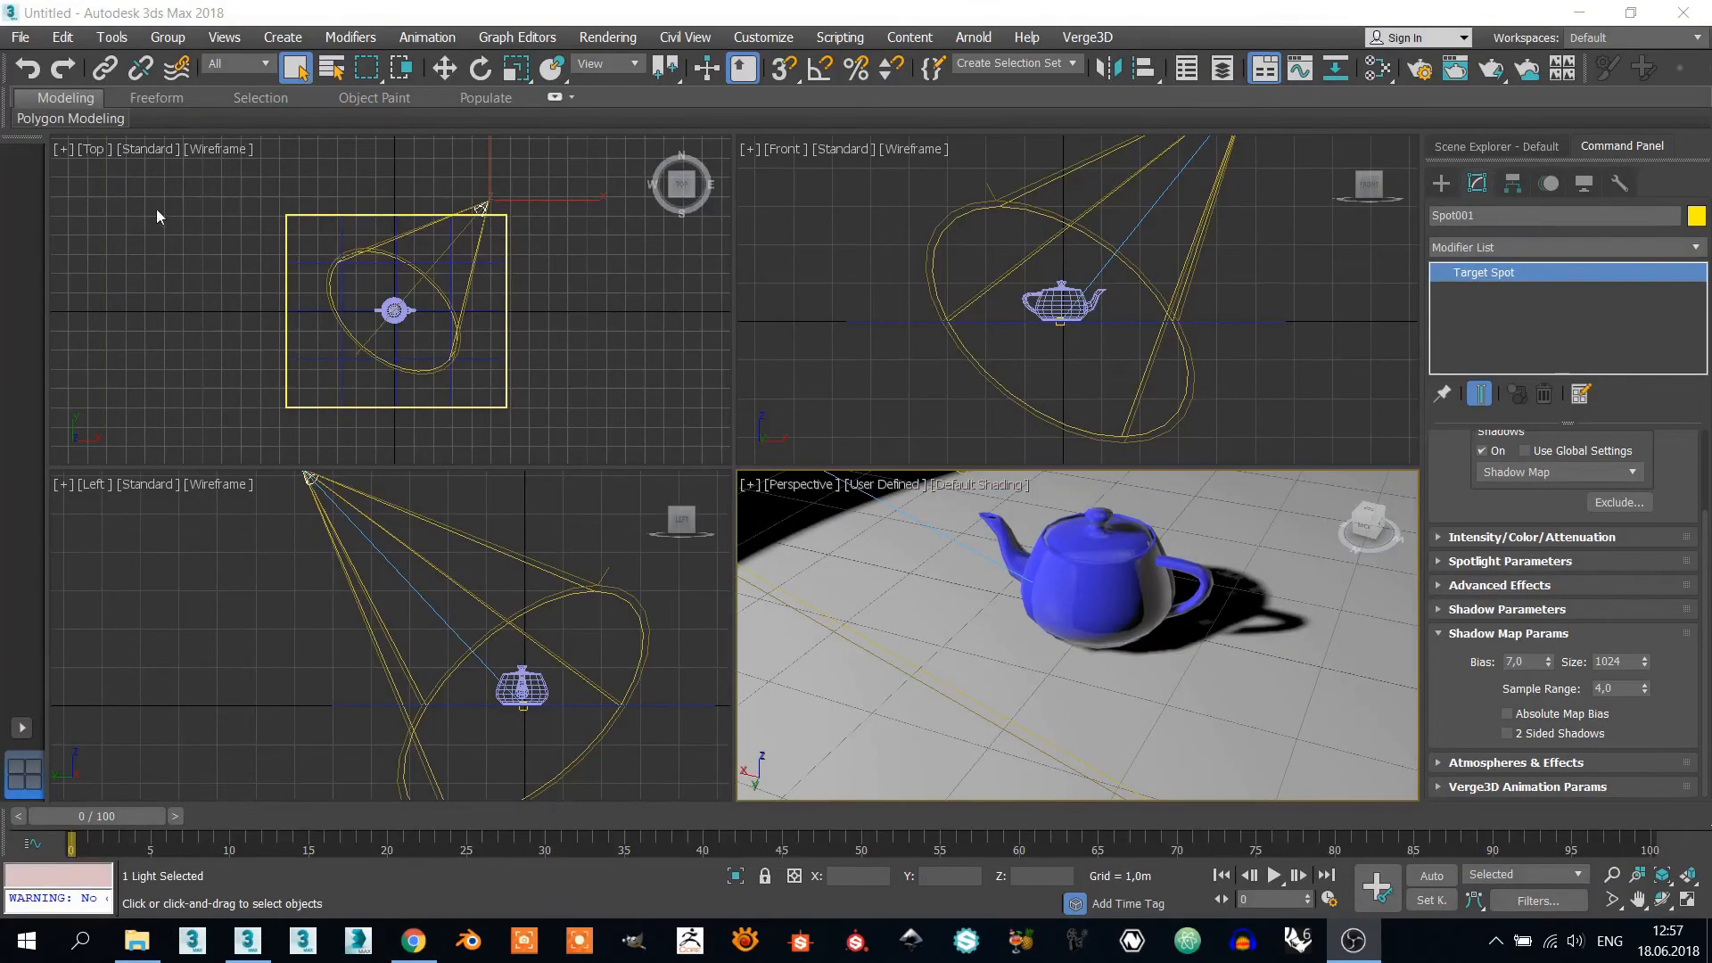
Step: Create a Target Camera in the Top view aimed at the teapot, raise it to about 9.2 m, and show its view in the Perspective viewport
left_click(274, 37)
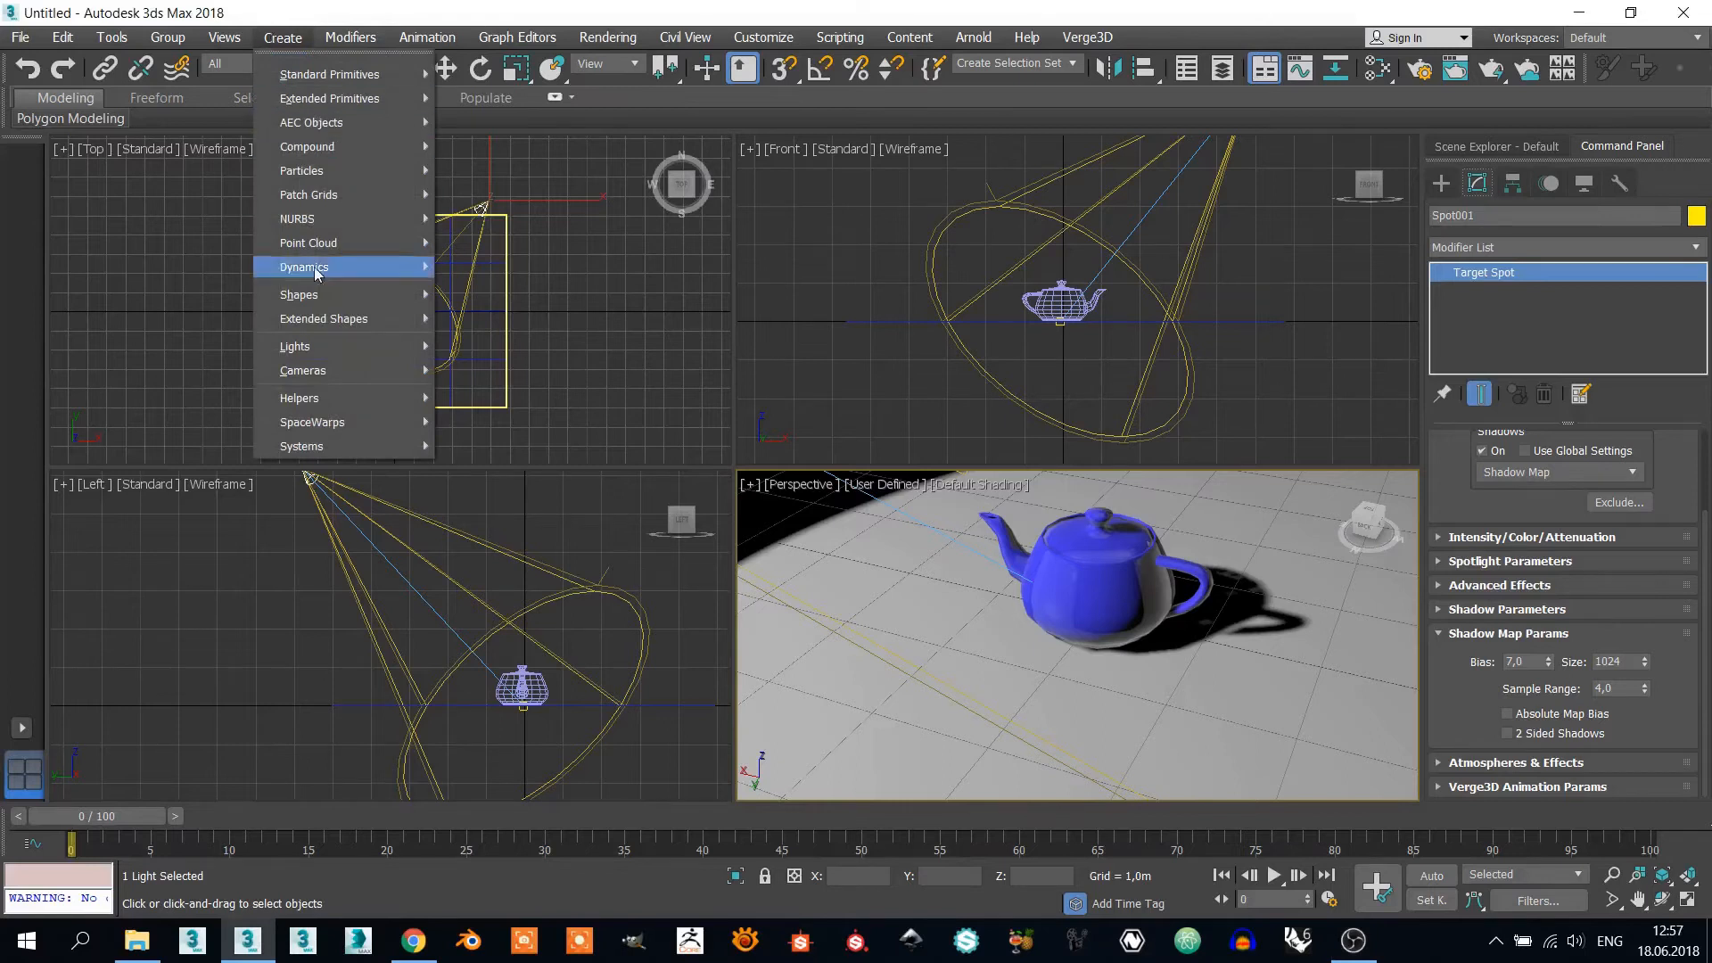
mouse_move(318, 378)
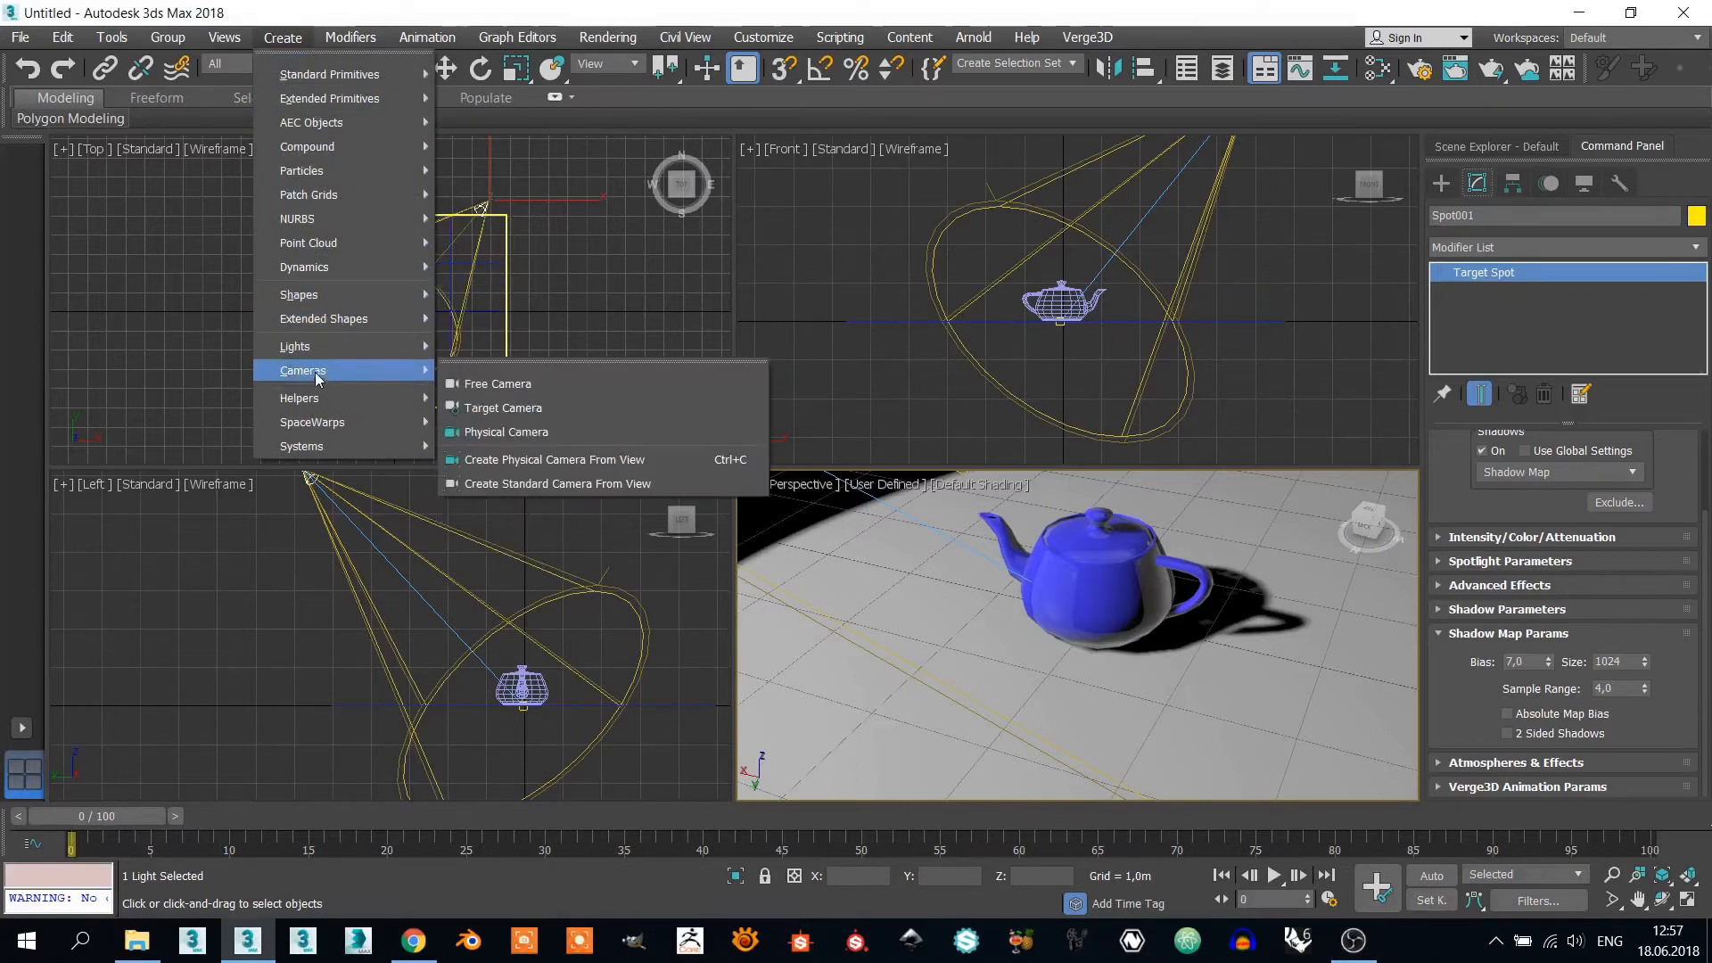
left_click(533, 407)
scroll(382, 298, "down", 3)
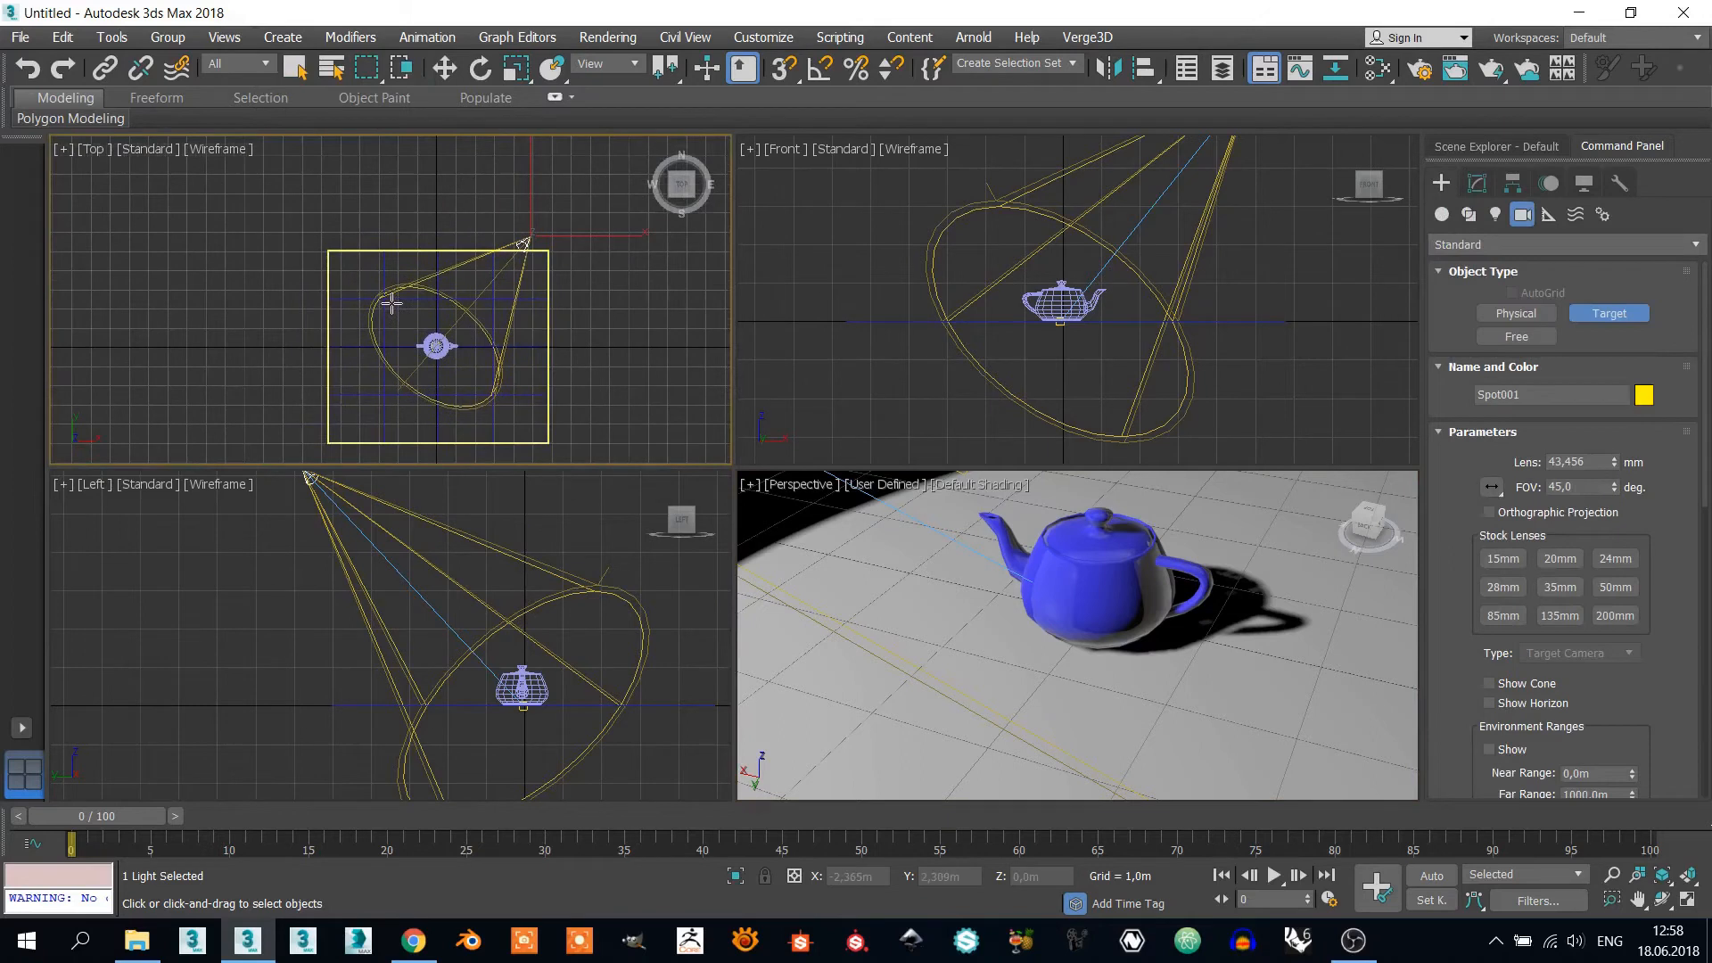
left_click_drag(299, 191, 423, 332)
left_click(444, 68)
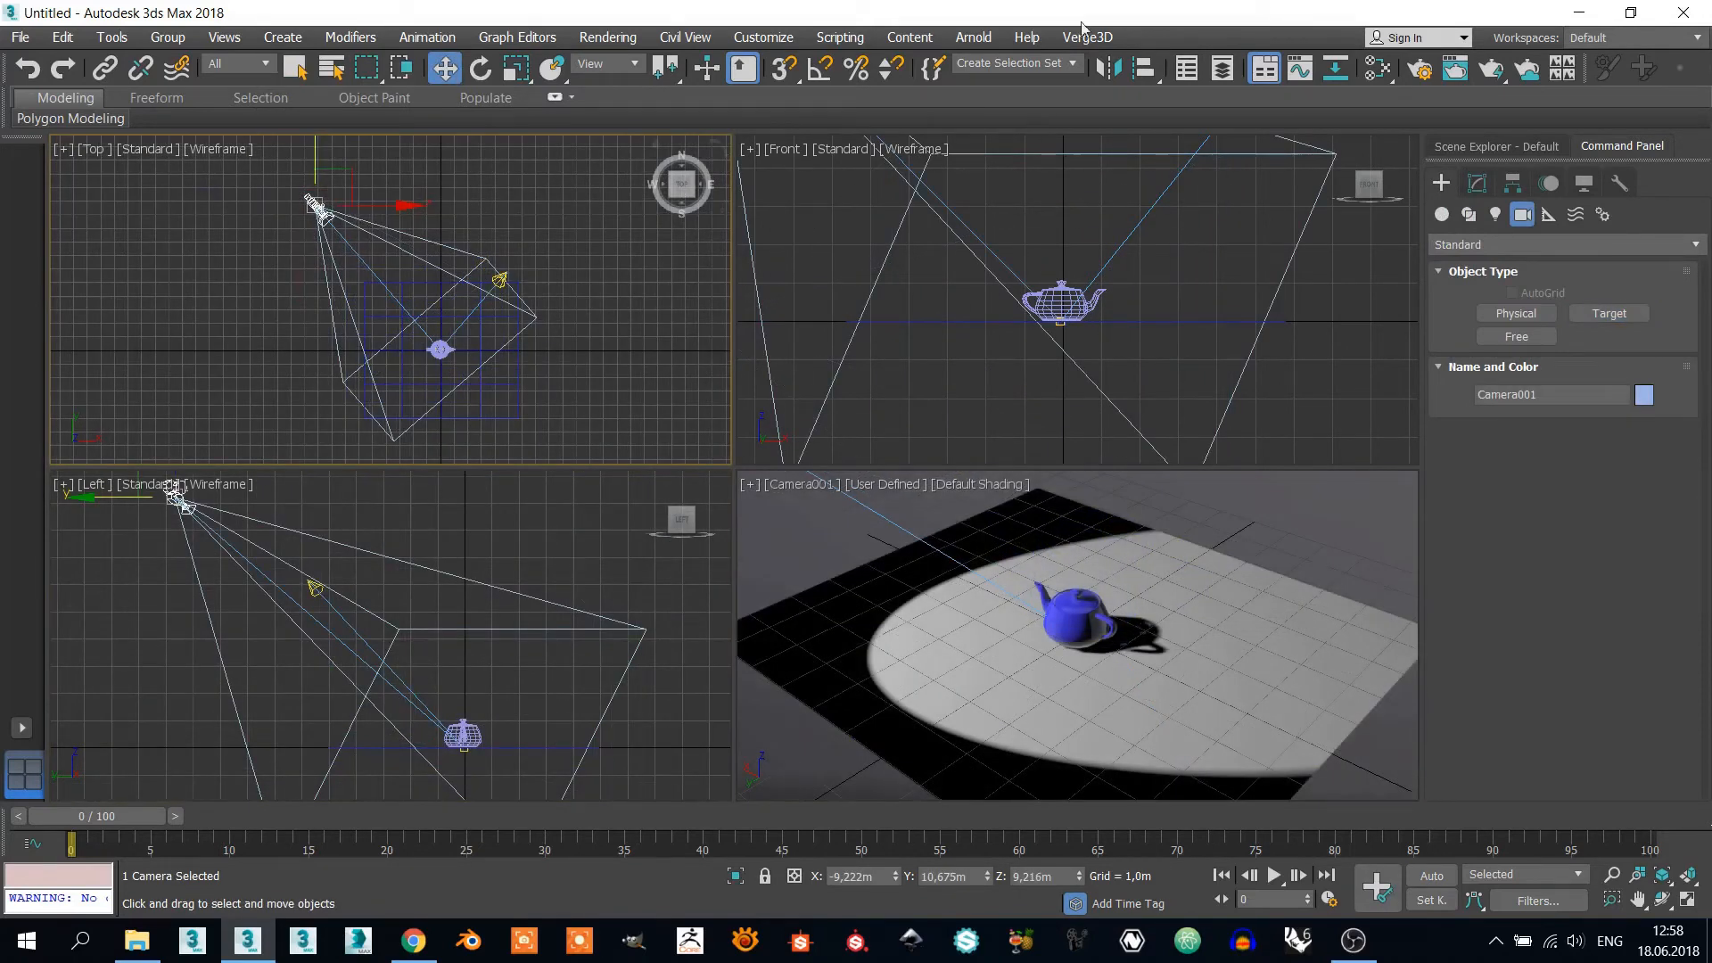
Step: Preview the scene through the new camera with Verge3D Sneak Peek in the browser and return to 3ds Max
left_click(1102, 39)
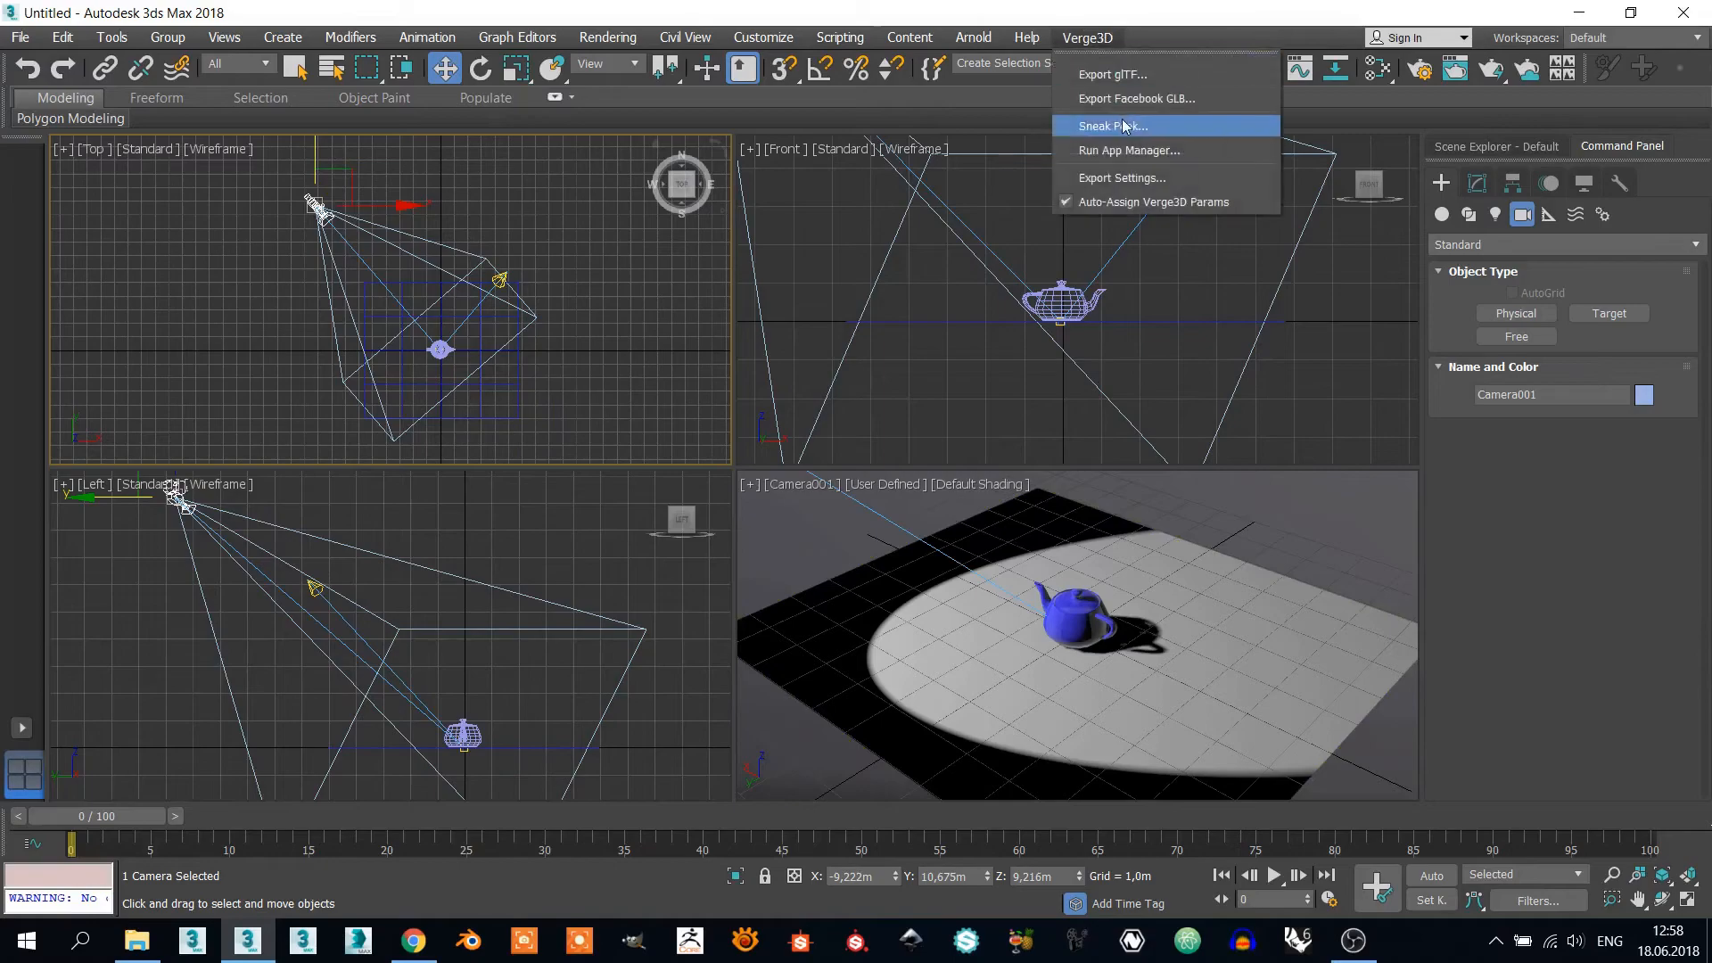
left_click(1112, 126)
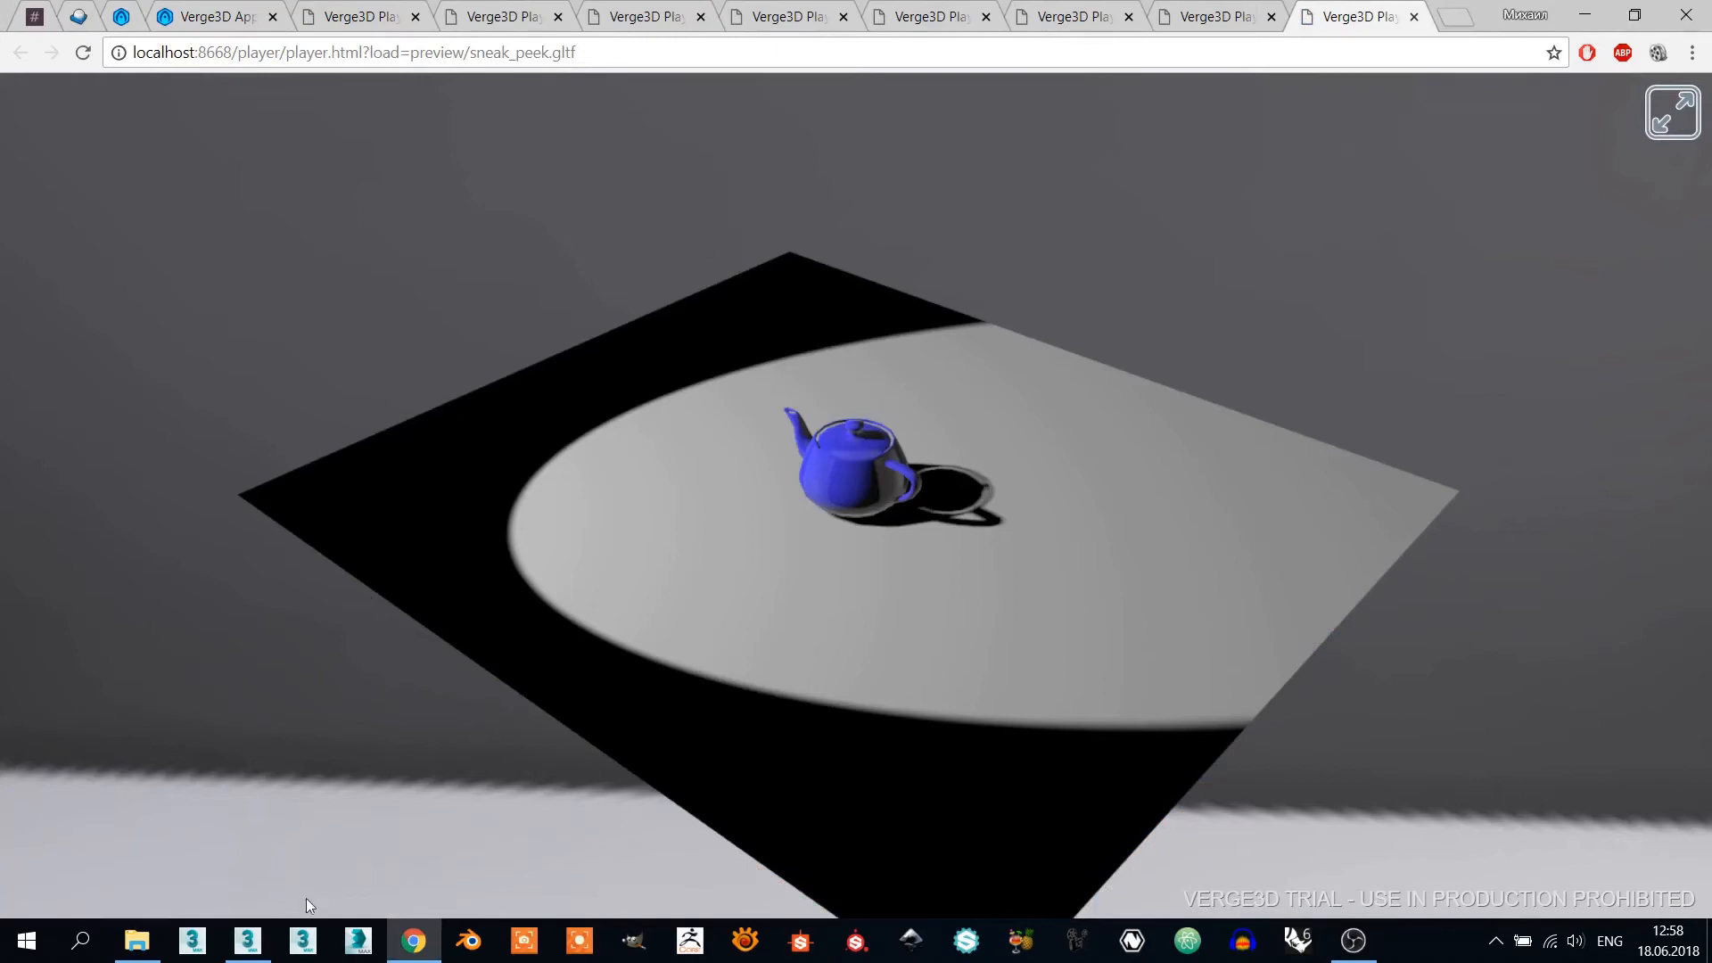
left_click(255, 952)
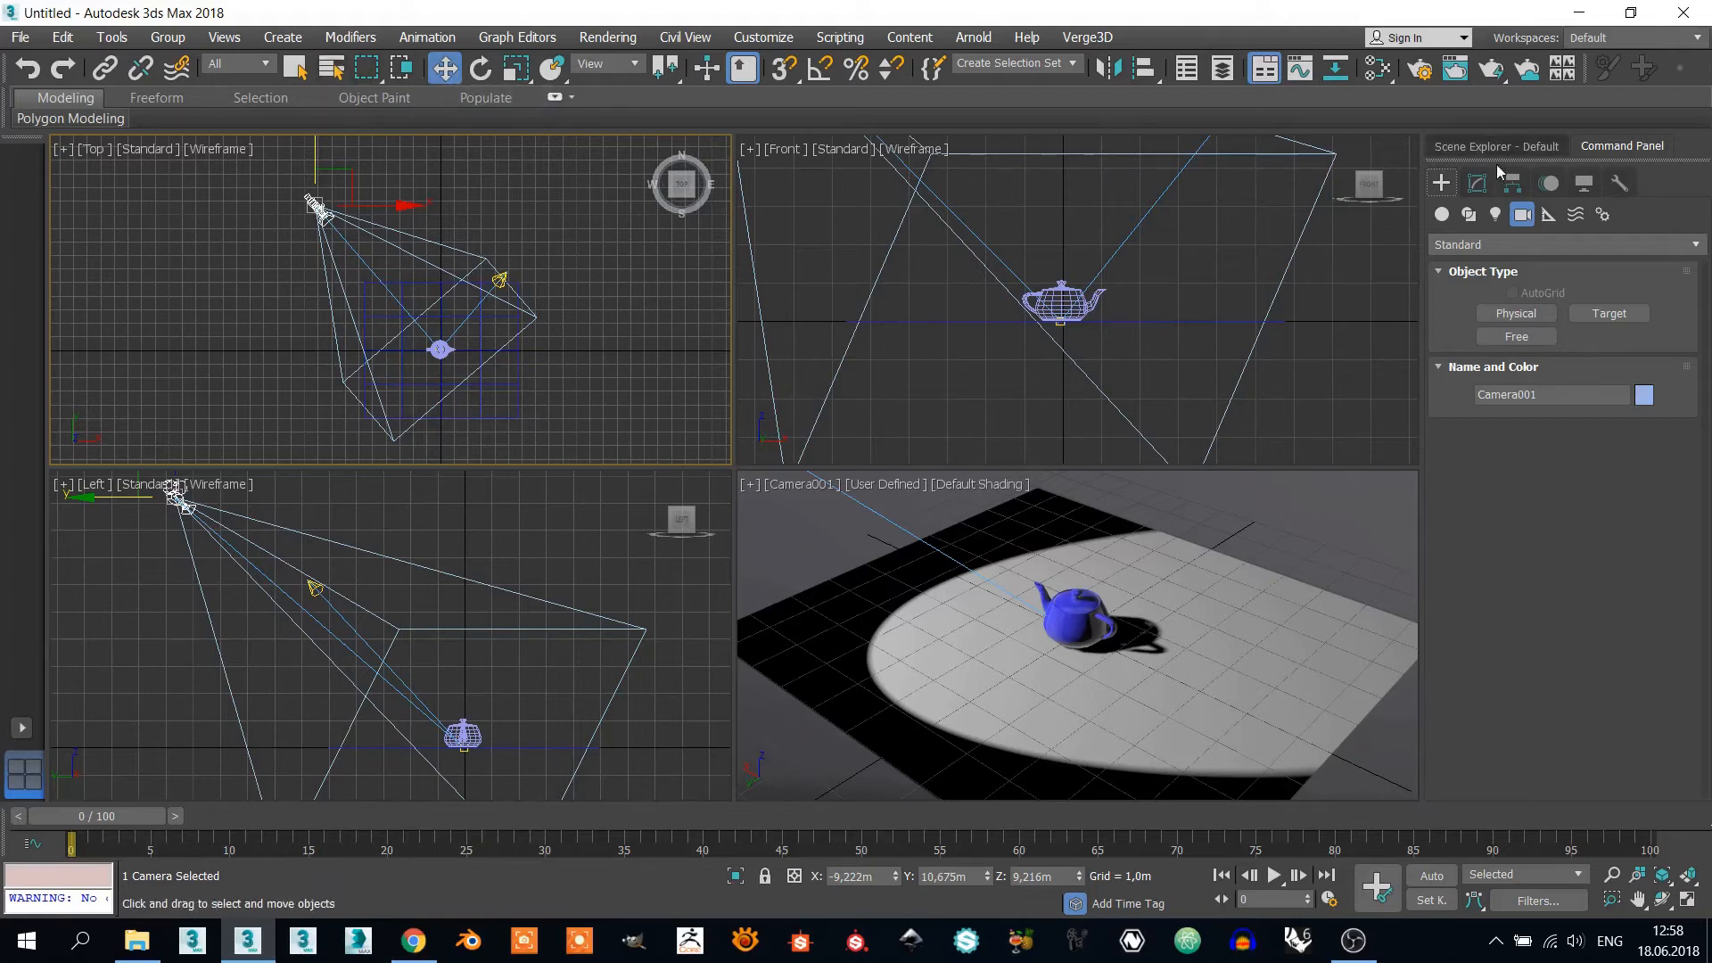
Step: Set the target camera's field of view to 35 degrees in its parameters
left_click(1476, 182)
scroll(1667, 597, "up", 3)
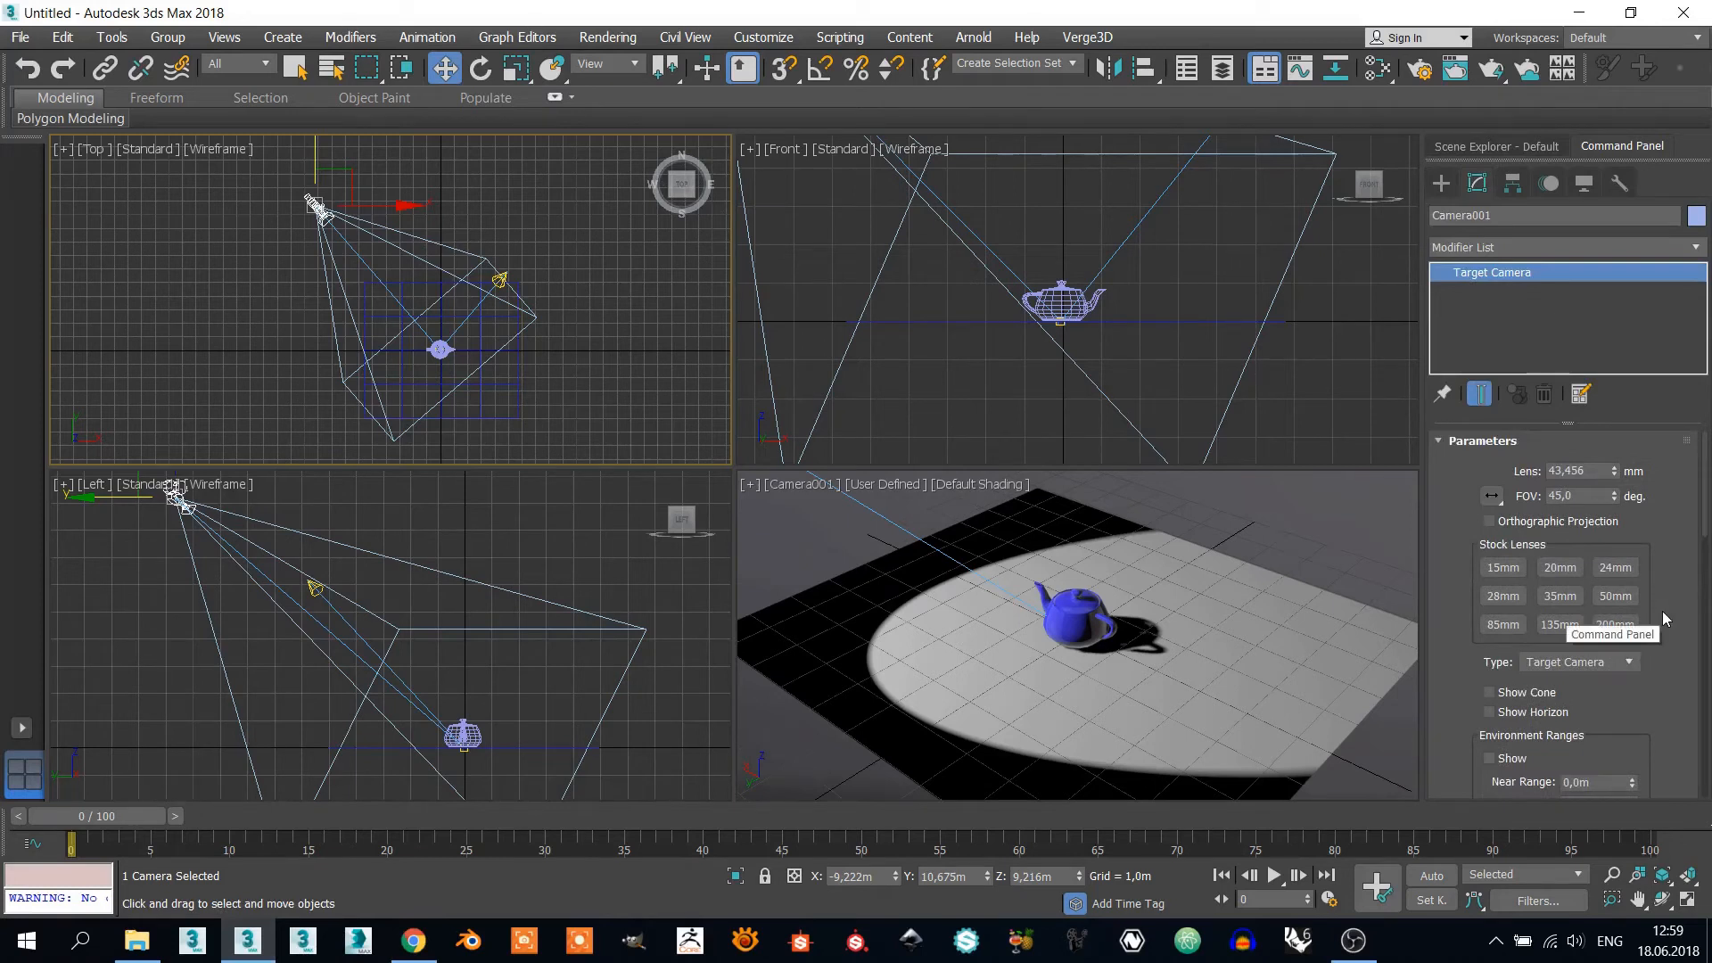
left_click_drag(1706, 510, 1705, 508)
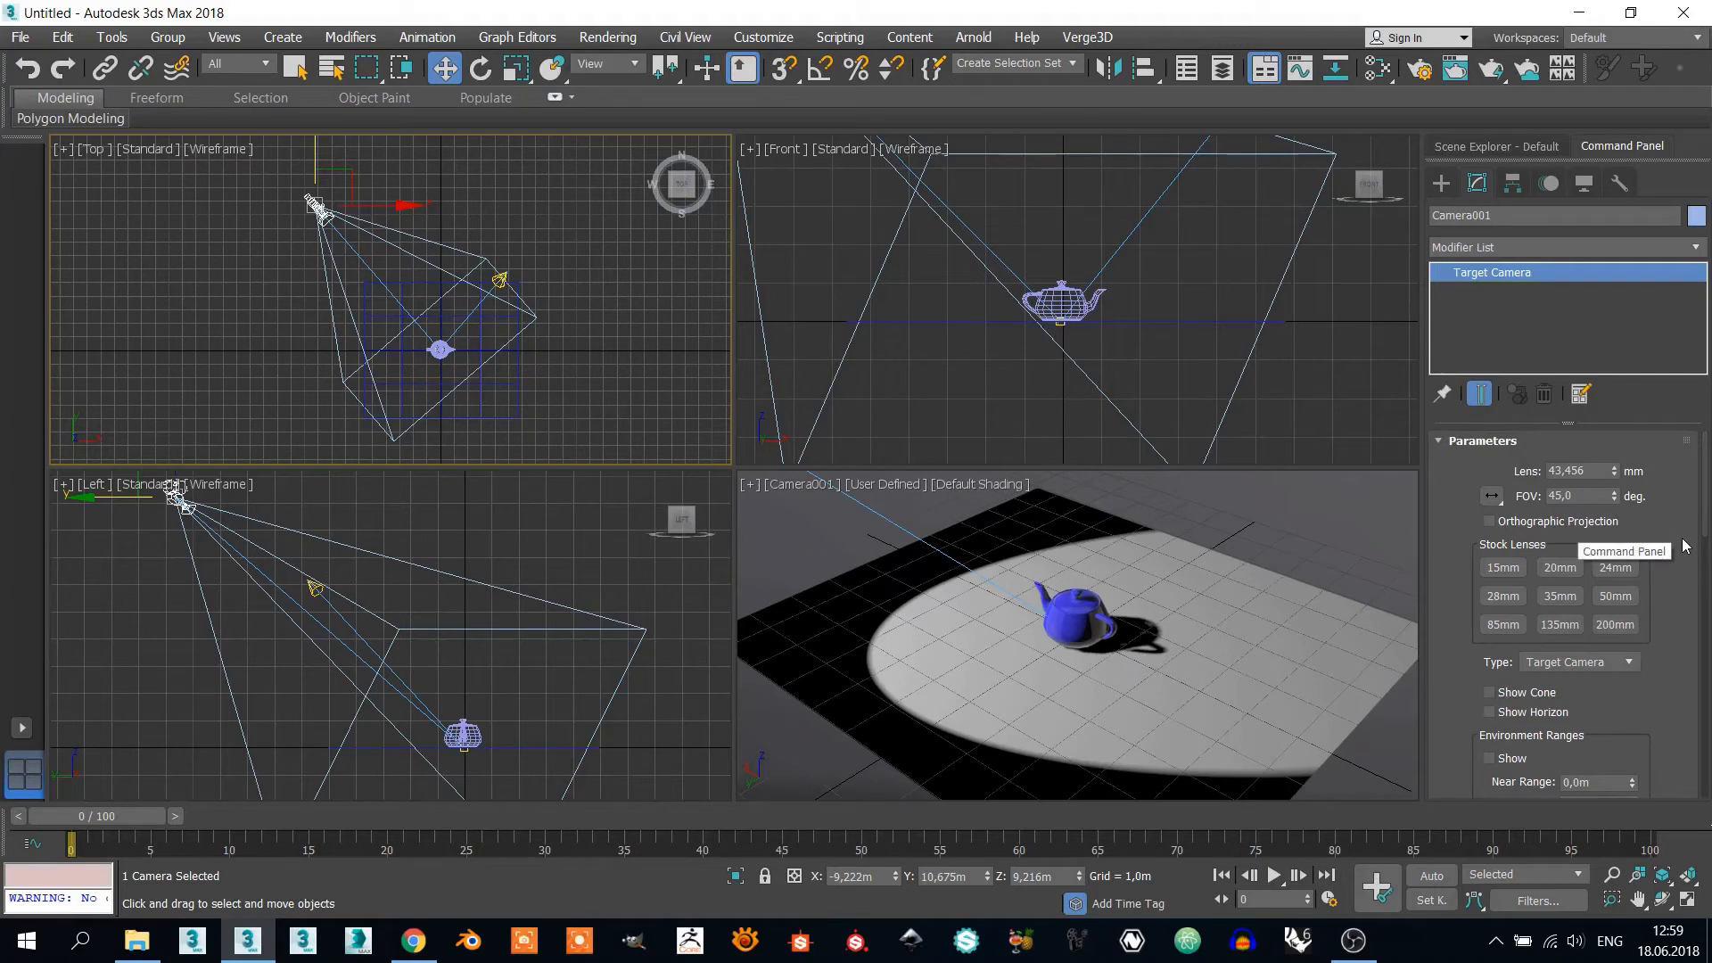
left_click(1562, 495)
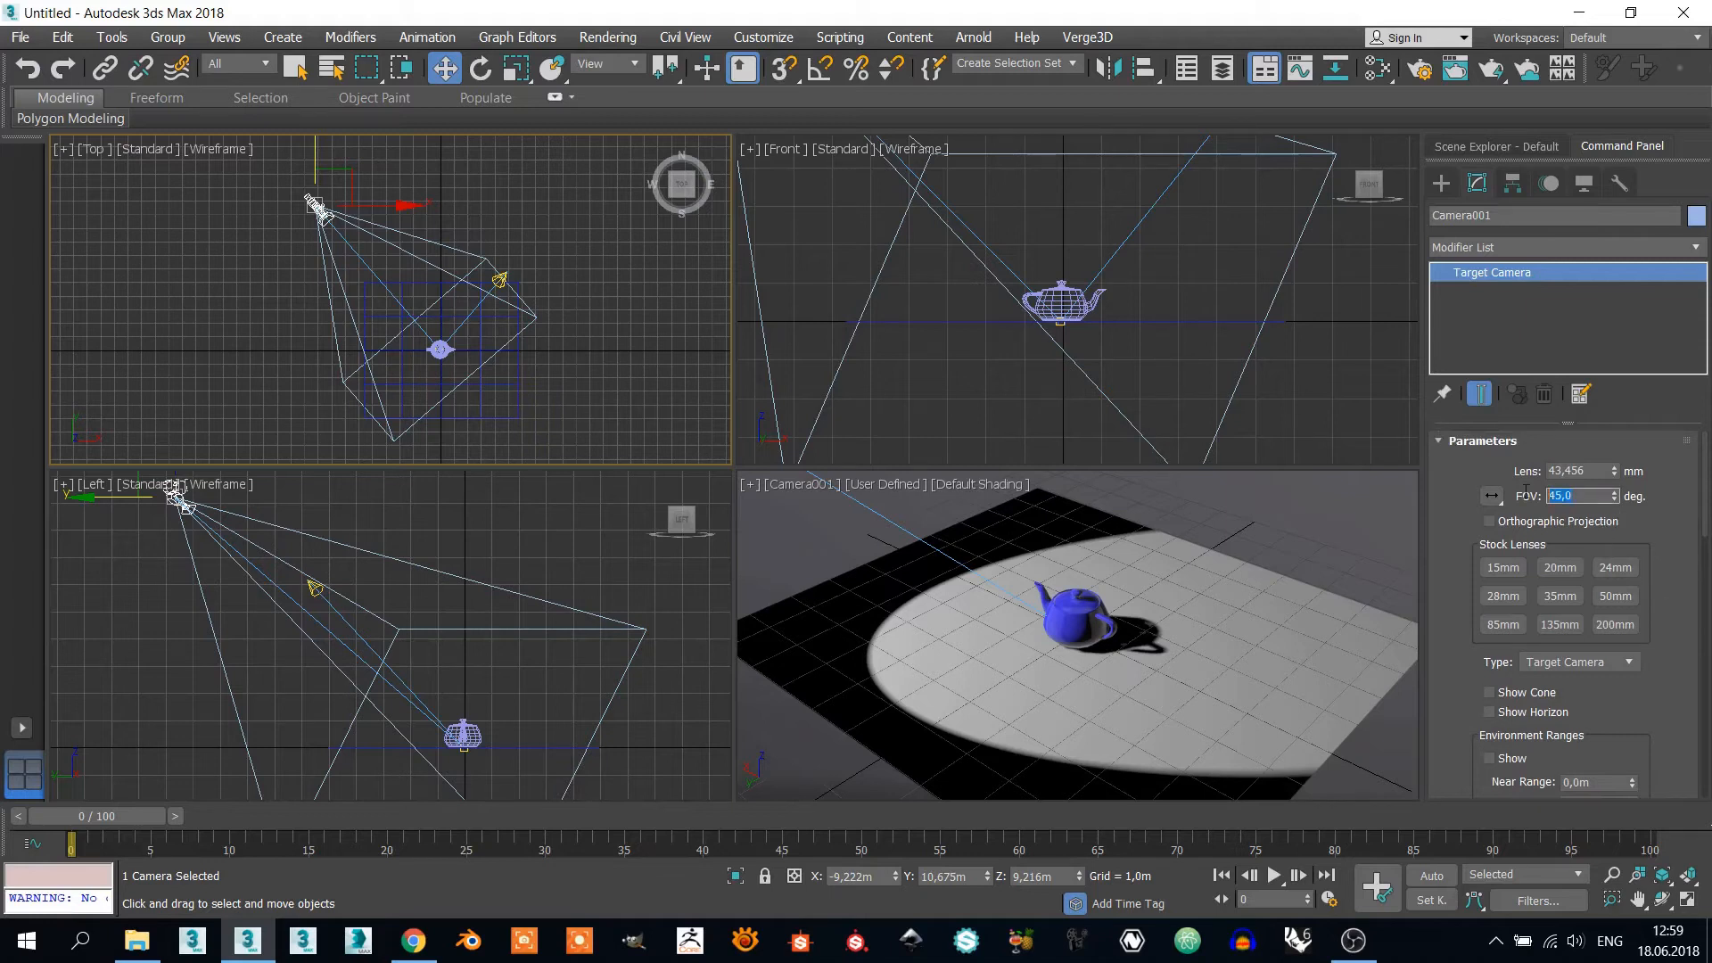
type("35")
key("Return")
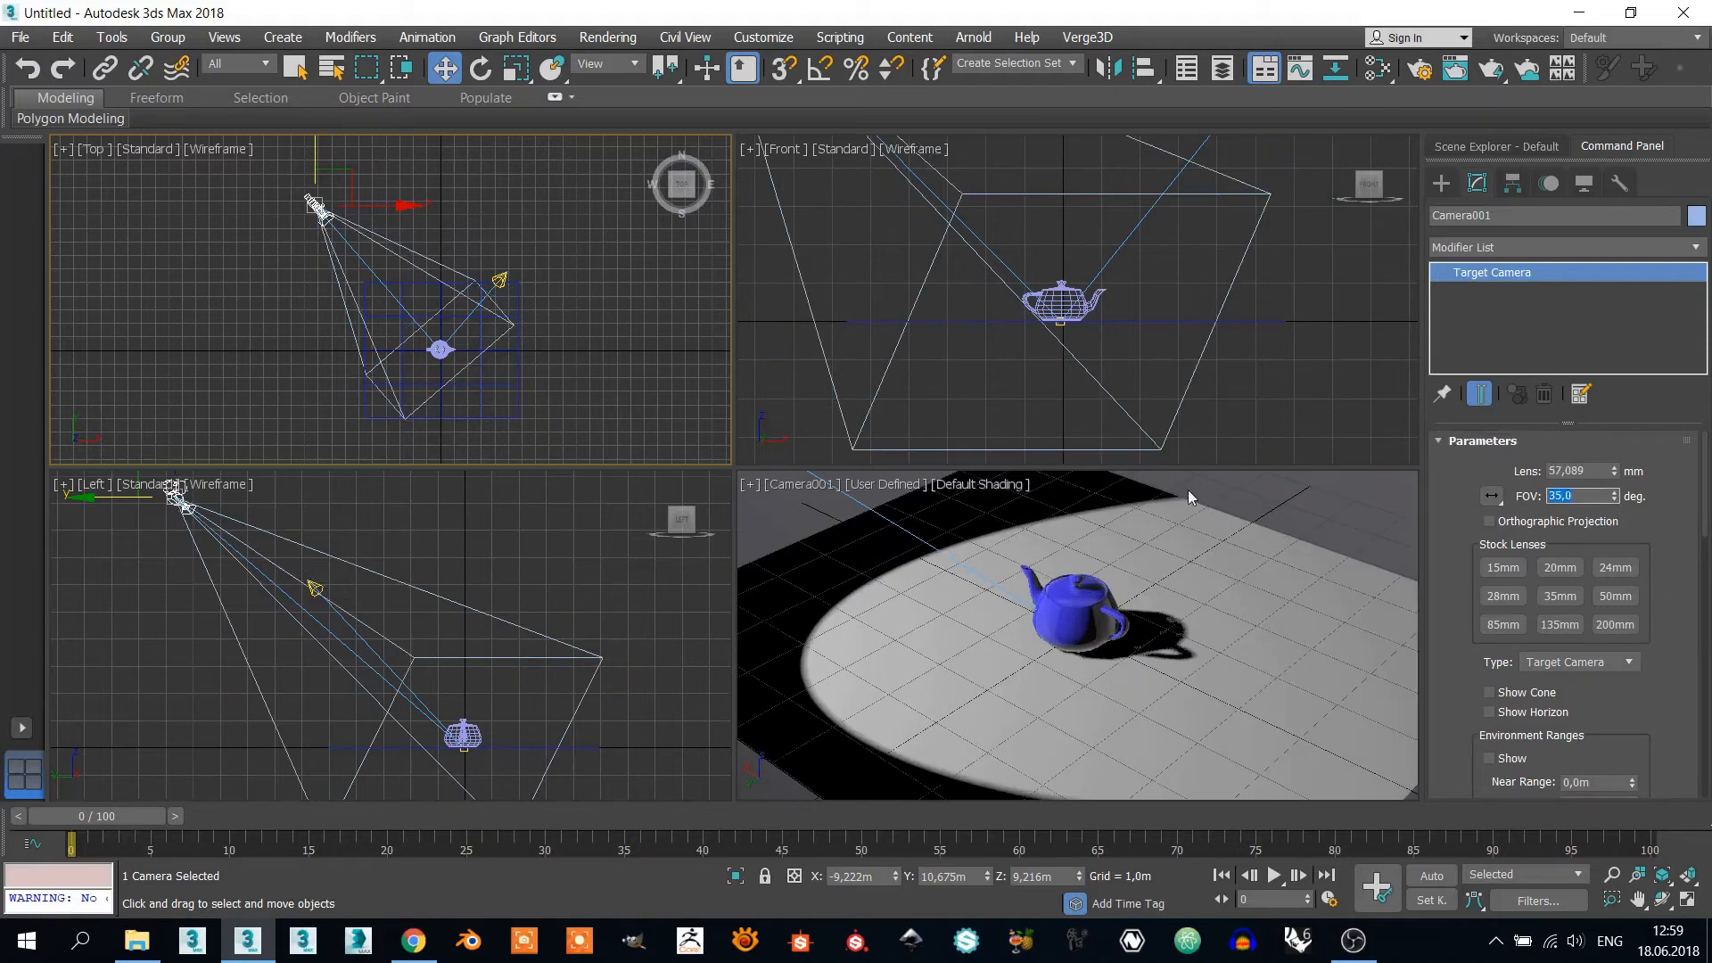
Step: Preview the narrower field of view with Verge3D Sneak Peek, orbit and zoom around the teapot, and return to 3ds Max
left_click(1086, 36)
left_click(1101, 130)
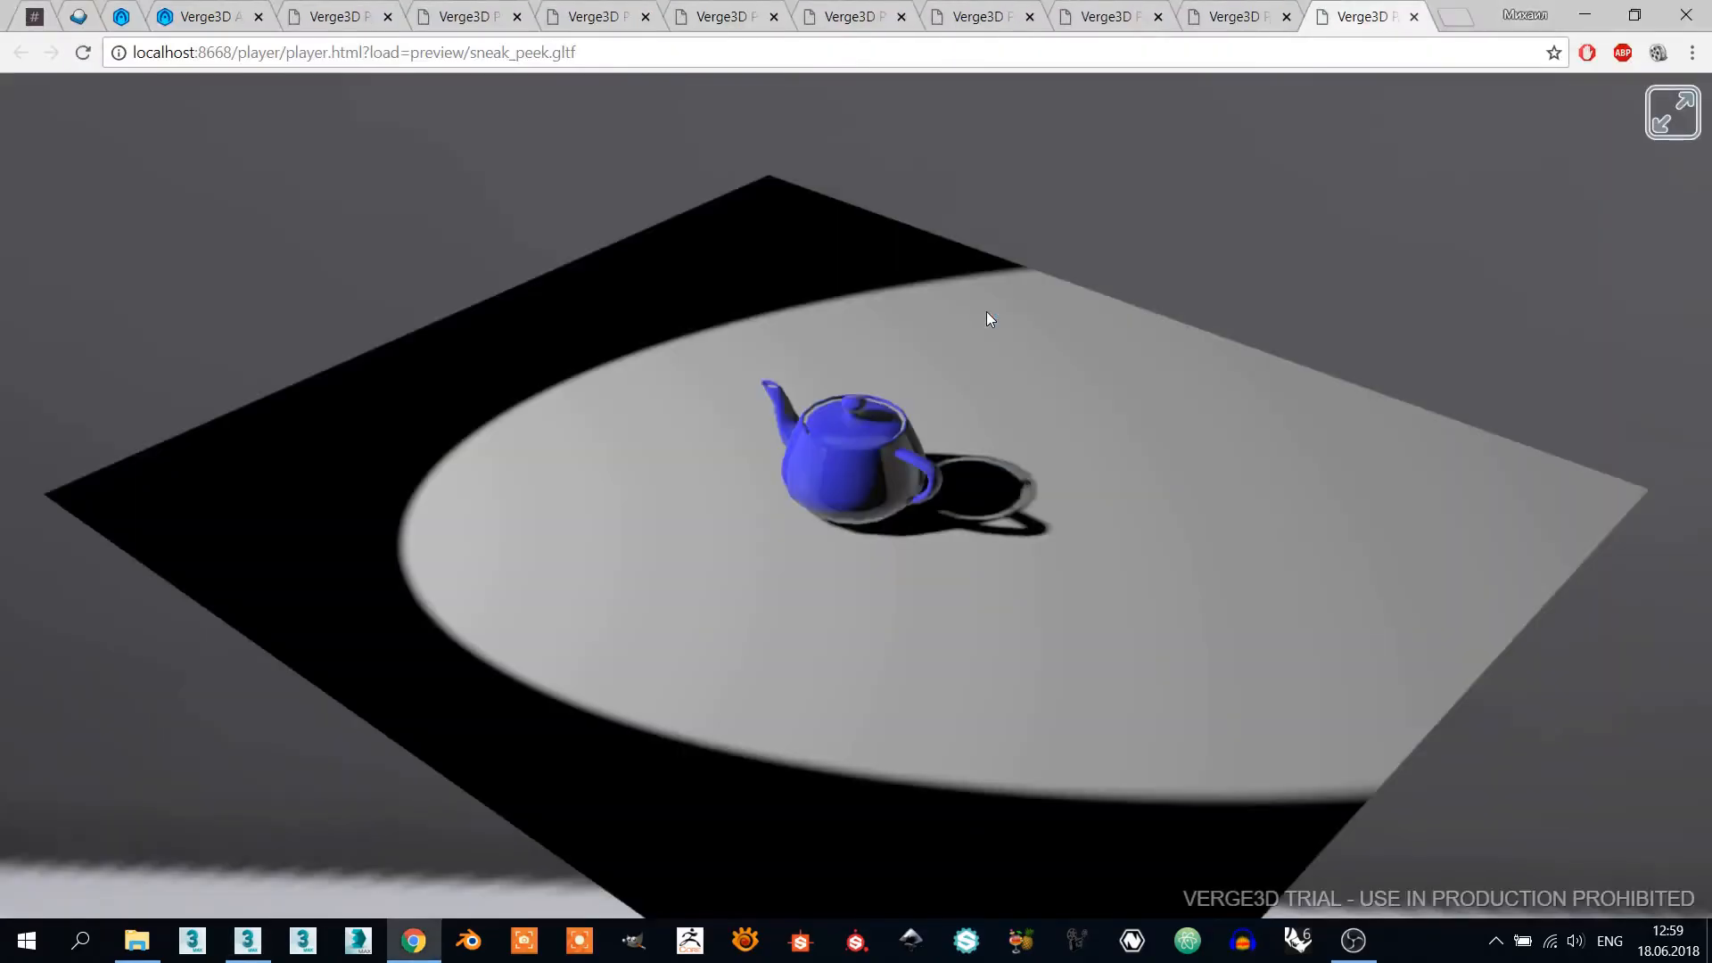
left_click_drag(842, 344, 1145, 357)
scroll(1062, 381, "up", 5)
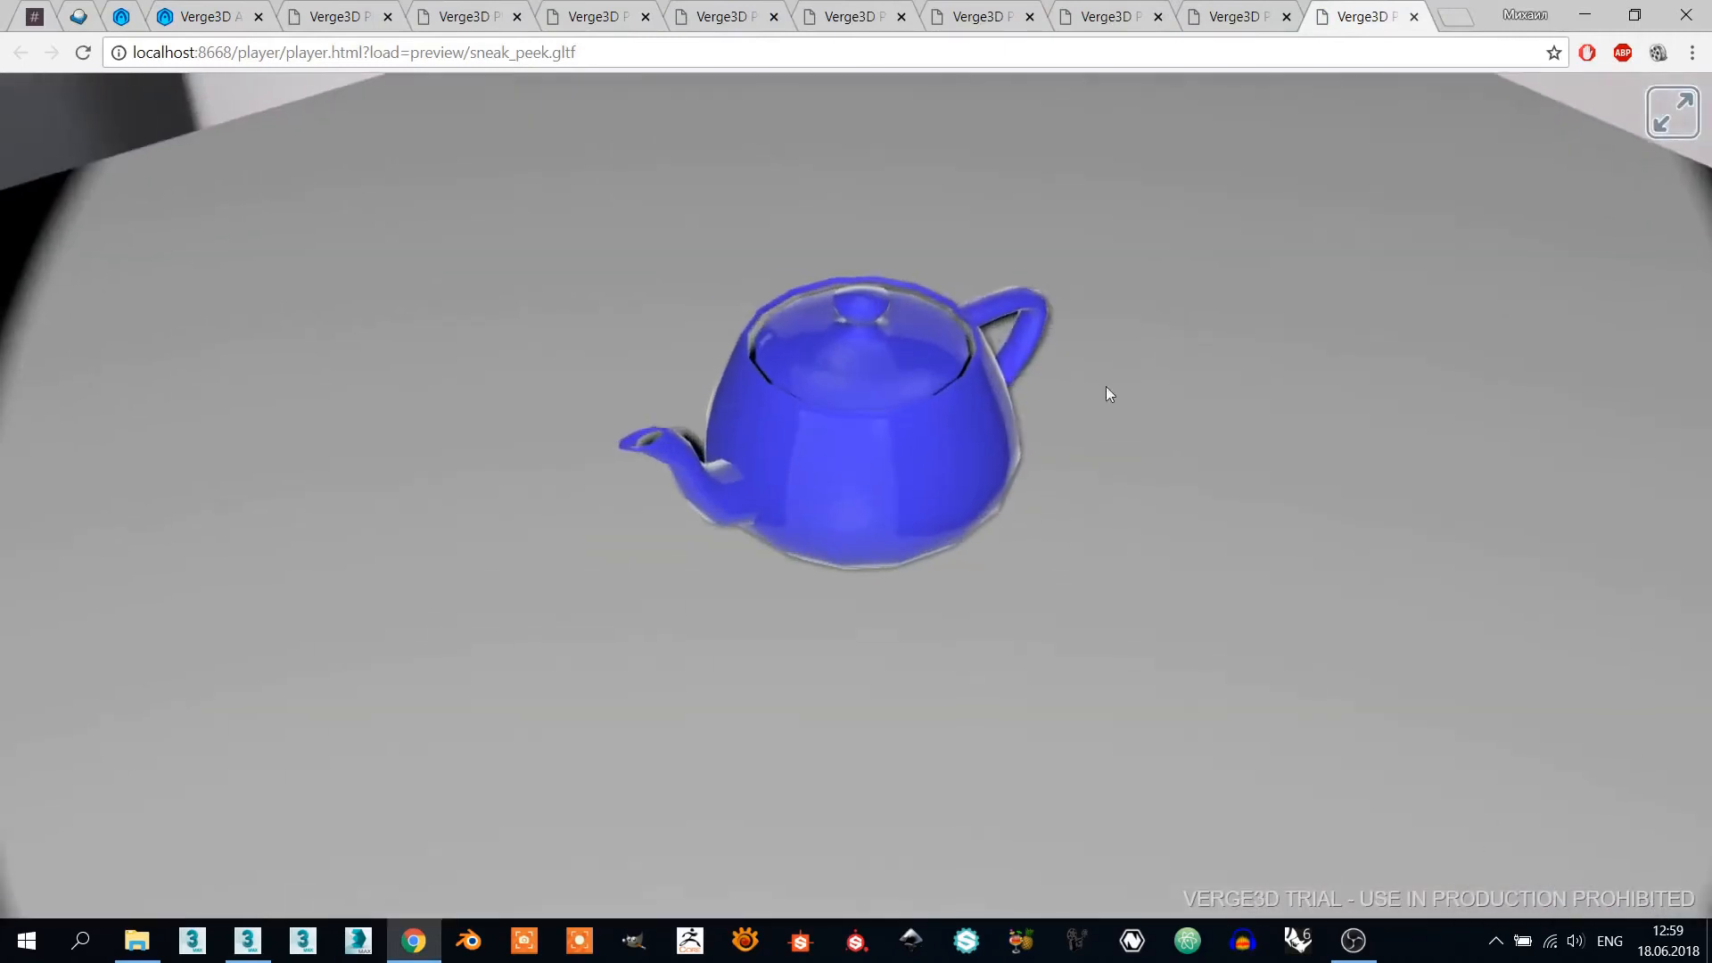
left_click_drag(1030, 407, 1144, 427)
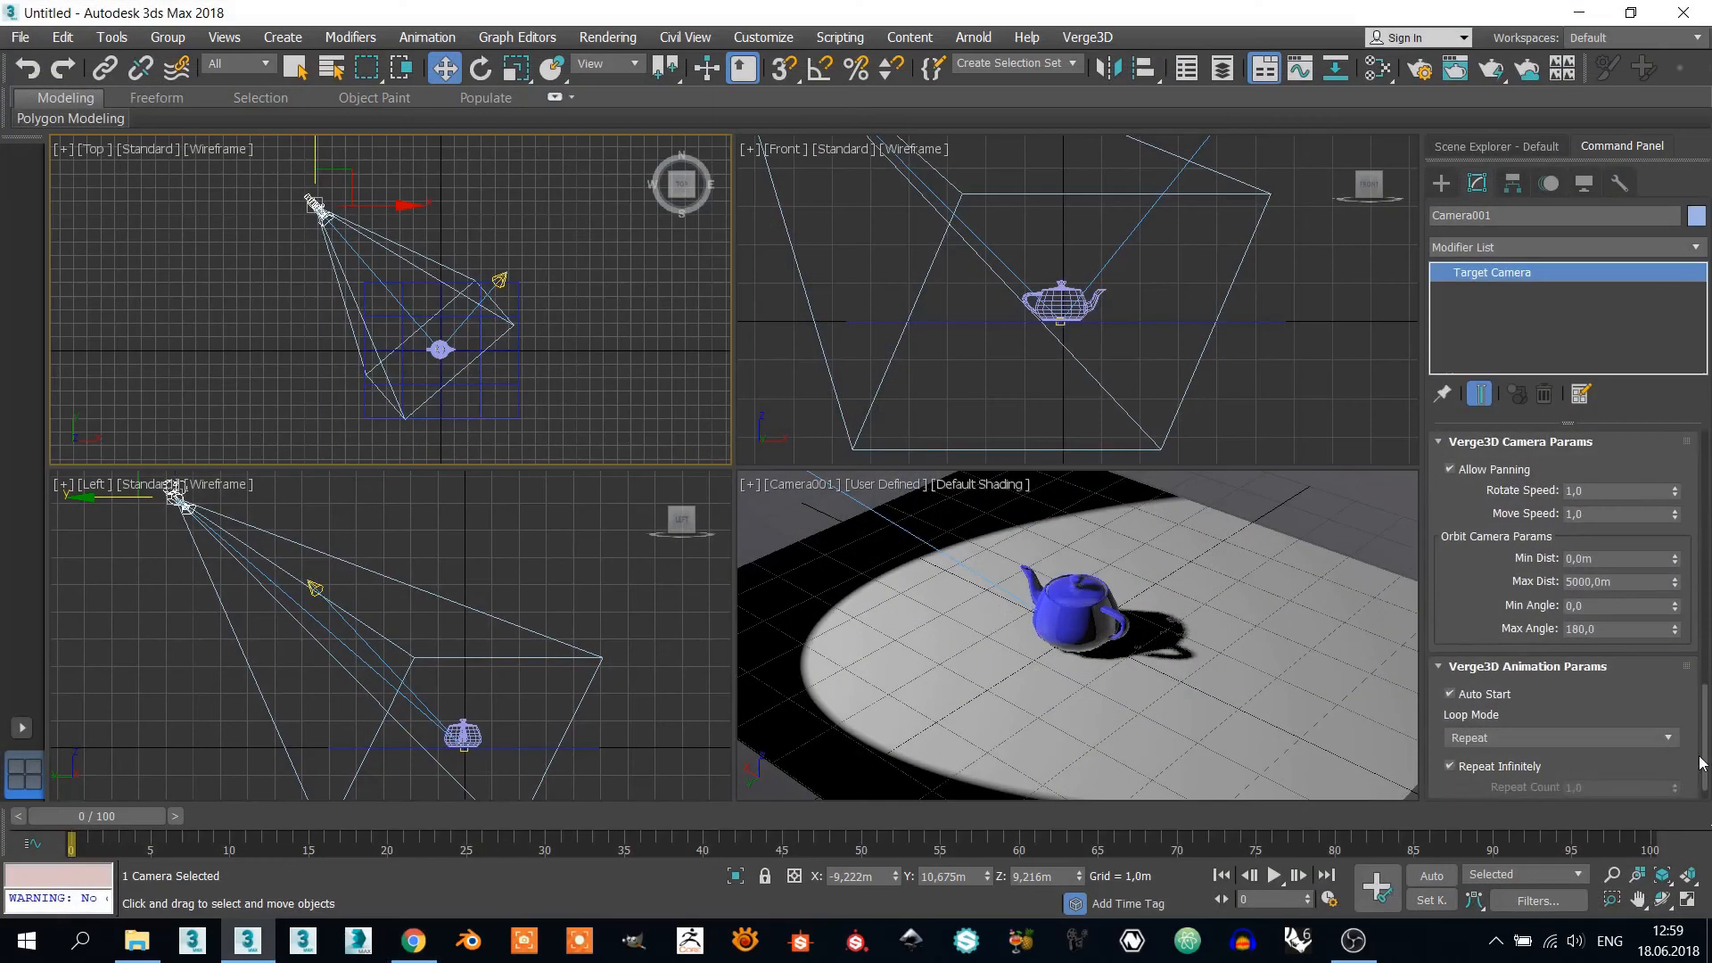
Step: Examine the camera's Verge3D parameters, try the navigation in the open browser preview, and return to 3ds Max
scroll(1708, 693, "up", 2)
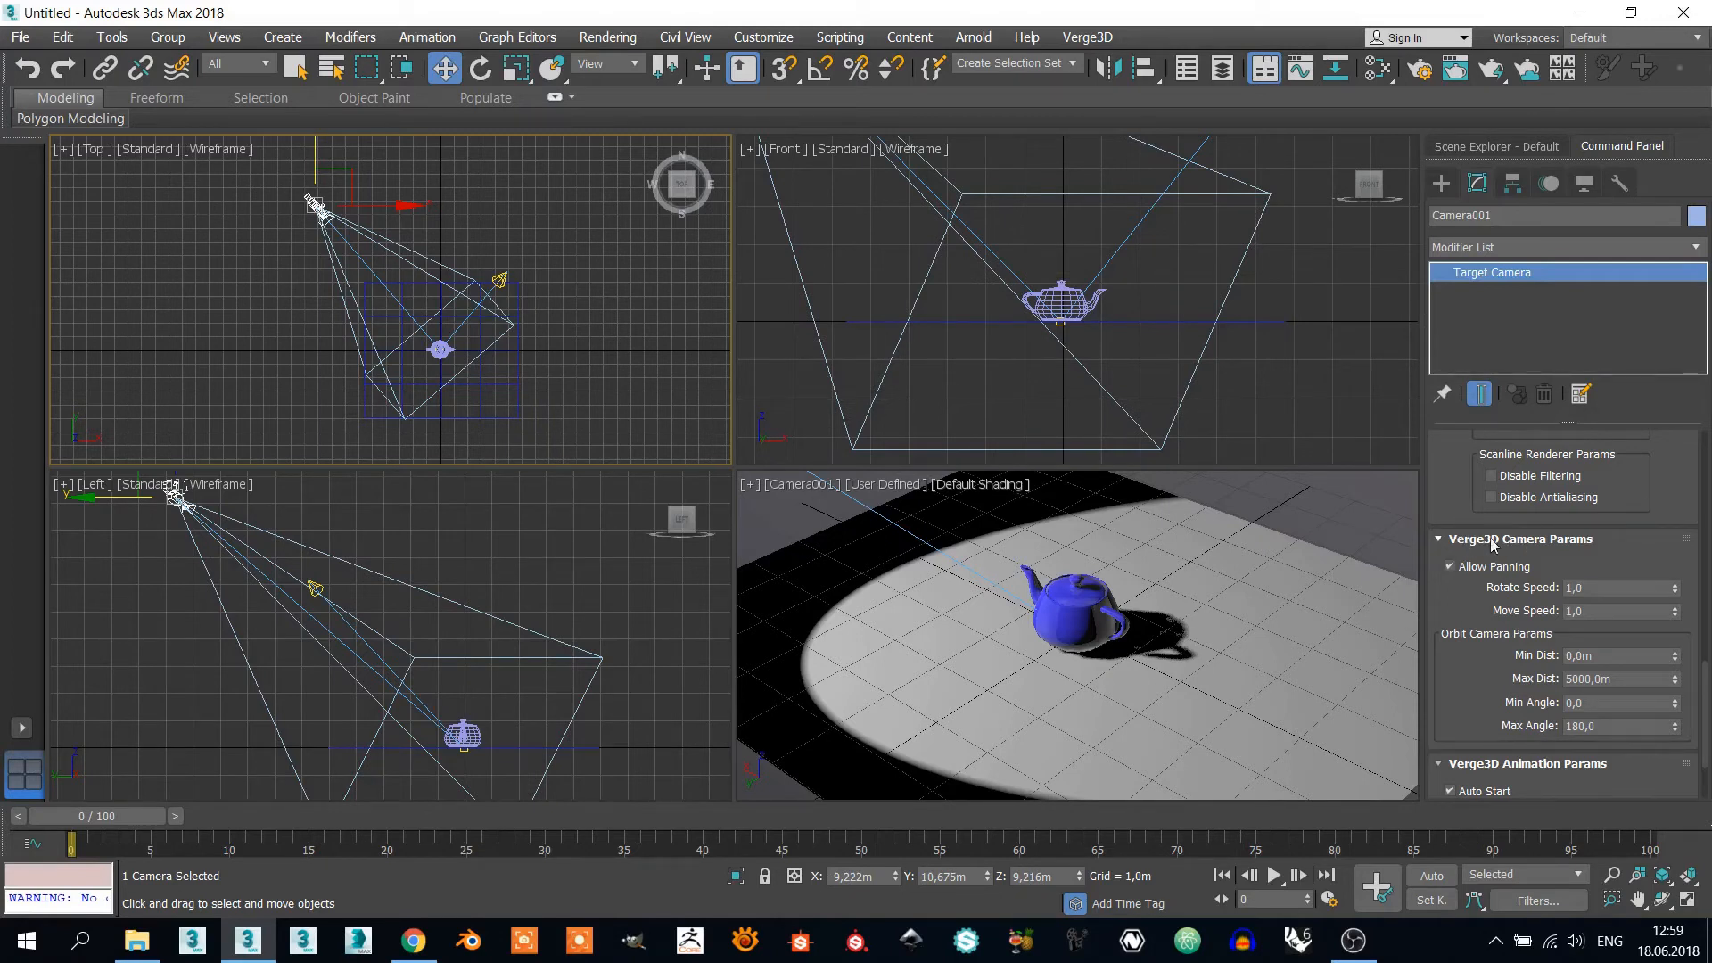
scroll(1551, 553, "down", 1)
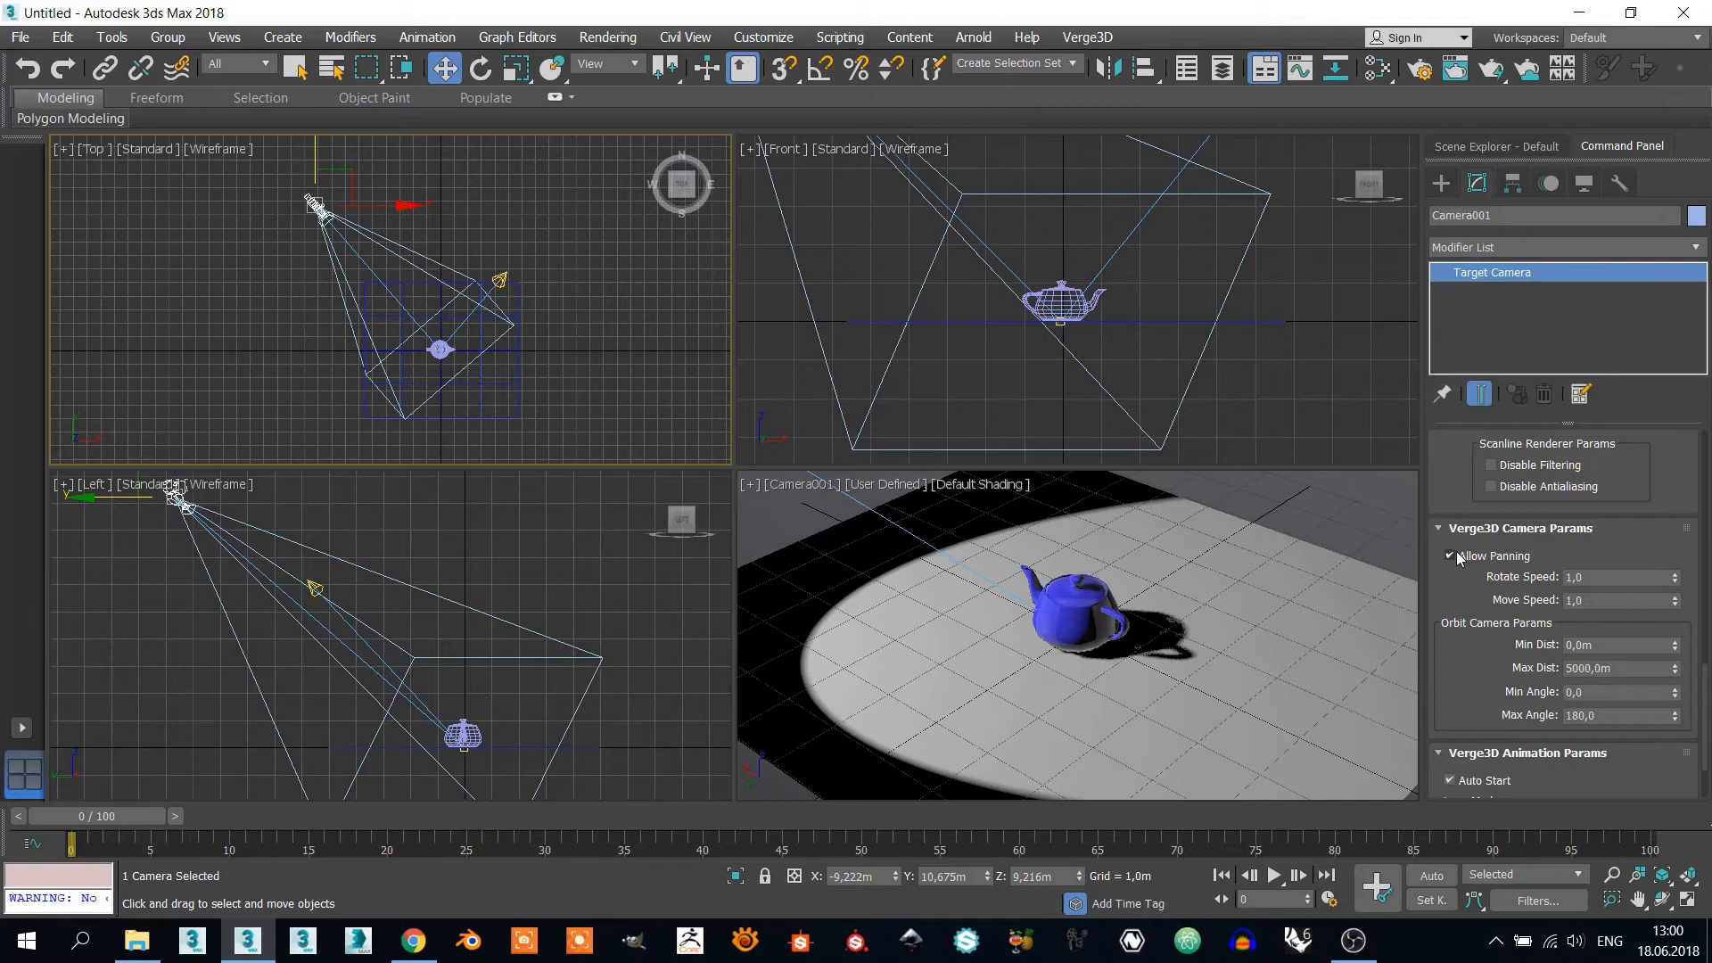
mouse_move(238, 950)
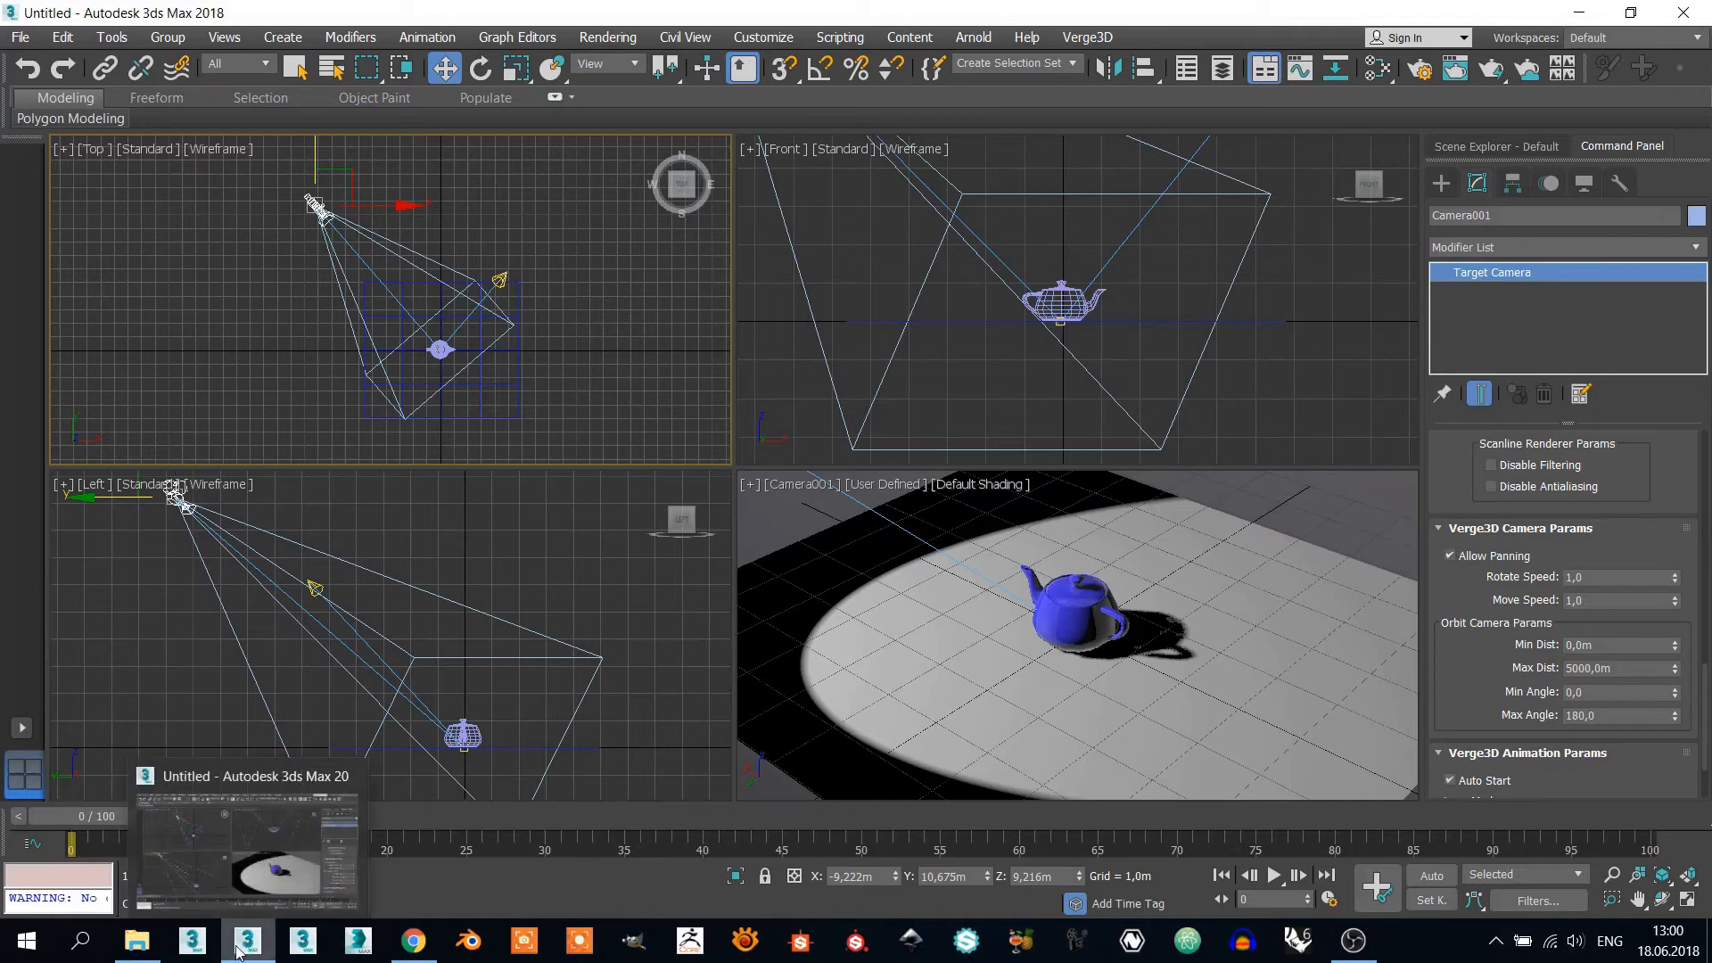
left_click(412, 941)
mouse_move(810, 509)
left_mouse_down()
mouse_move(603, 505)
mouse_move(1112, 492)
mouse_move(676, 506)
mouse_move(911, 490)
mouse_move(784, 499)
left_mouse_up()
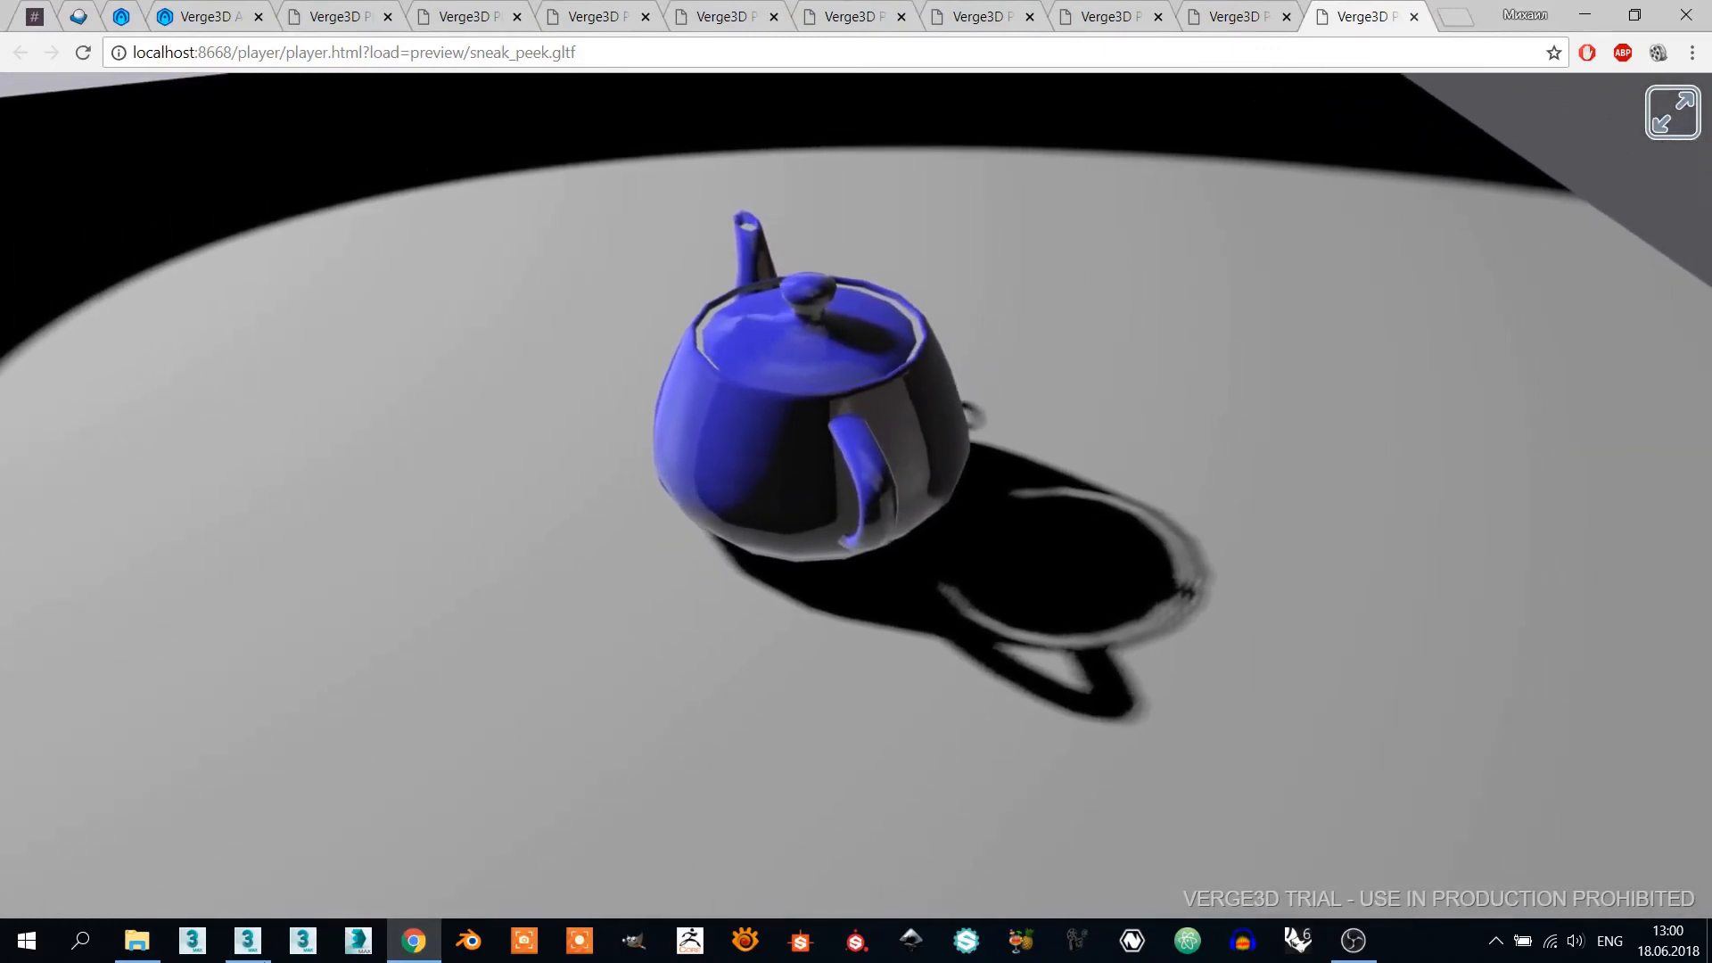
left_click(247, 941)
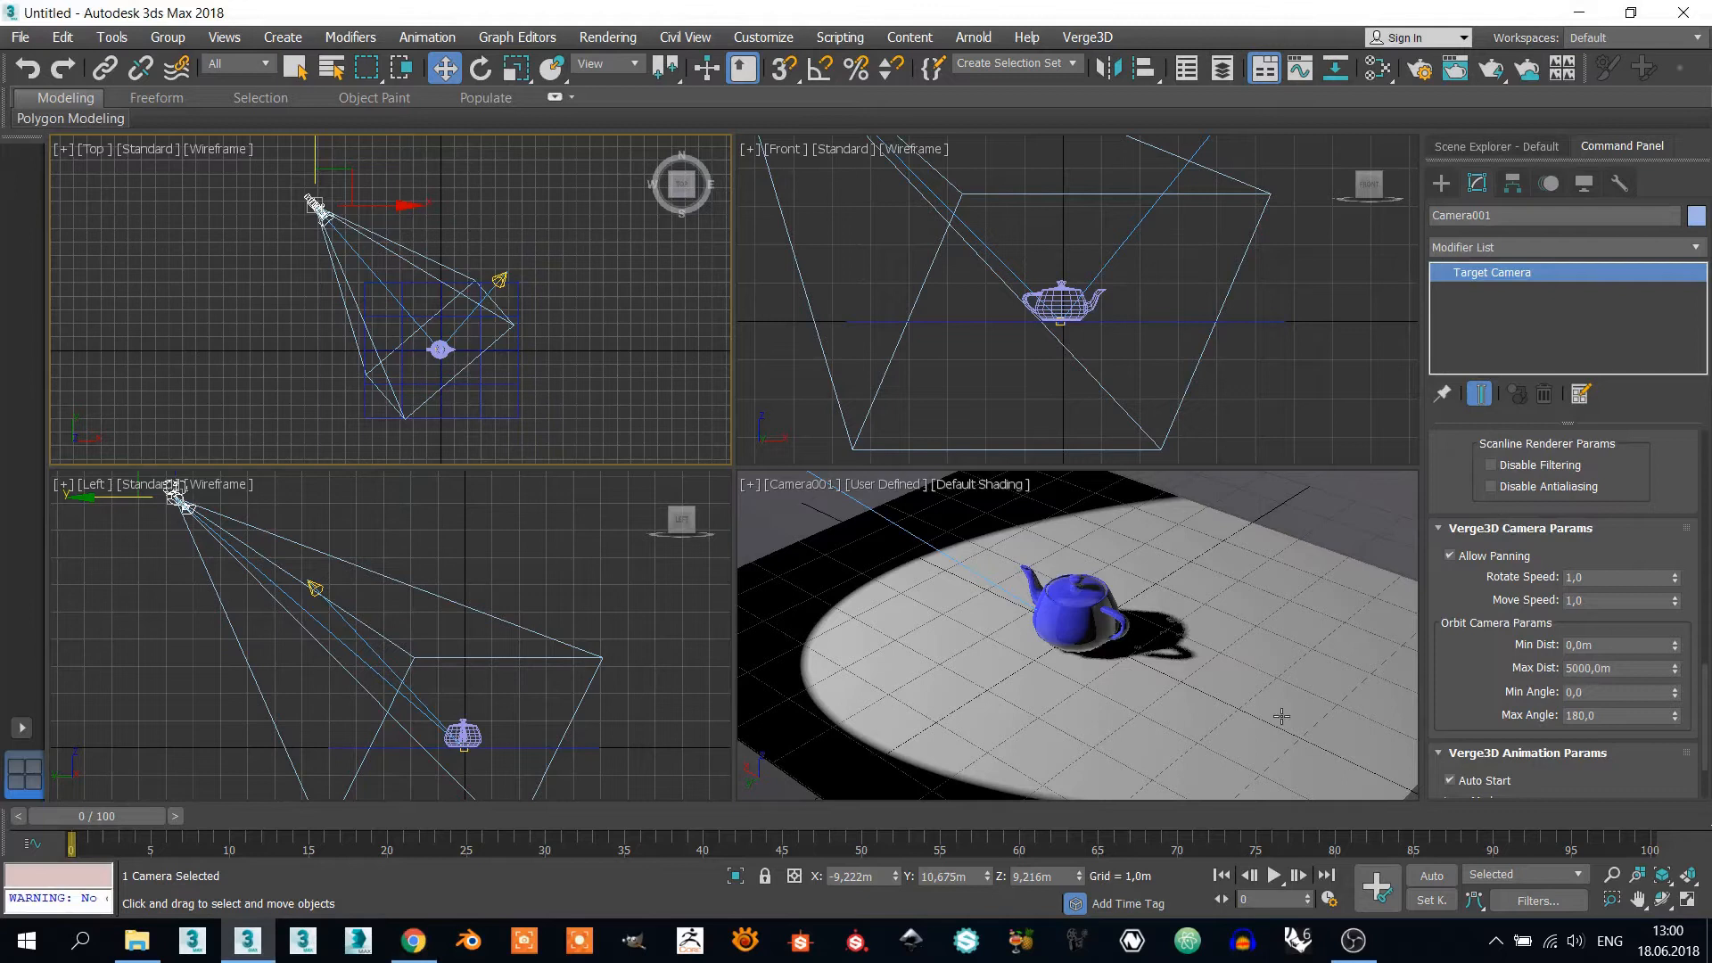
Step: Disable panning for the camera, test the navigation with Verge3D Sneak Peek in the browser, and return to 3ds Max
left_click(1450, 555)
left_click(1087, 36)
left_click(1110, 128)
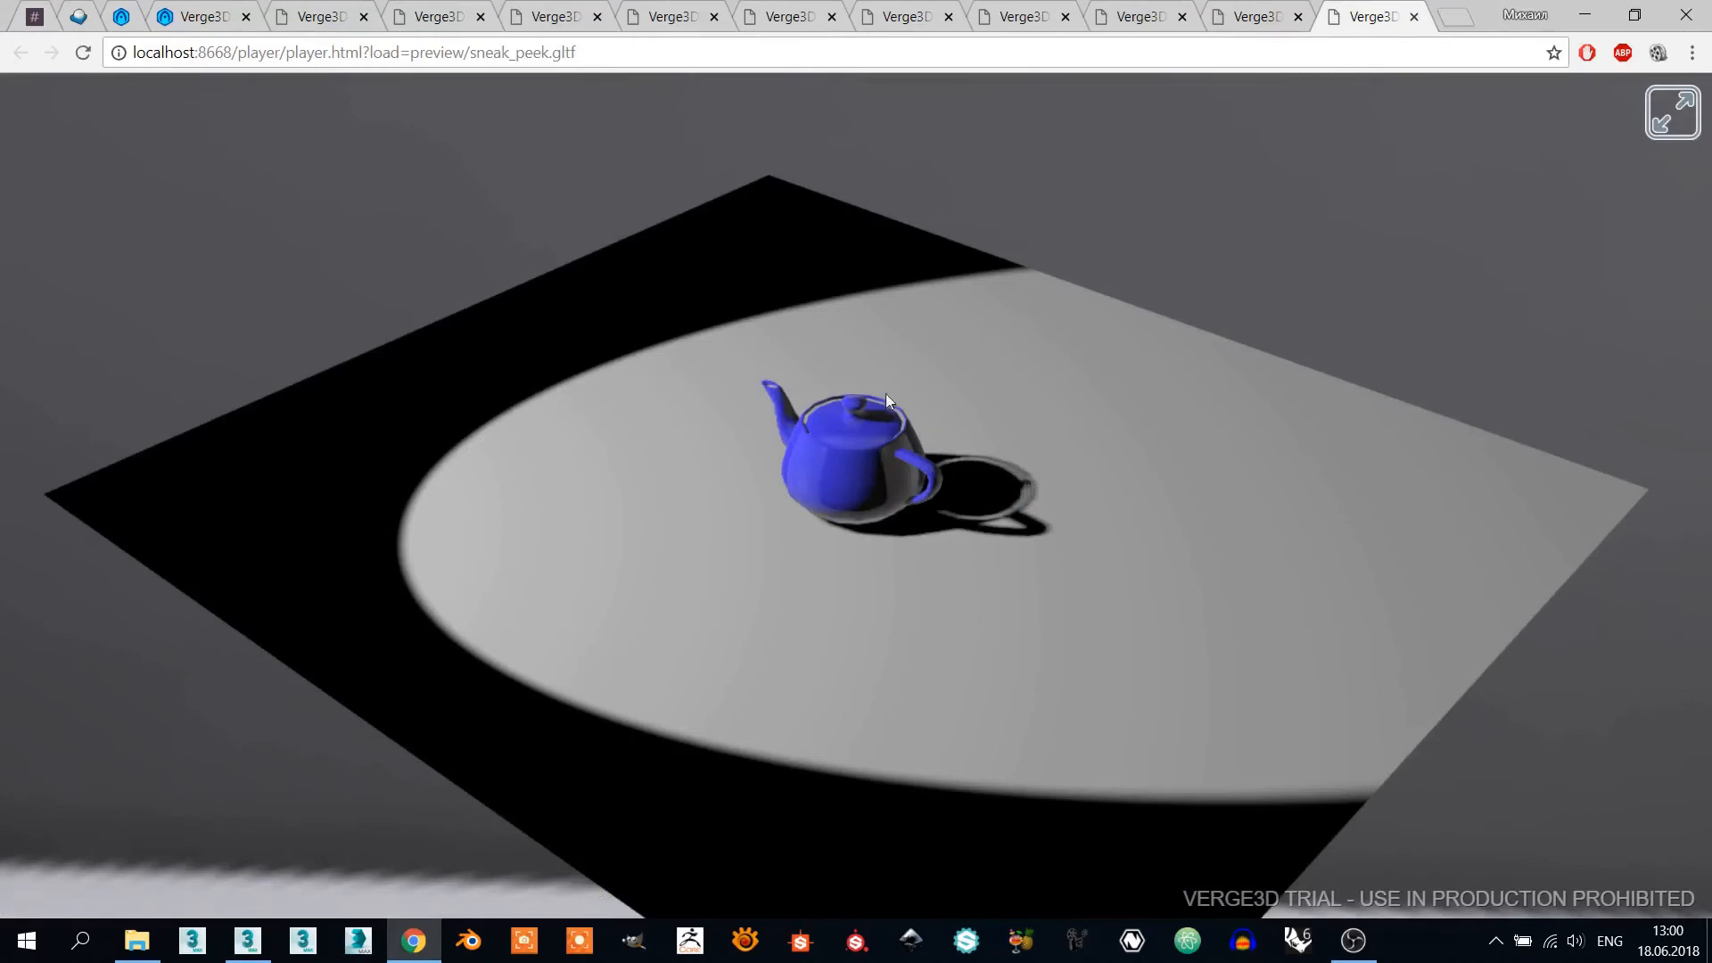
left_click_drag(721, 404, 681, 508)
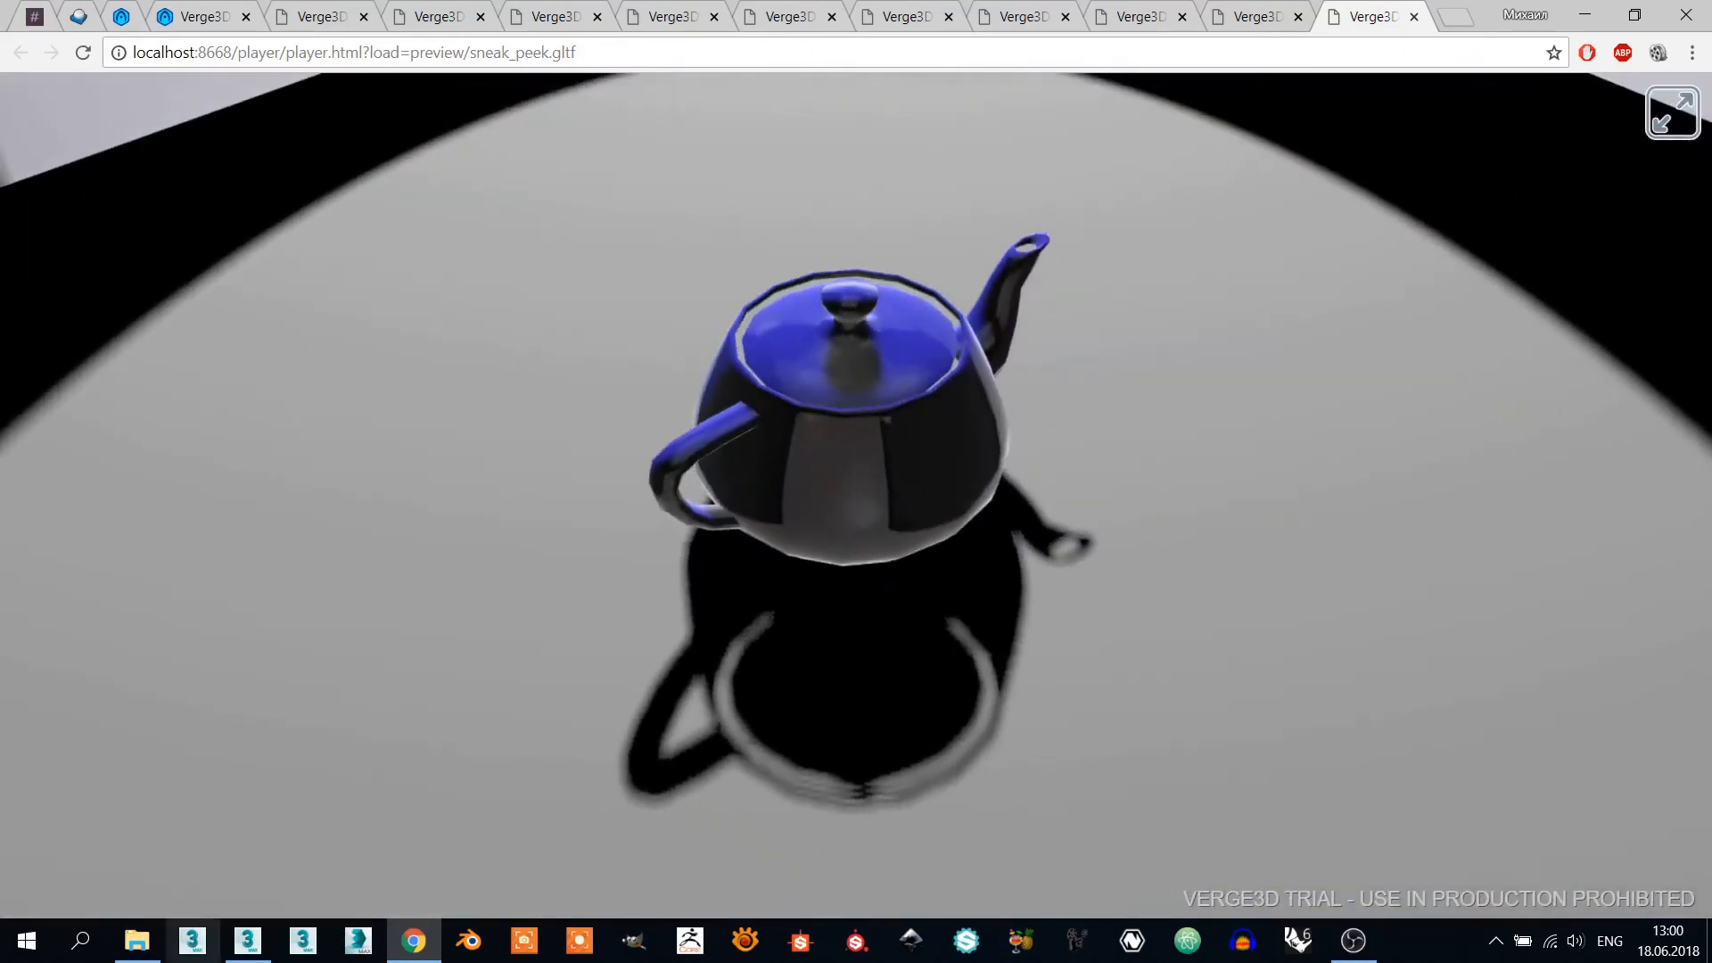
left_click(248, 941)
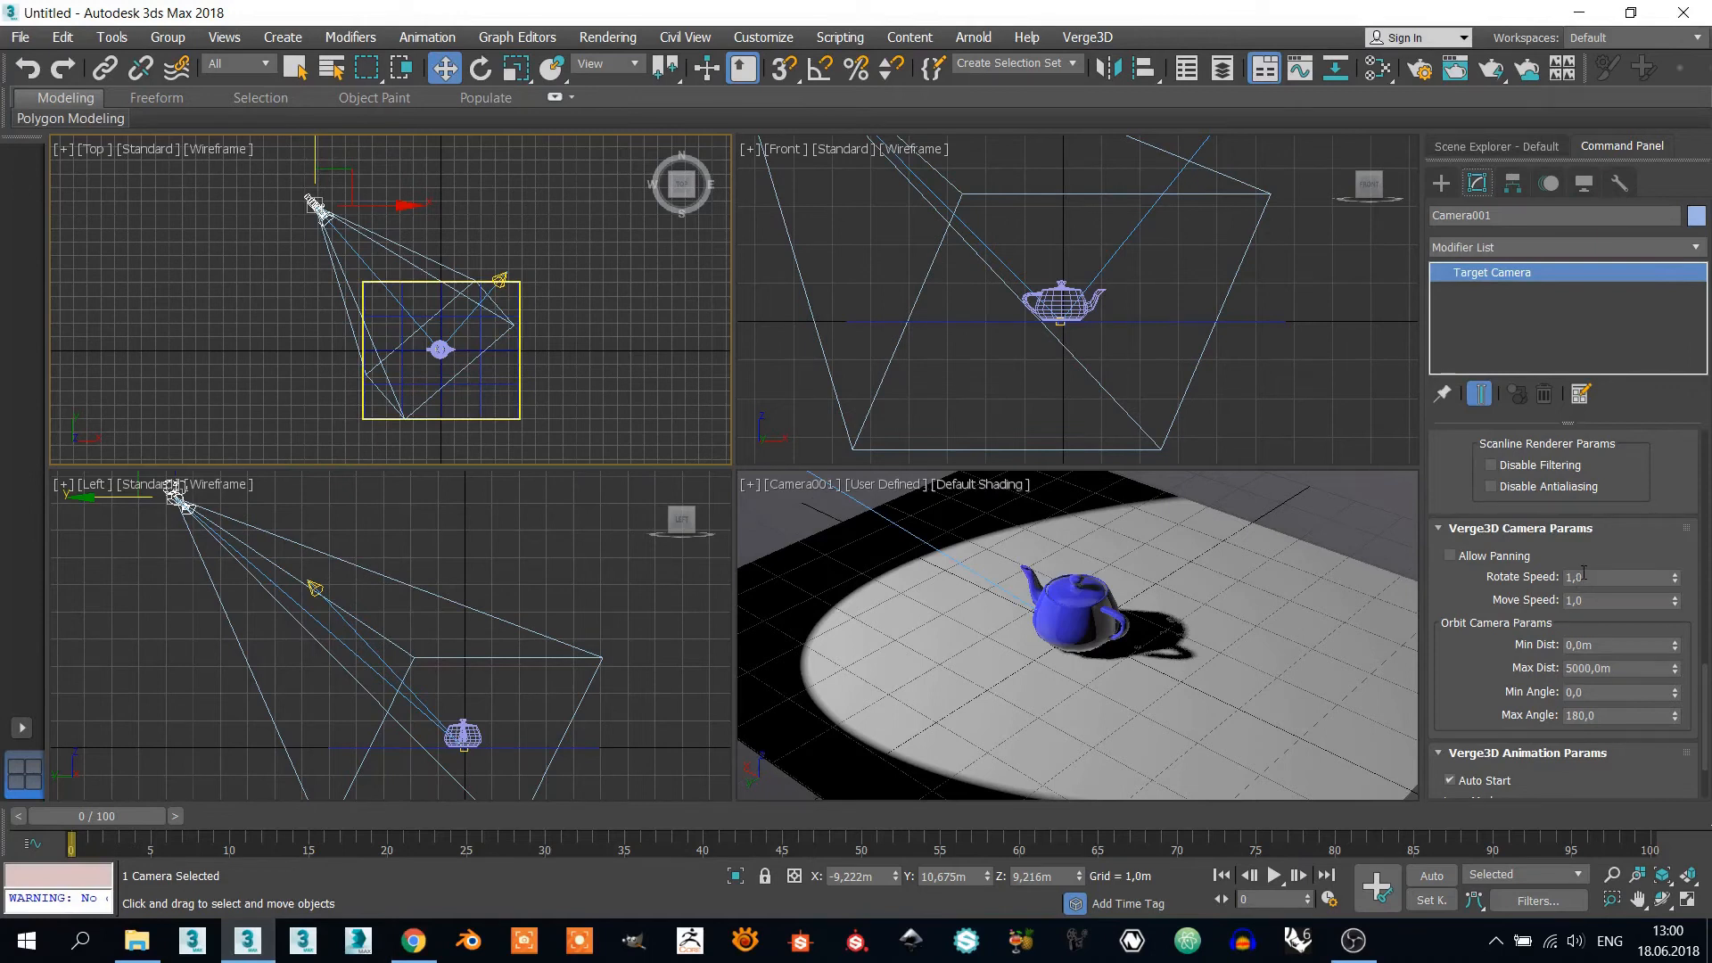
Step: Set the camera's orbit distance limits to a minimum of 2 m and a maximum of 10 m
left_click_drag(1475, 602, 1475, 549)
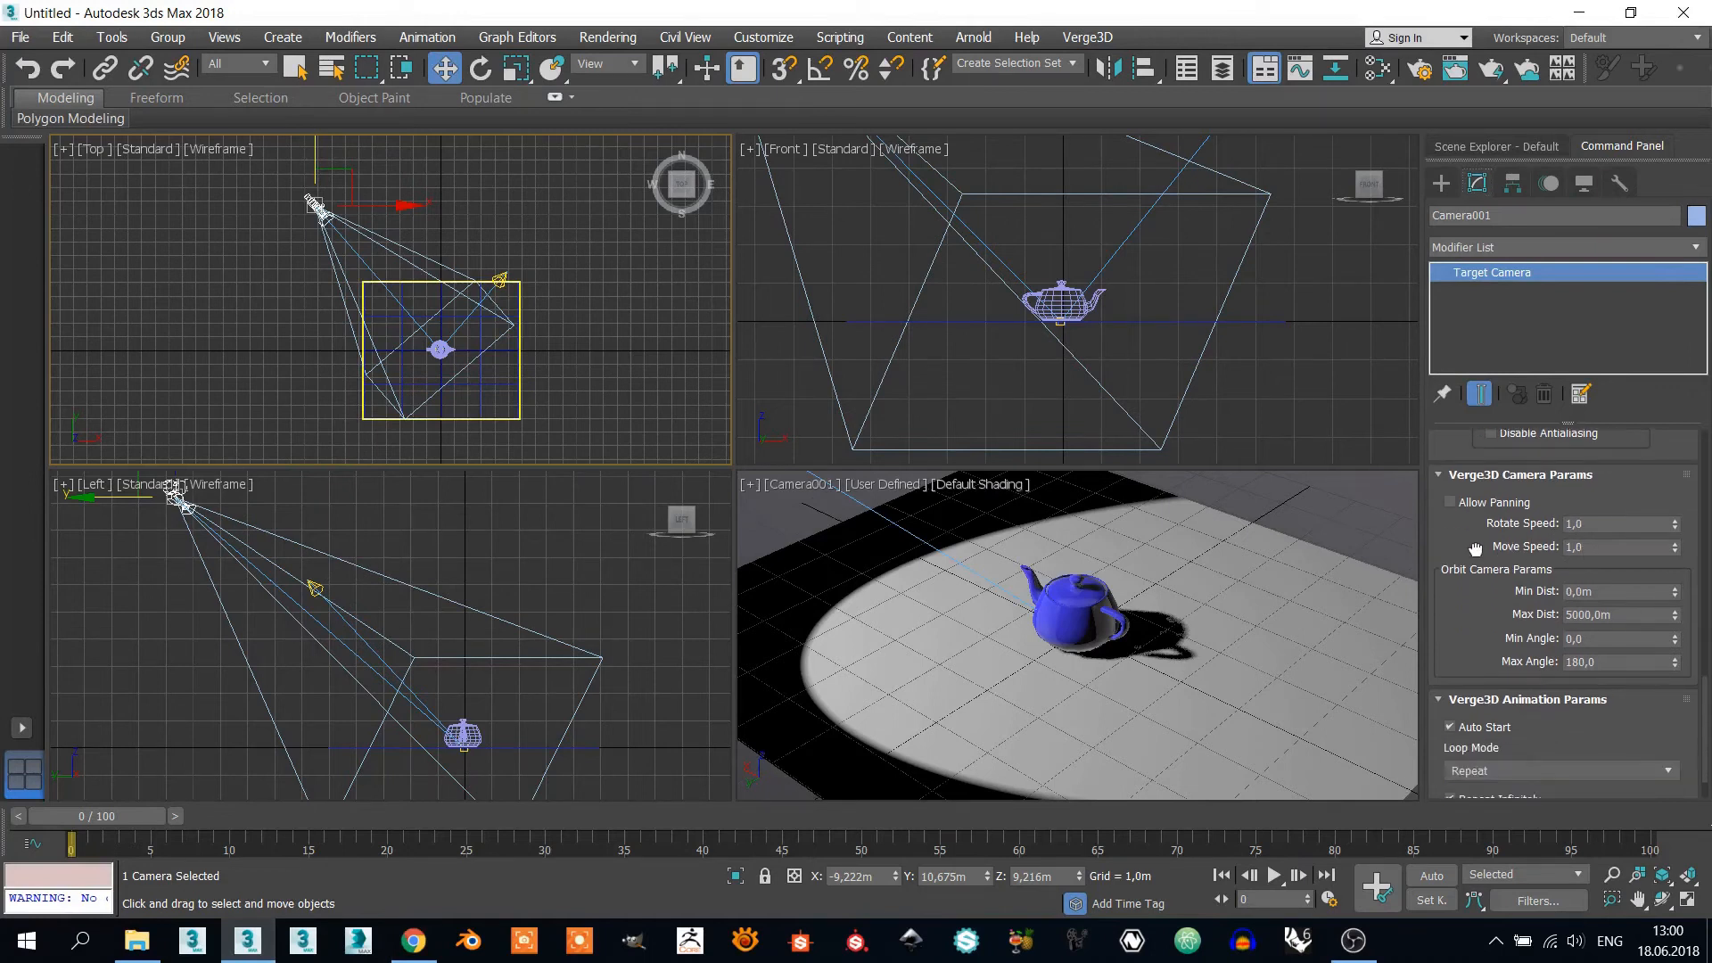
scroll(1481, 617, "down", 2)
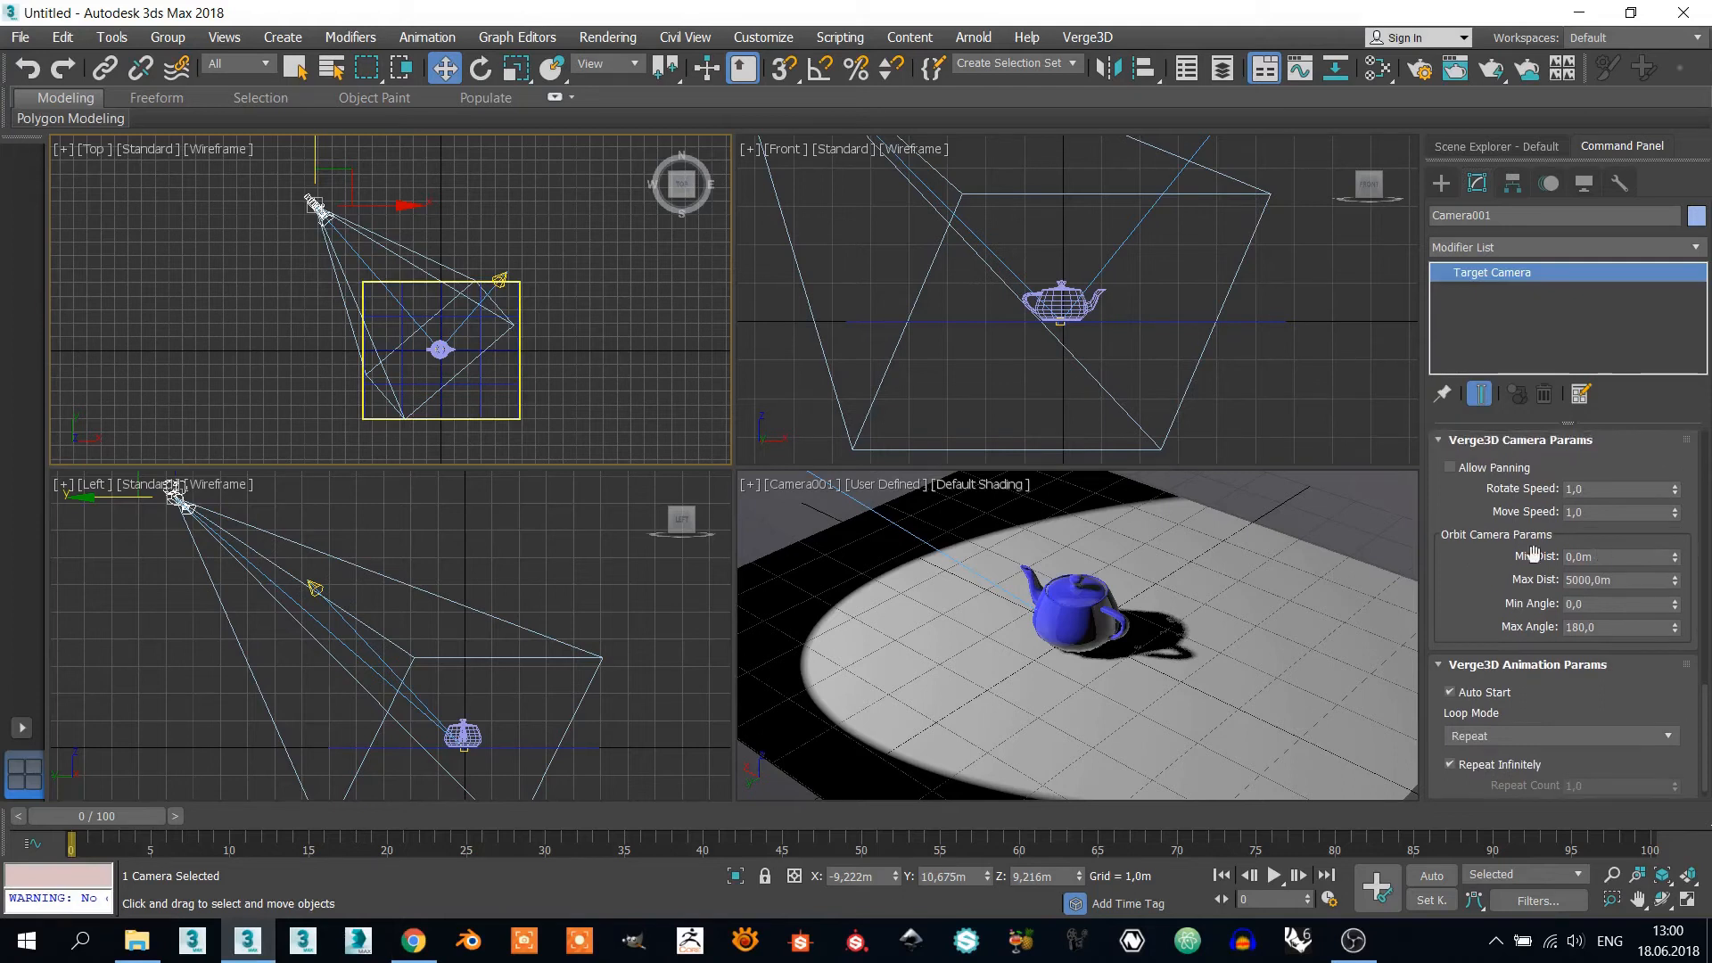
left_click_drag(1625, 555, 1533, 557)
key("Tab")
left_click_drag(1607, 557, 1547, 552)
type("2")
key("Tab")
type("10")
key("Return")
Step: Preview the orbit distance limits with Verge3D Sneak Peek by zooming fully in and out on the teapot, and return to 3ds Max
left_click(1086, 37)
left_click(1105, 80)
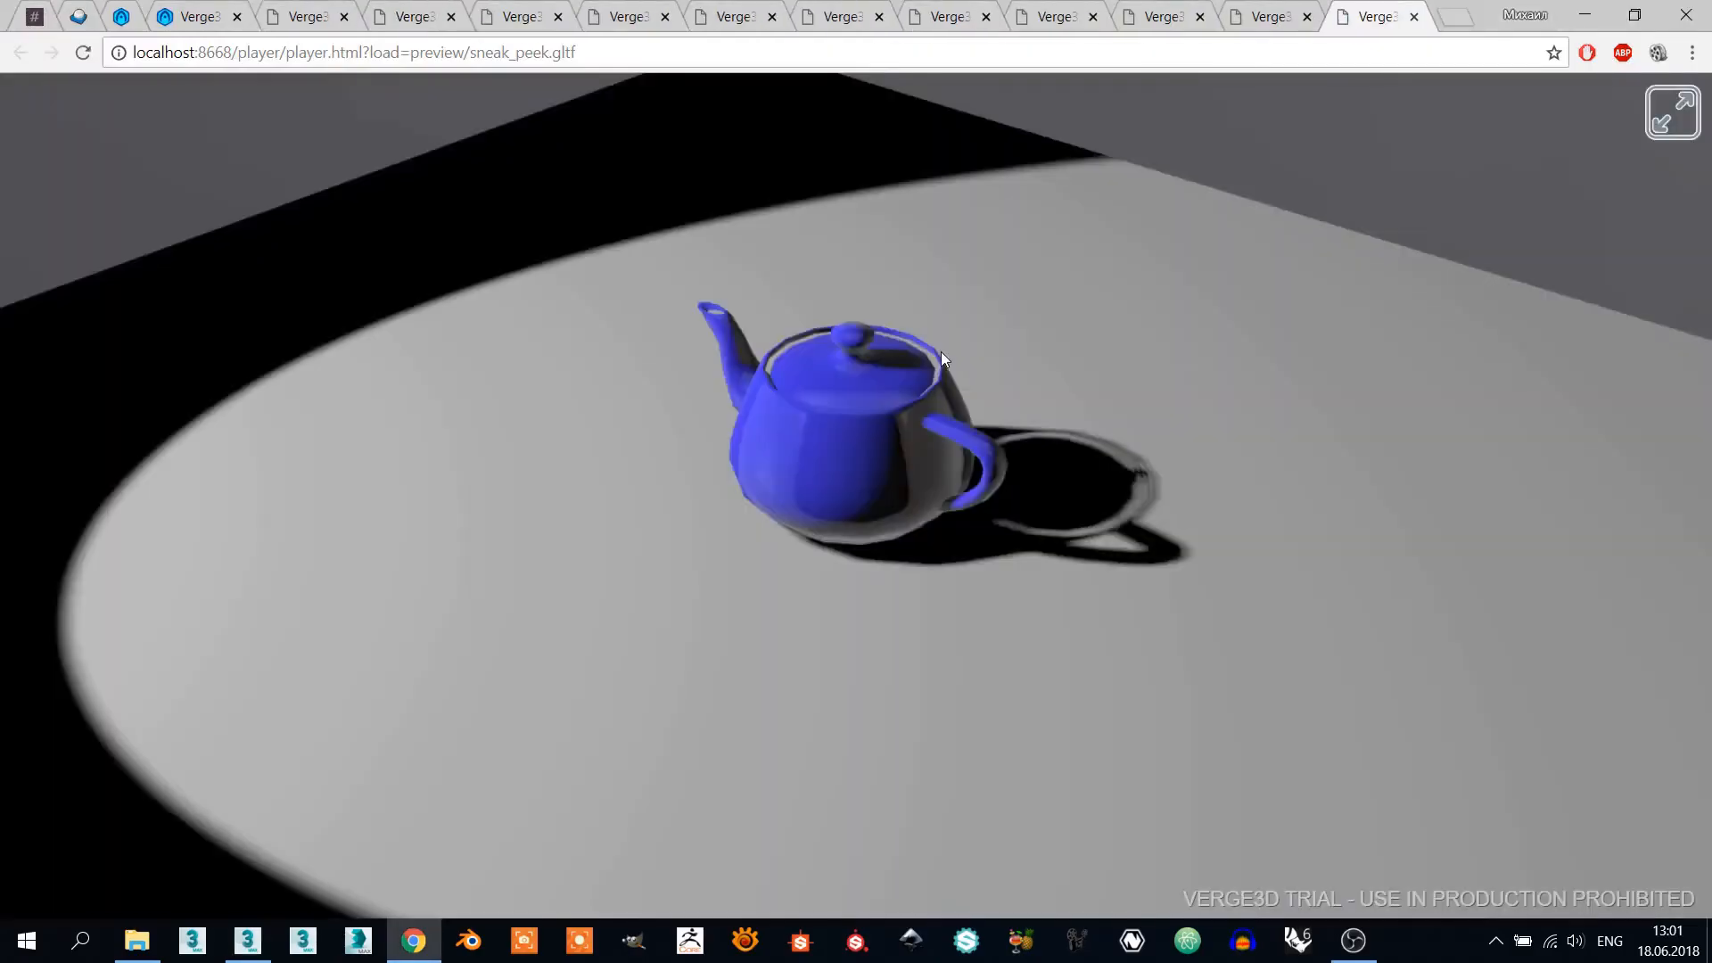
scroll(939, 355, "up", 10)
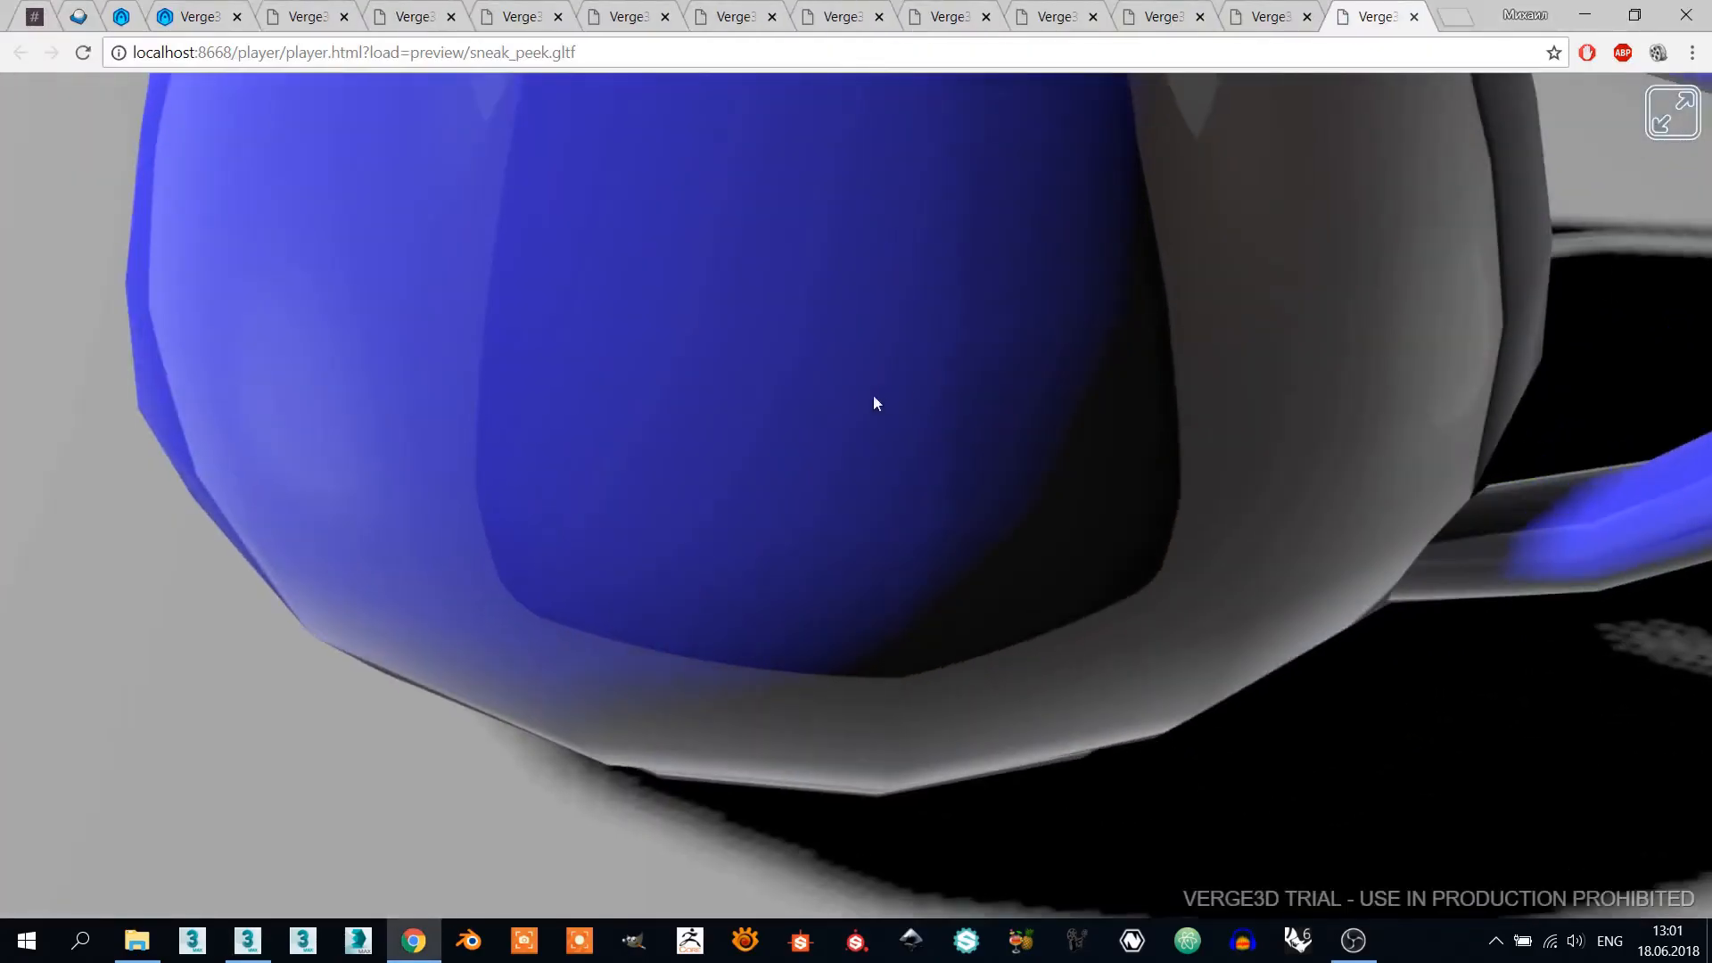
left_click_drag(874, 403, 829, 382)
scroll(830, 382, "down", 5)
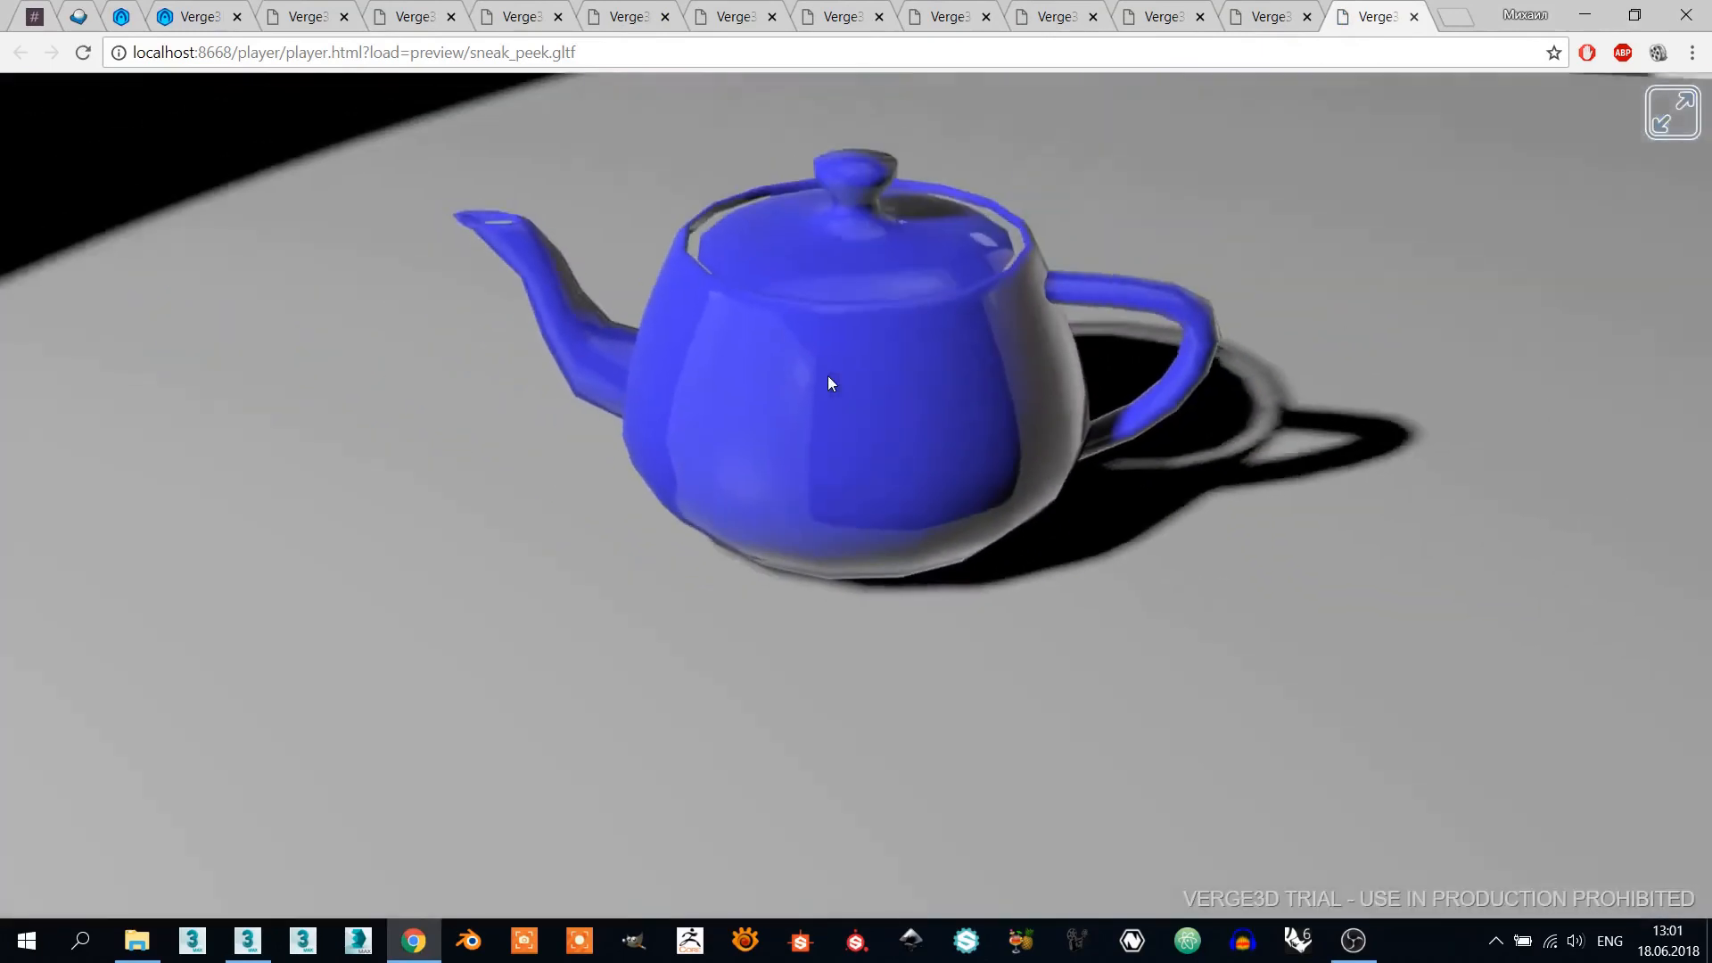
scroll(828, 379, "down", 5)
left_click_drag(828, 379, 980, 553)
left_click(247, 940)
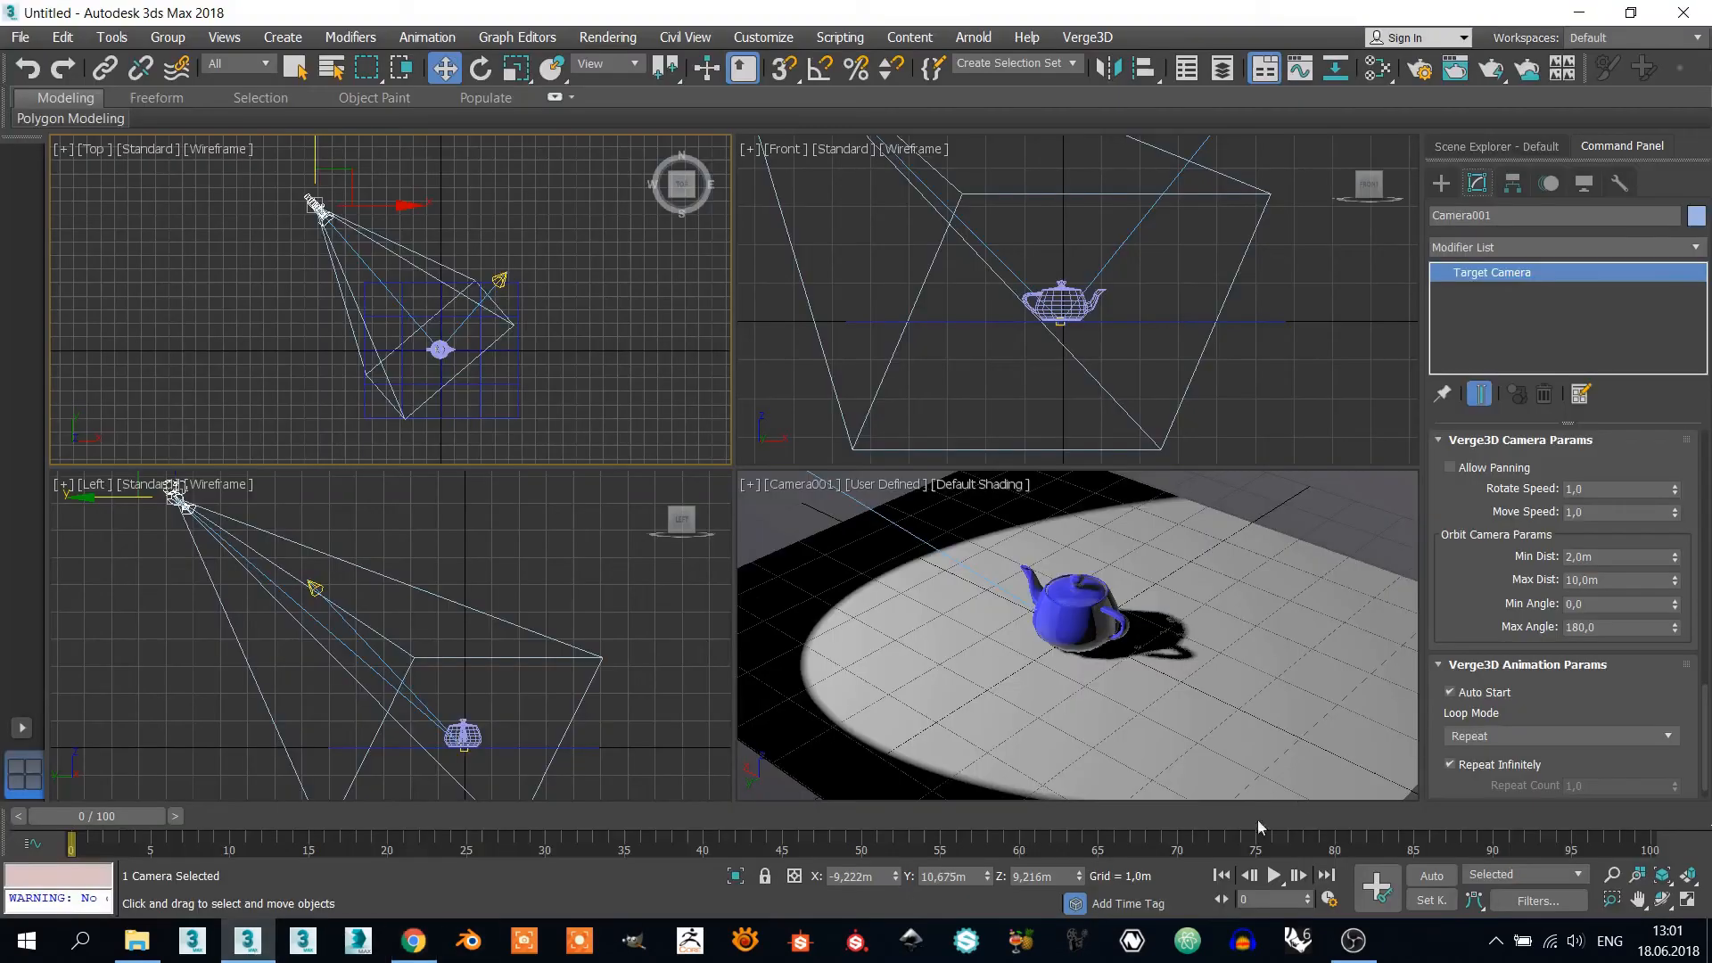
Step: Move the camera horizontally in the Left and Front views until it sits directly above the teapot
left_click_drag(1470, 595, 1469, 567)
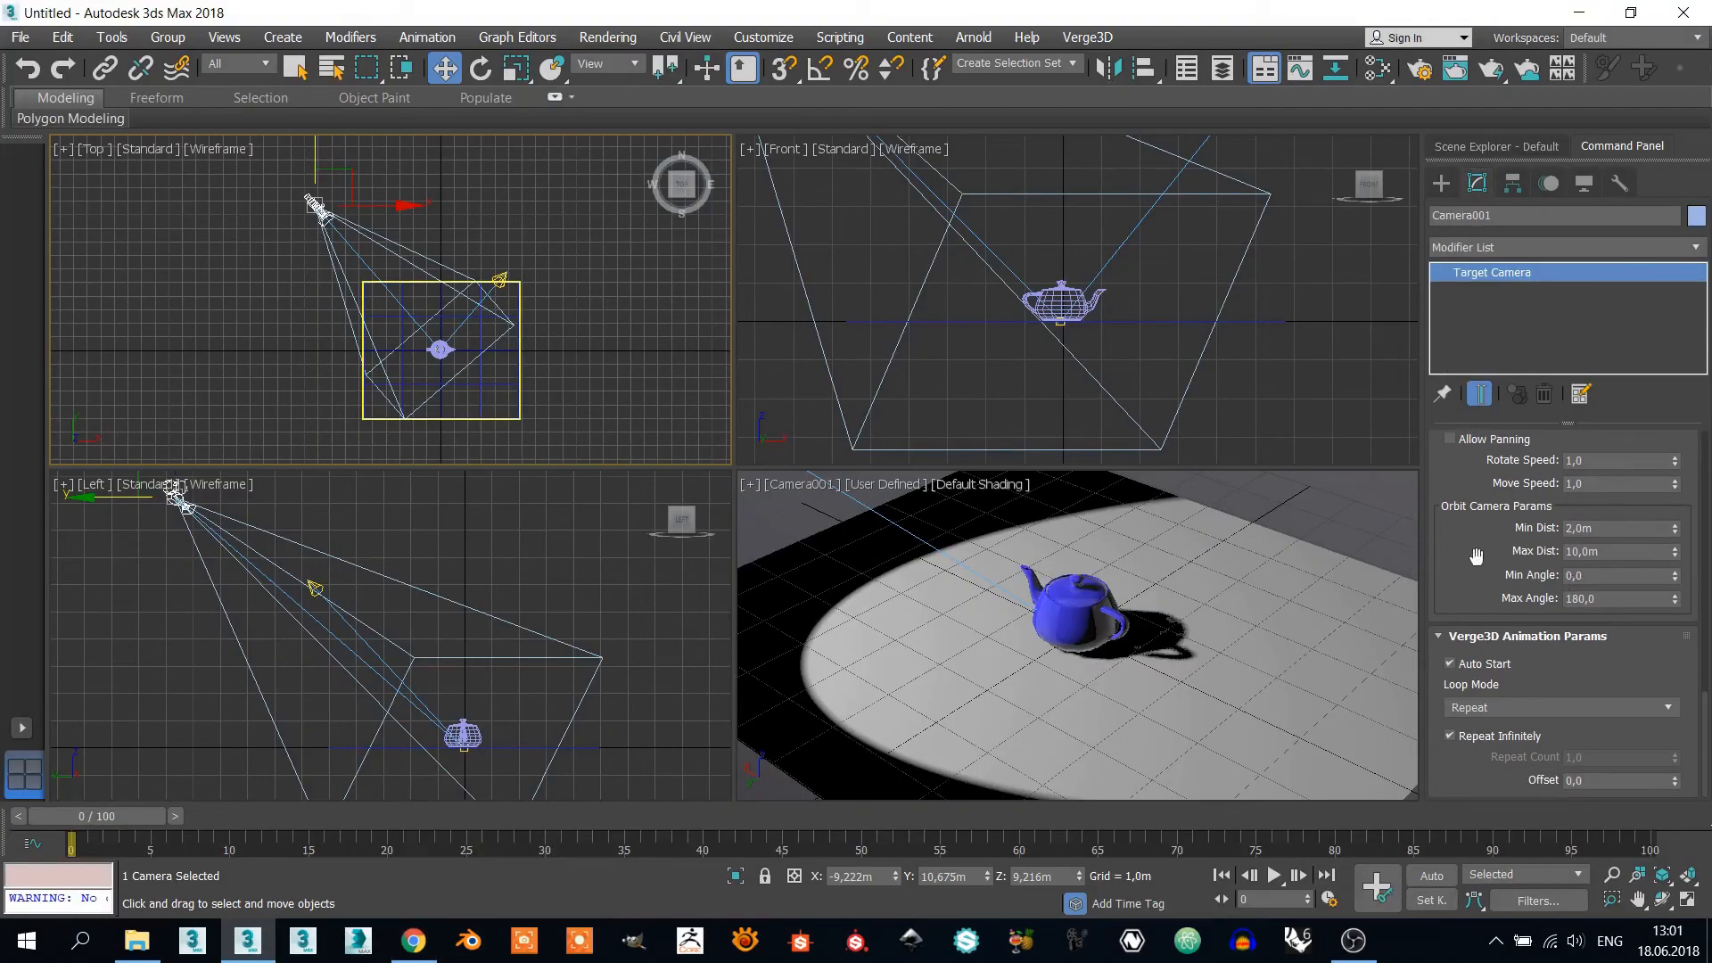
middle_click_drag(291, 601, 325, 622)
scroll(376, 628, "down", 2)
middle_click_drag(341, 537, 339, 570)
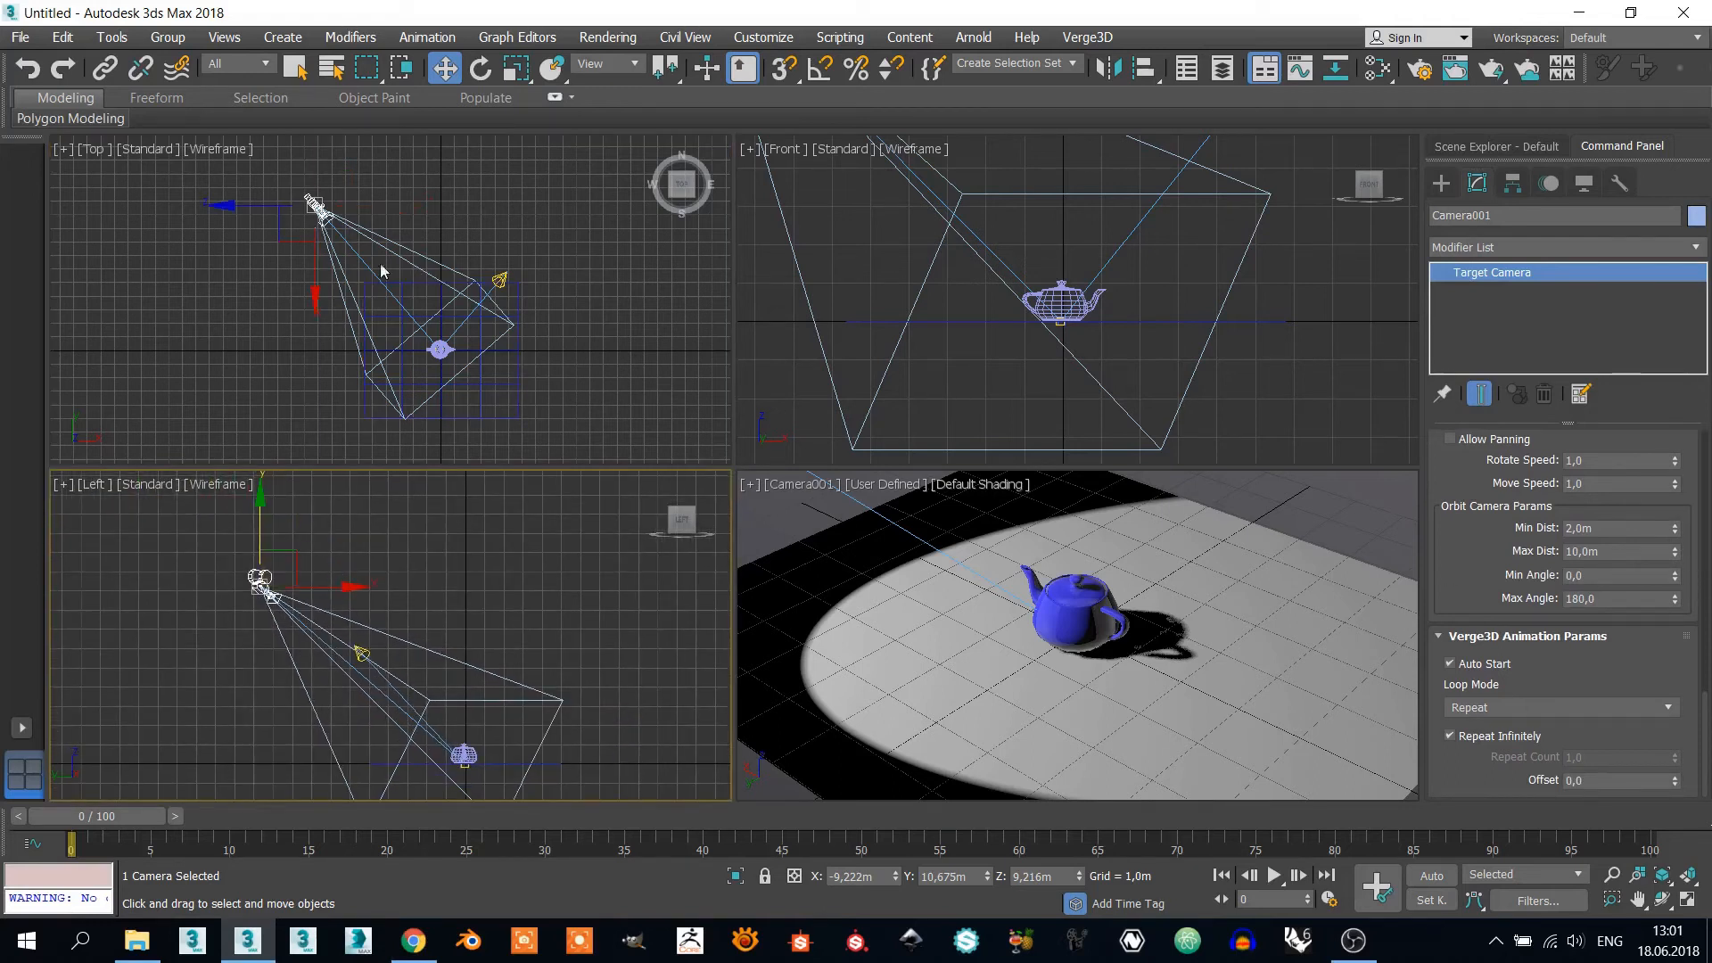
left_click_drag(295, 554, 529, 586)
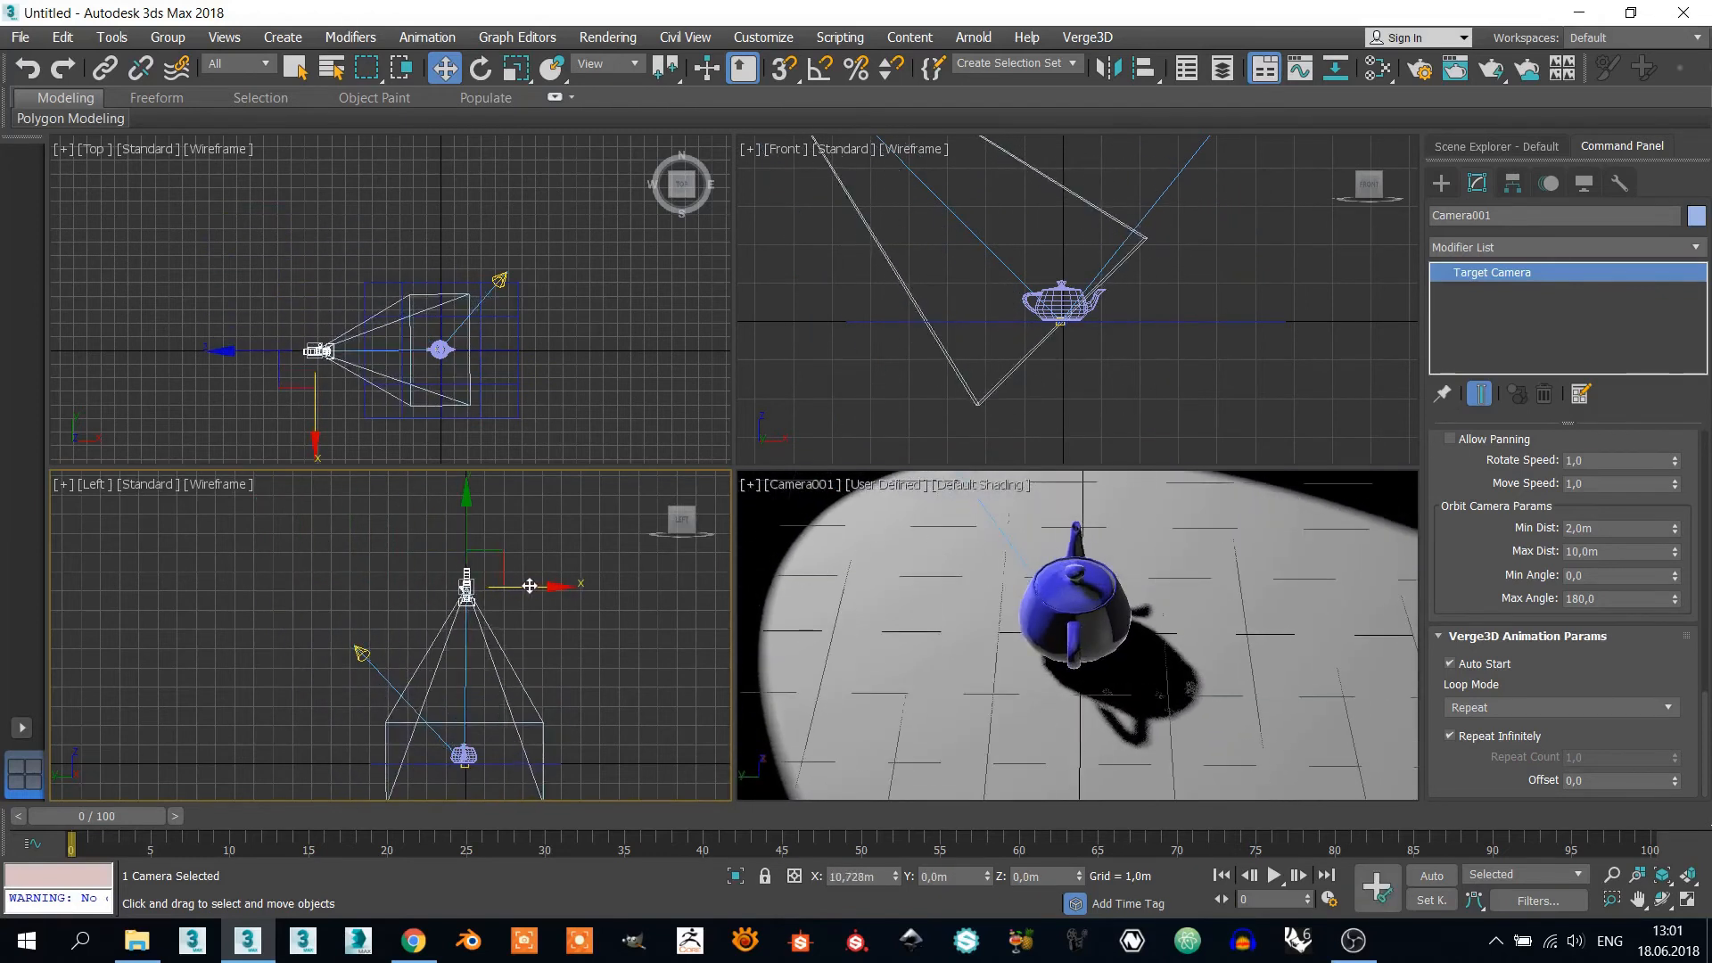
scroll(1004, 270, "down", 4)
middle_click_drag(1003, 270, 1057, 370)
left_click_drag(970, 296, 1143, 307)
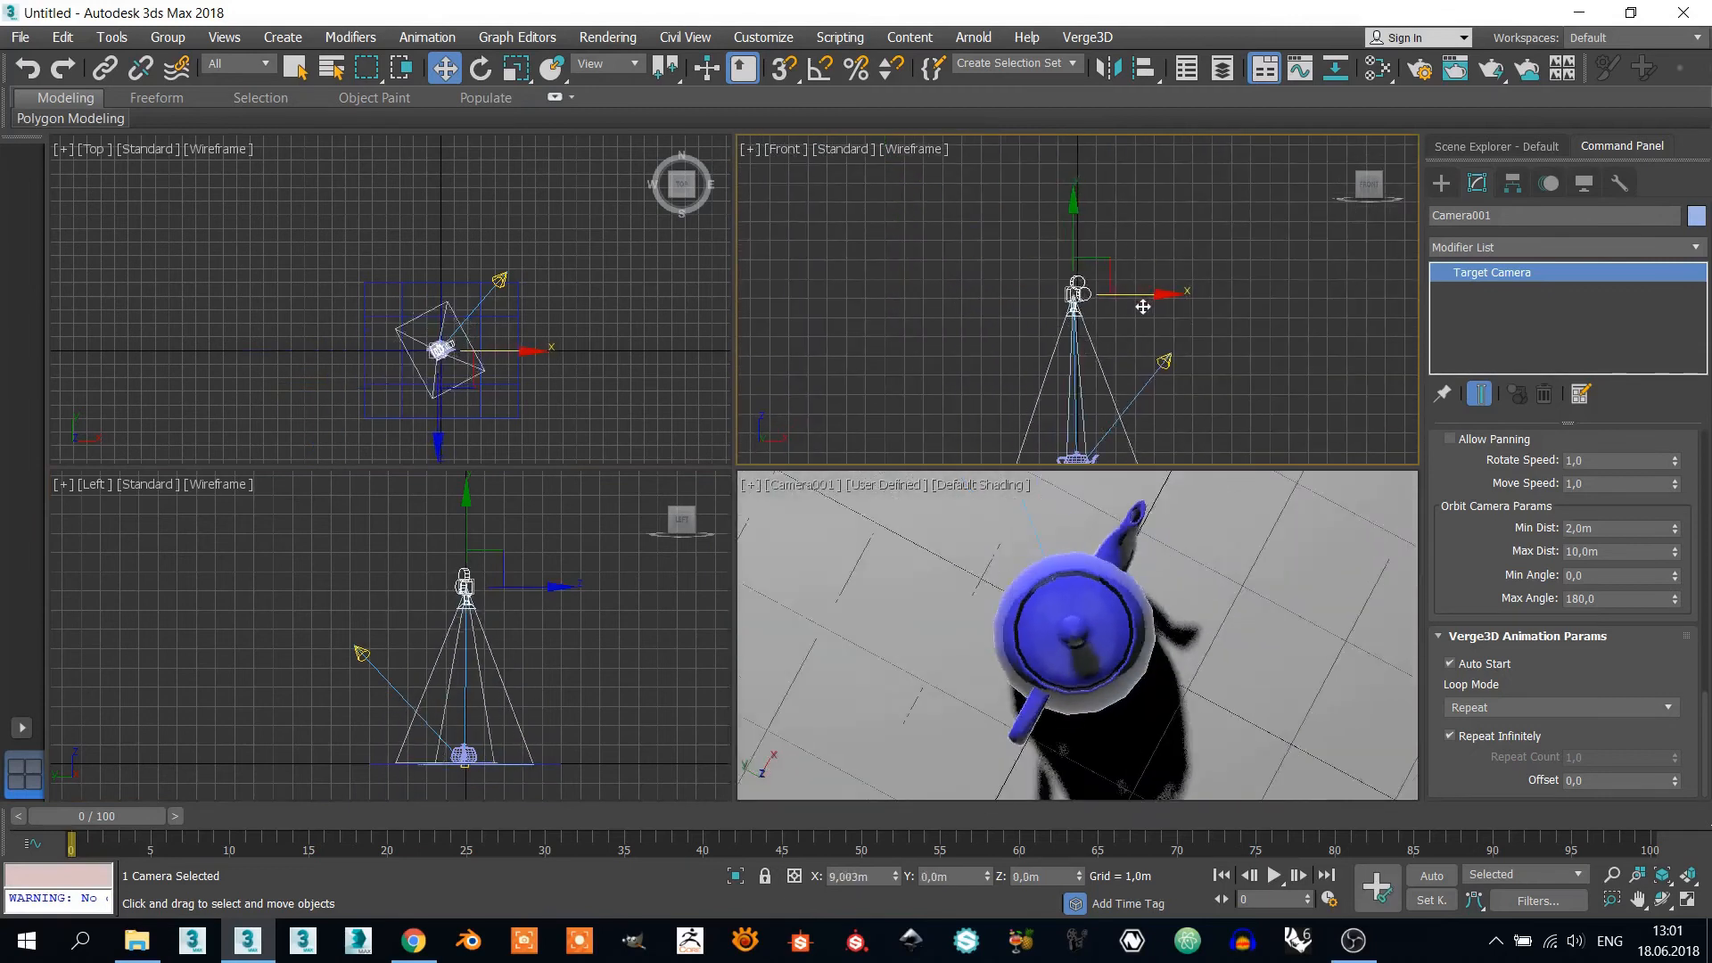
scroll(574, 757, "up", 3)
Step: Set the camera's maximum orbit angle to 90 and move the camera in the Left view to about Y 3.2 m, Z 7 m
left_click(1623, 597)
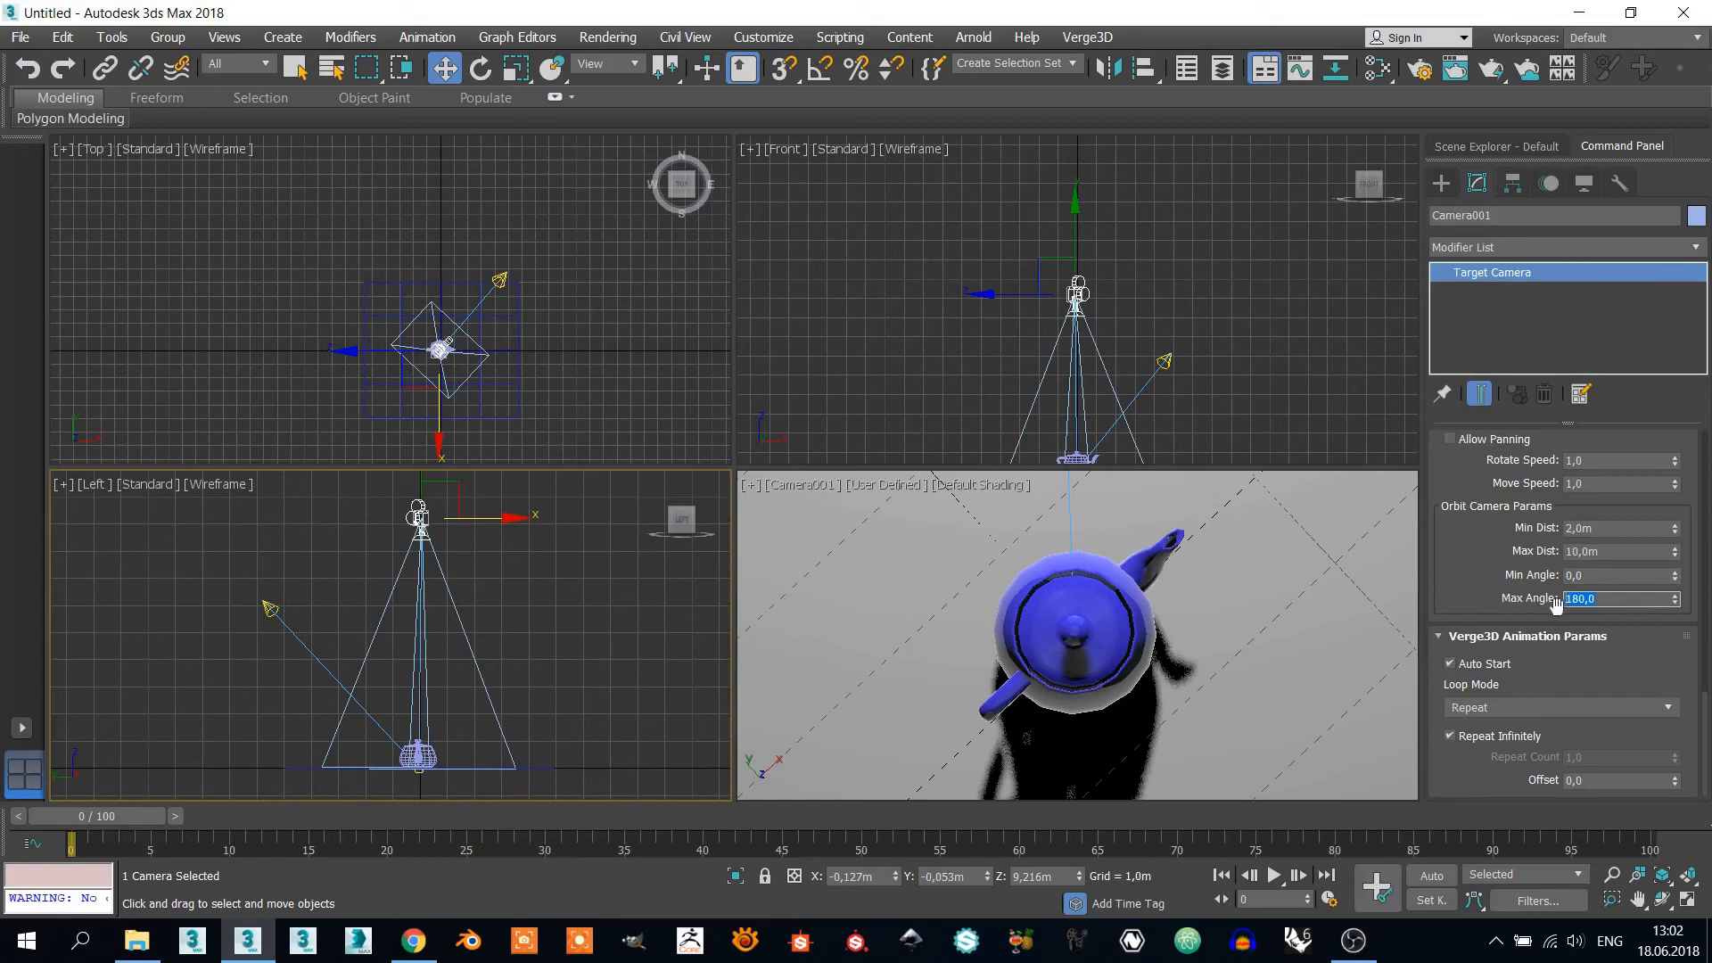
key("Return")
middle_click_drag(438, 629, 470, 624)
middle_click_drag(503, 508, 511, 511)
scroll(501, 499, "up", 2)
scroll(473, 489, "down", 3)
left_click_drag(469, 453, 413, 538)
Step: Set the camera's minimum orbit angle to 45 and move the camera farther out to the teapot's side in the Left view
left_click(1602, 577)
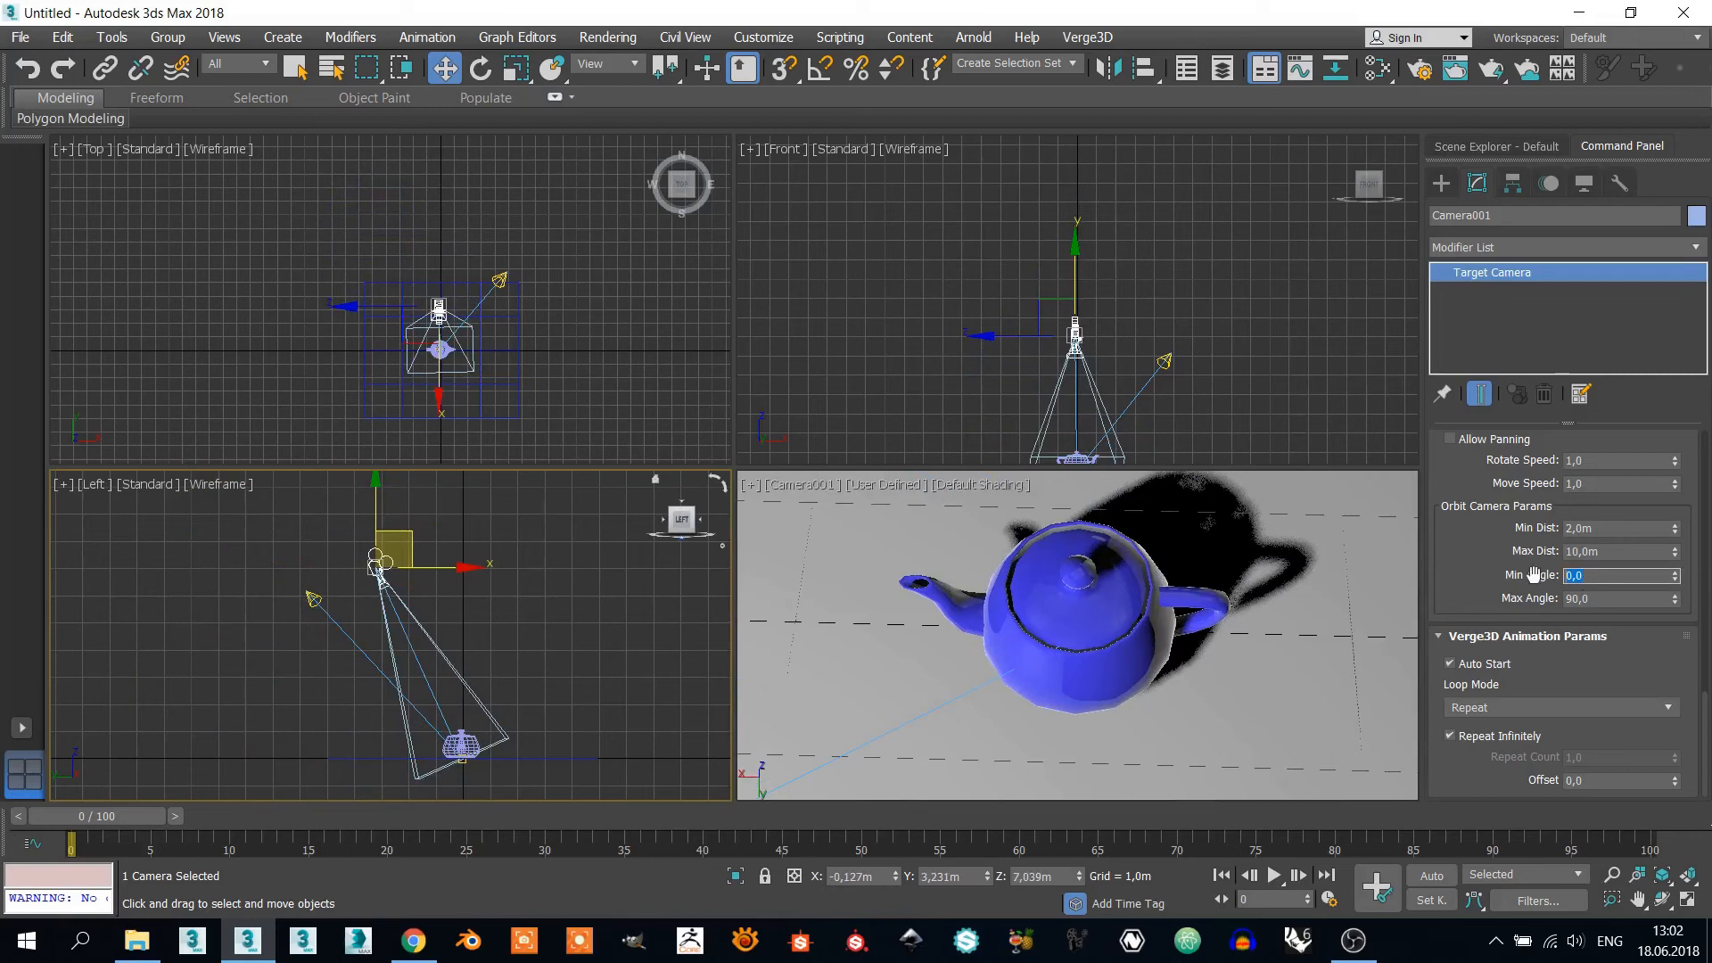
type("45")
key("Return")
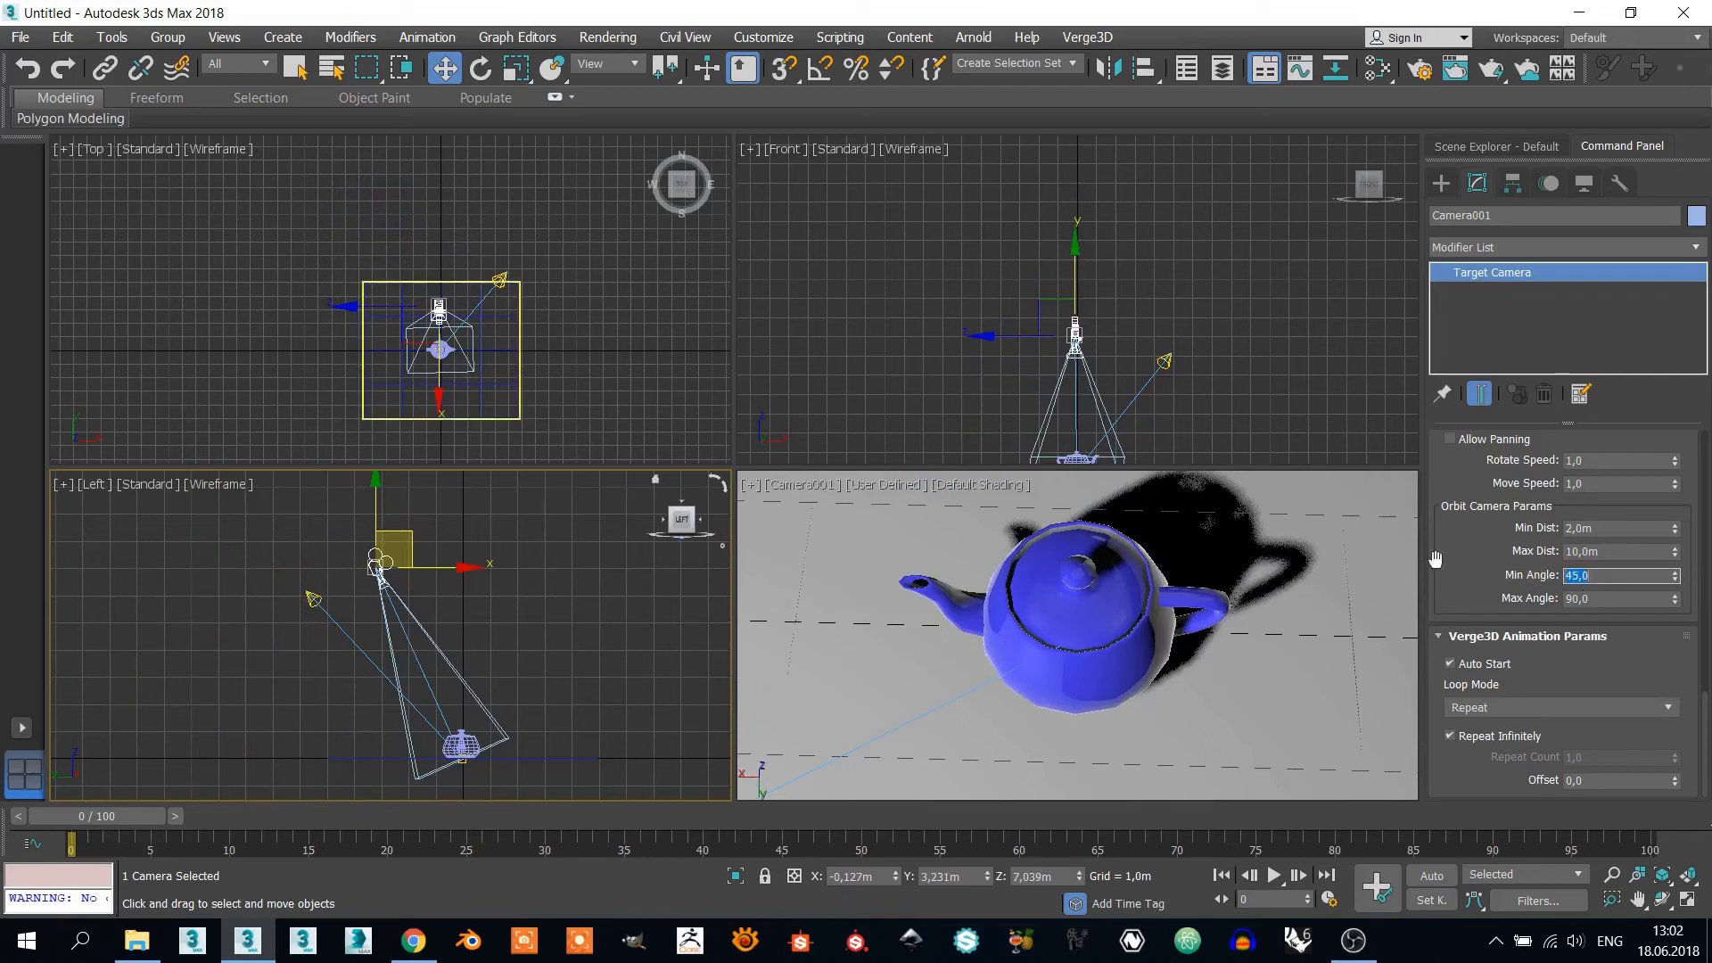
left_click_drag(407, 550, 308, 532)
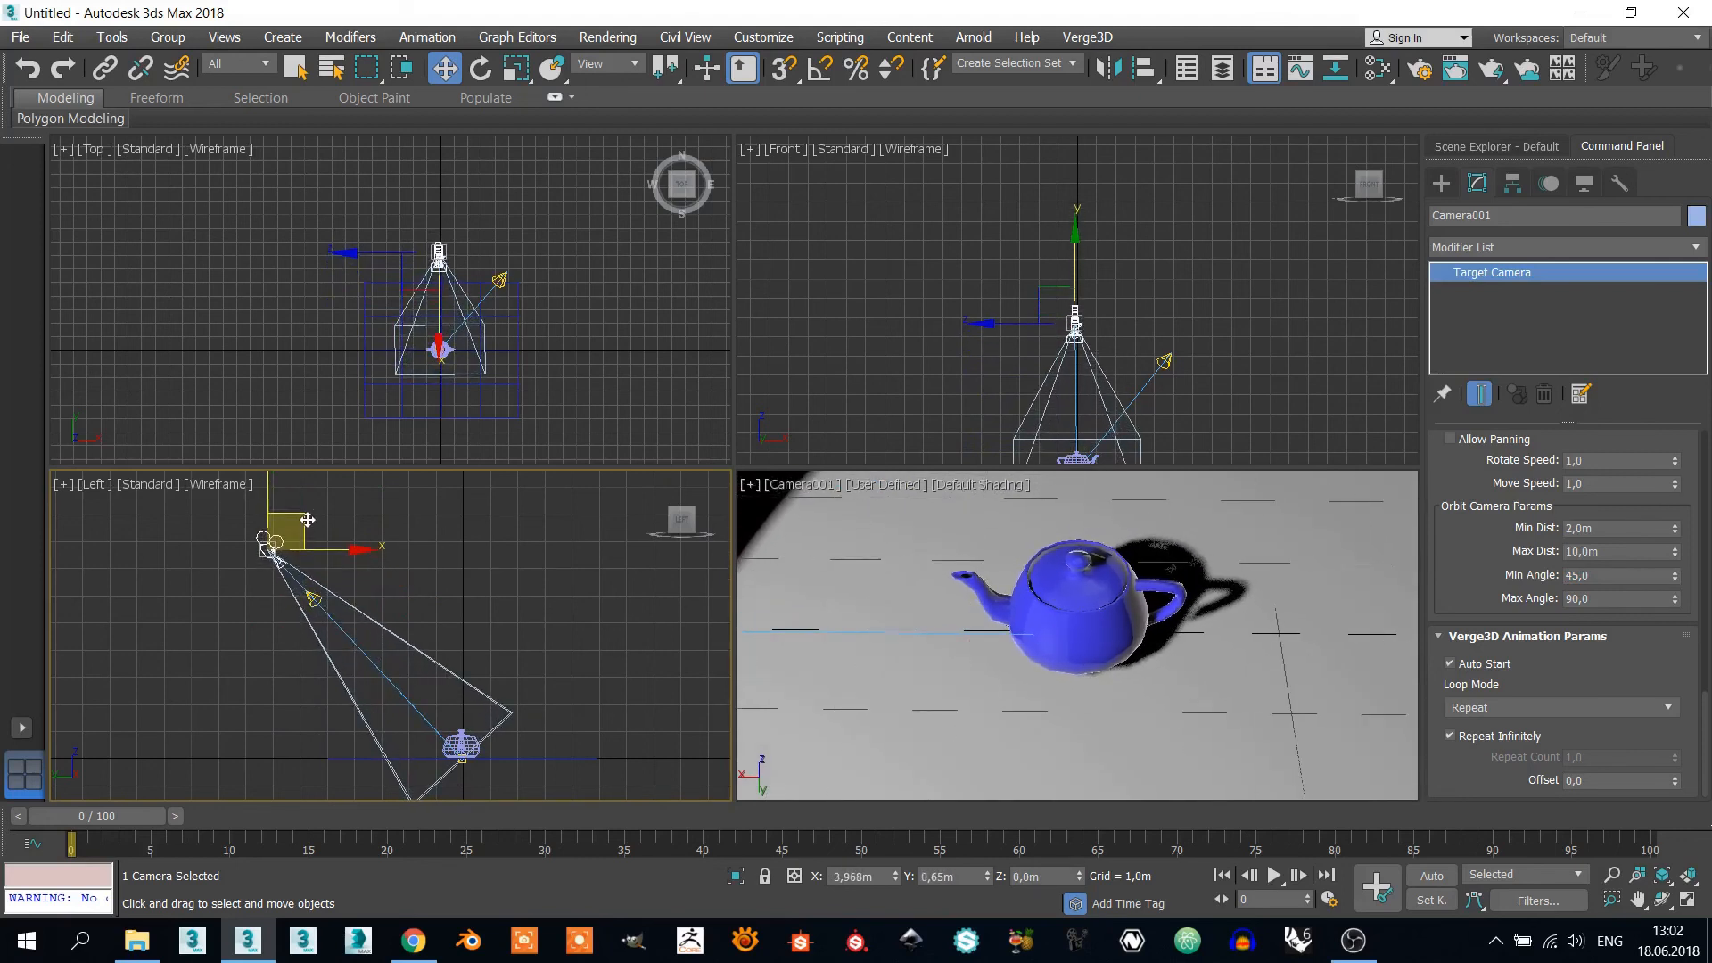
mouse_move(307, 520)
left_mouse_down()
mouse_move(201, 640)
mouse_move(175, 731)
mouse_move(230, 589)
mouse_move(296, 498)
left_mouse_up()
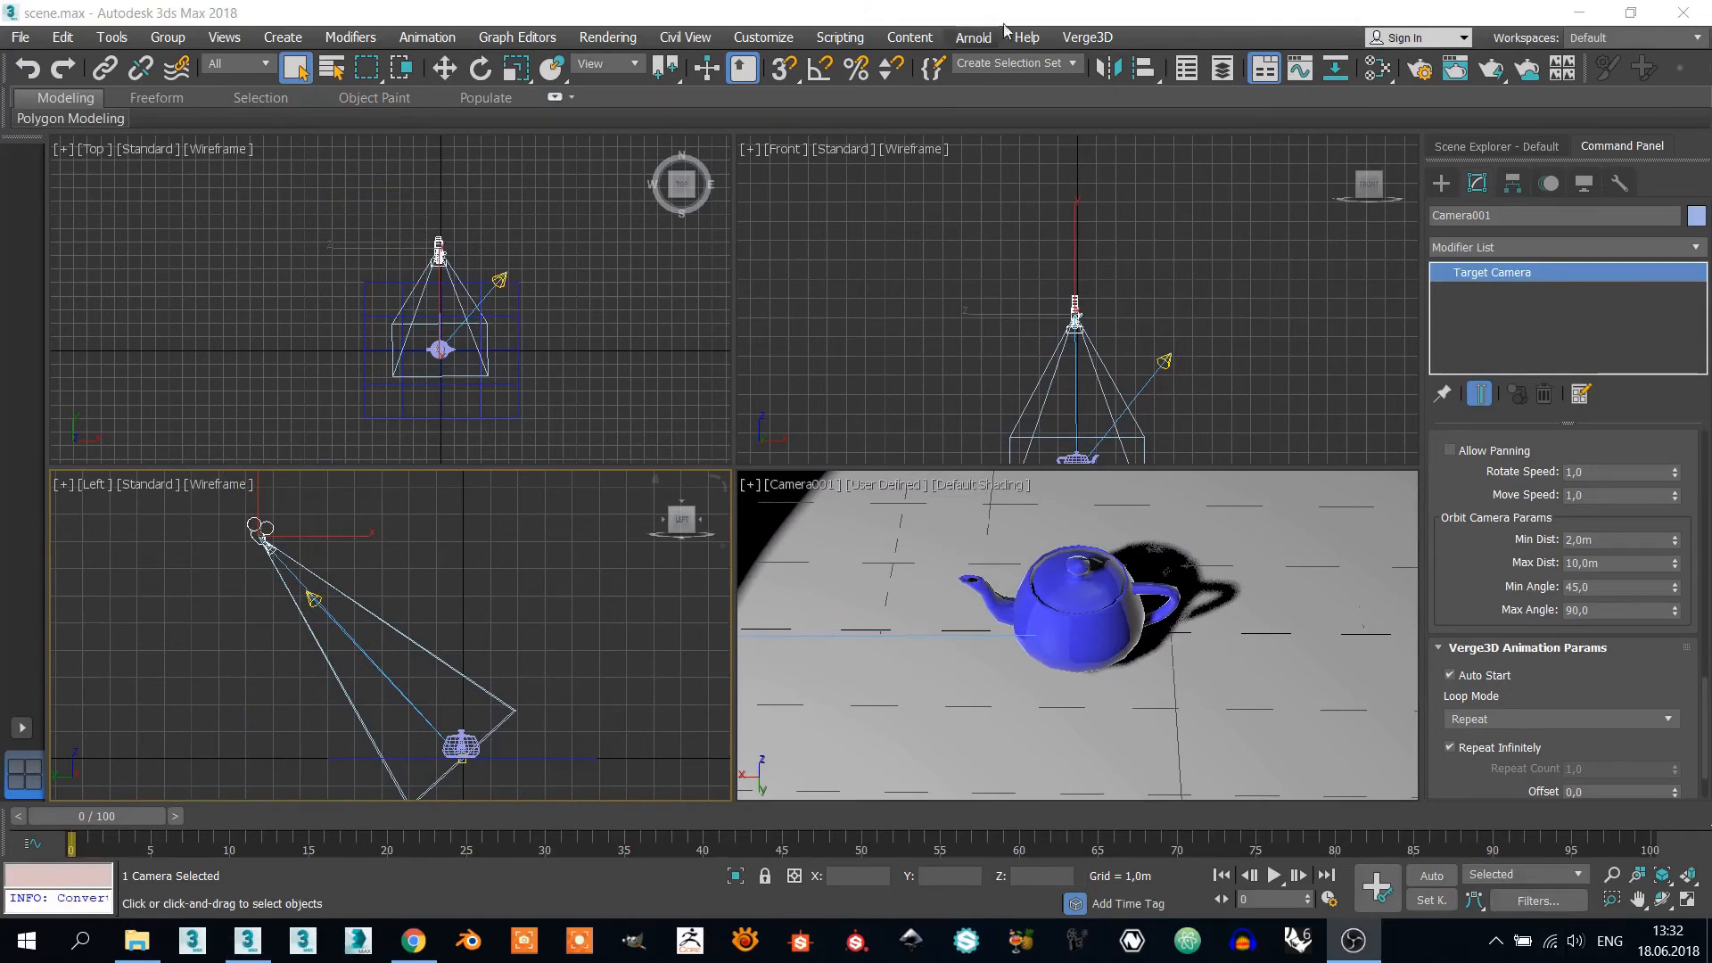
Step: Preview the orbit angle limits with Verge3D Sneak Peek, orbit around the teapot, and return to 3ds Max
left_click(1086, 37)
left_click(1113, 127)
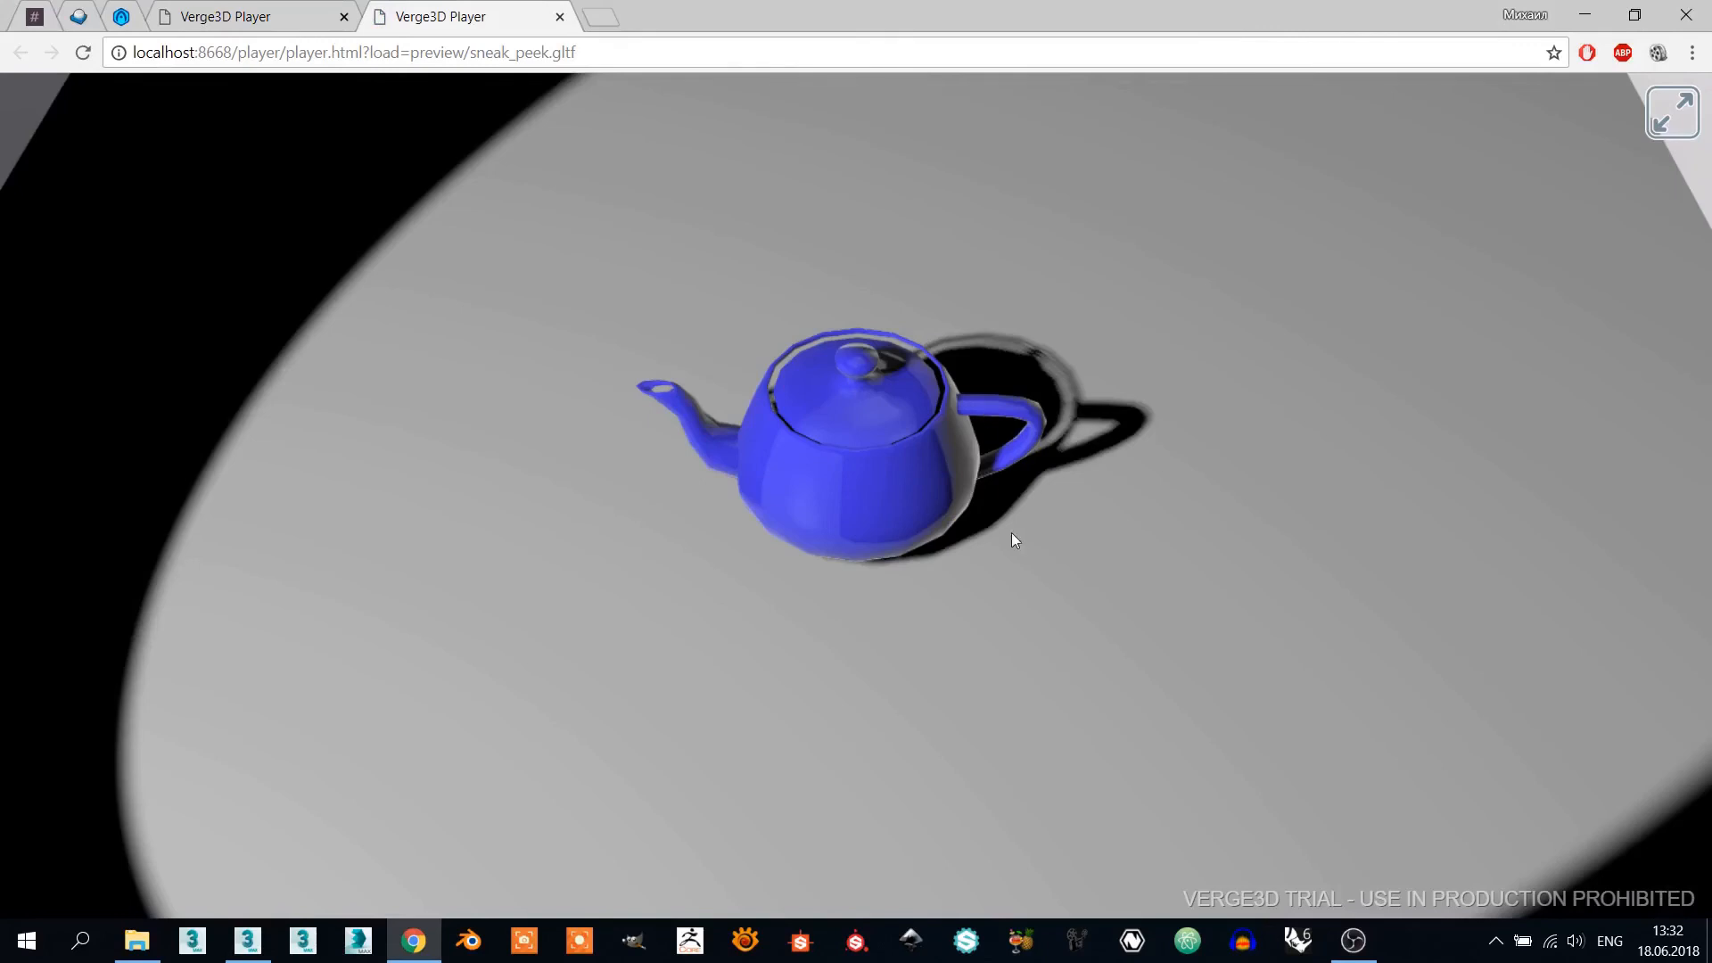
left_click_drag(1011, 532, 486, 722)
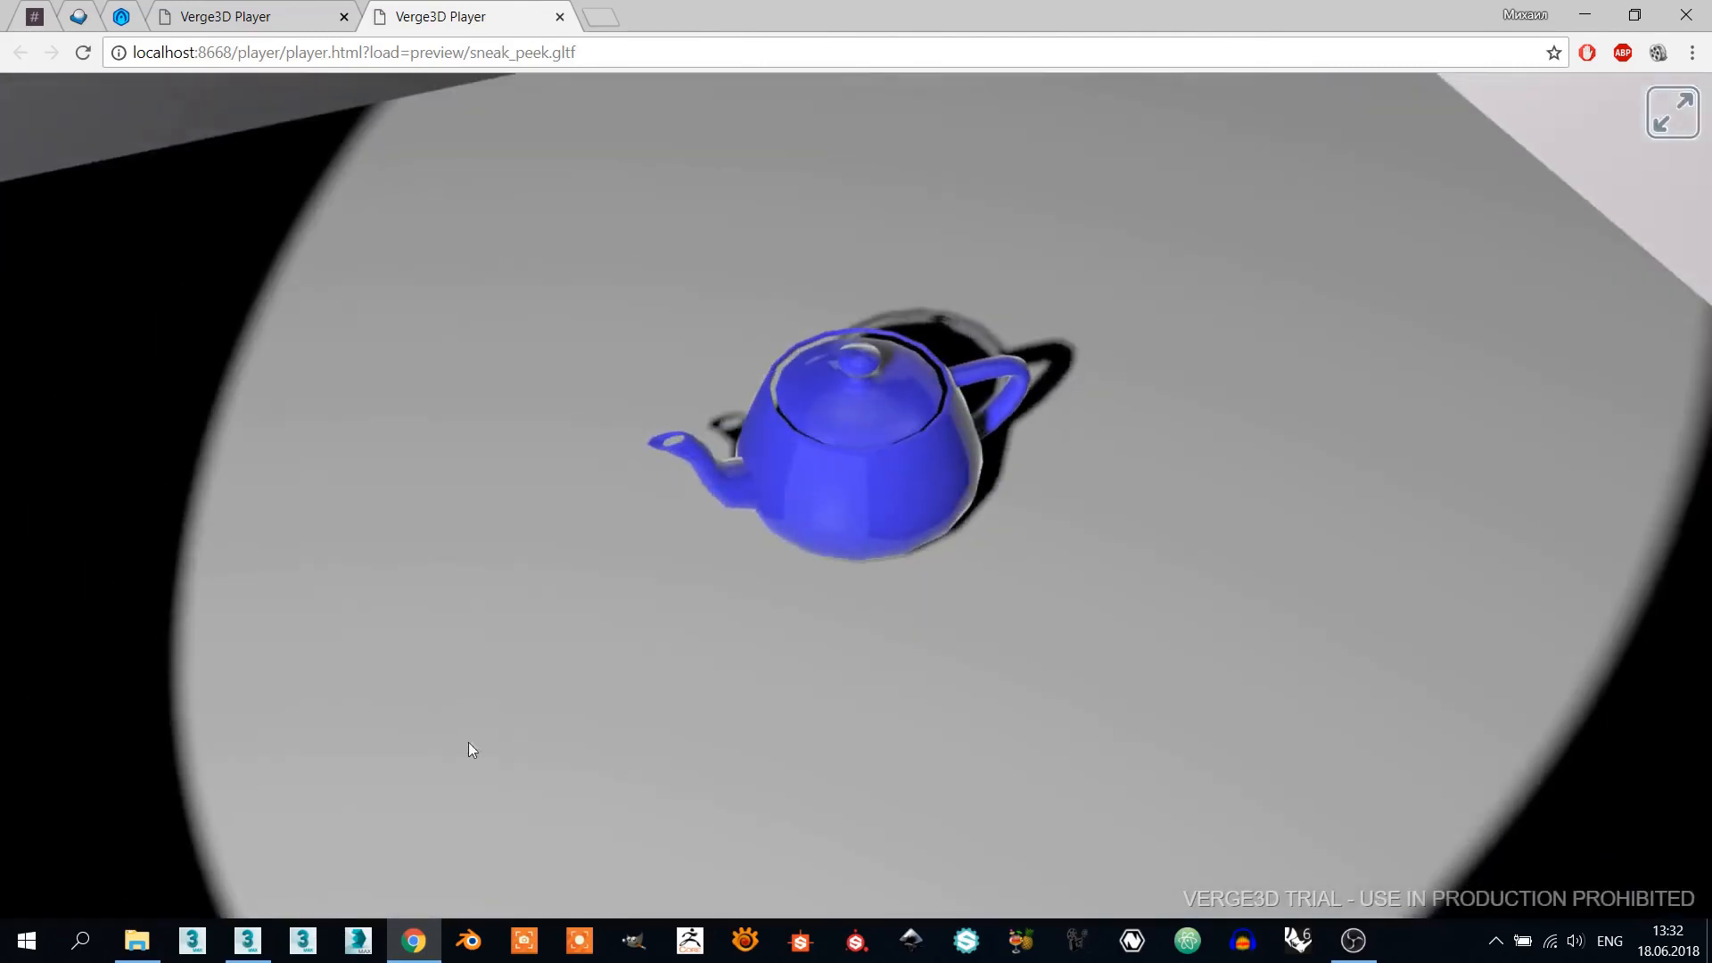
left_click(247, 940)
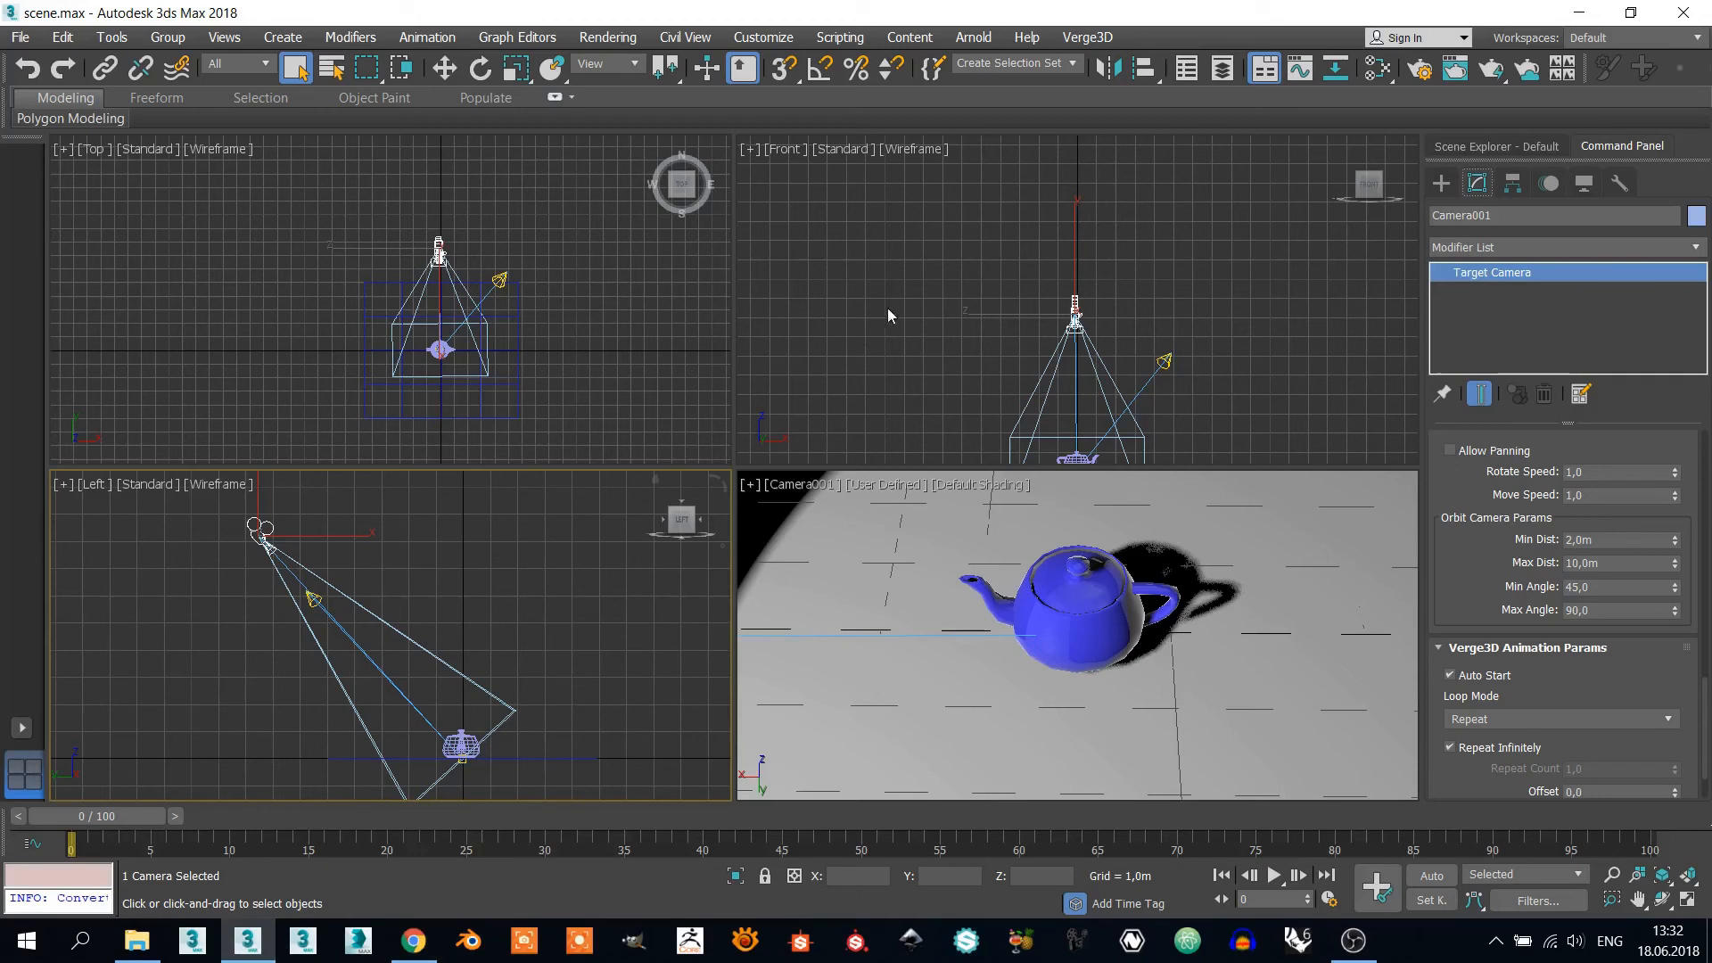
Step: Open the Verge3D export settings for the scene
left_click(1092, 38)
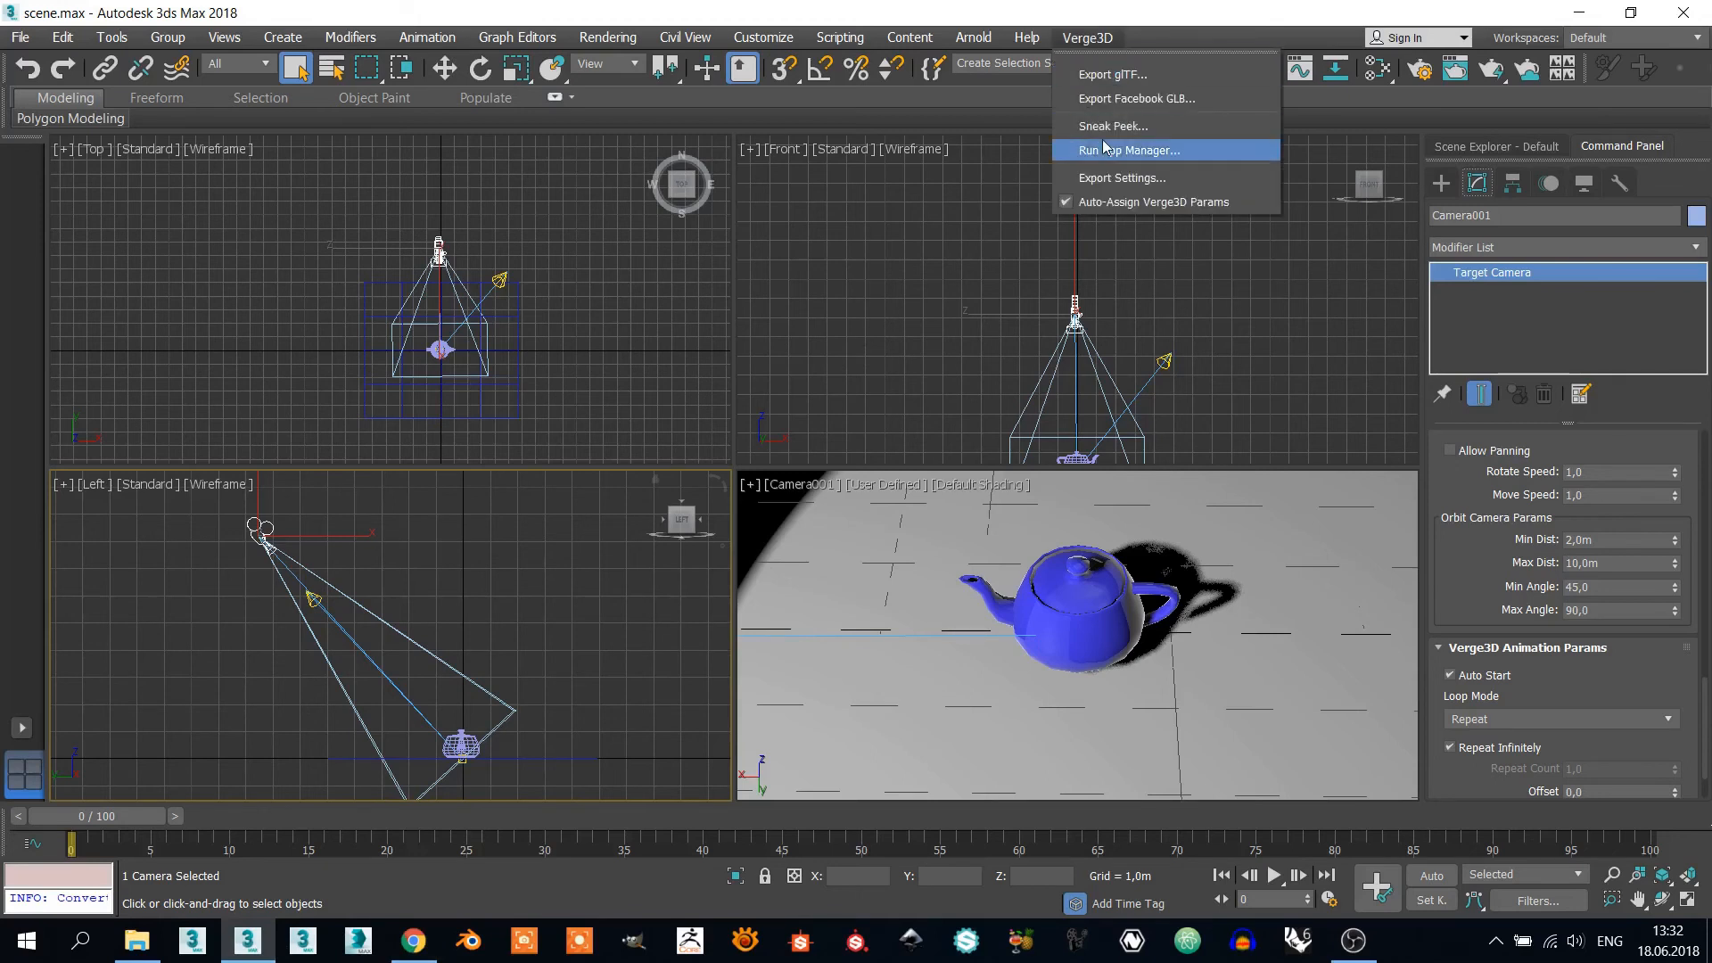
left_click(1113, 179)
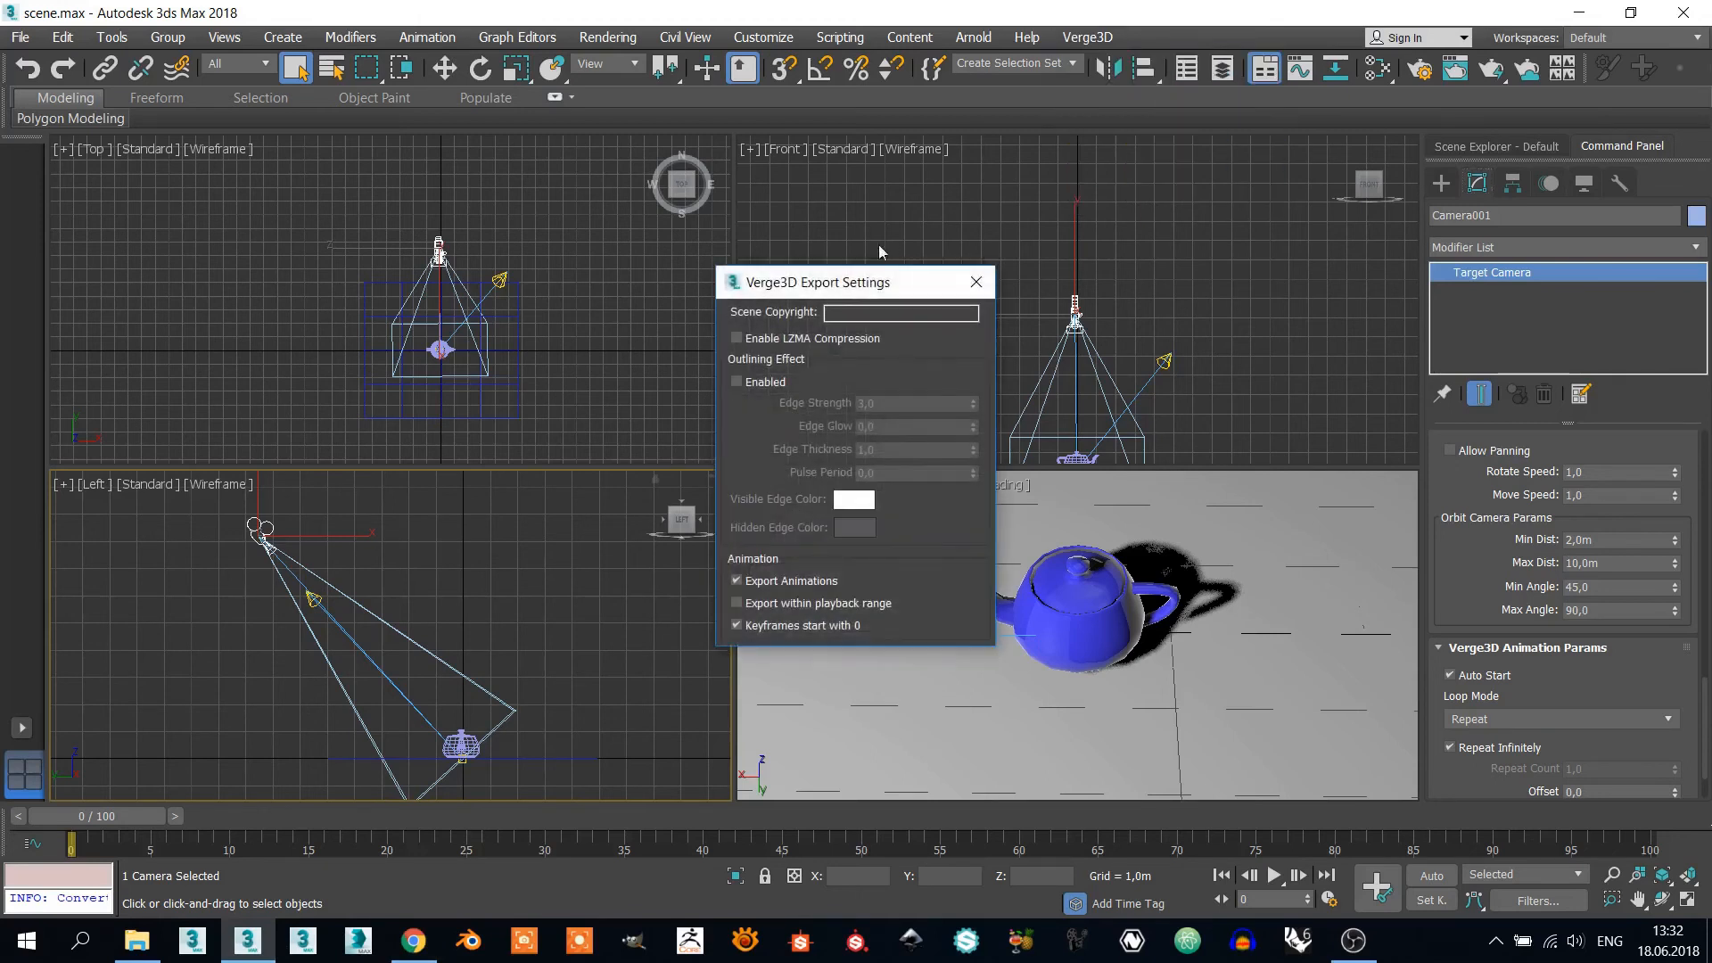
Step: Enable the outlining effect in the Verge3D export settings, keeping the default edge and animation options, and close the settings
left_click_drag(845, 295, 899, 252)
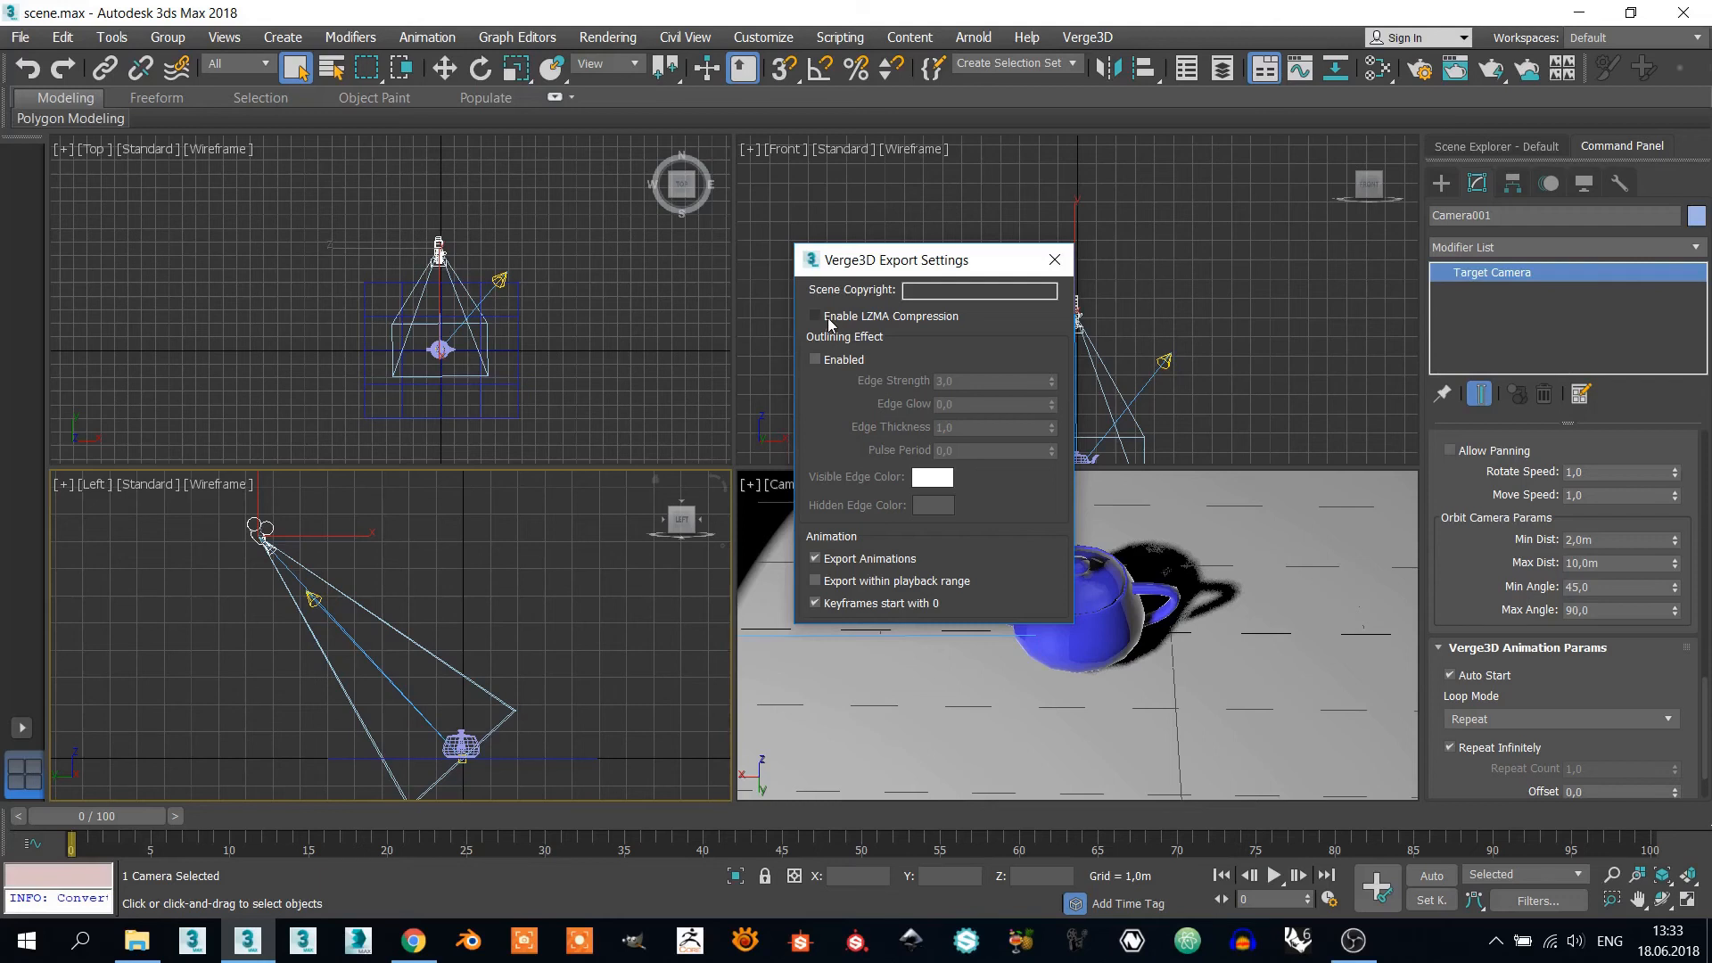
left_click_drag(878, 267, 885, 277)
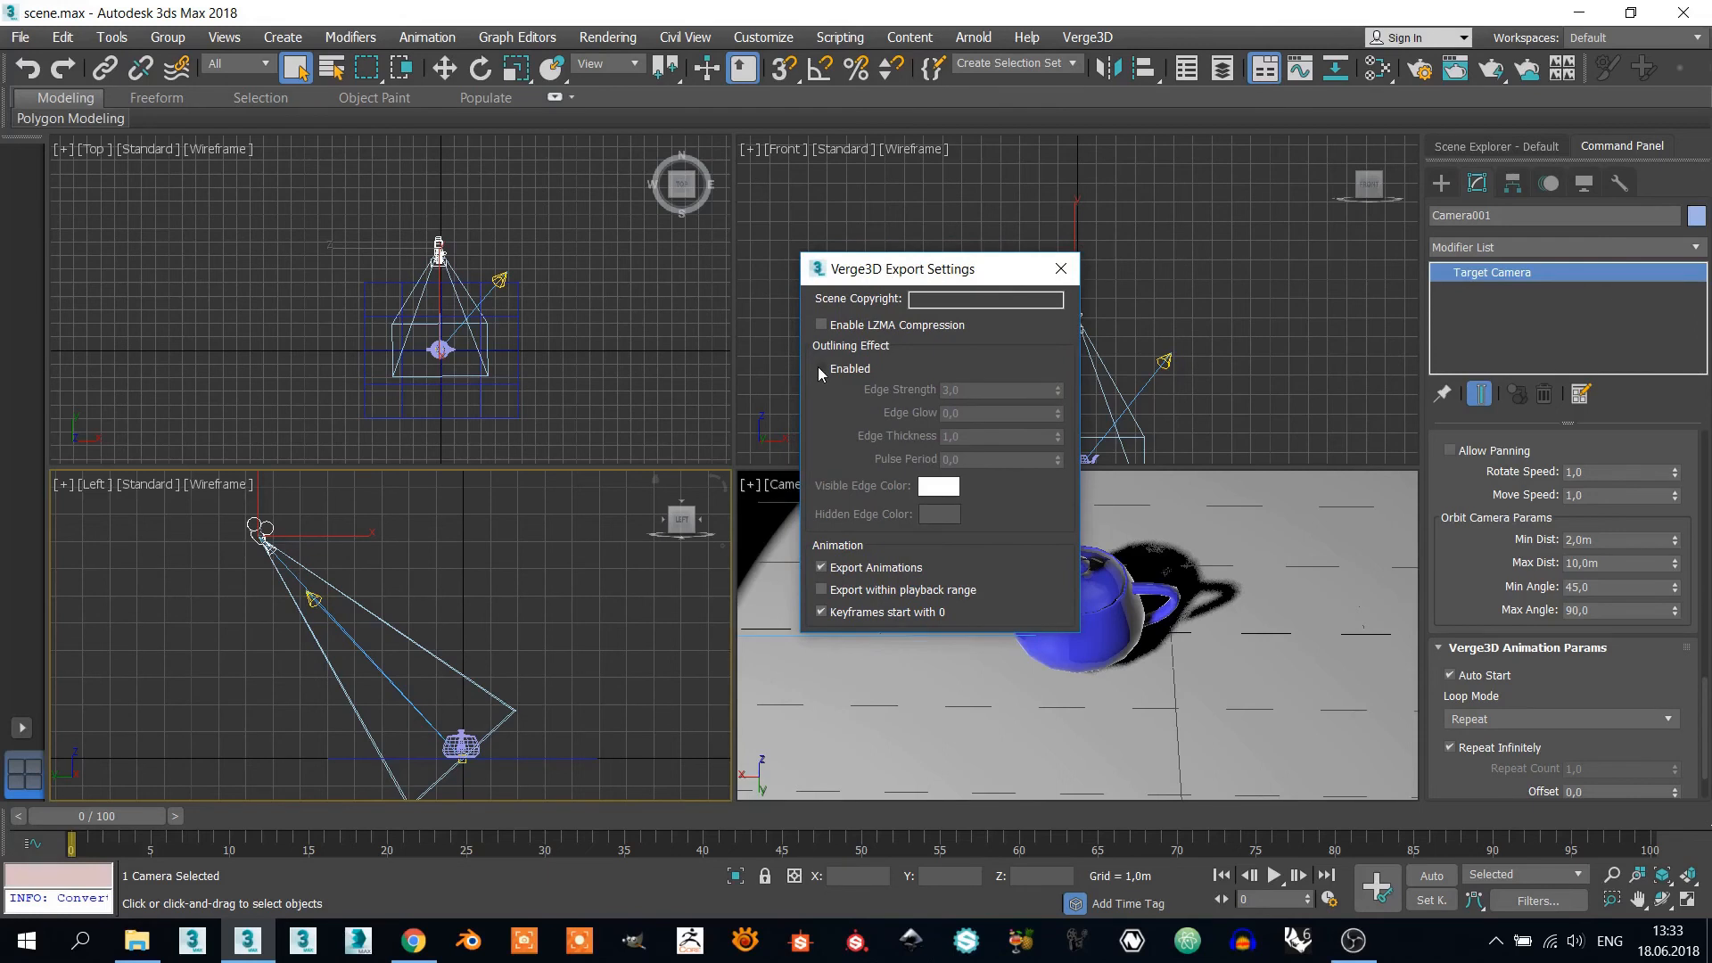
left_click_drag(972, 278, 953, 292)
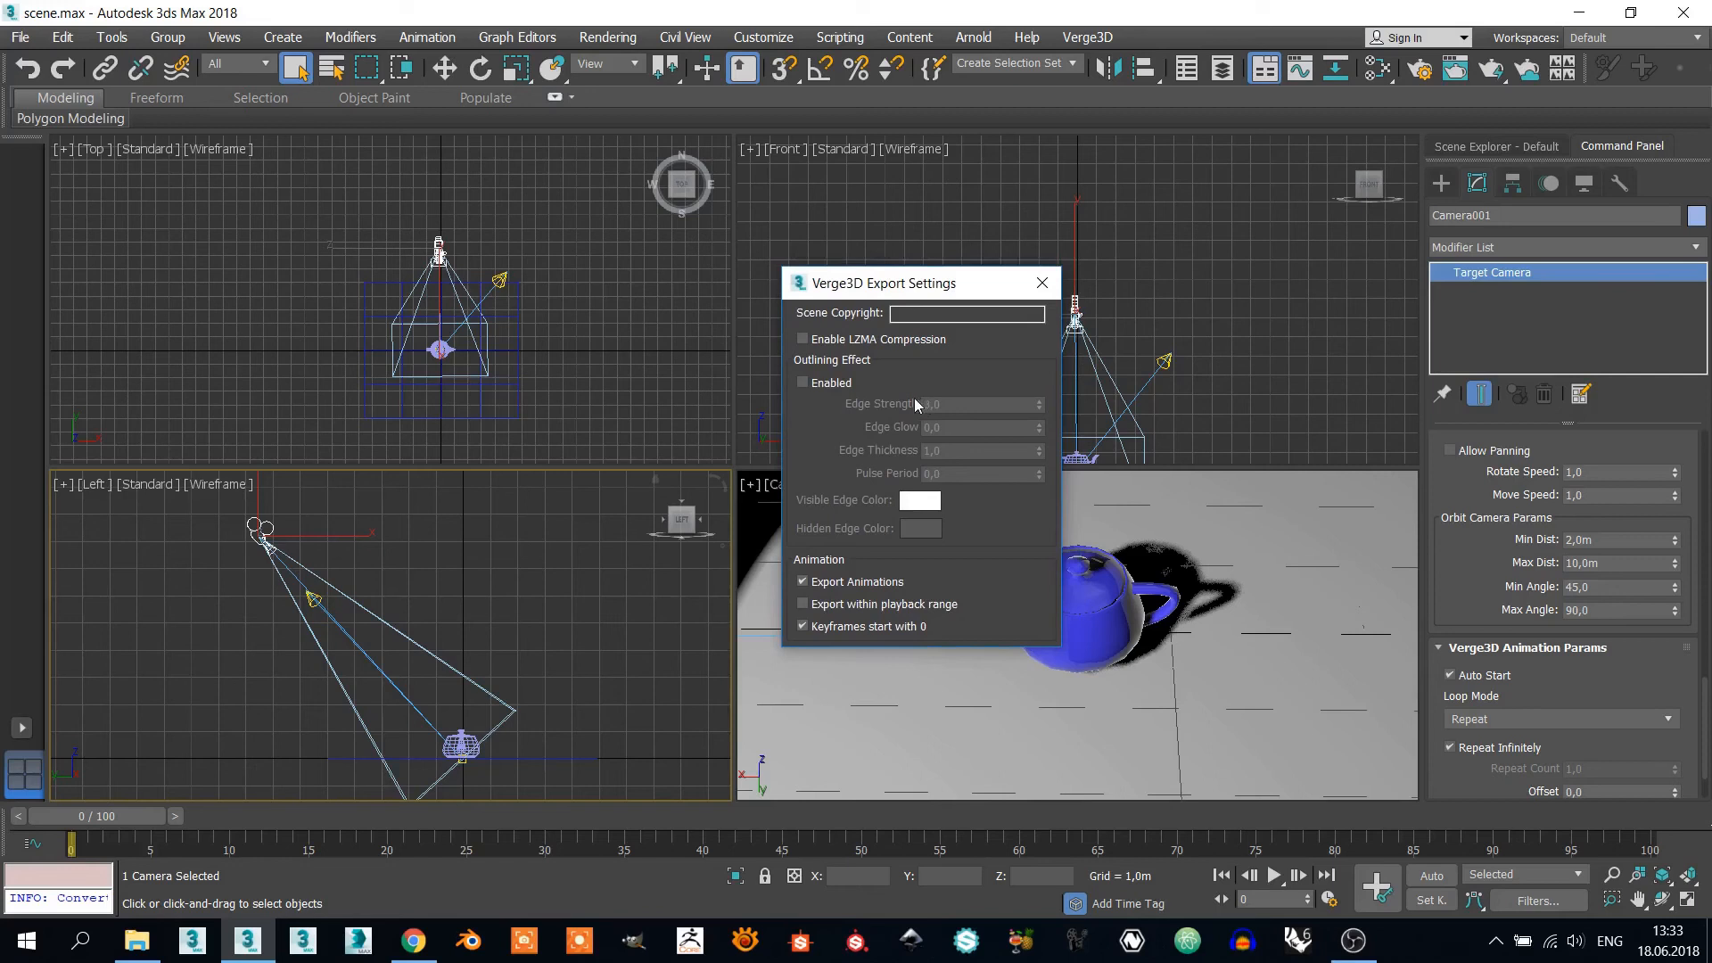
left_click(803, 383)
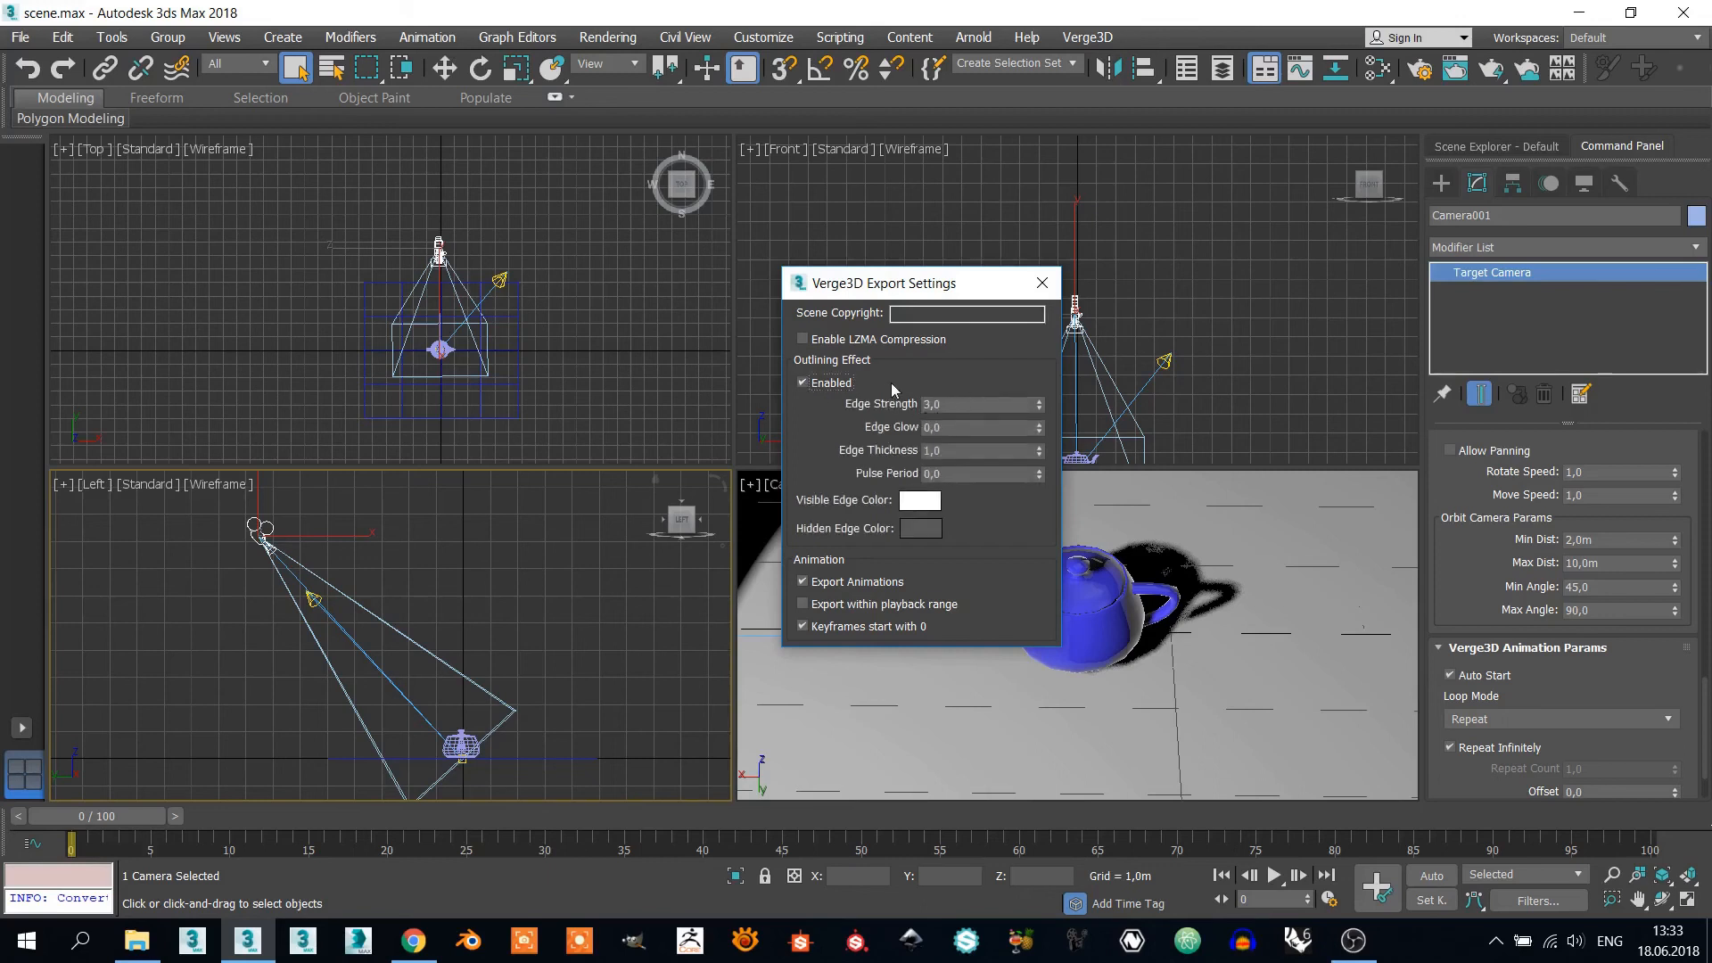
key("Tab")
key("Tab")
key("Tab")
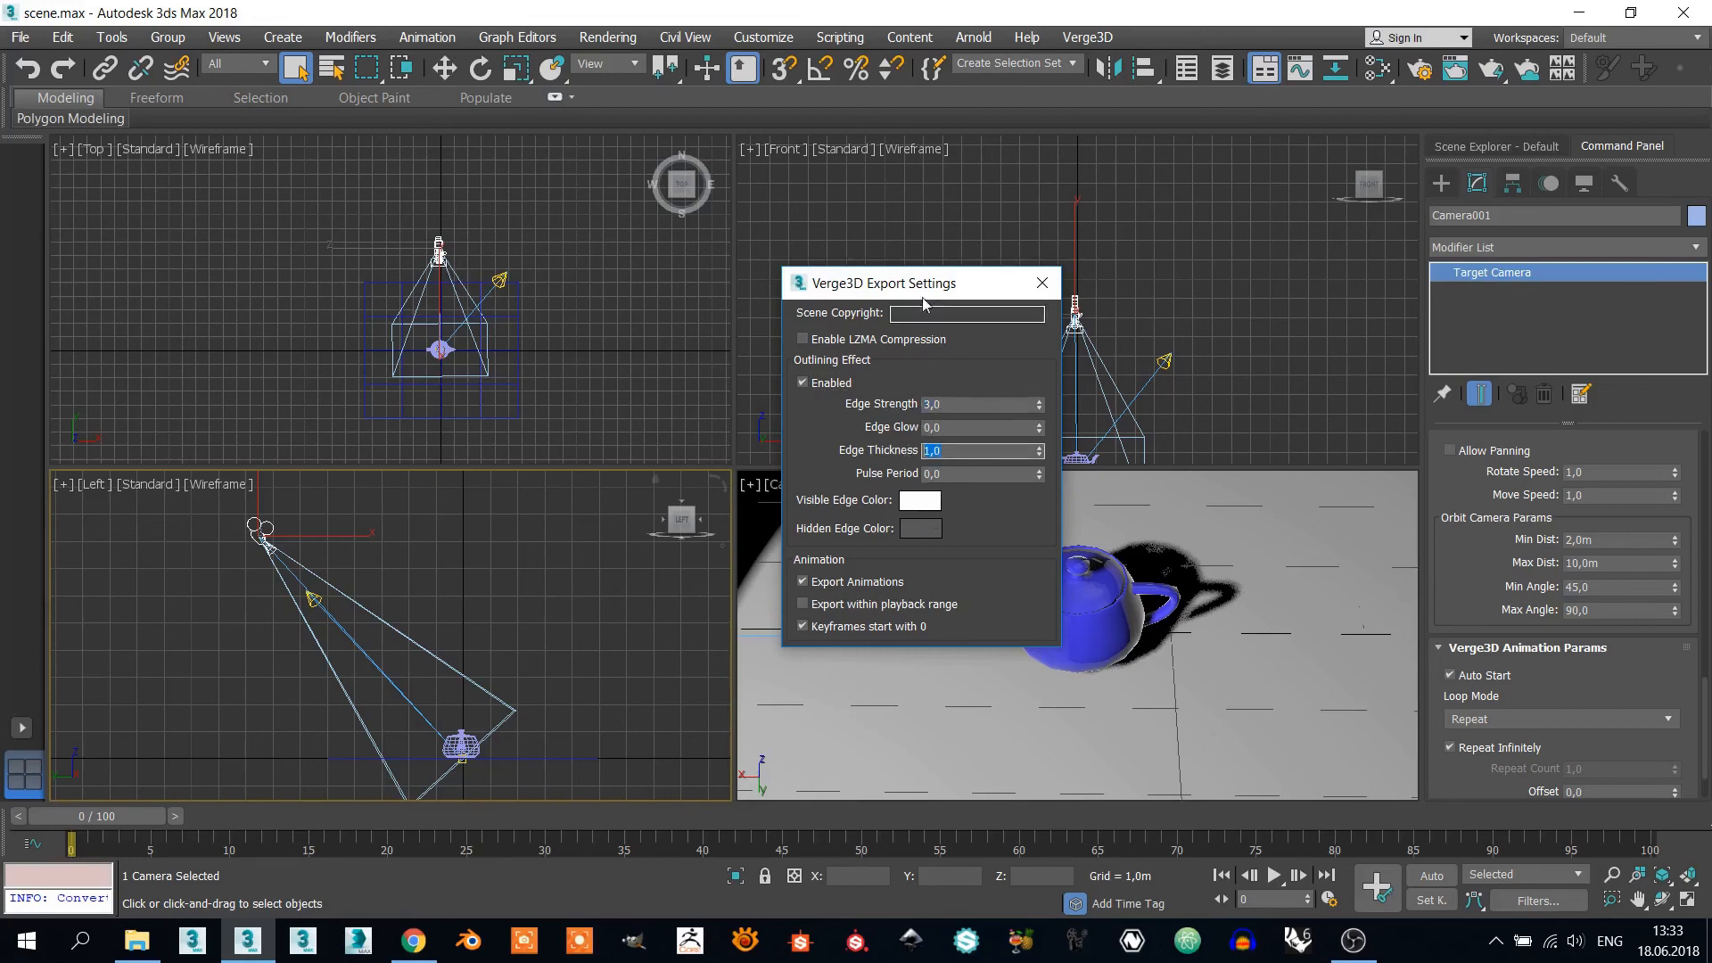
left_click_drag(925, 286, 948, 247)
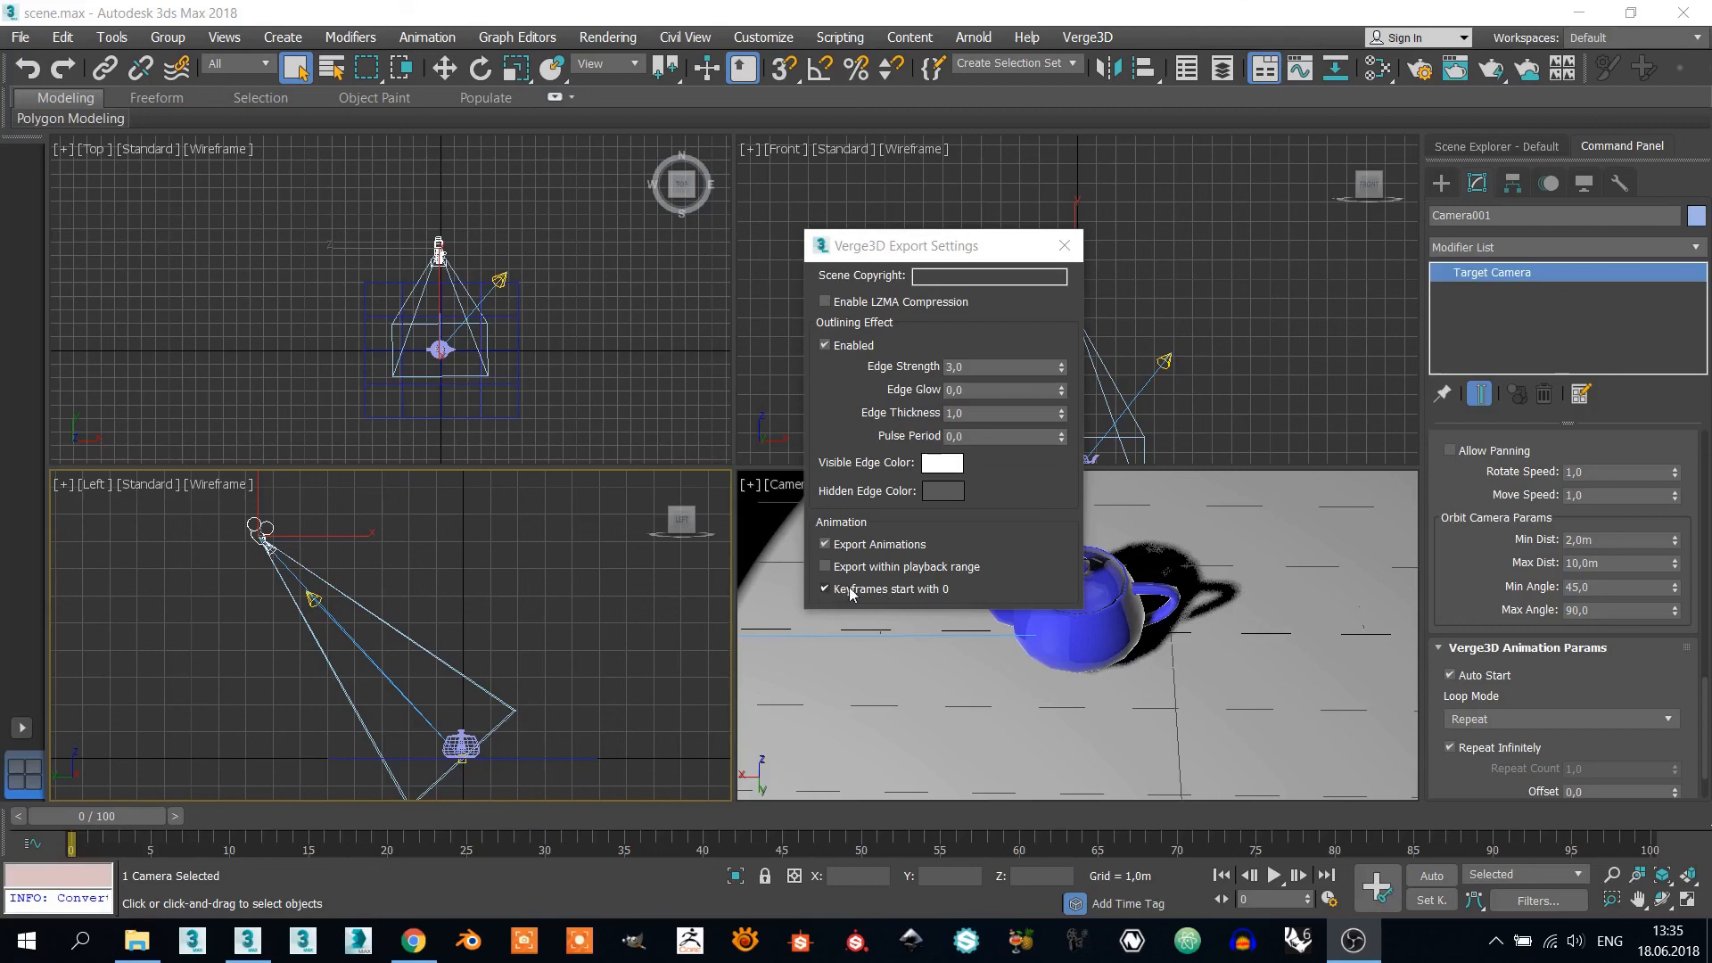
left_click(1064, 245)
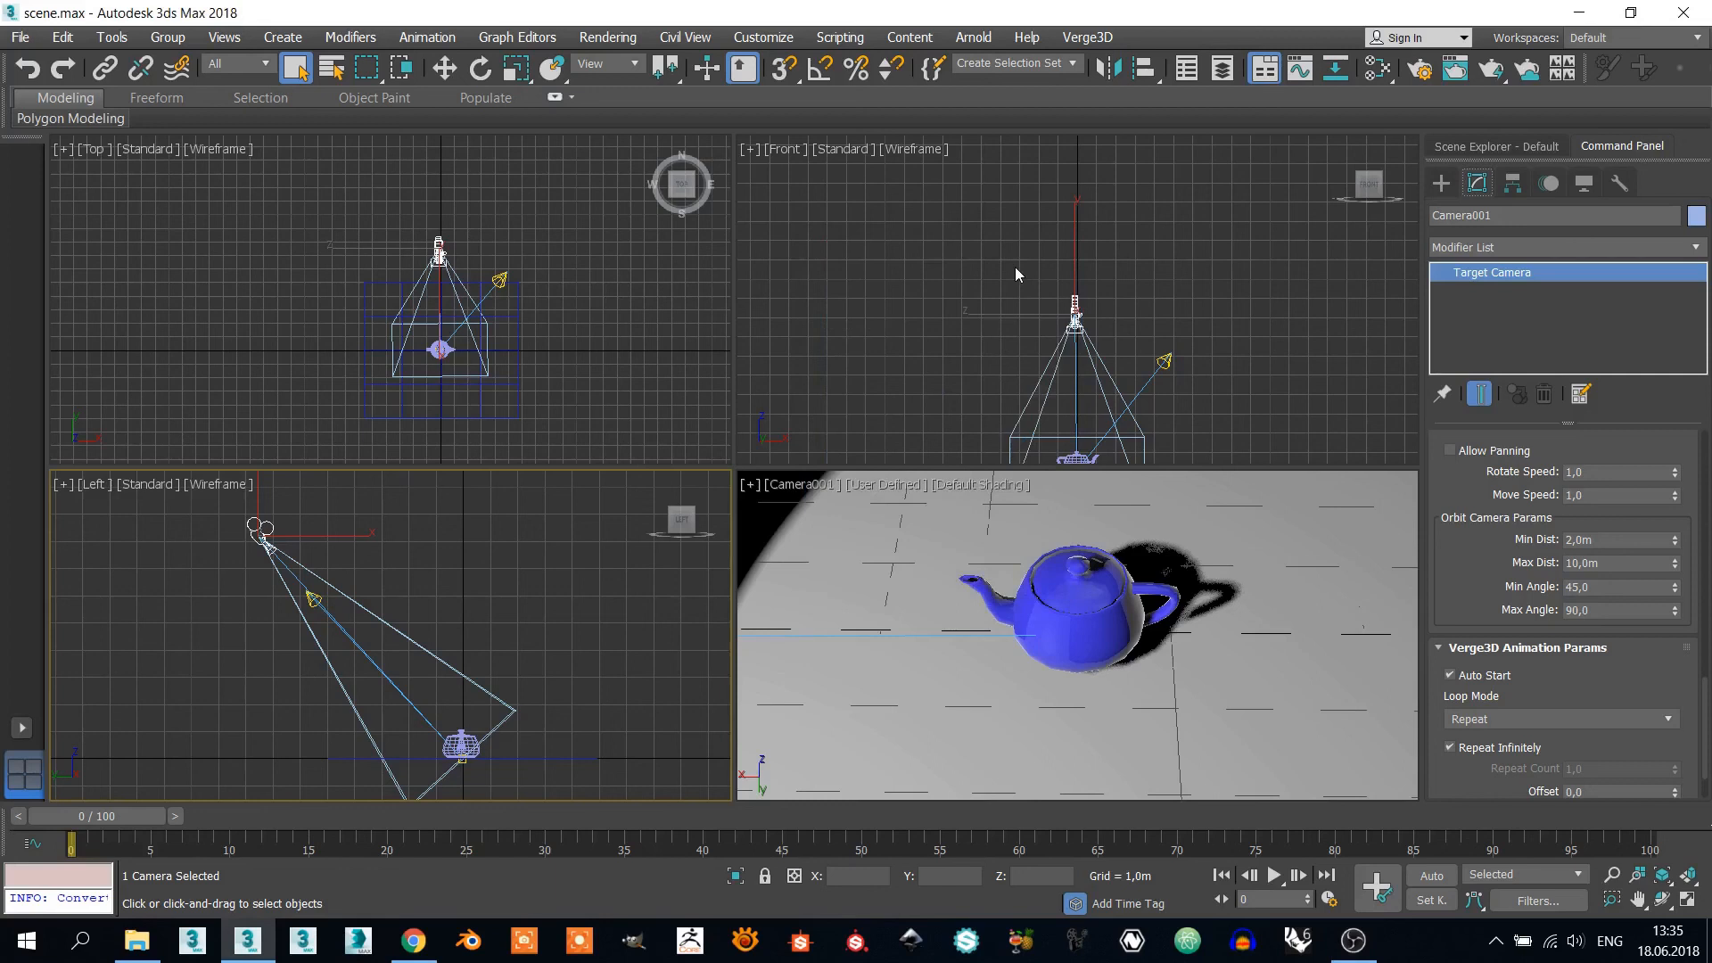
middle_click_drag(1109, 351, 1096, 265)
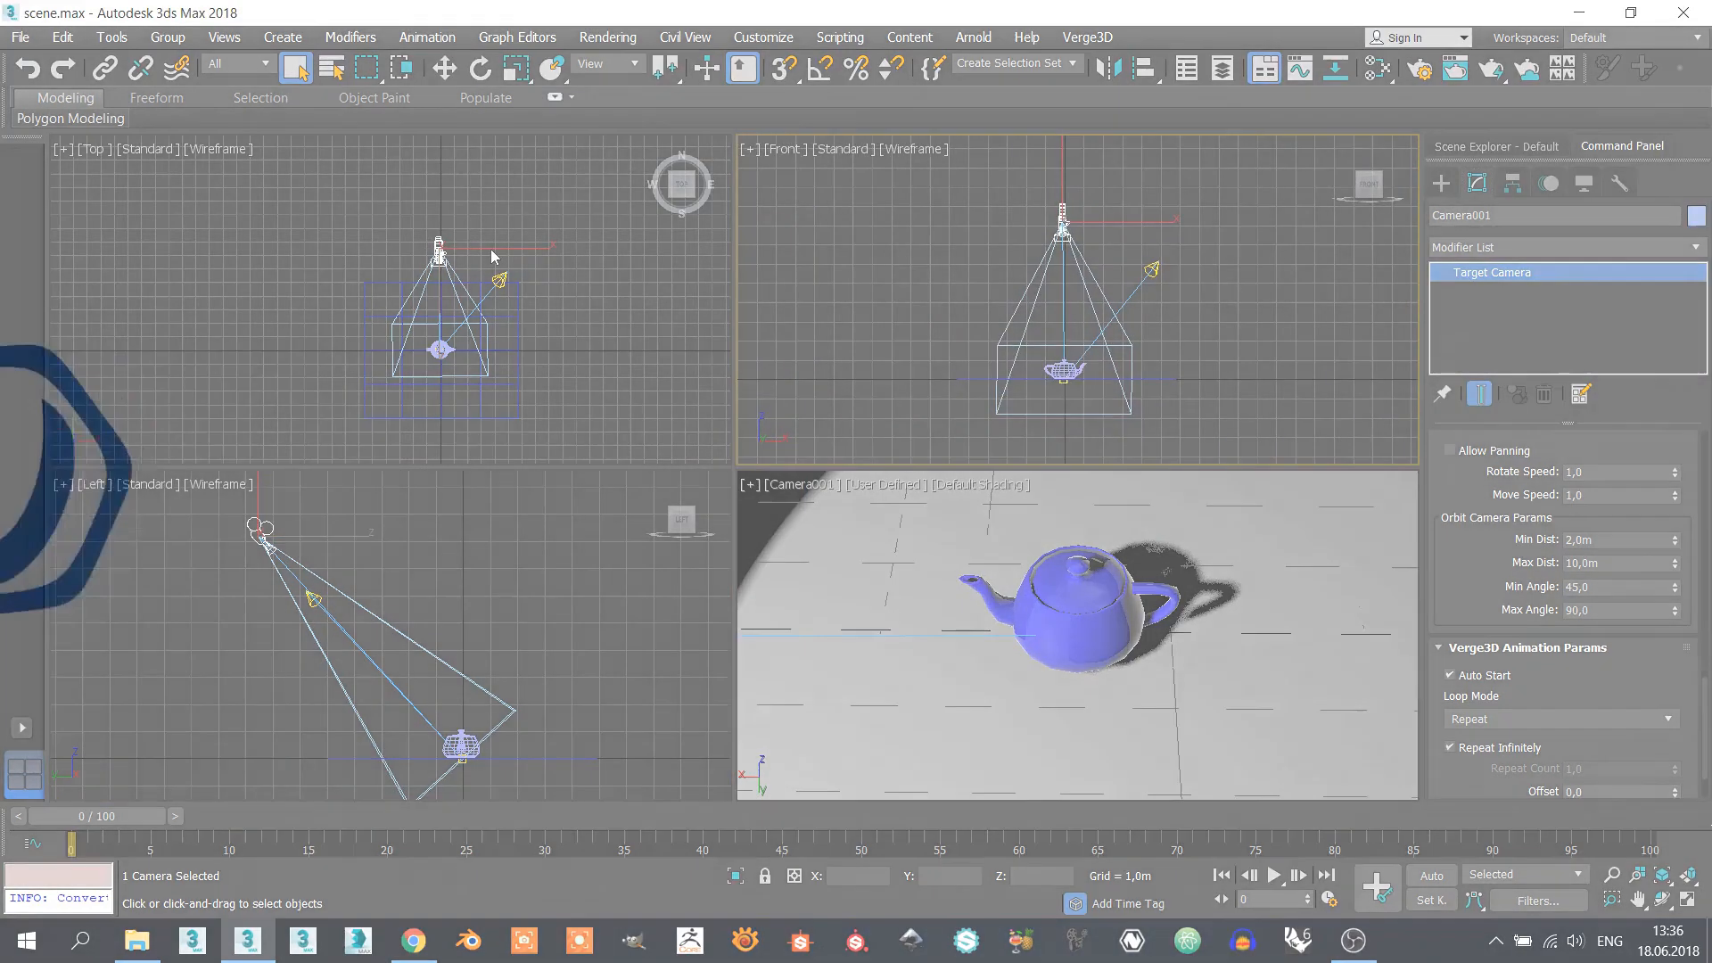